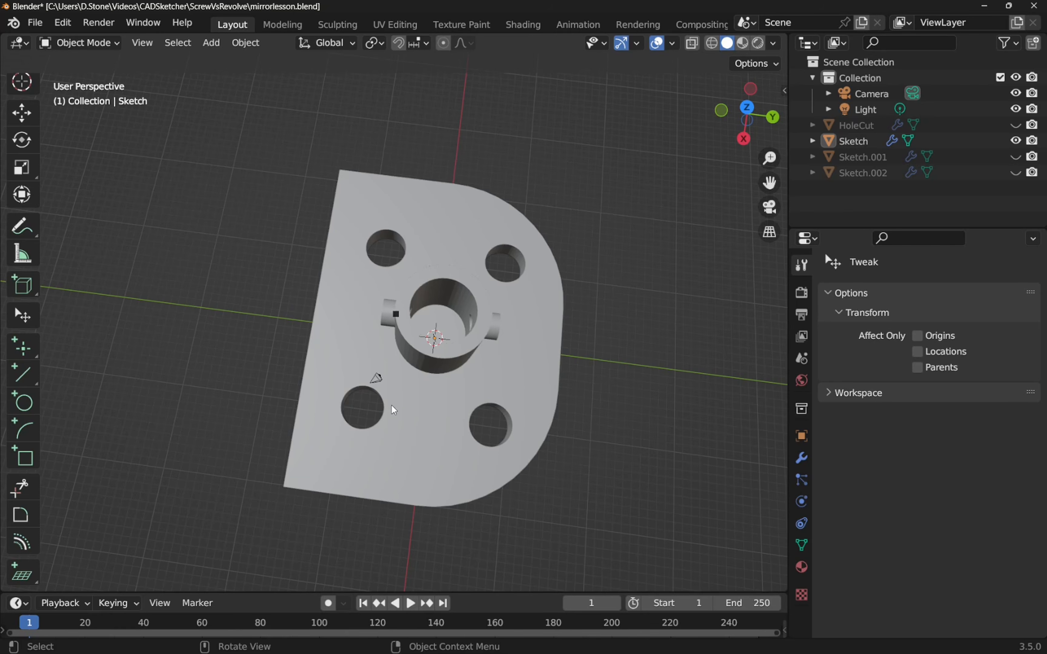
middle_click_drag(540, 487, 664, 402)
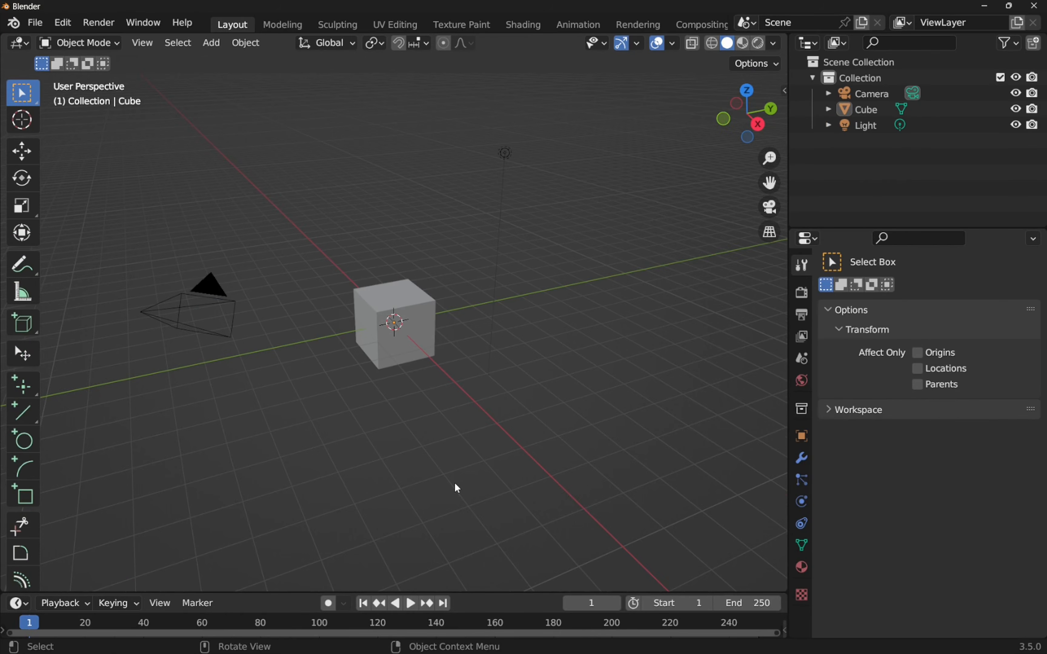
Delete the default cube from the scene
left_click(392, 359)
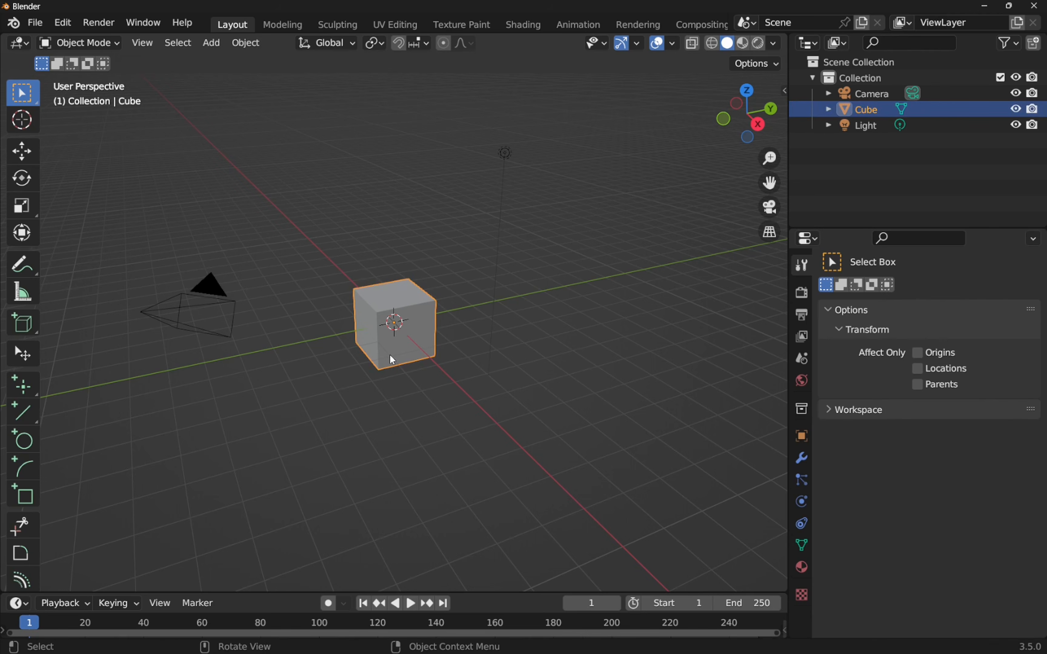
right_click(390, 355)
left_click(368, 370)
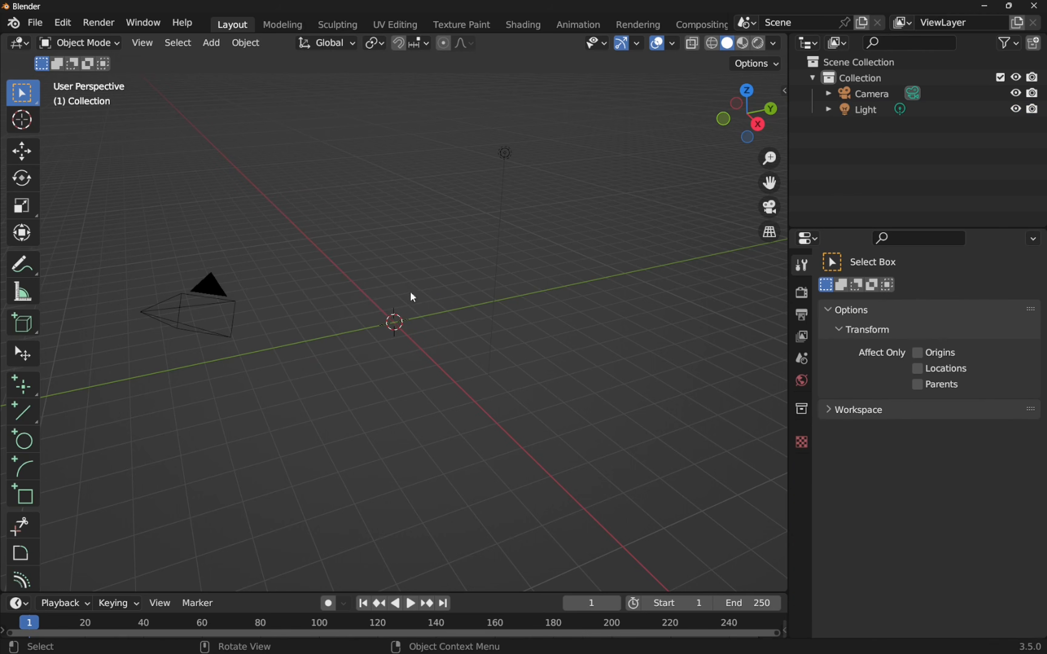
Start a new CAD Sketcher sketch on the horizontal XY workplane
left_click(782, 90)
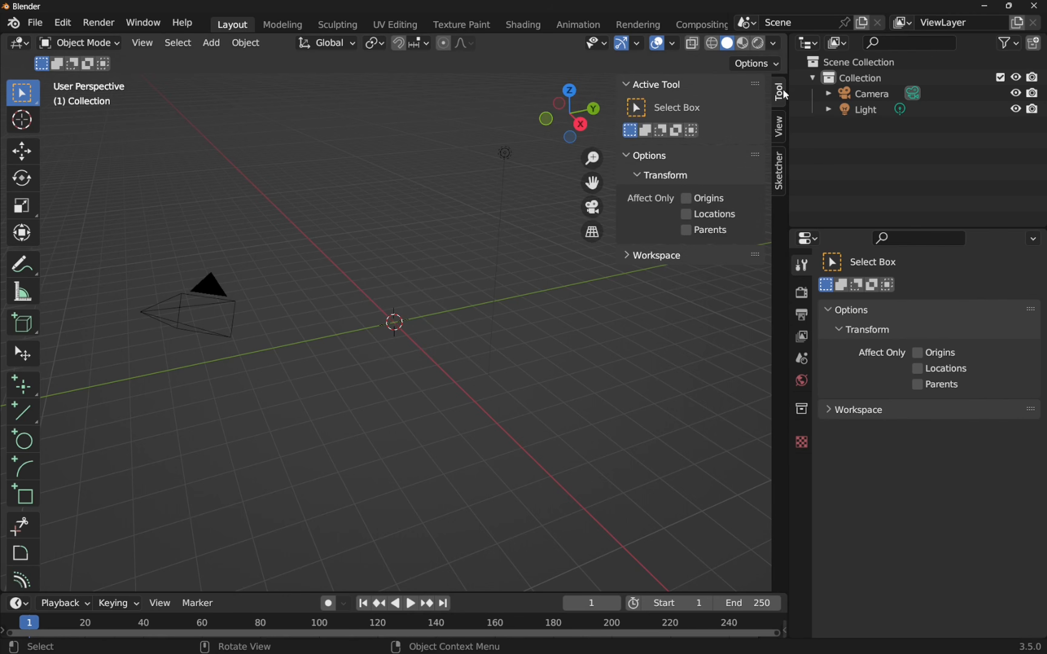
left_click(778, 183)
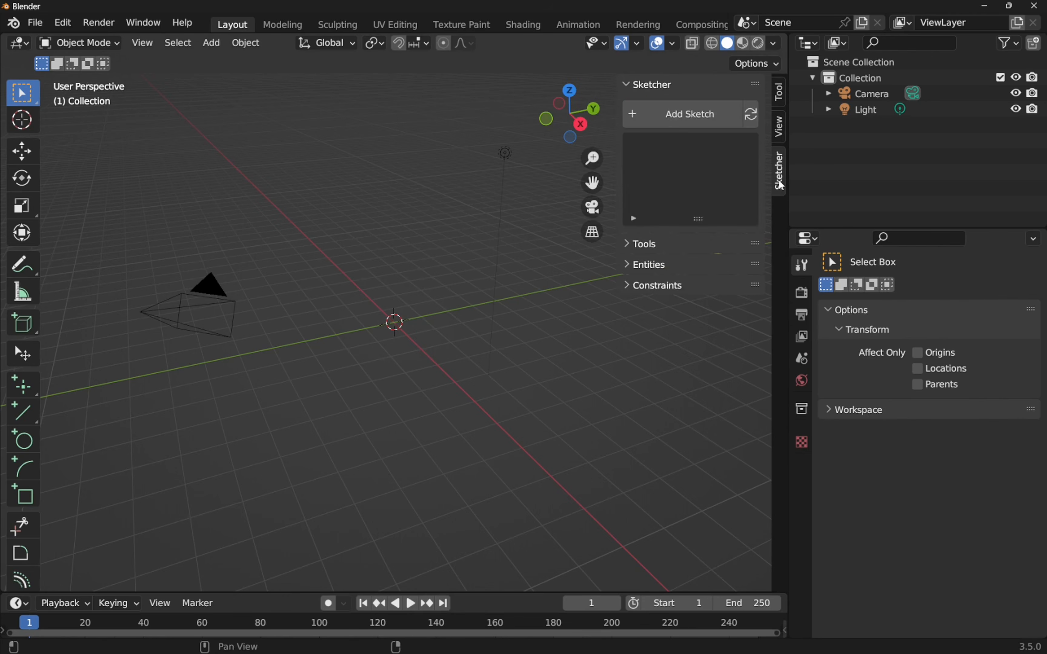
left_click(712, 114)
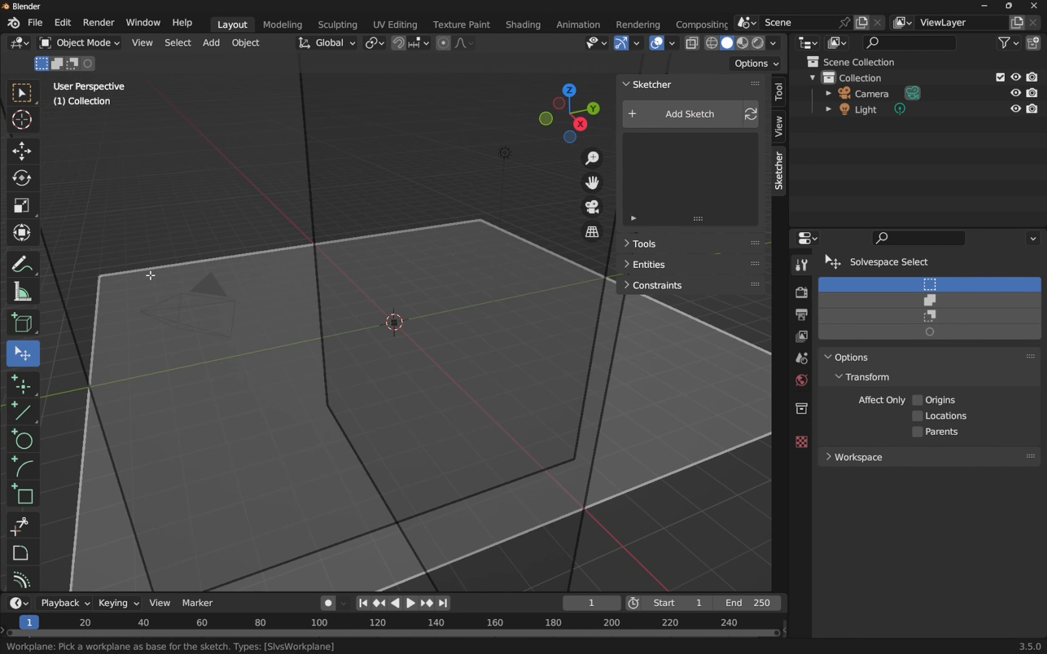
left_click(150, 275)
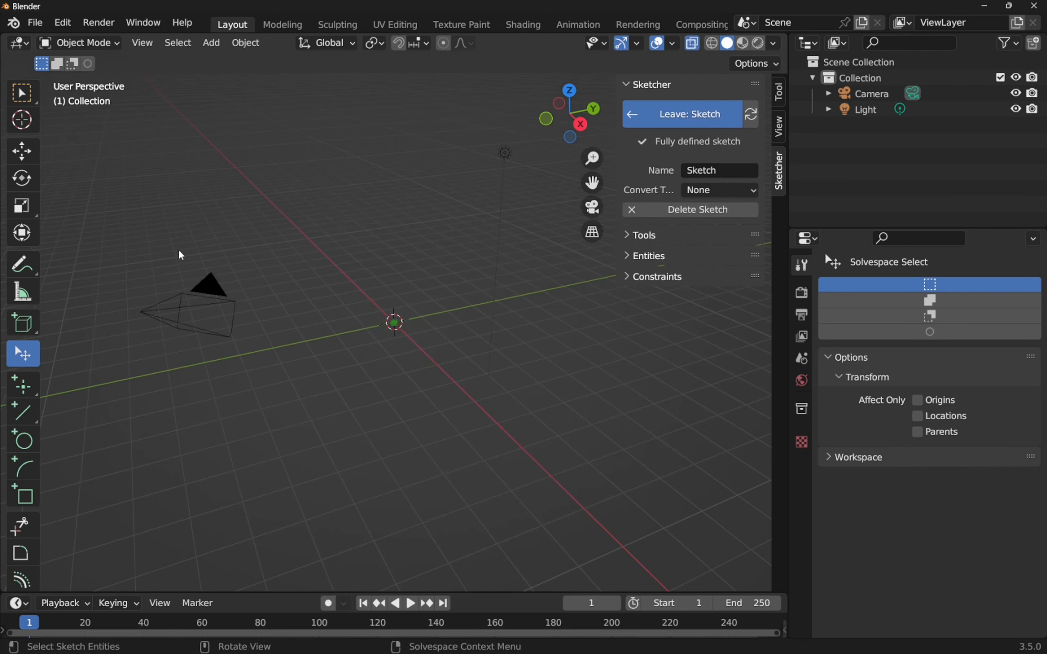
Draw an upright rectangle about 3 mm wide left of the Y axis, its right edge along that axis and spanning the origin
left_click(571, 92)
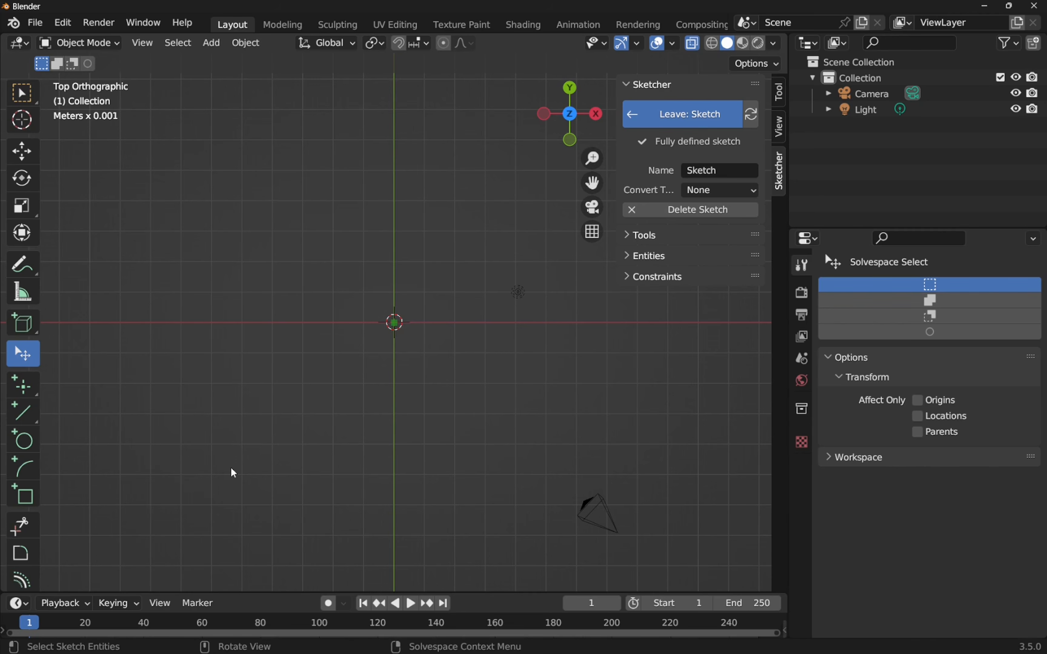
left_click(26, 495)
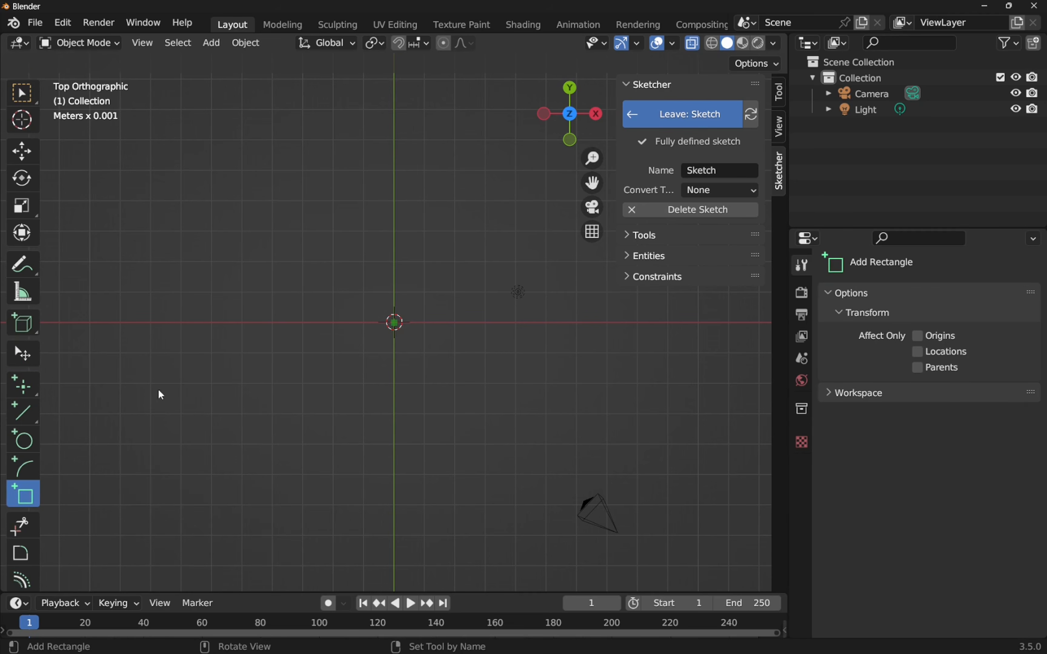
left_click(301, 199)
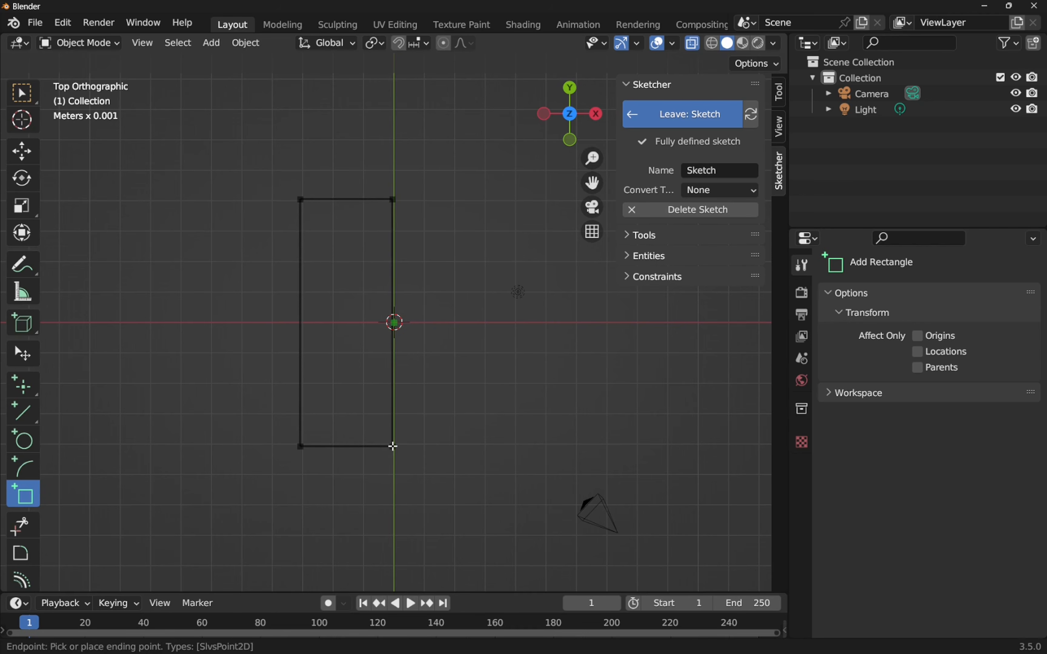
left_click(392, 447)
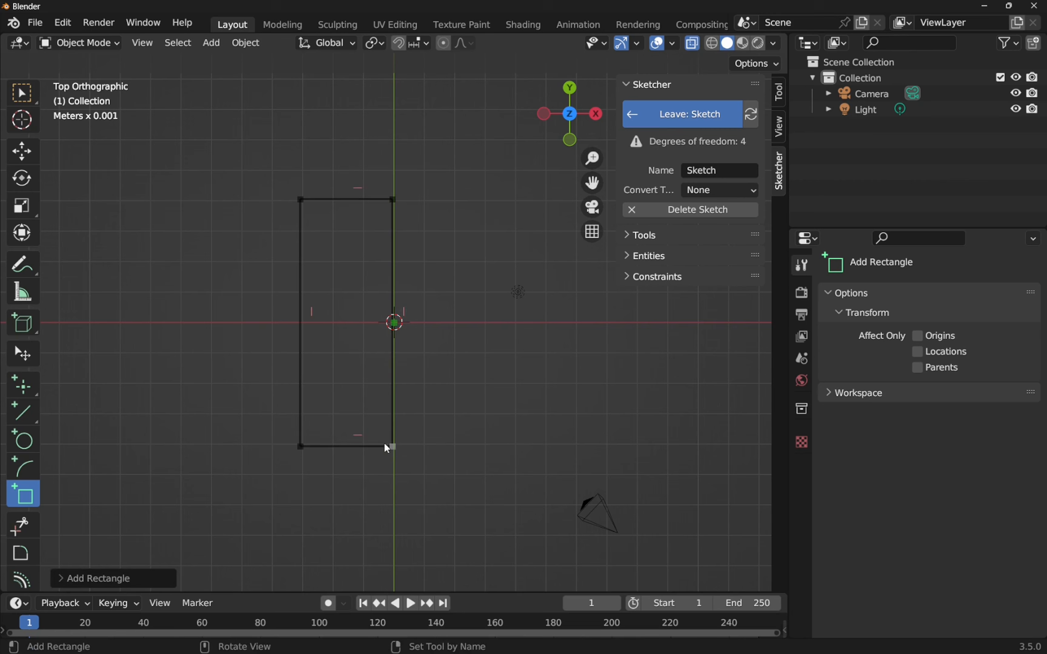
right_click(369, 340)
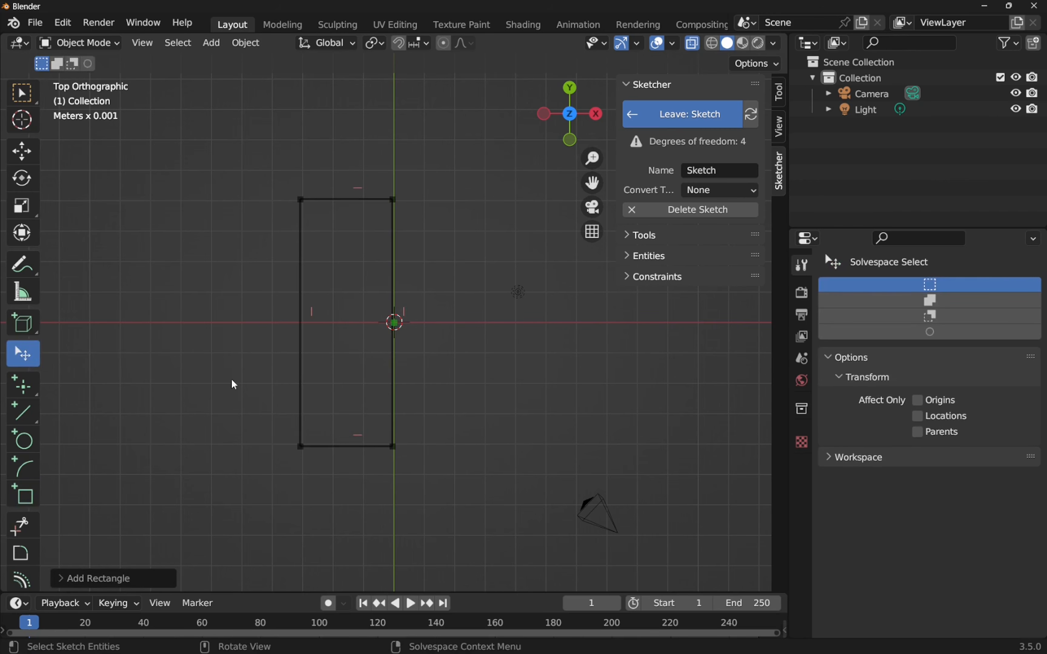
Constrain the origin to the midpoint of the rectangle's right edge, and stretch the rectangle to a height of about 10.8 mm
left_click(389, 382)
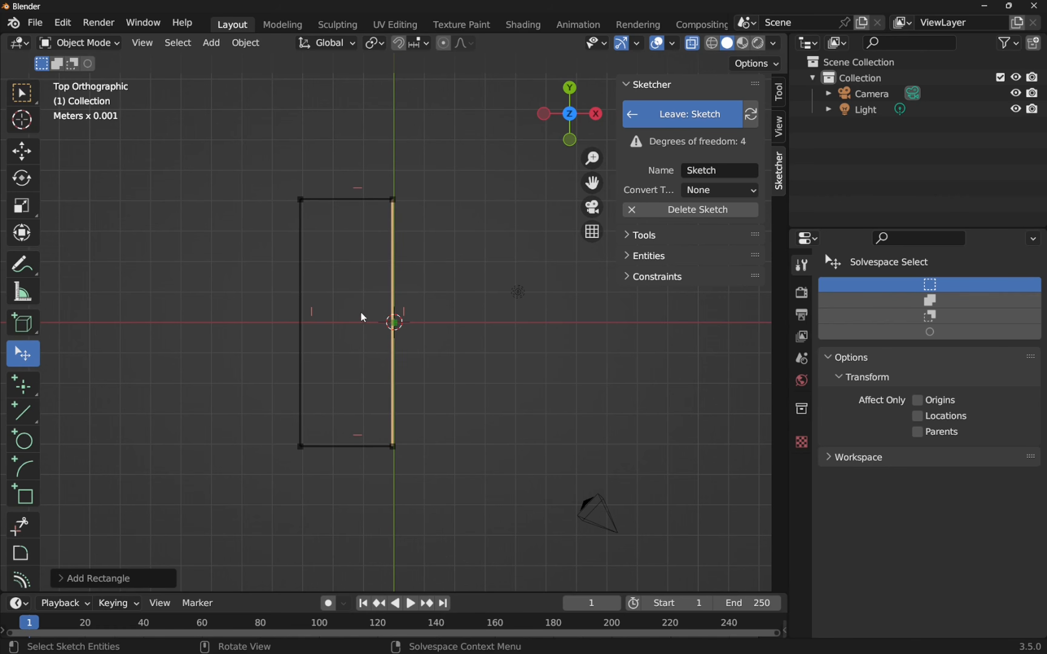
left_click(397, 323, "shift")
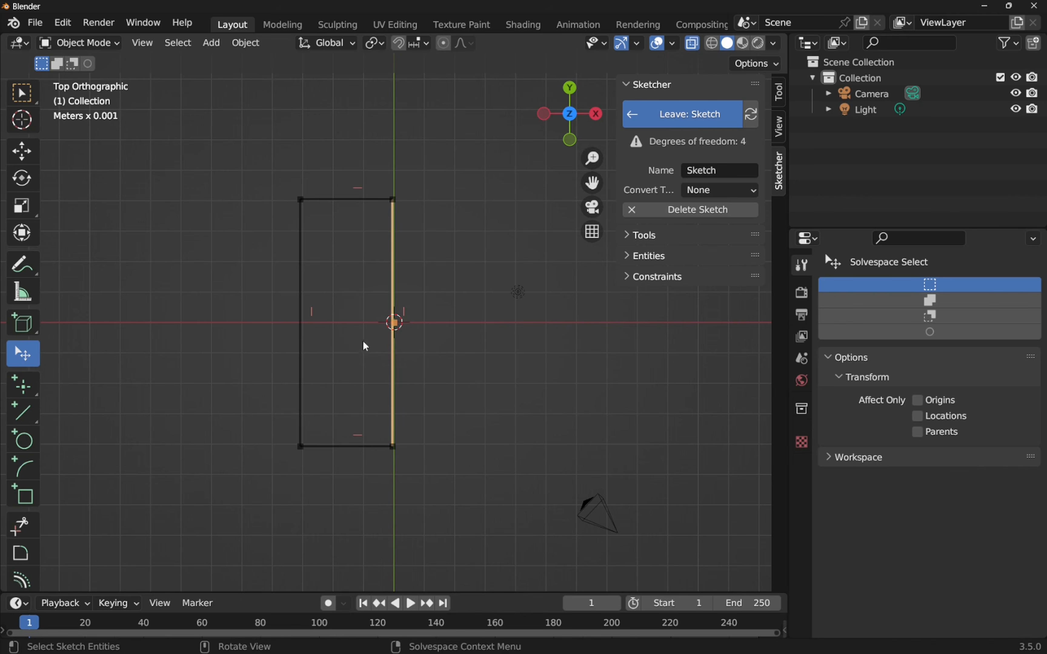
left_click(646, 236)
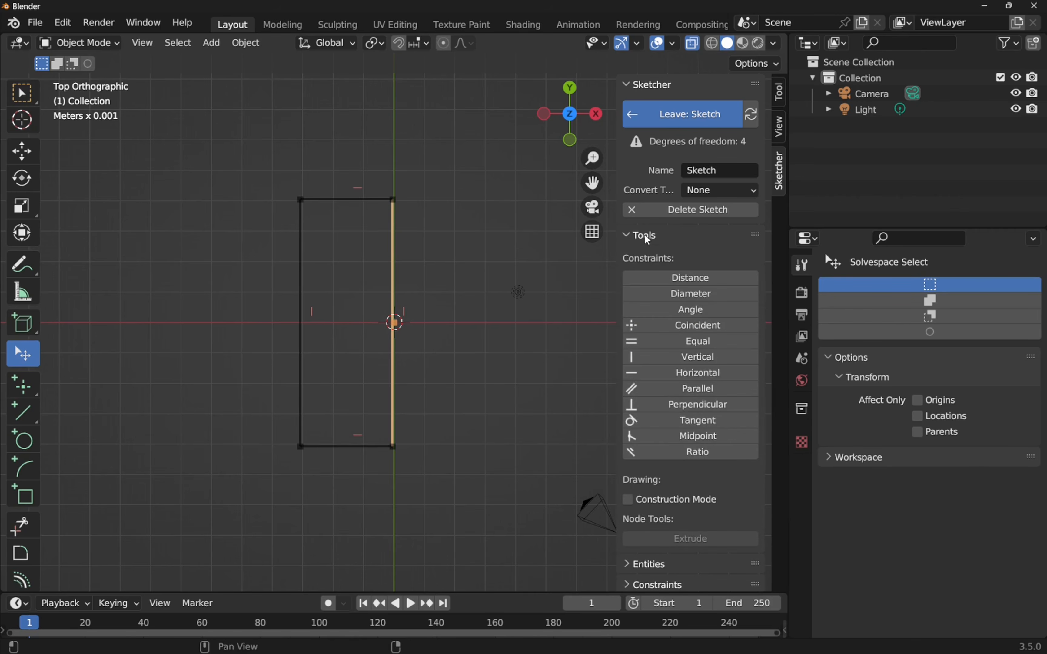
left_click(702, 435)
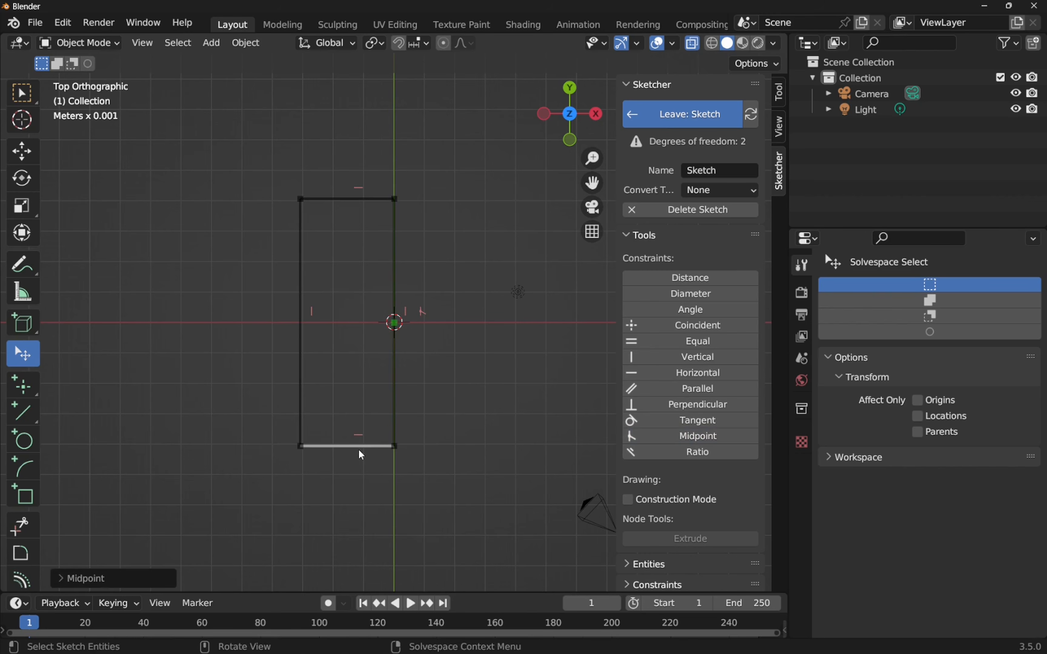
left_click_drag(359, 450, 358, 488)
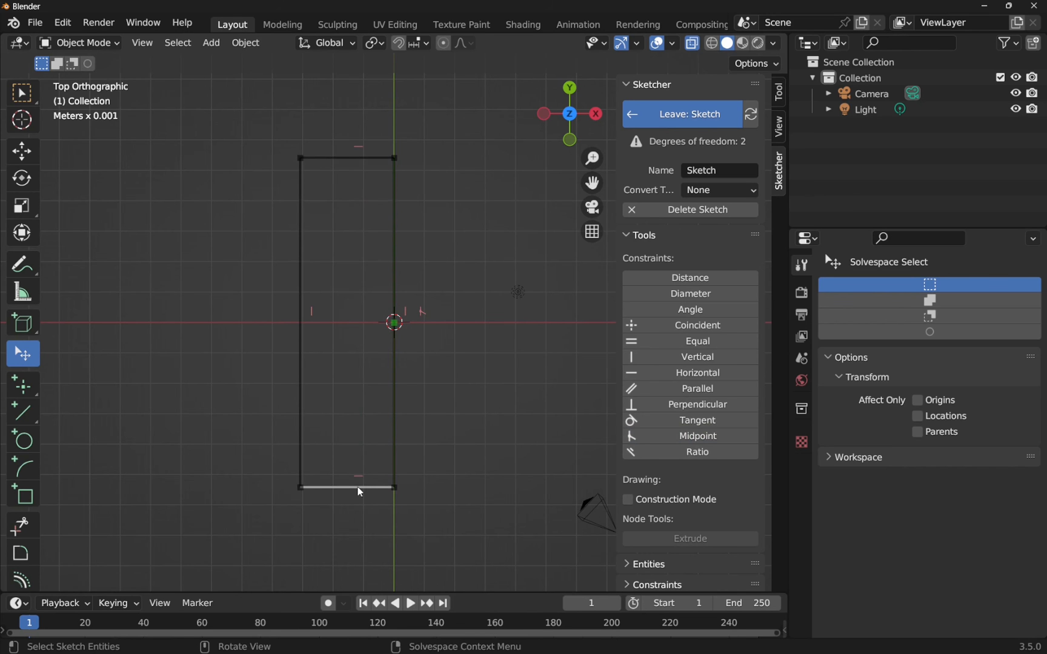
Add a distance constraint to the rectangle's right edge and set it to 30 mm
left_click(394, 401)
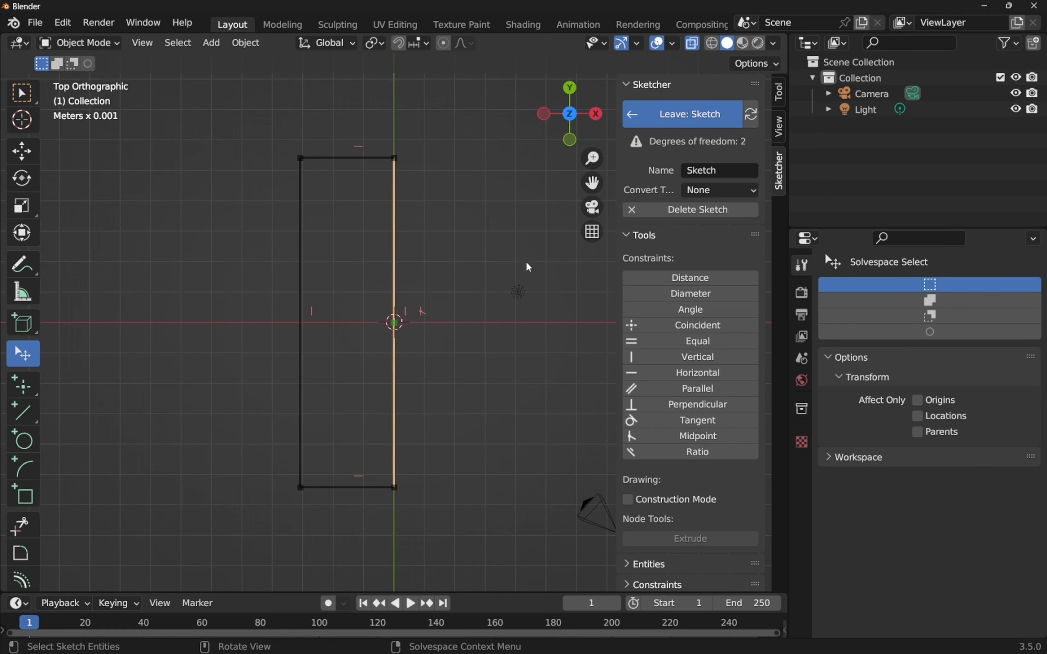
left_click(667, 278)
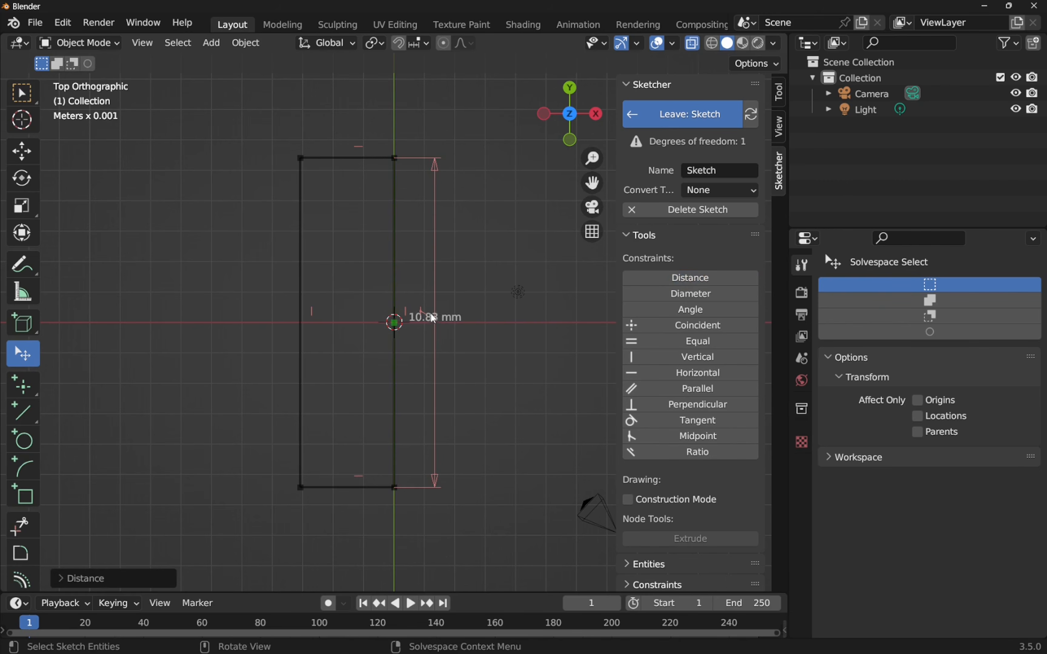
right_click(423, 320)
key("Escape")
right_click(432, 321)
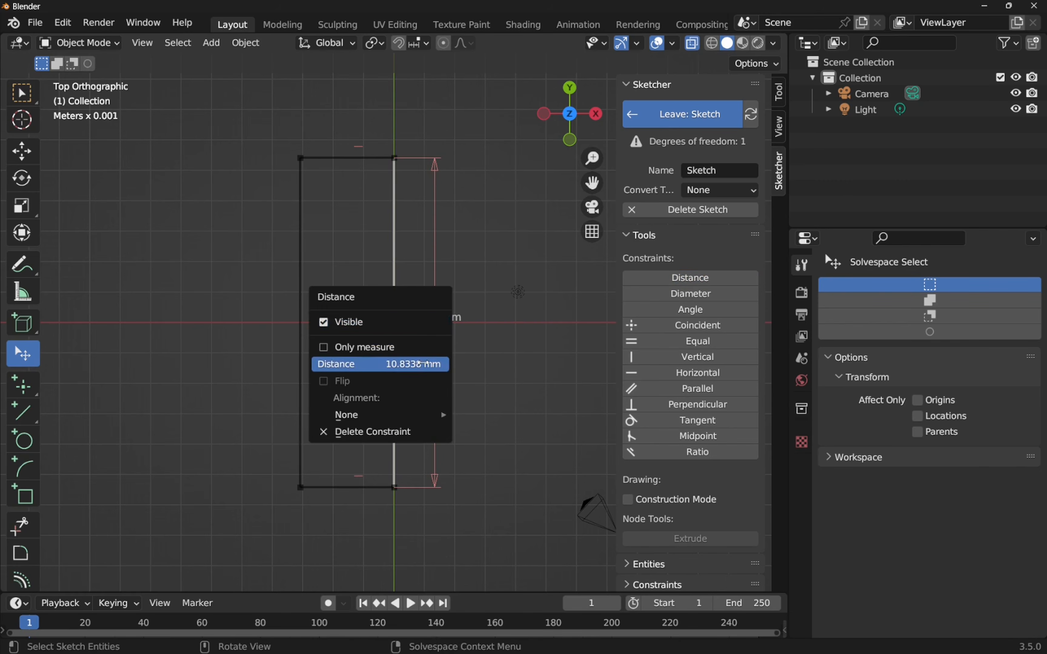
left_click(424, 364)
type("30")
key("Return")
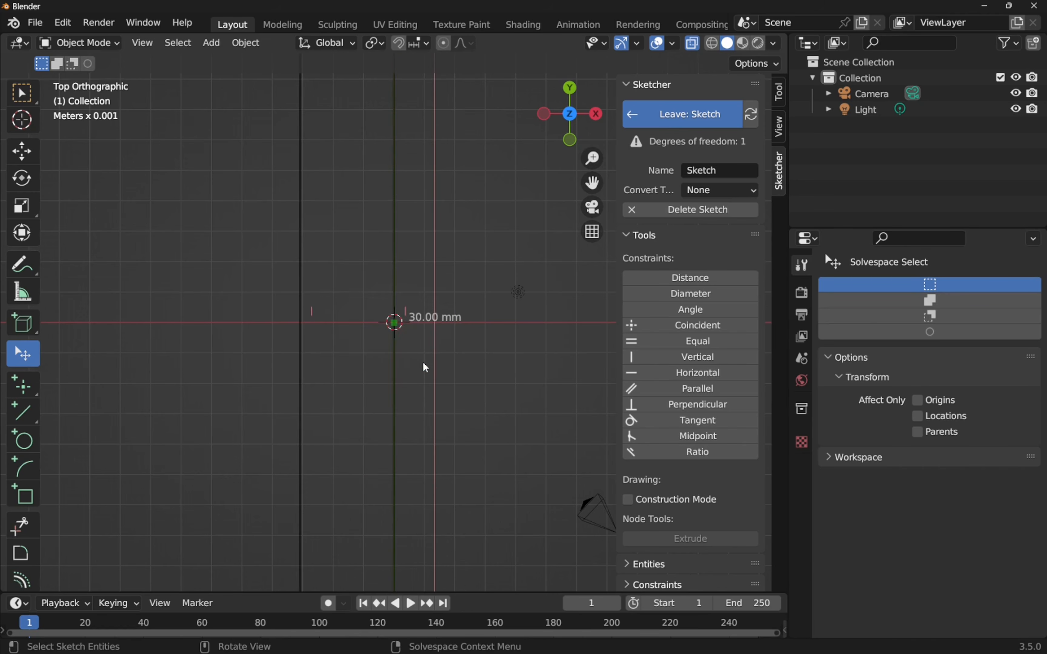
Add a distance constraint to the rectangle's bottom edge and set it to 20 mm
scroll(424, 367, "down", 5)
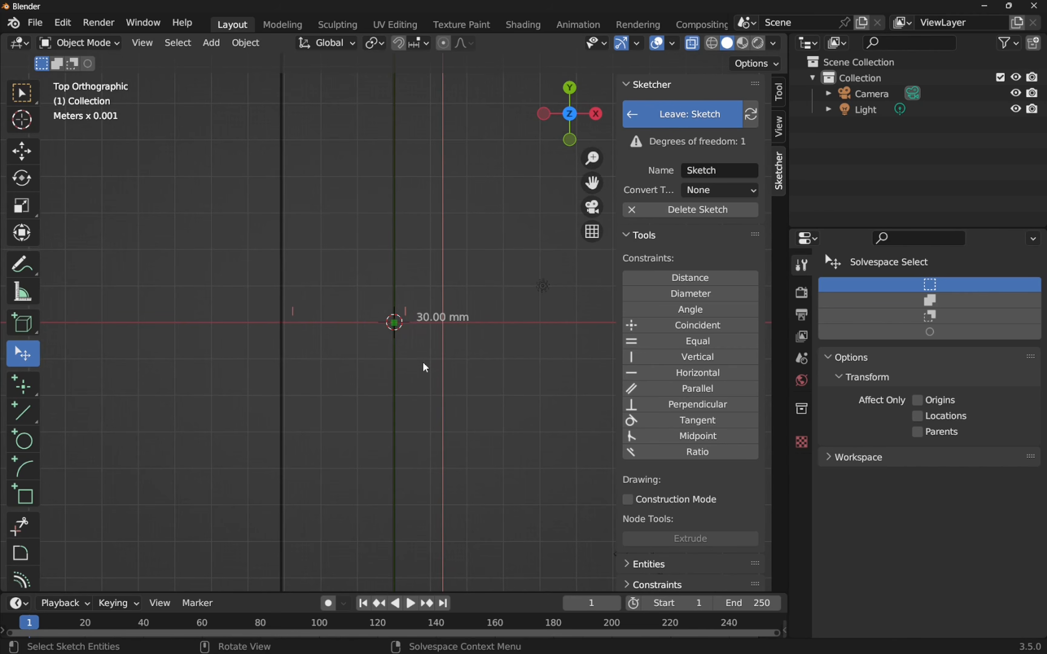
scroll(423, 362, "down", 1)
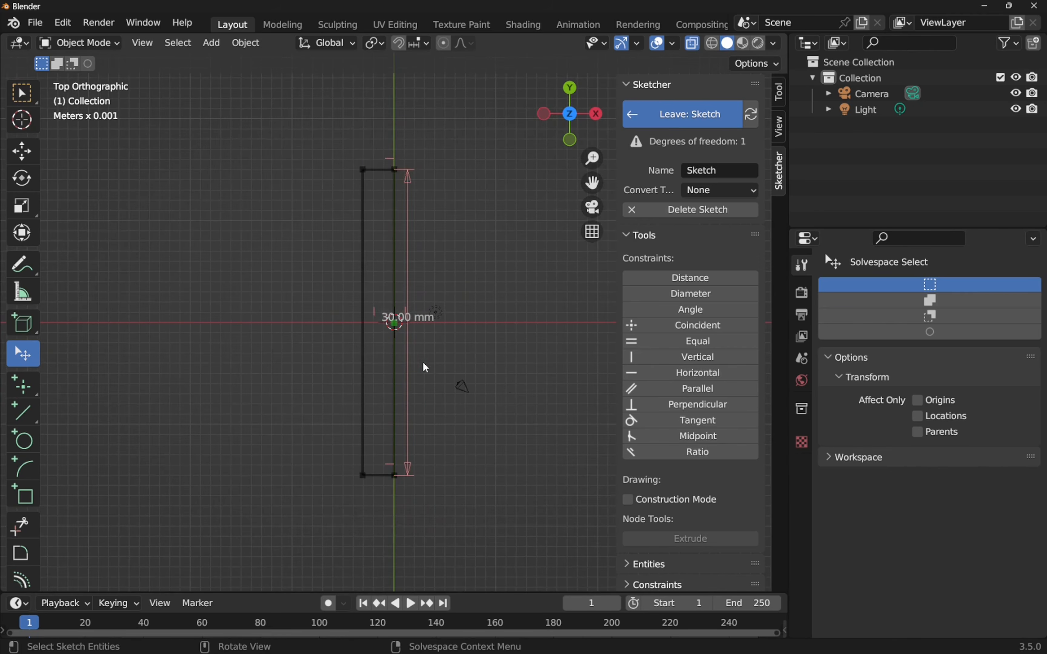
left_click(379, 475)
left_click(665, 279)
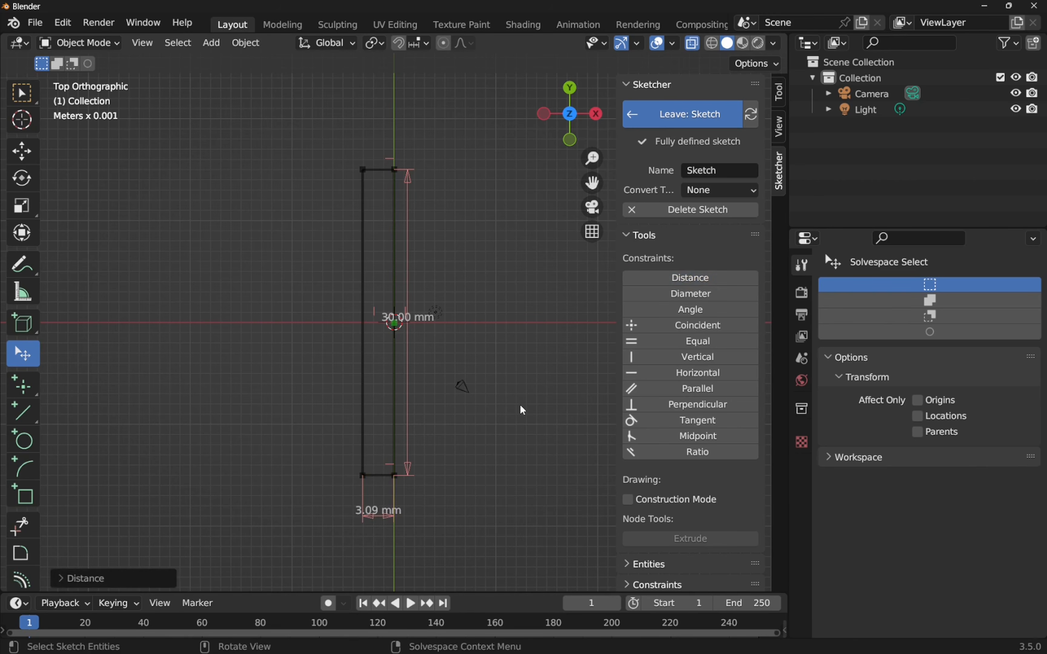
scroll(364, 497, "up", 2)
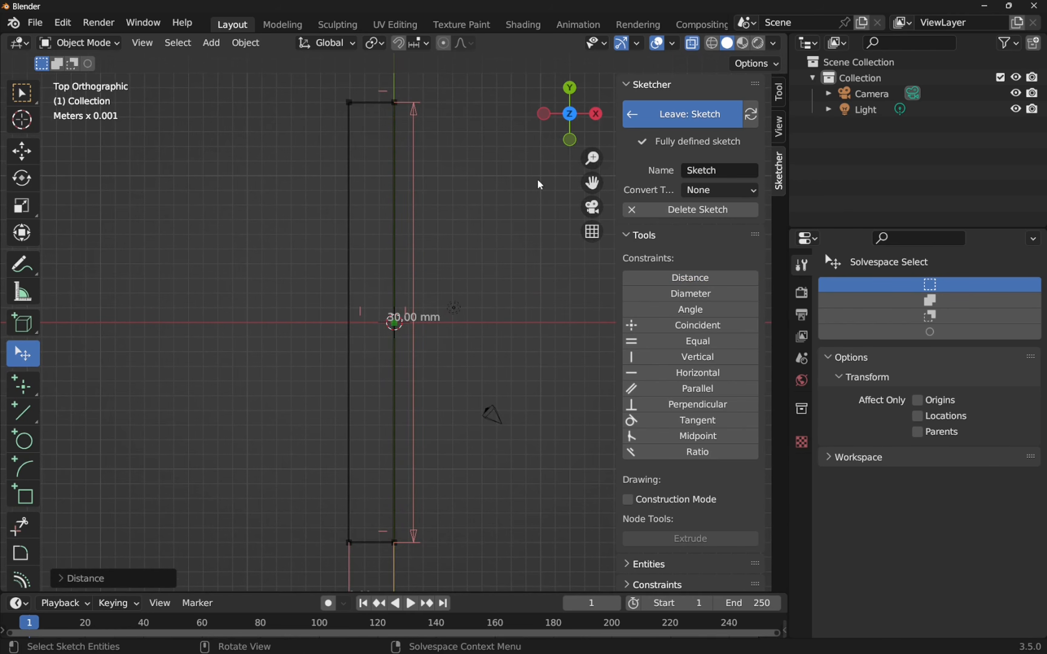
left_click_drag(592, 182, 600, 77)
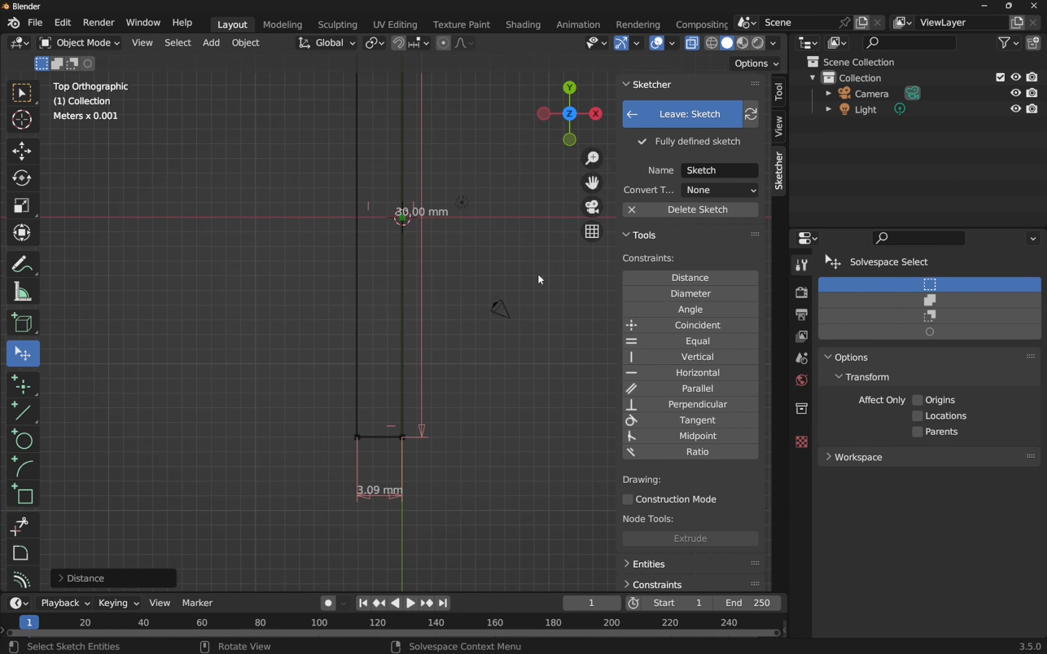
right_click(378, 491)
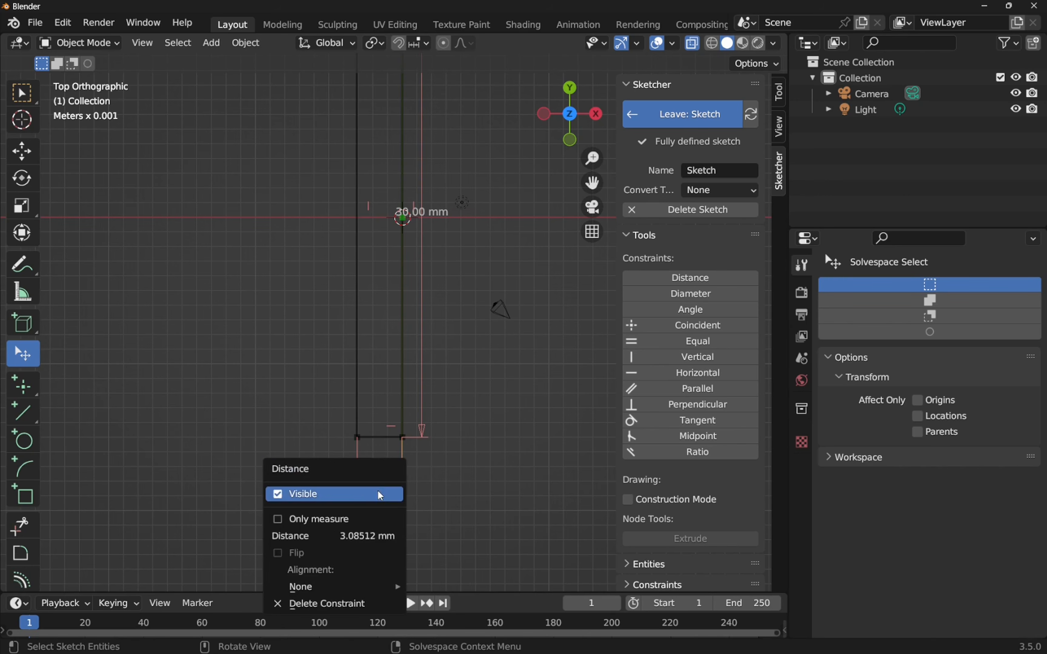
left_click(355, 536)
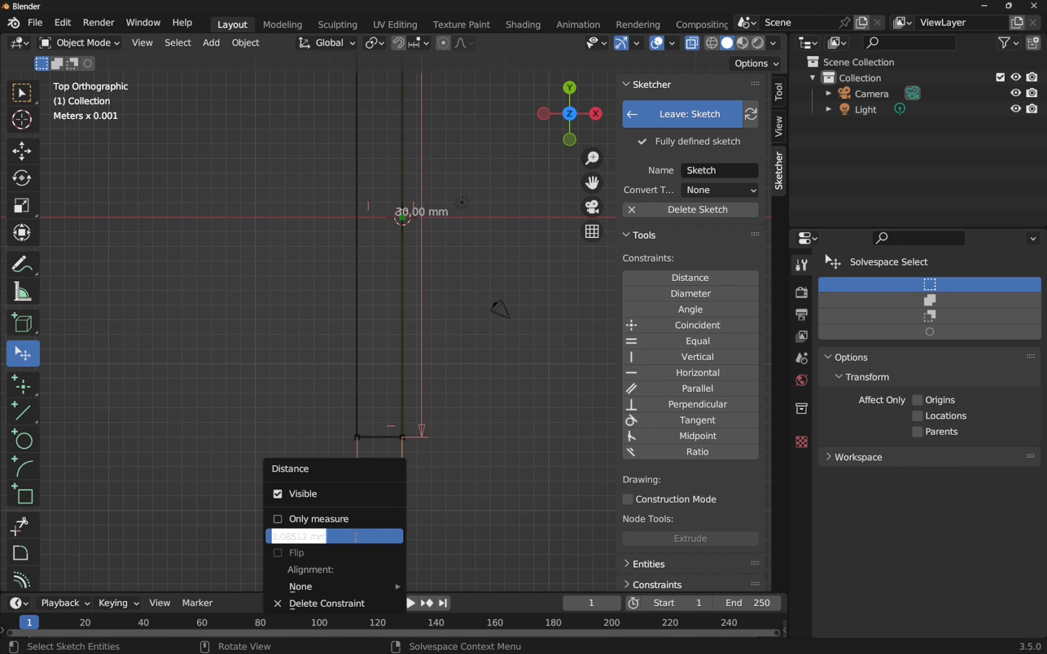
key("BackSpace")
type("20")
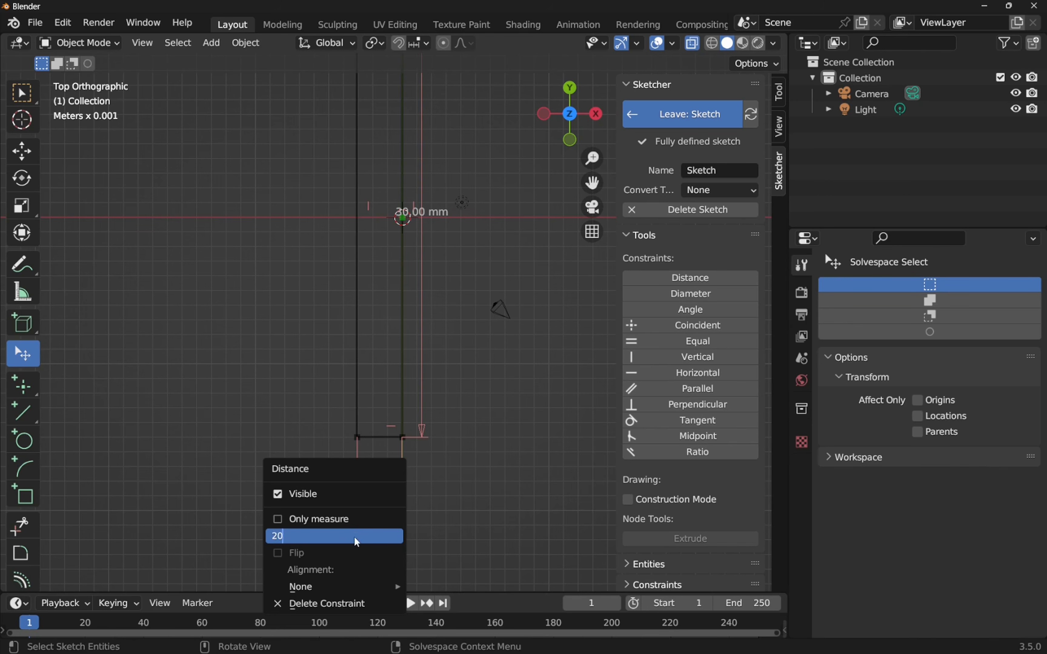
key("Return")
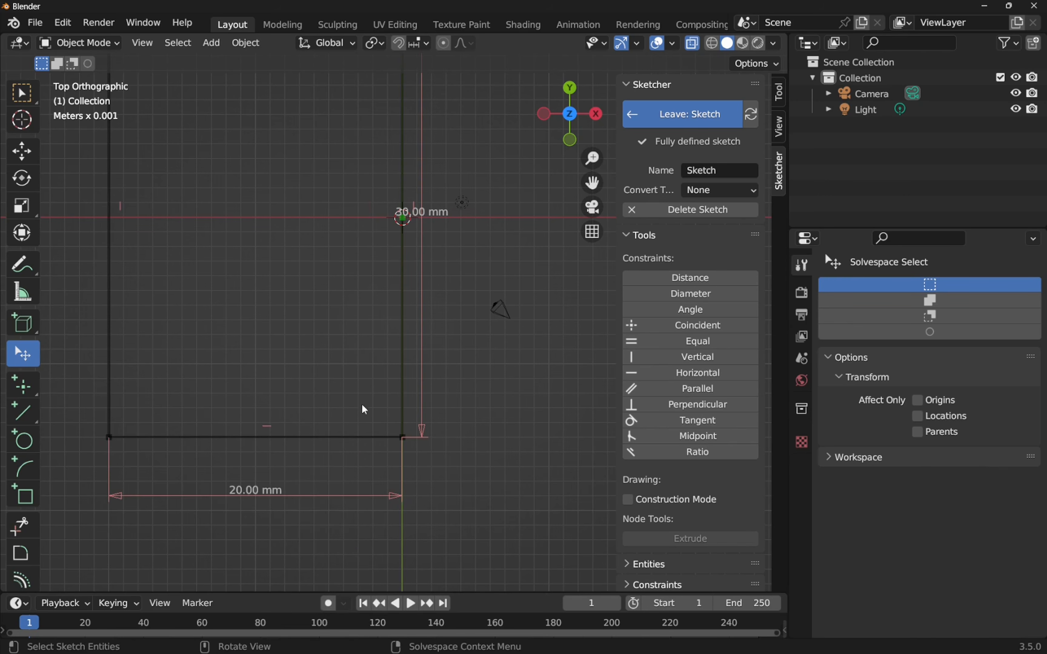
Bevel the rectangle's upper-left corner with a large arc that ends just above the horizontal axis
scroll(363, 398, "up", 1)
scroll(363, 398, "down", 3)
scroll(363, 402, "down", 2)
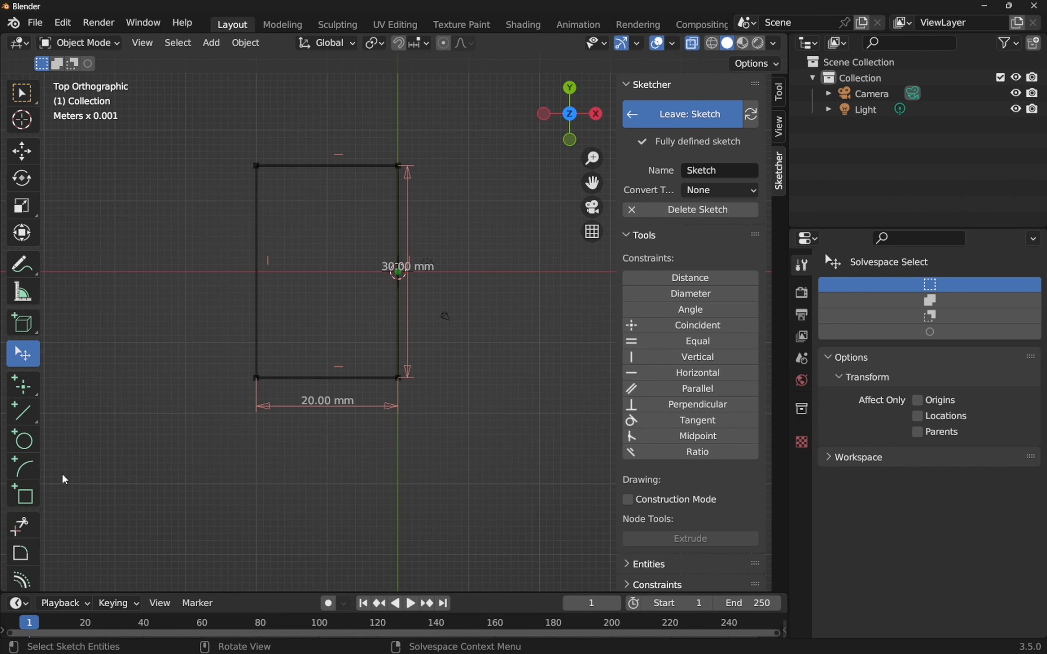
left_click(21, 554)
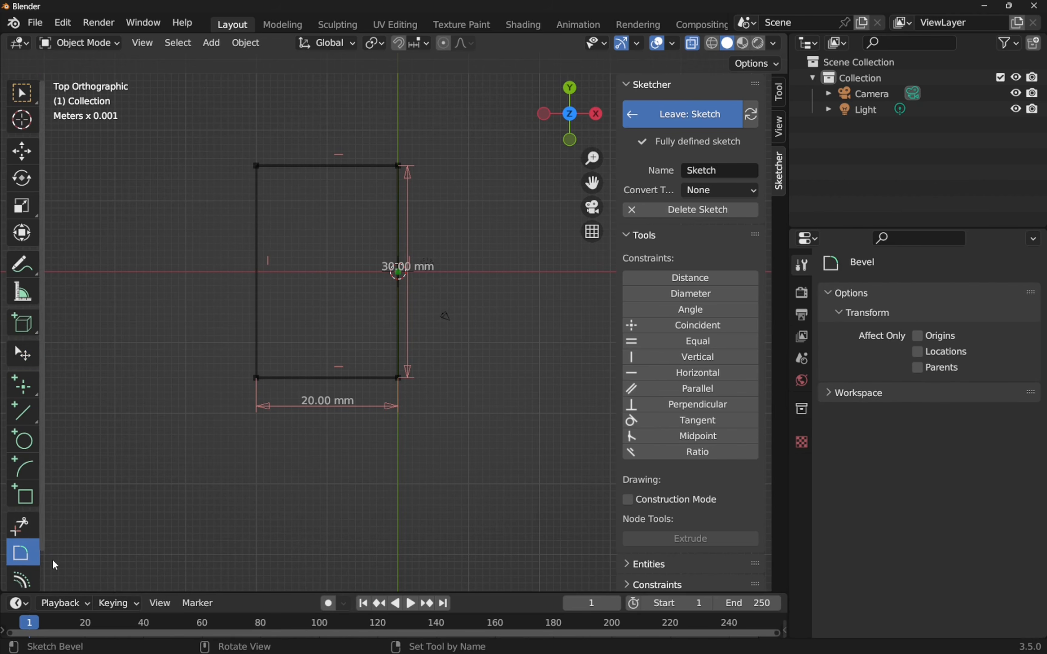
left_click(256, 166)
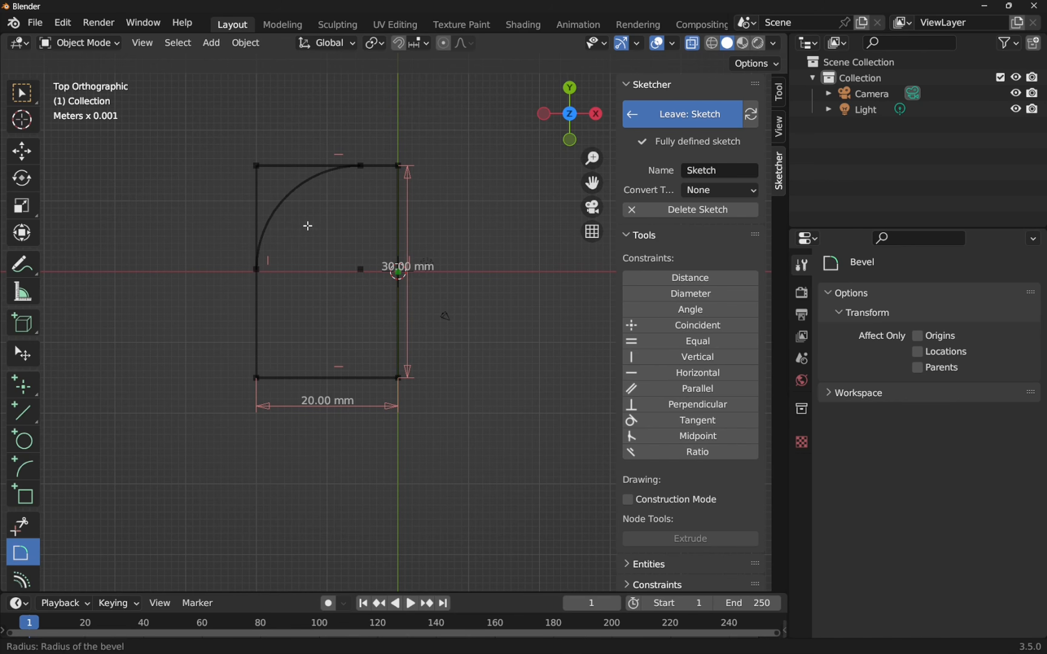
left_click(307, 225)
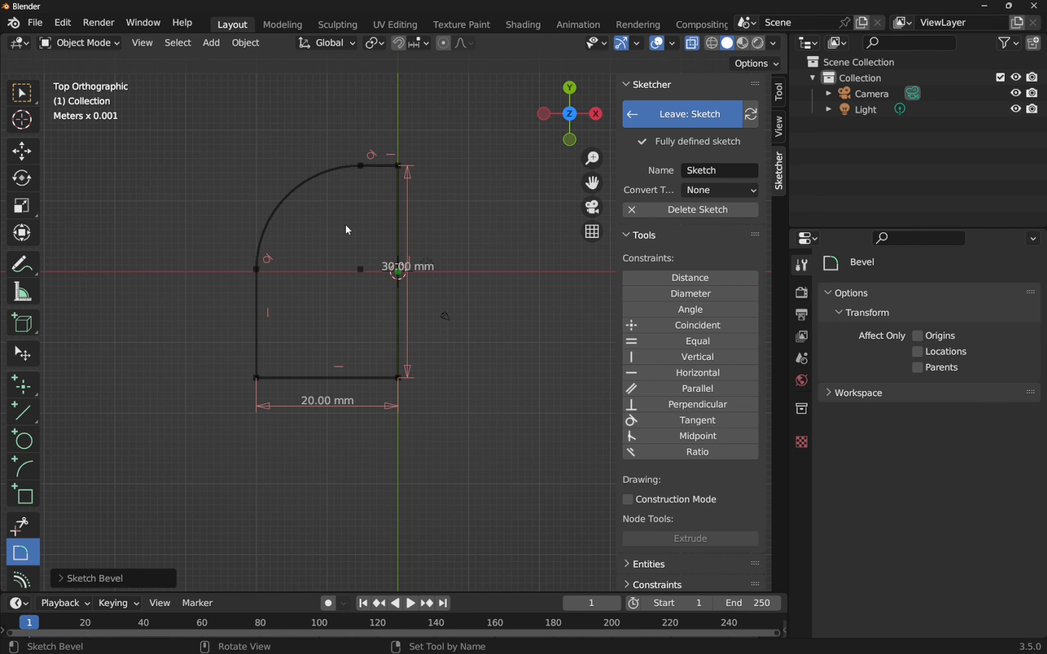
left_click(361, 270)
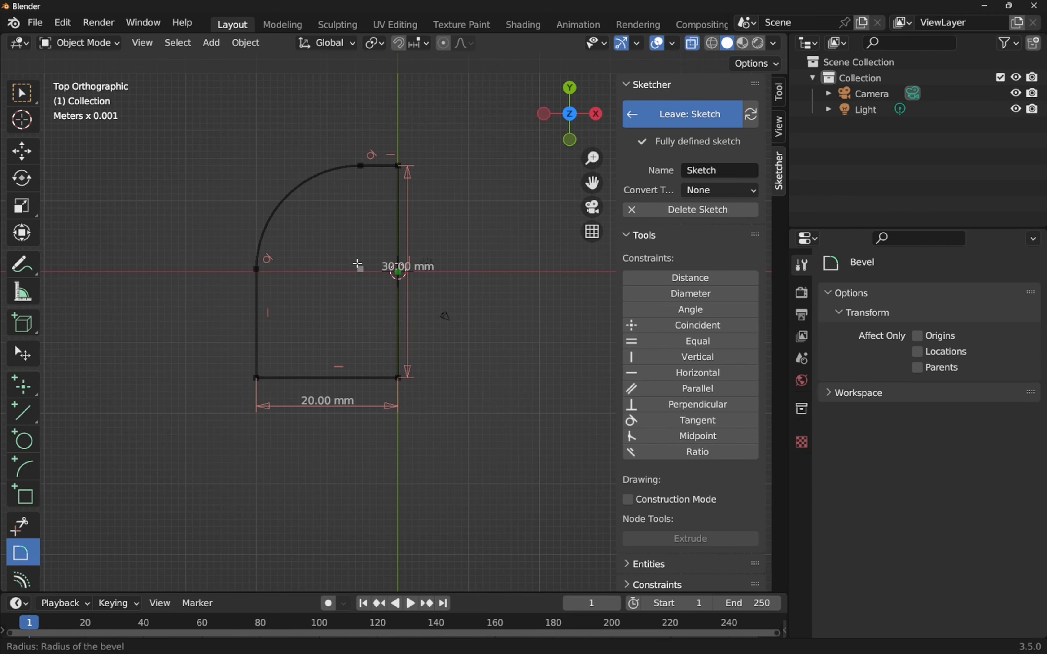
Constrain the centre point of the corner arc horizontally to the origin, and test that the arc cannot be moved
left_click(358, 263)
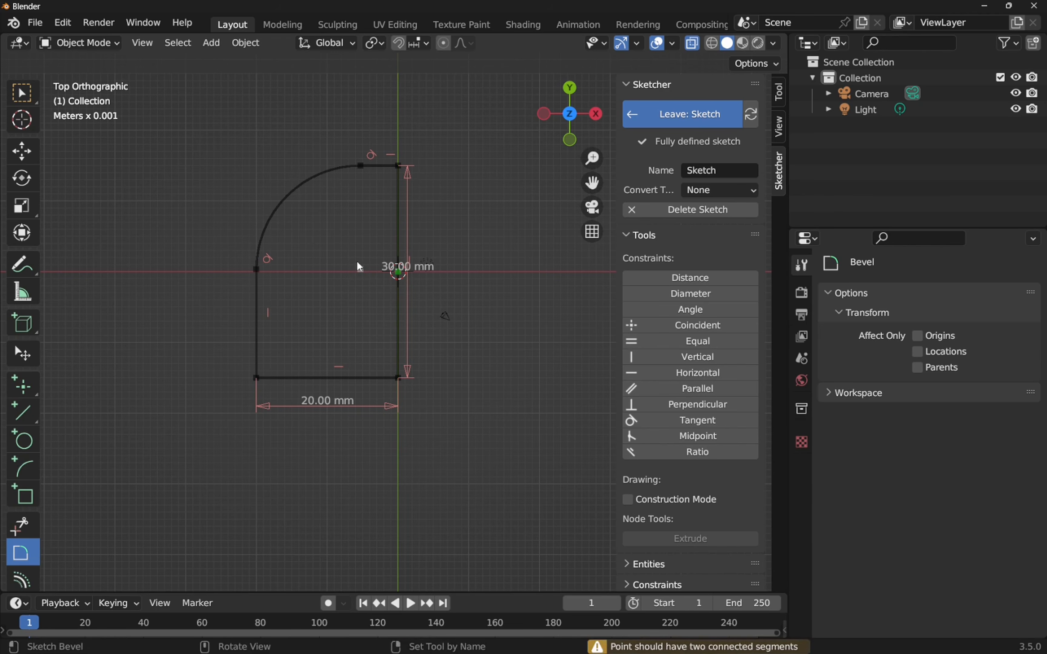
key("Escape")
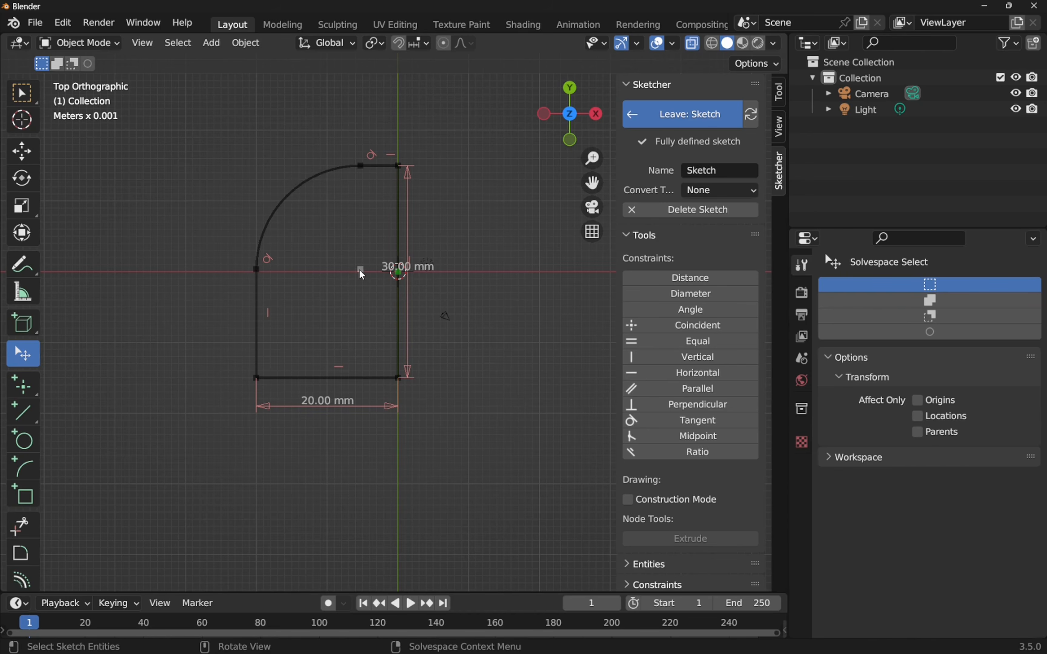
left_click(360, 269)
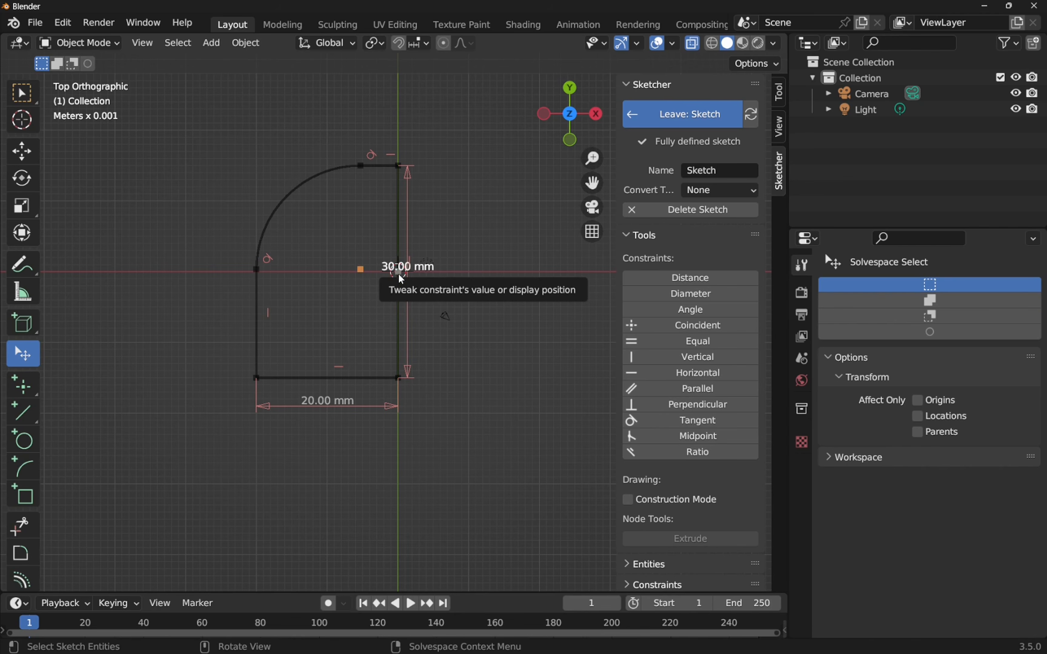
scroll(398, 274, "up", 4)
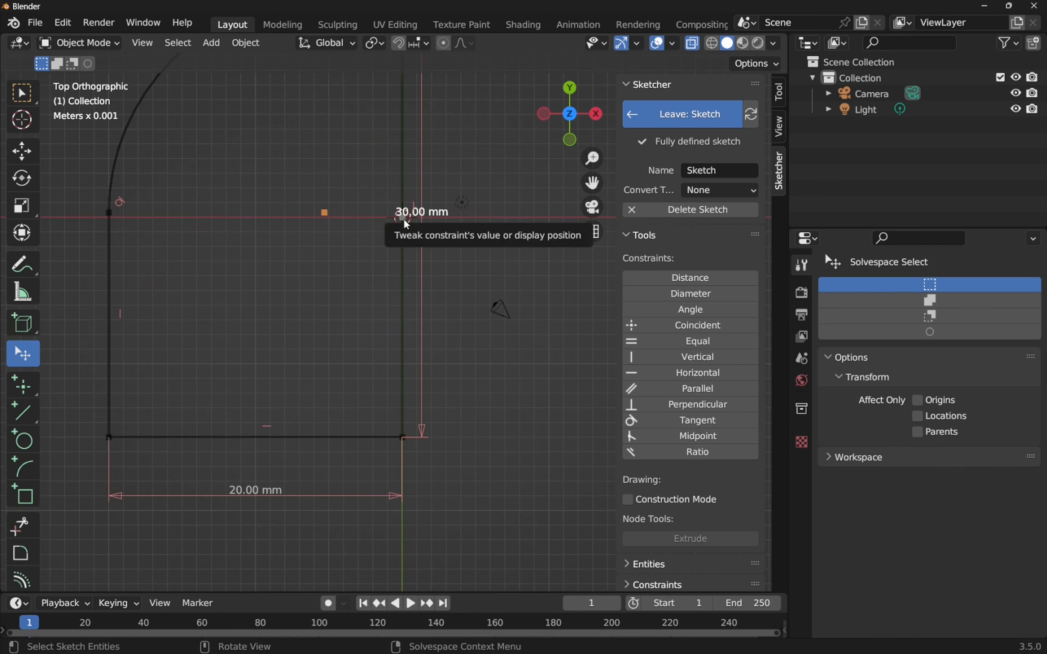
scroll(404, 221, "up", 3)
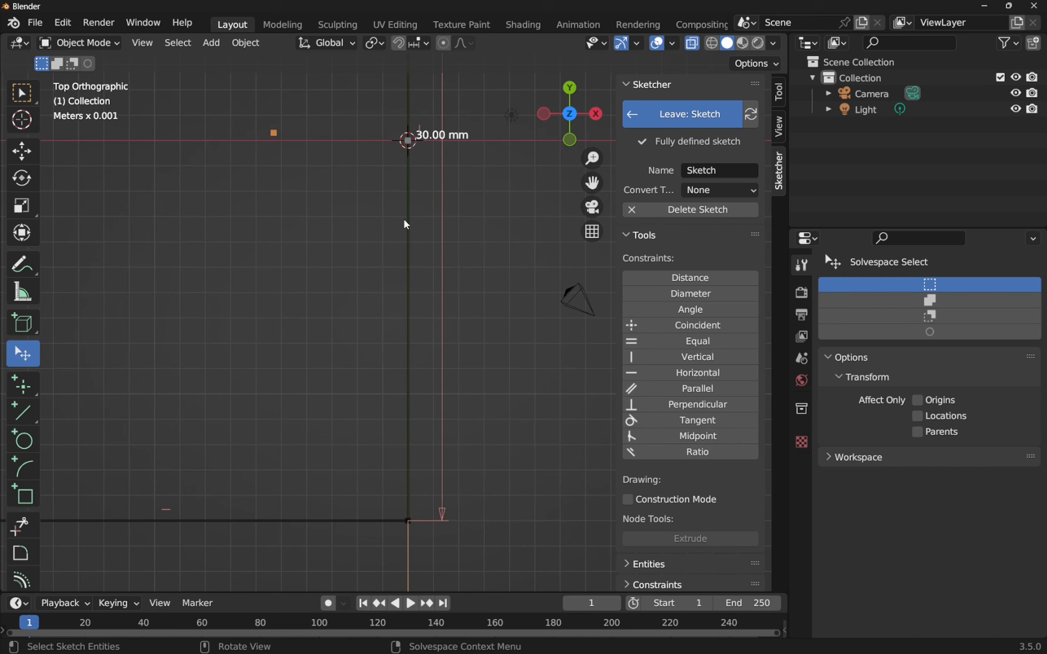
left_click(408, 141, "shift")
left_click(679, 373)
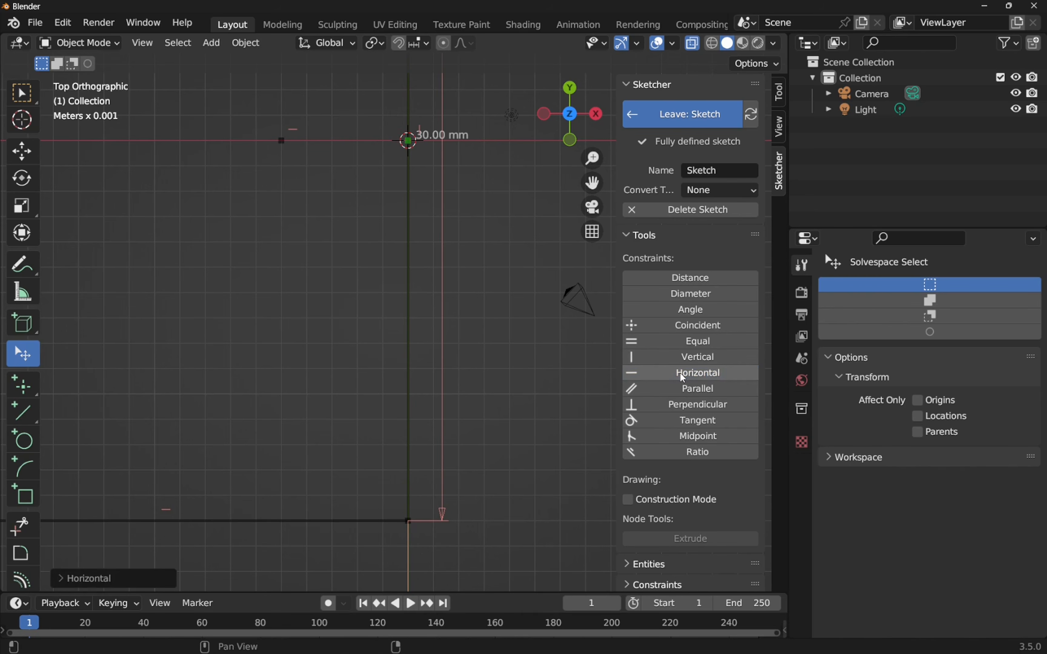
scroll(312, 355, "down", 3)
scroll(313, 356, "down", 2)
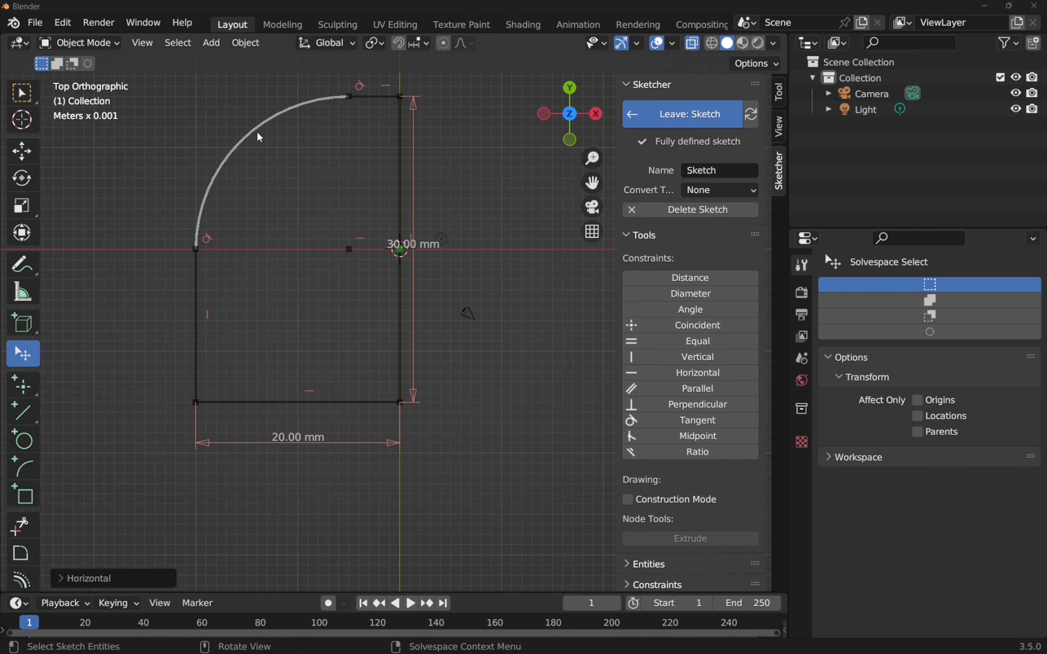
left_click_drag(252, 128, 276, 127)
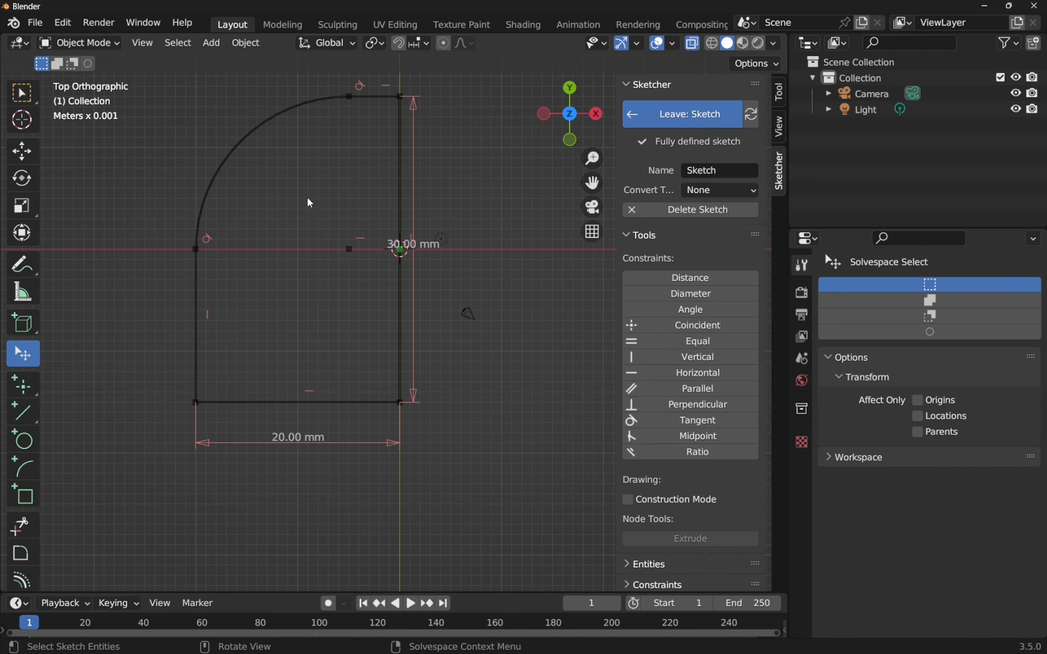
Draw two circles about 4 mm in diameter inside the outline, one above and one below the horizontal axis
left_click(29, 444)
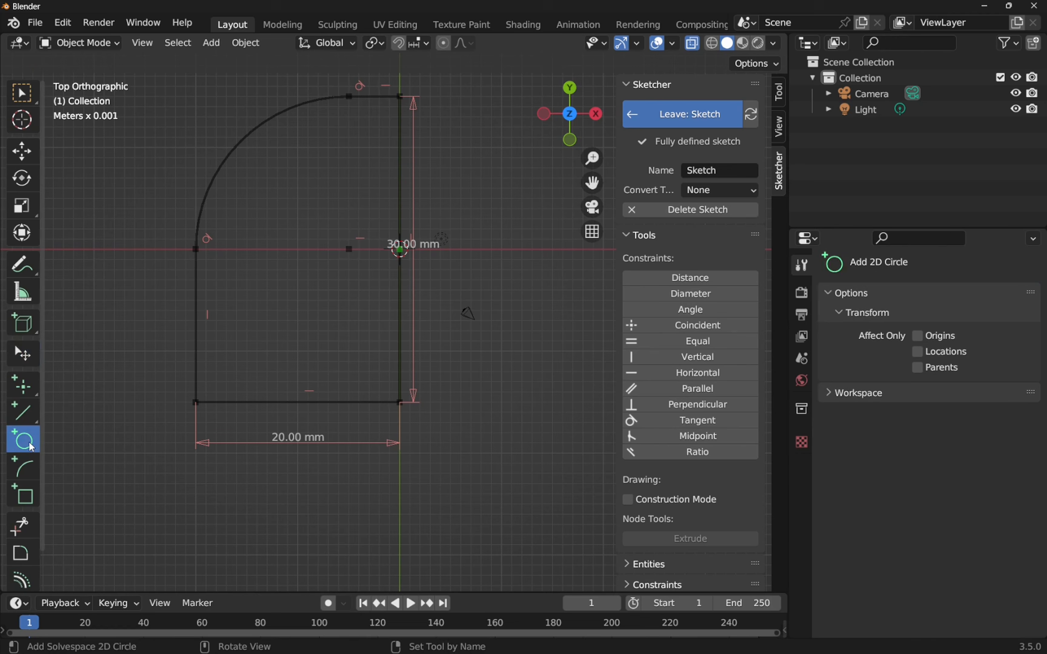
left_click(300, 186)
left_click(314, 201)
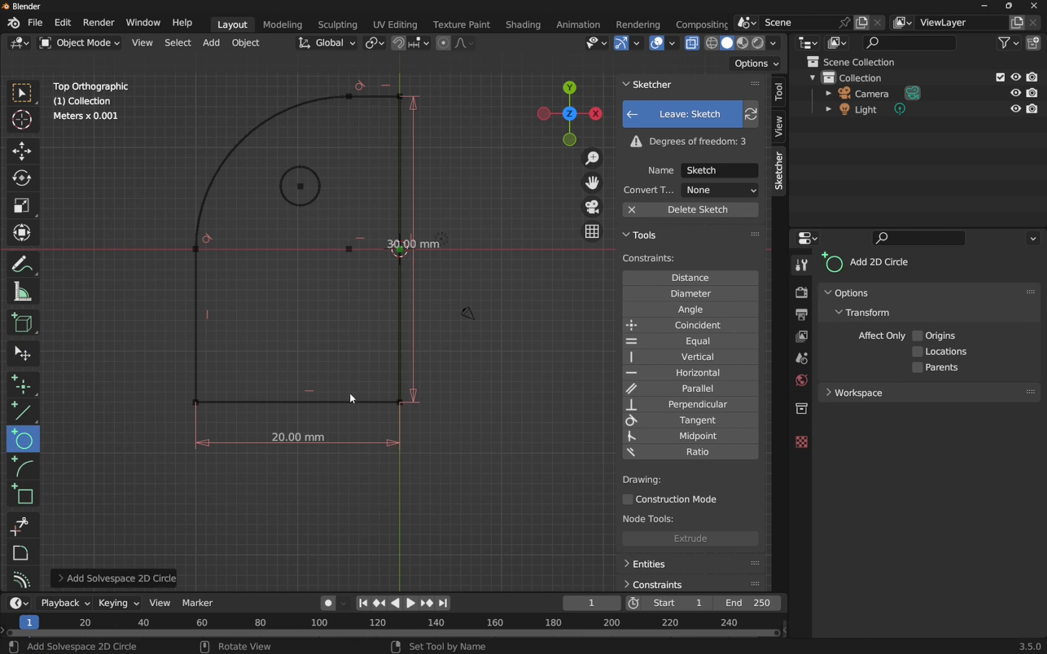
left_click(303, 334)
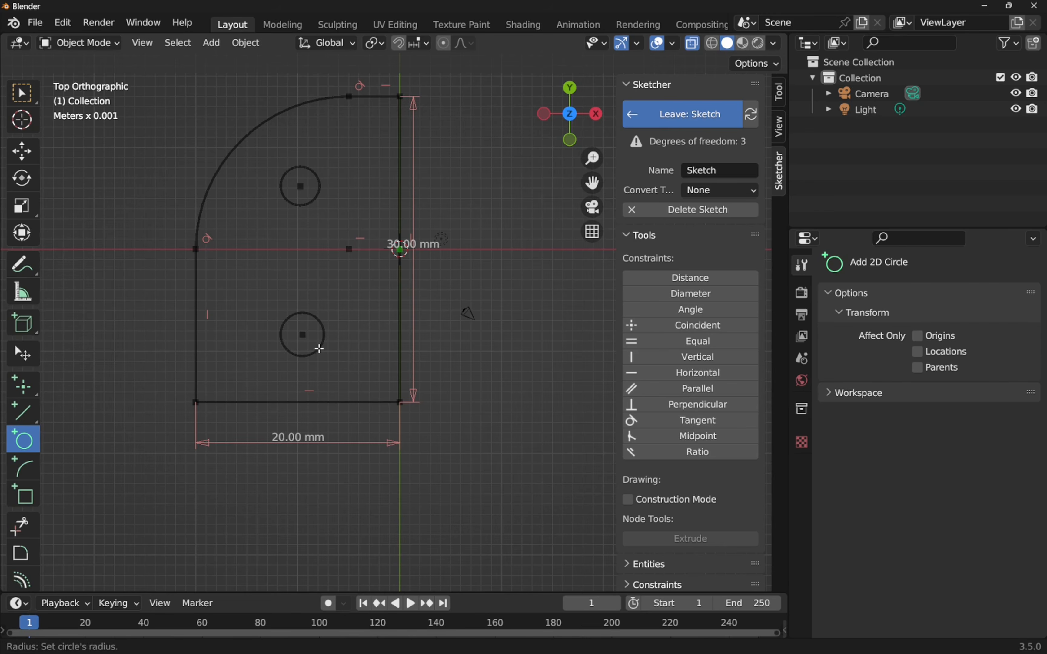
left_click(319, 348)
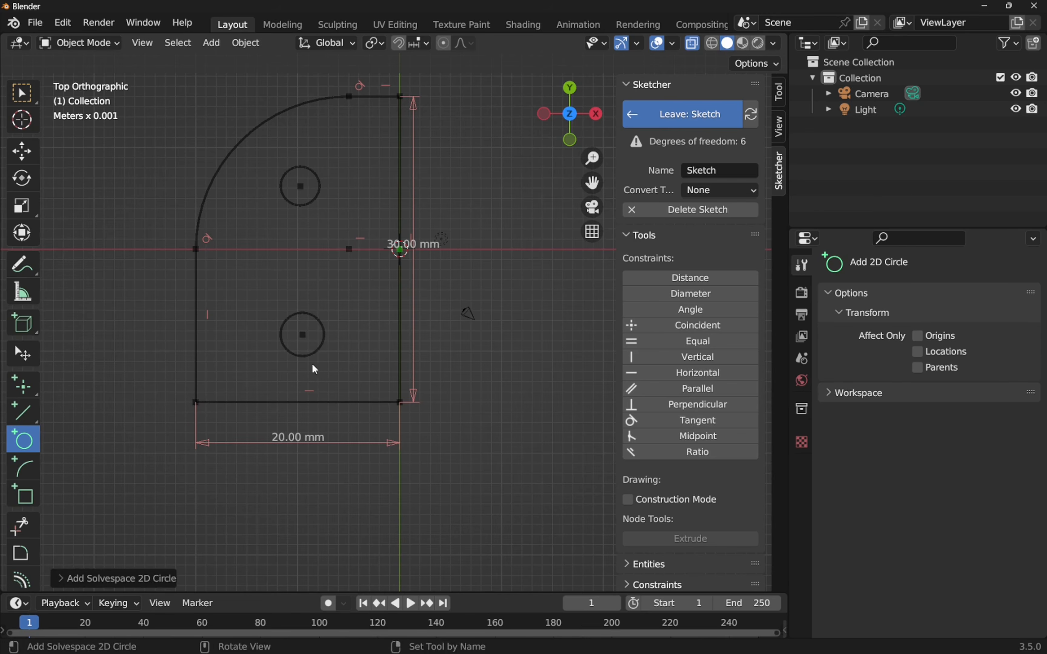
right_click(247, 347)
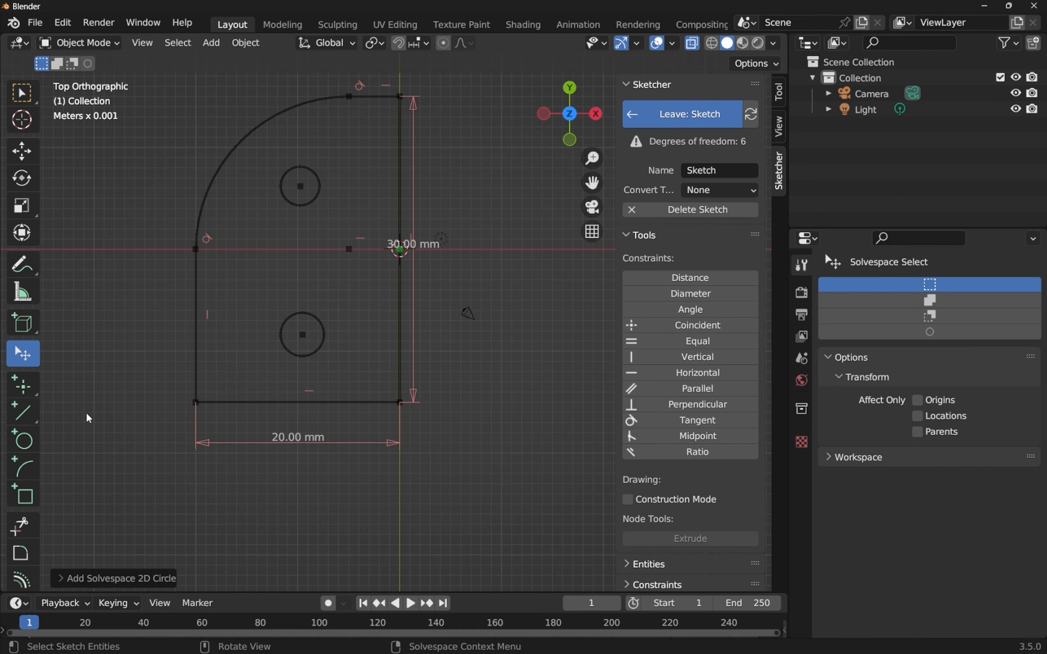
Draw a line from the outline's lower-left corner to the origin and turn it into construction geometry
left_click(26, 415)
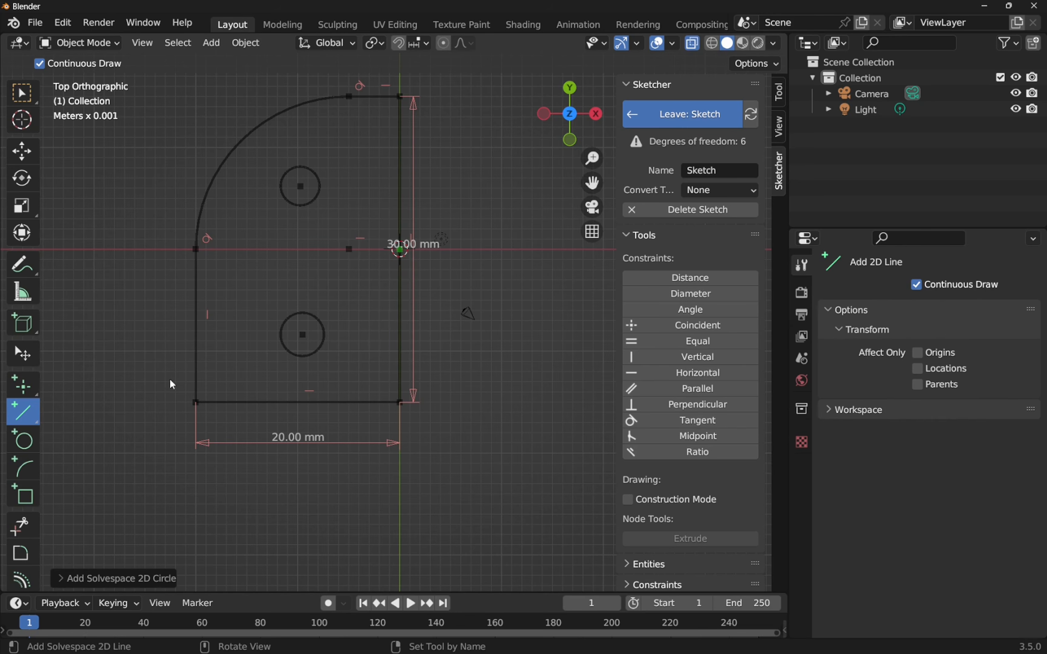
left_click(195, 399)
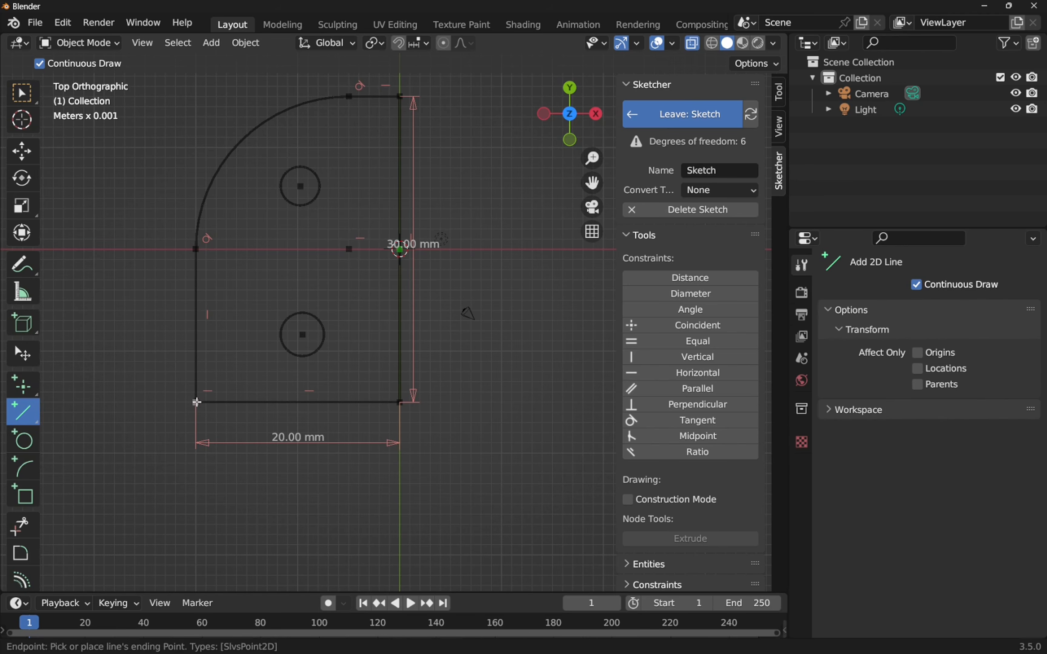
left_click(400, 250)
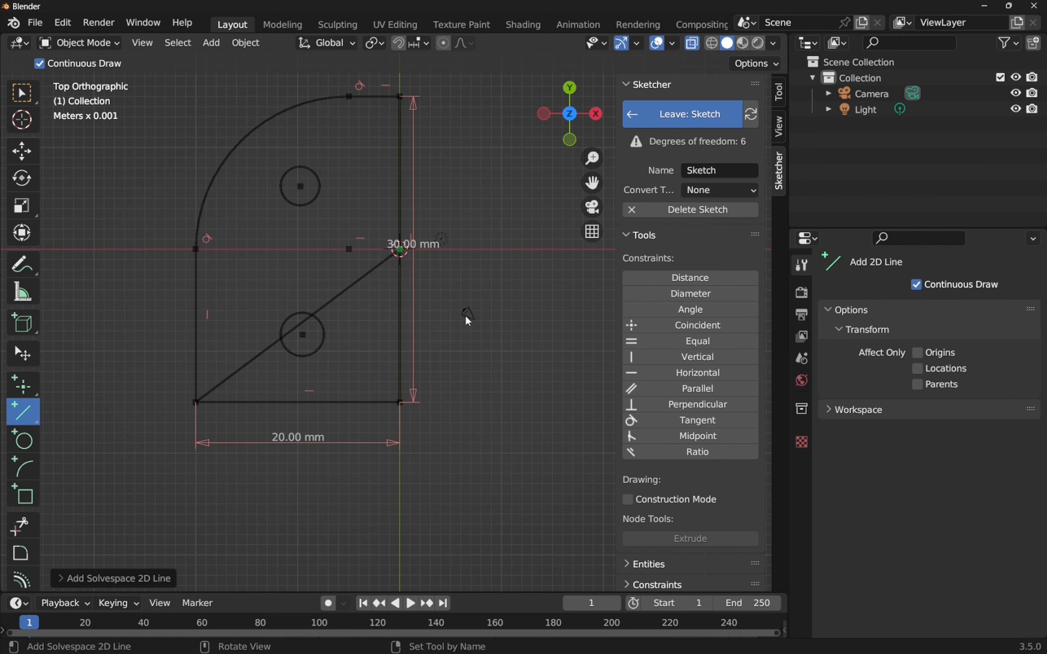
right_click(345, 313)
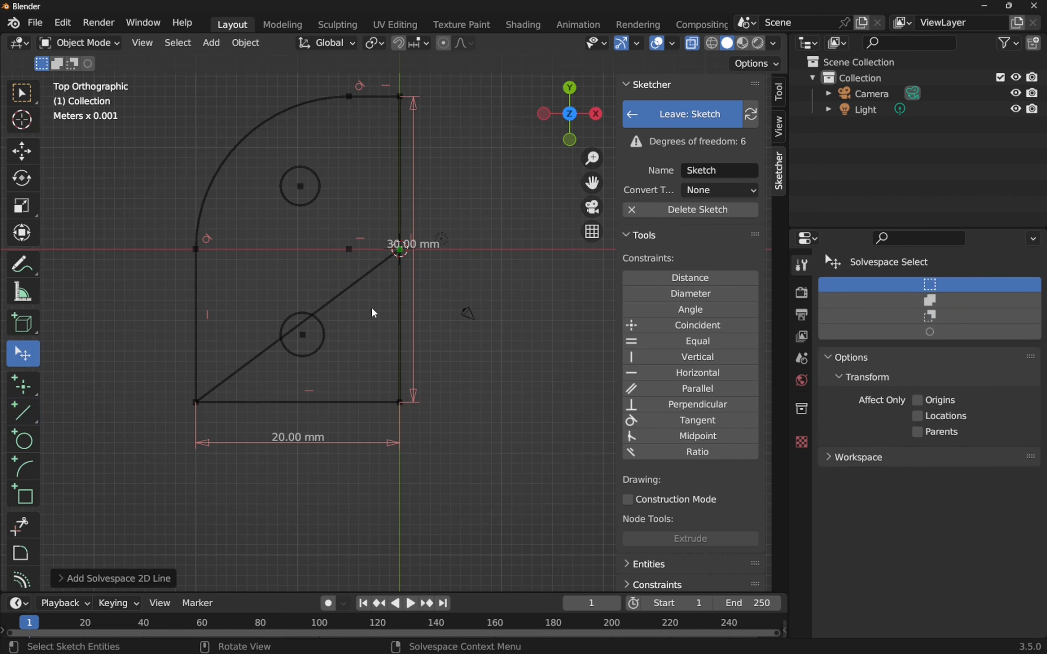
left_click(348, 295)
right_click(346, 291)
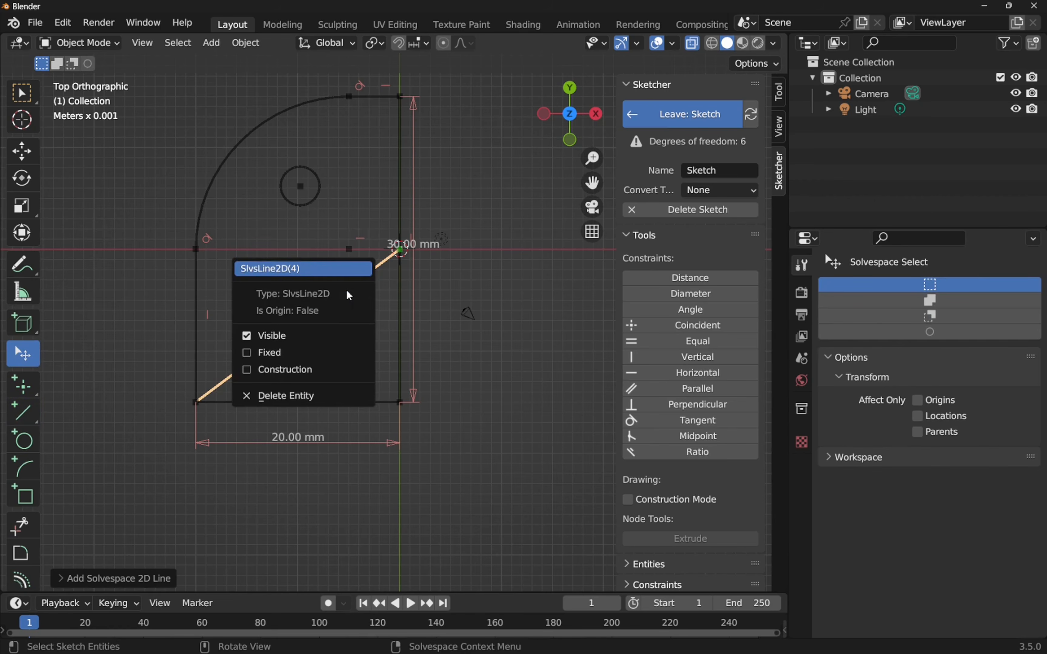
left_click(298, 370)
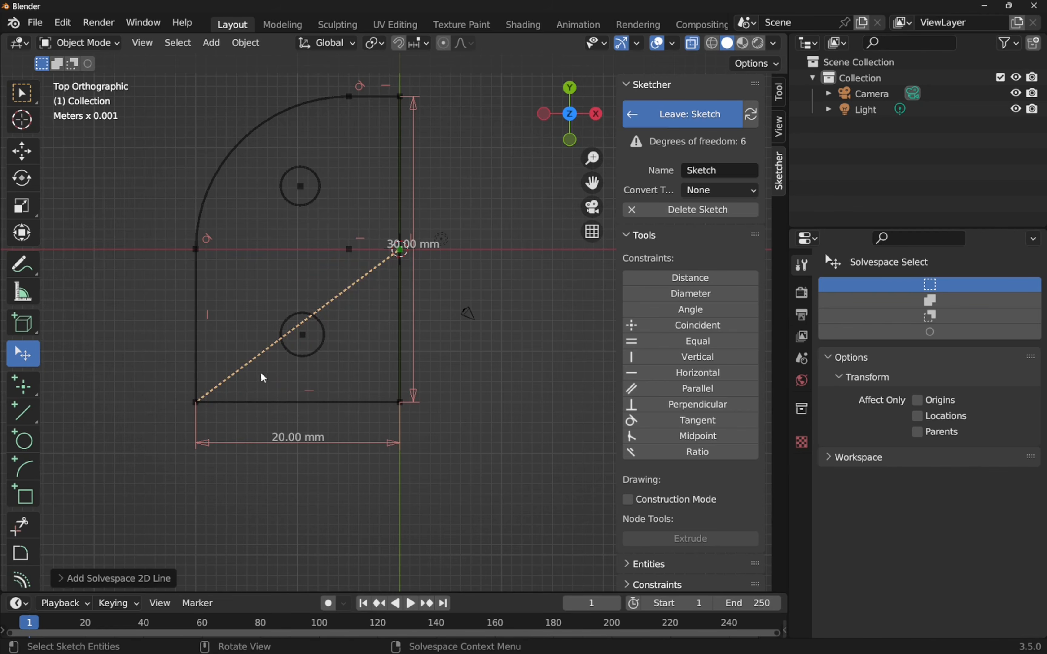
Constrain the lower circle's centre to the midpoint of the diagonal construction line
left_click(303, 333)
left_click(324, 307)
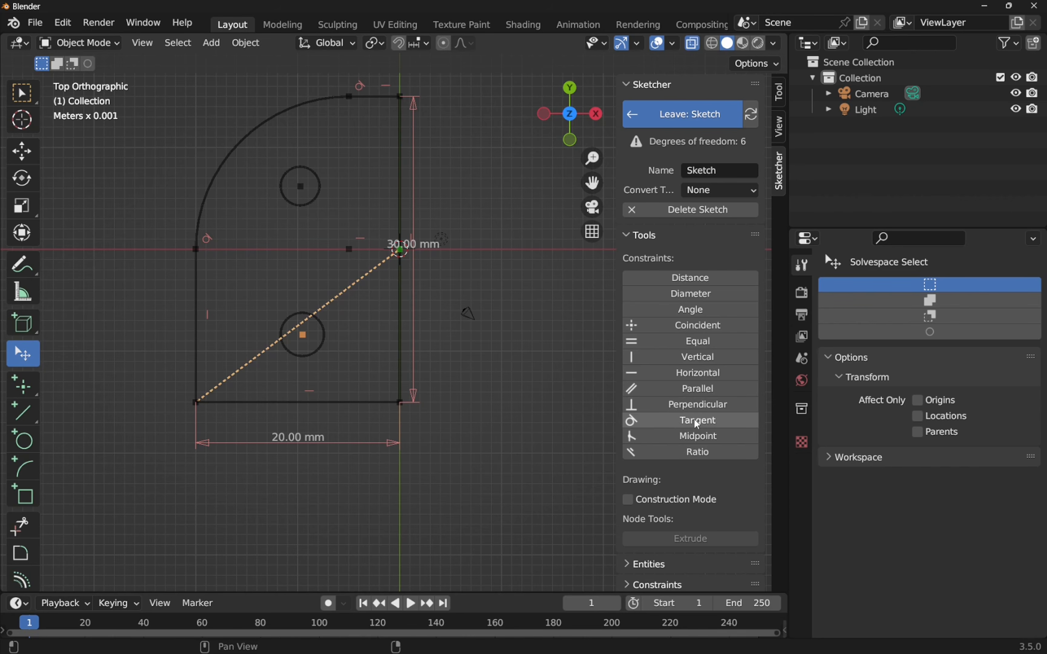
left_click(689, 436)
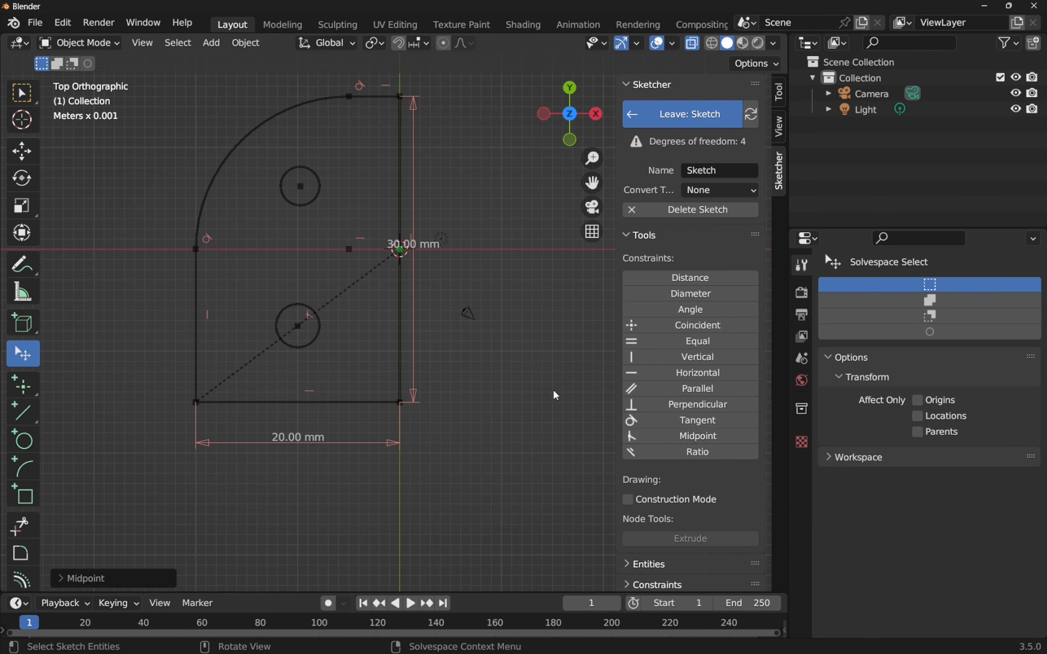
left_click_drag(297, 325, 299, 327)
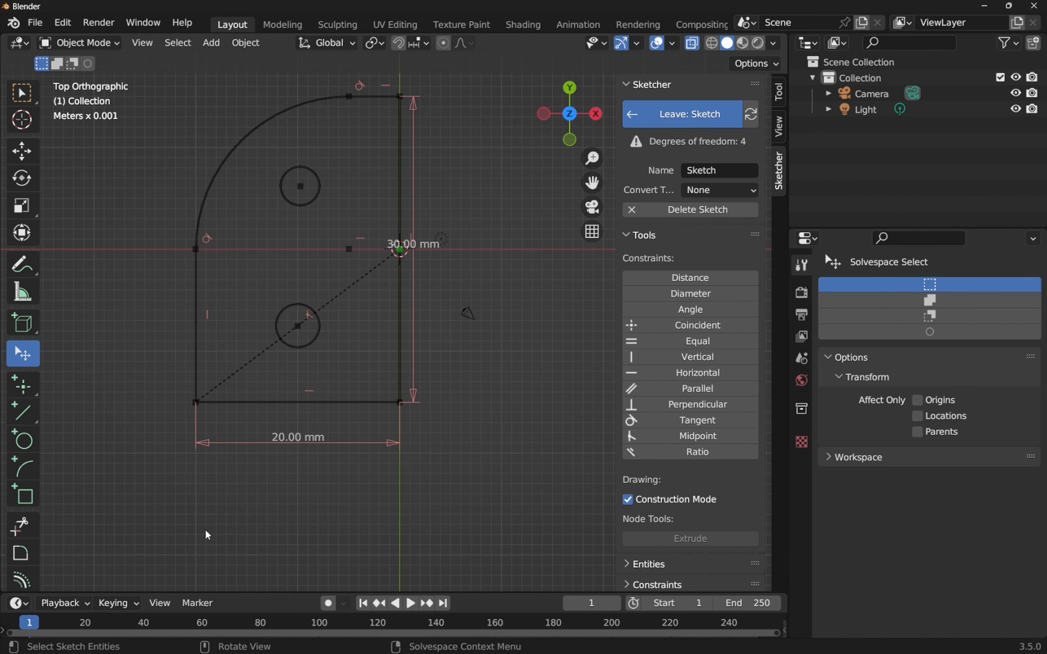
Draw a diagonal construction line from the arc's lower endpoint to the outline's upper-right corner, with construction mode on
left_click(23, 415)
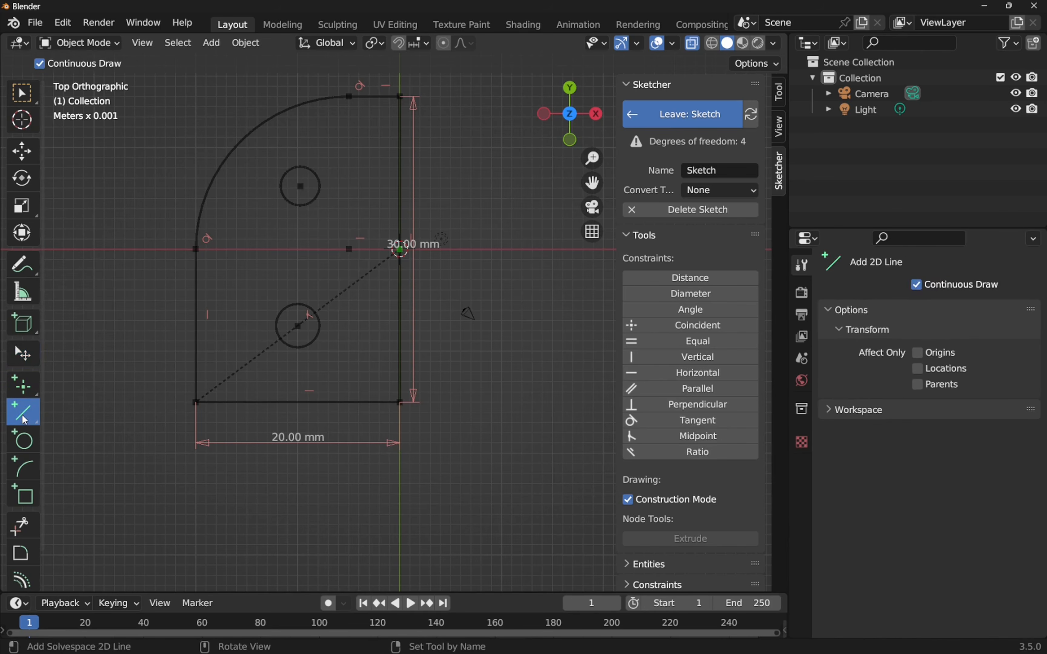
left_click(199, 250)
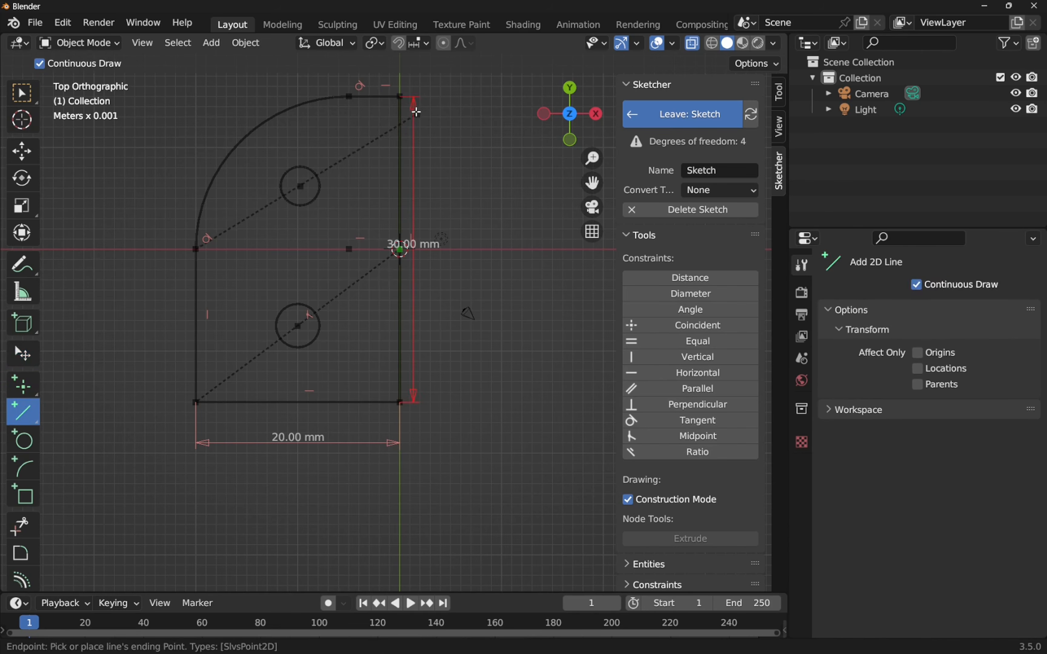
left_click(400, 98)
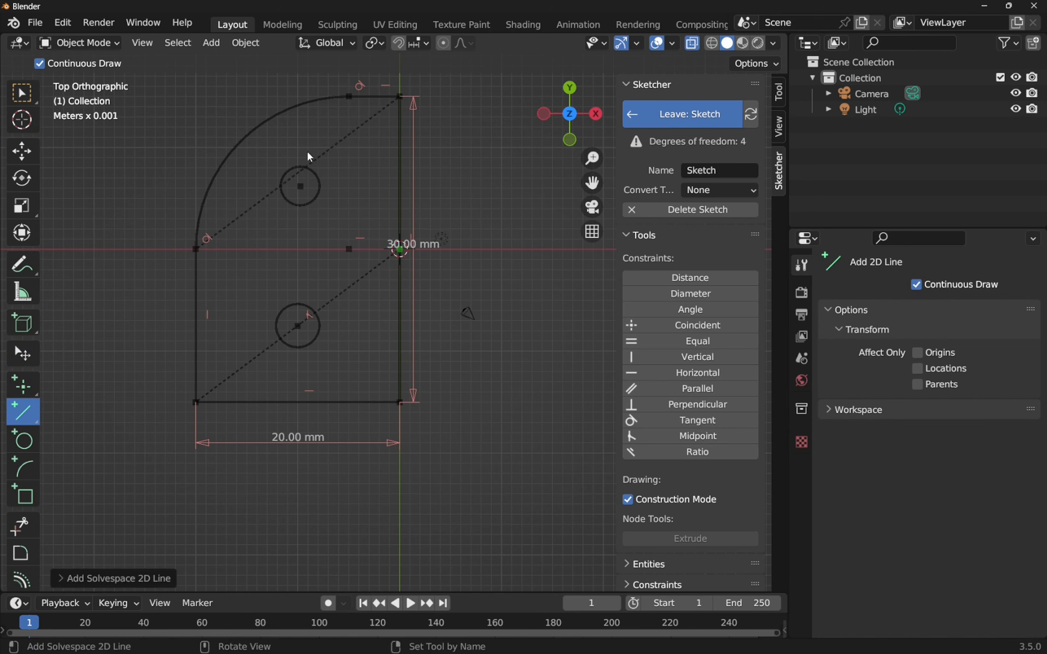
right_click(327, 217)
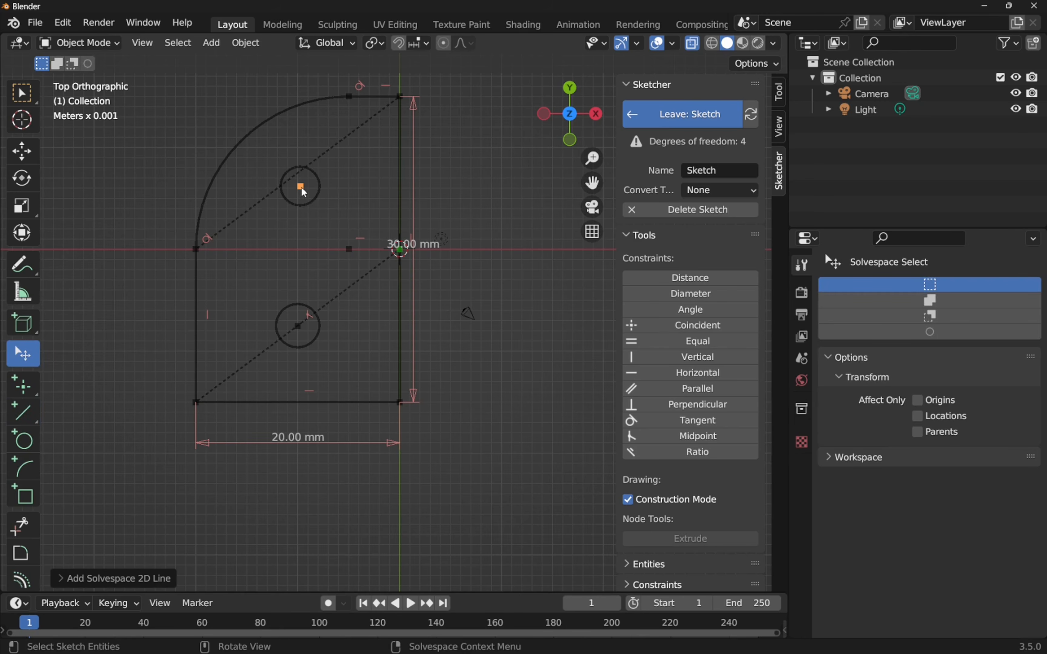
Constrain the upper circle's centre to the midpoint of the upper construction line, and turn off construction mode
left_click(336, 149)
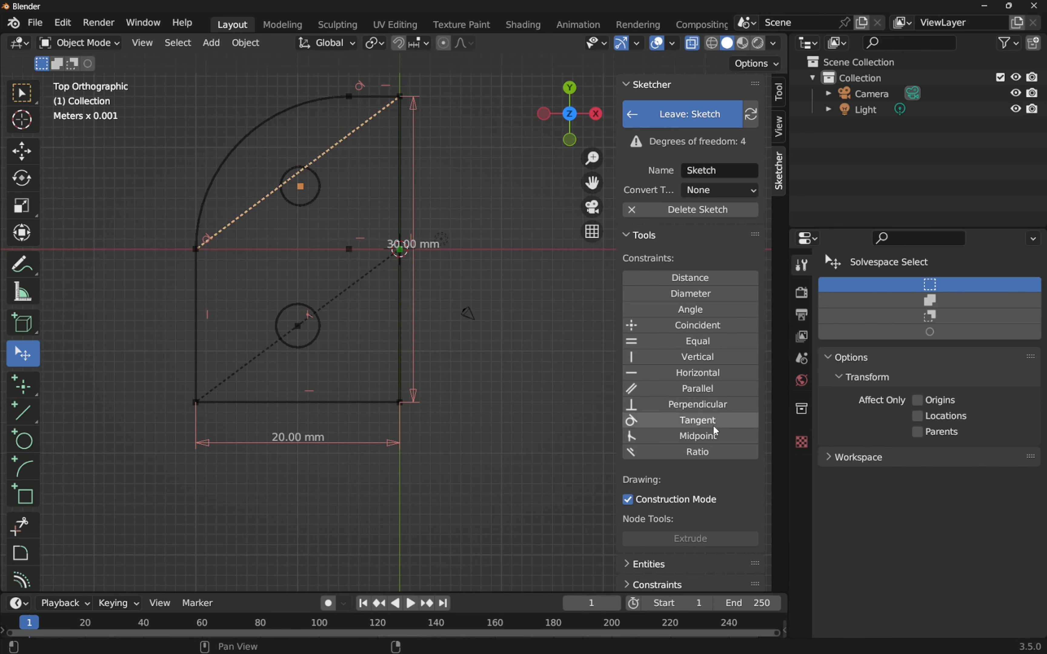
left_click(715, 438)
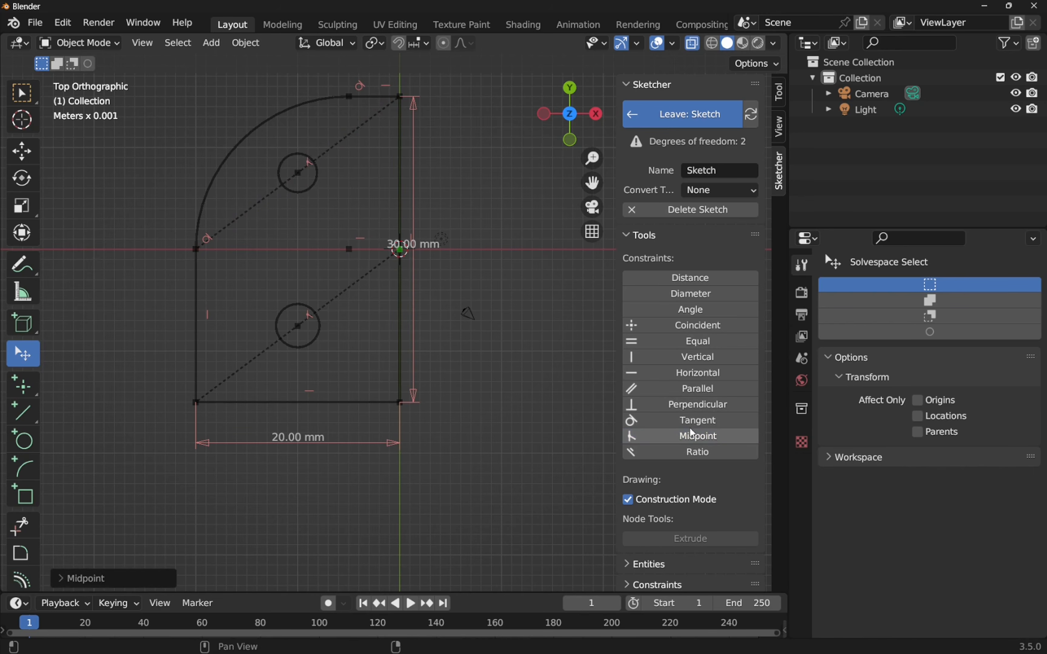
left_click(628, 500)
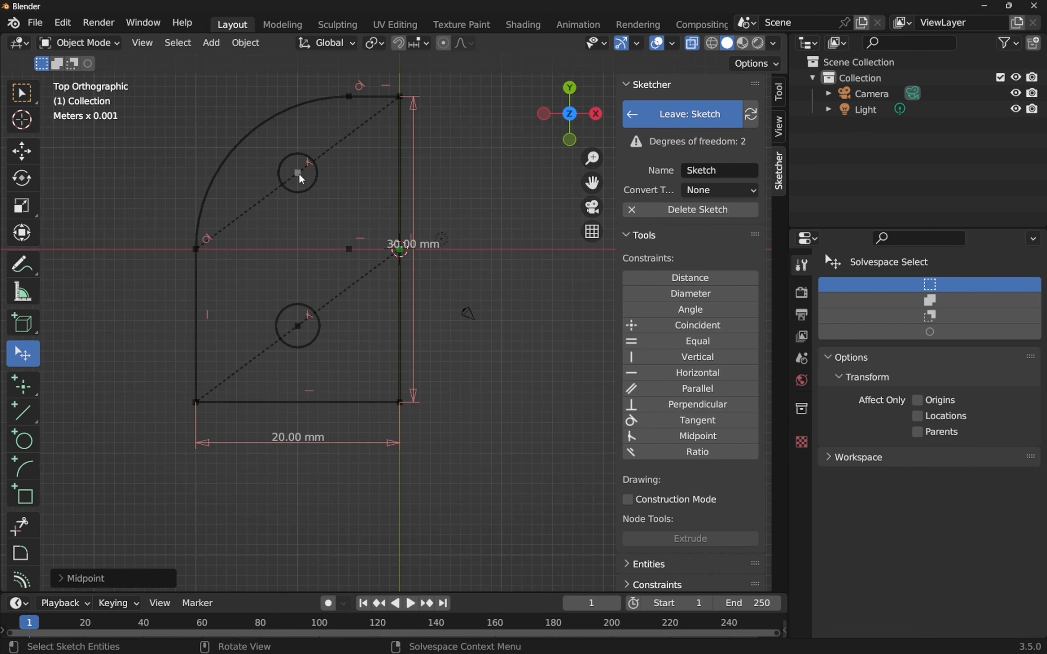
Add an equal constraint between the upper and lower circles
left_click(303, 195)
left_click(294, 309, "shift")
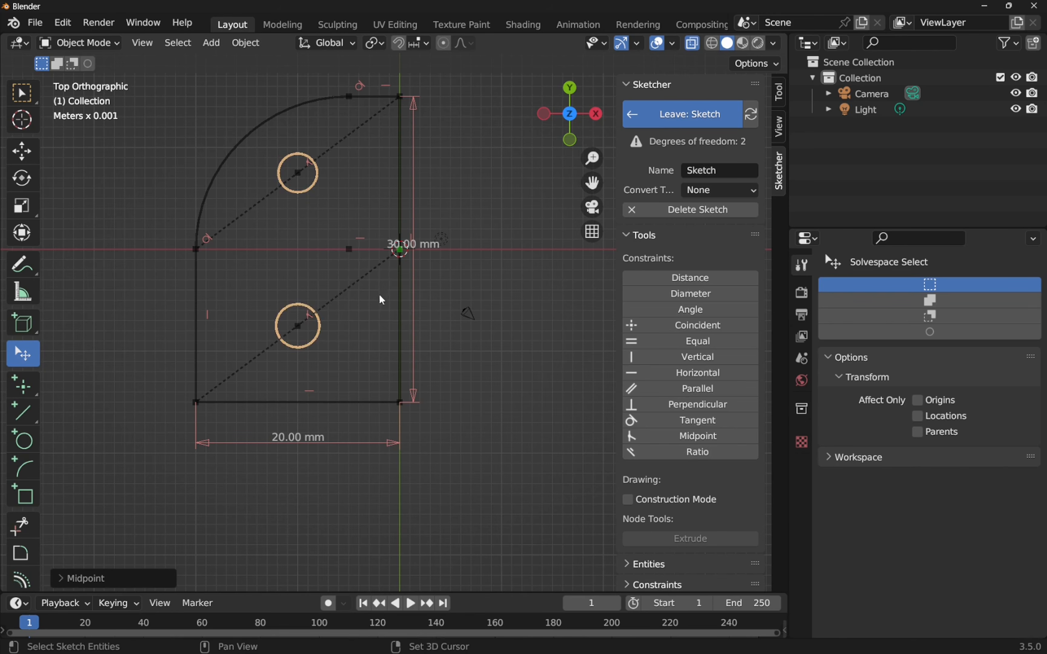
left_click(661, 342)
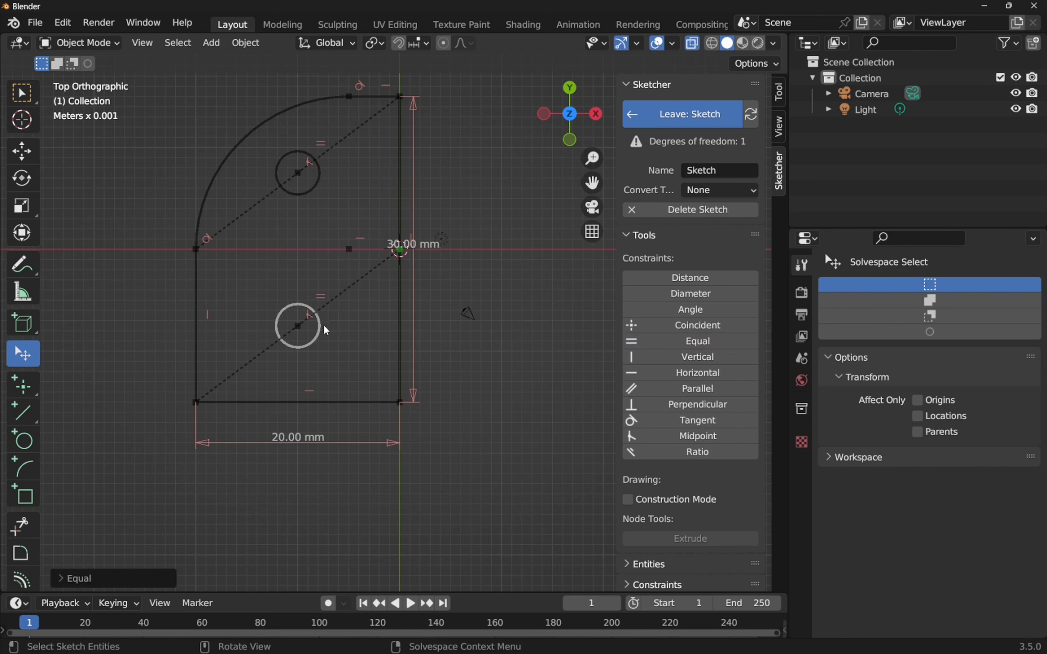
Add a diameter constraint to the upper circle and set its size to 5 mm
left_click(312, 193)
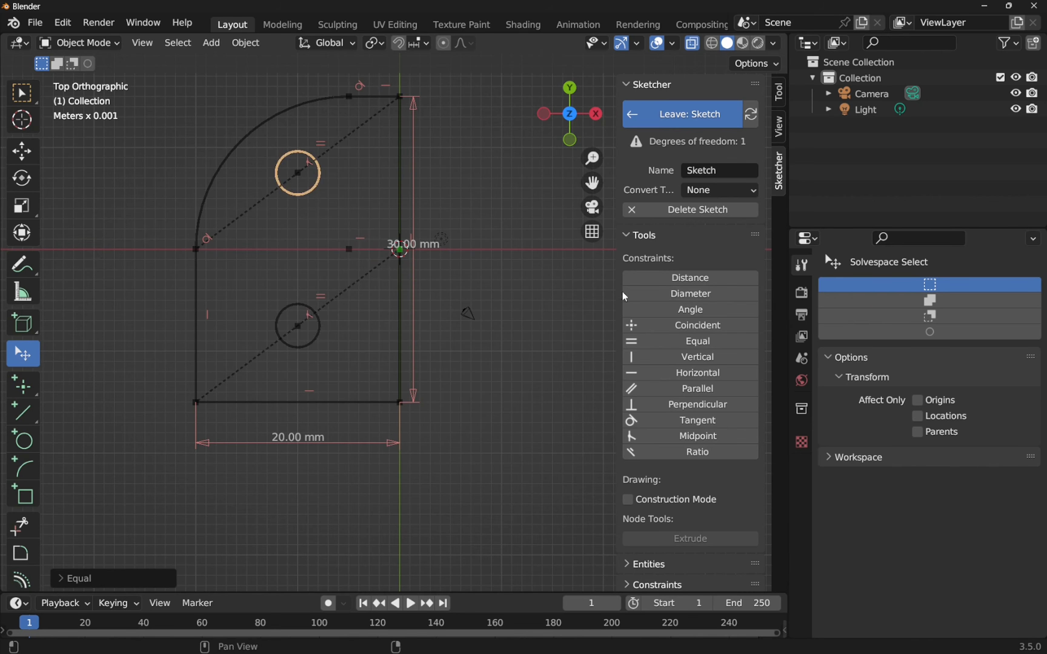
left_click(654, 293)
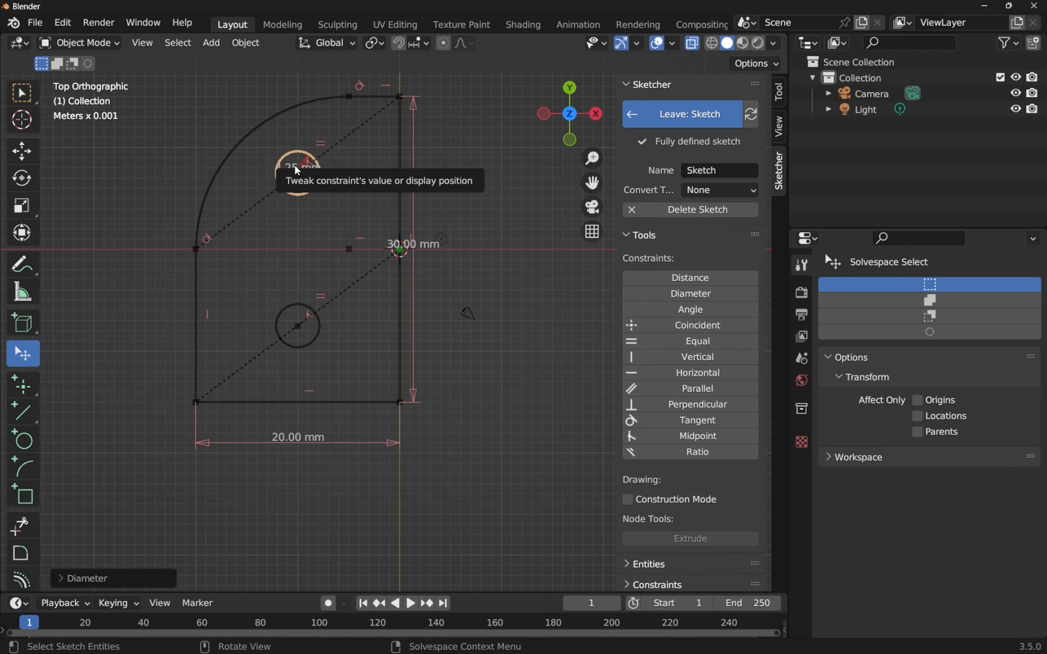
scroll(295, 165, "up", 2)
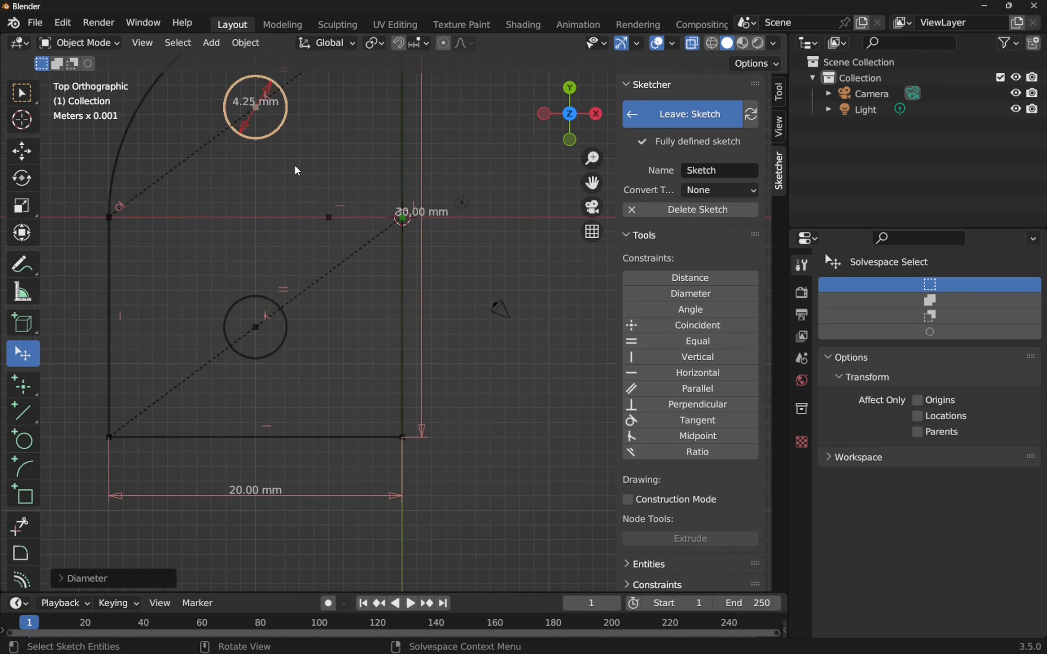
right_click(274, 108)
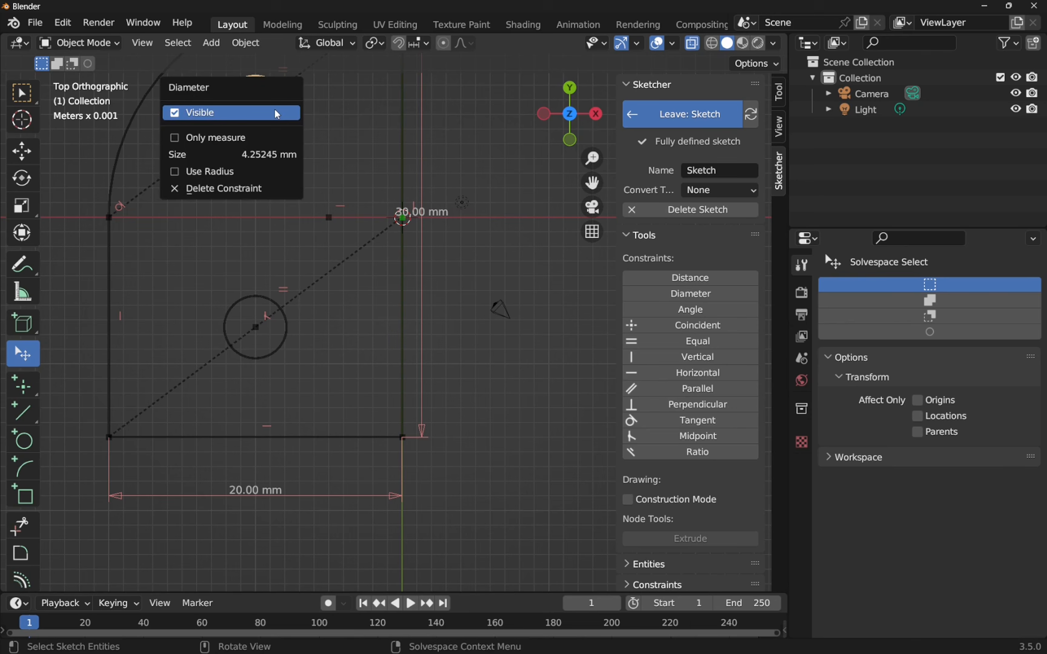
left_click(268, 155)
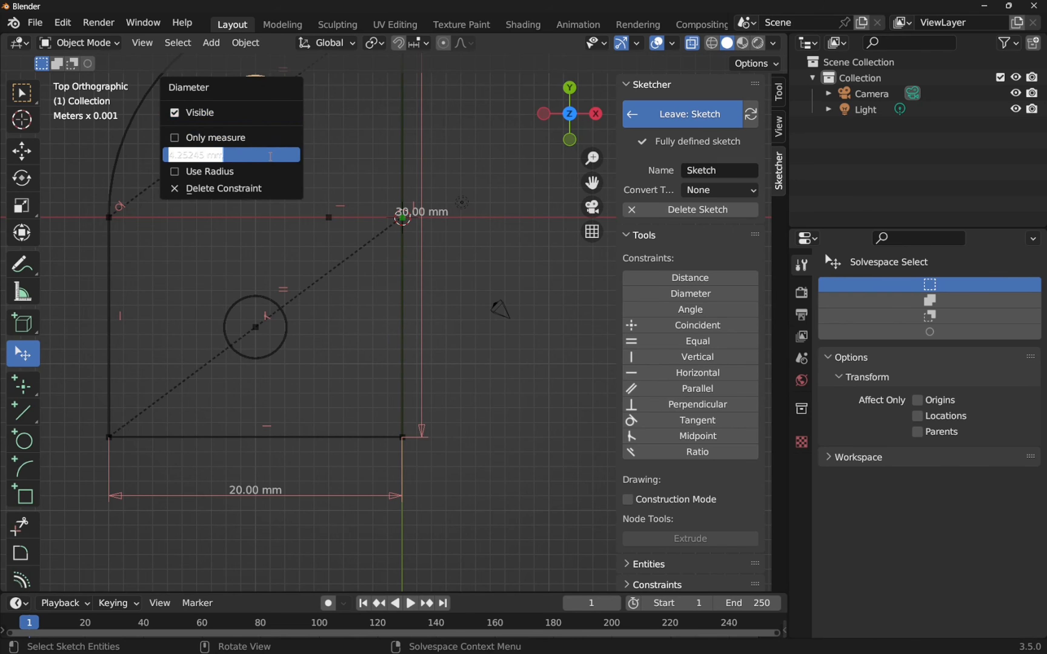
type("5")
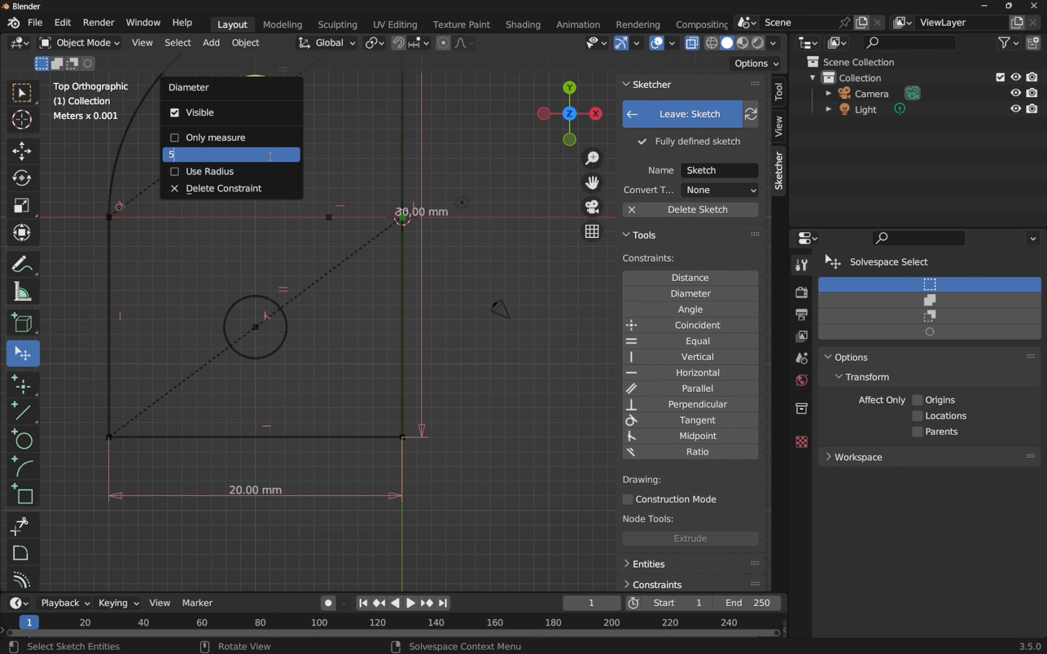
key("Return")
scroll(251, 102, "up", 1)
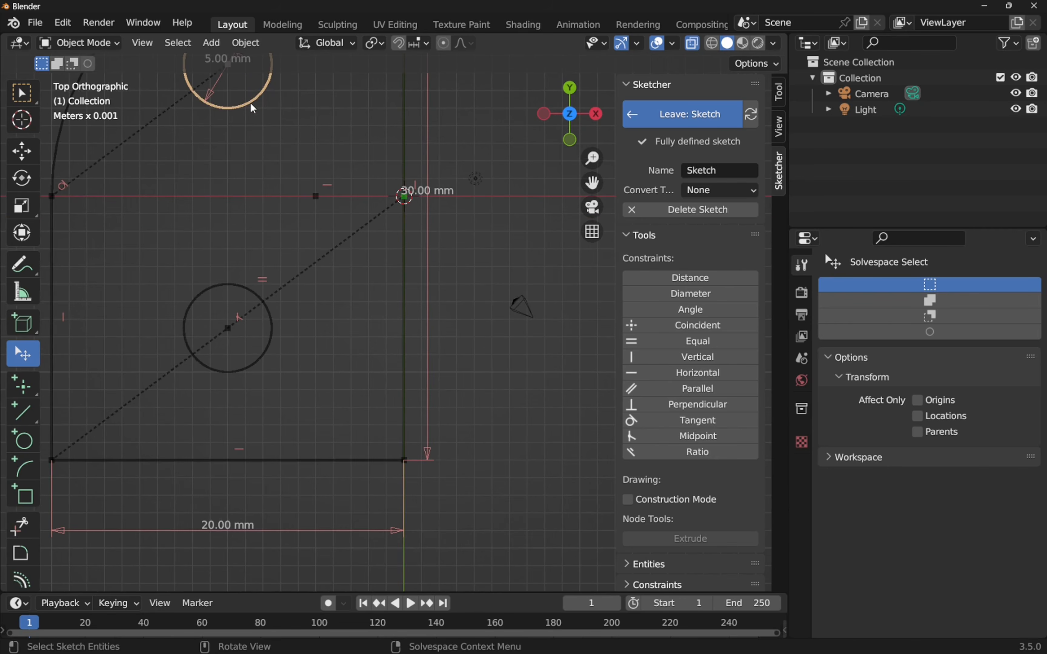
scroll(250, 103, "down", 3)
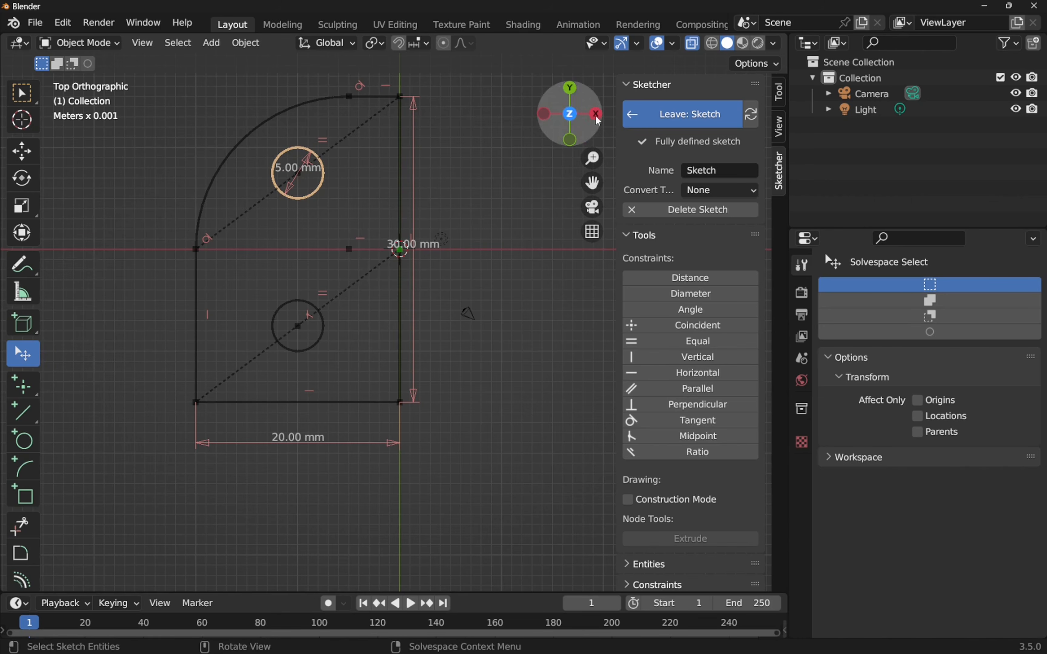
Set the sketch's convert type to Mesh and leave the sketch to generate the filled plate
left_click(742, 193)
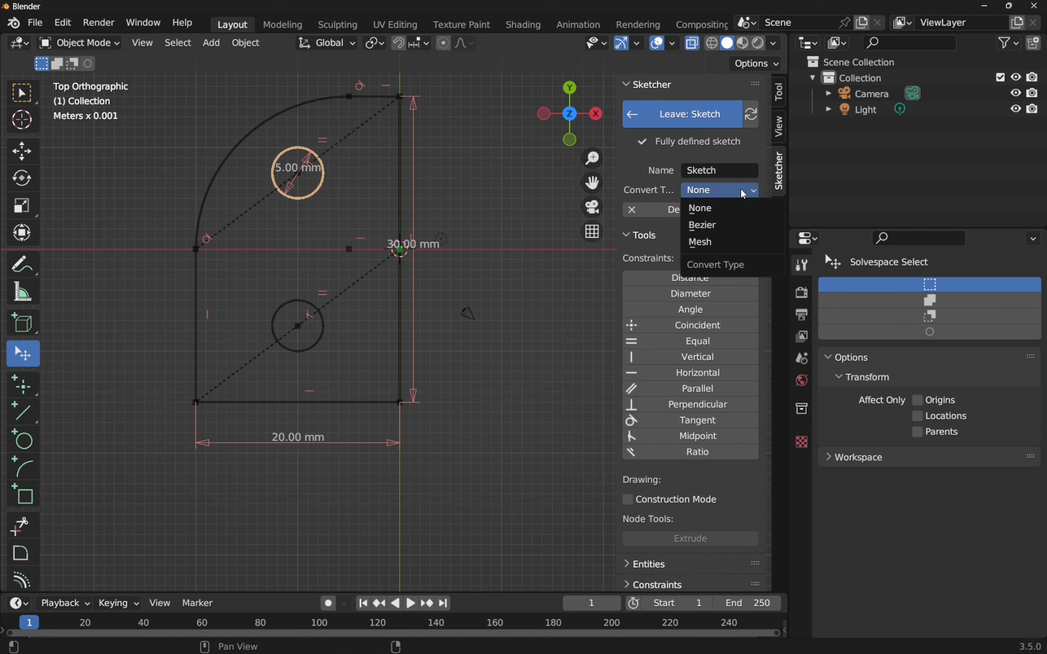
left_click(708, 192)
left_click(709, 243)
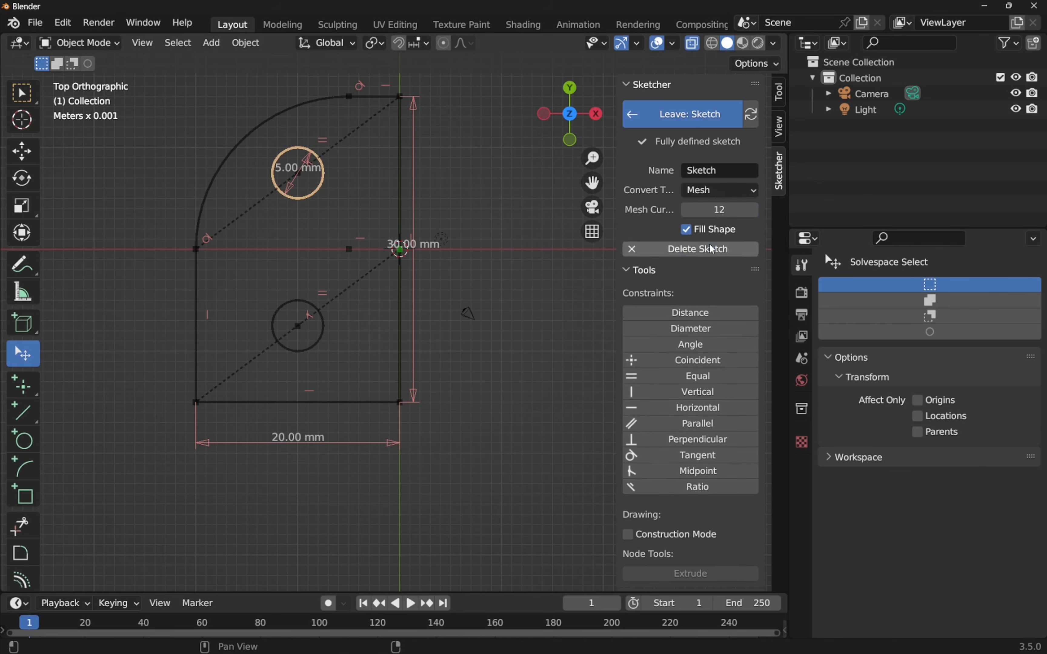
left_click(676, 113)
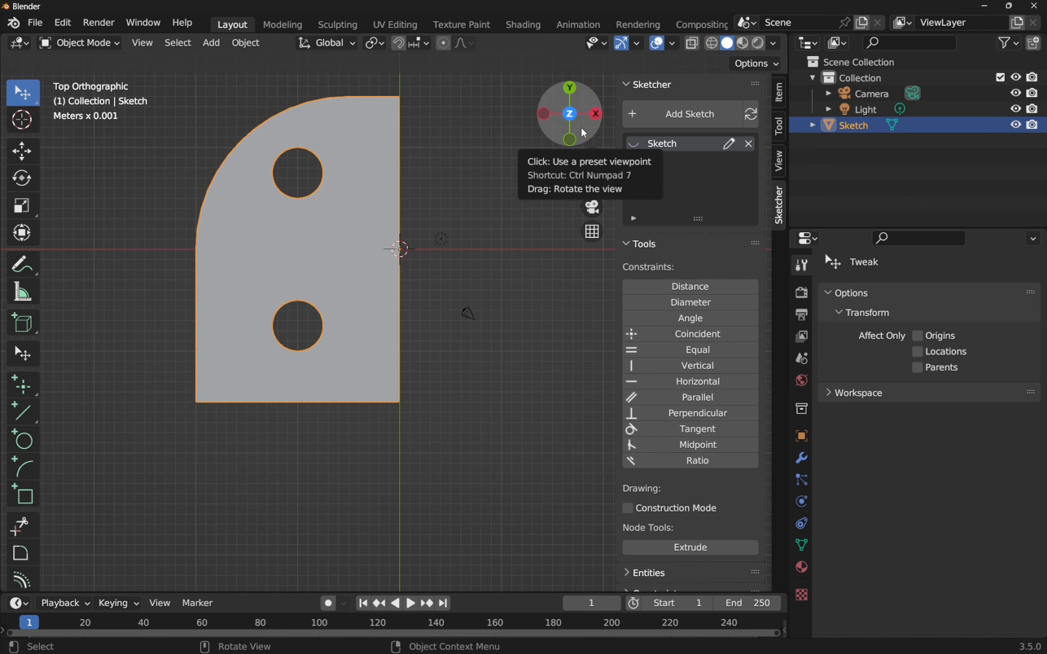
Add a Mirror modifier to the Sketch mesh to complete the plate across the X axis
mouse_move(580, 127)
left_mouse_down()
mouse_move(604, 139)
mouse_move(584, 107)
left_mouse_up()
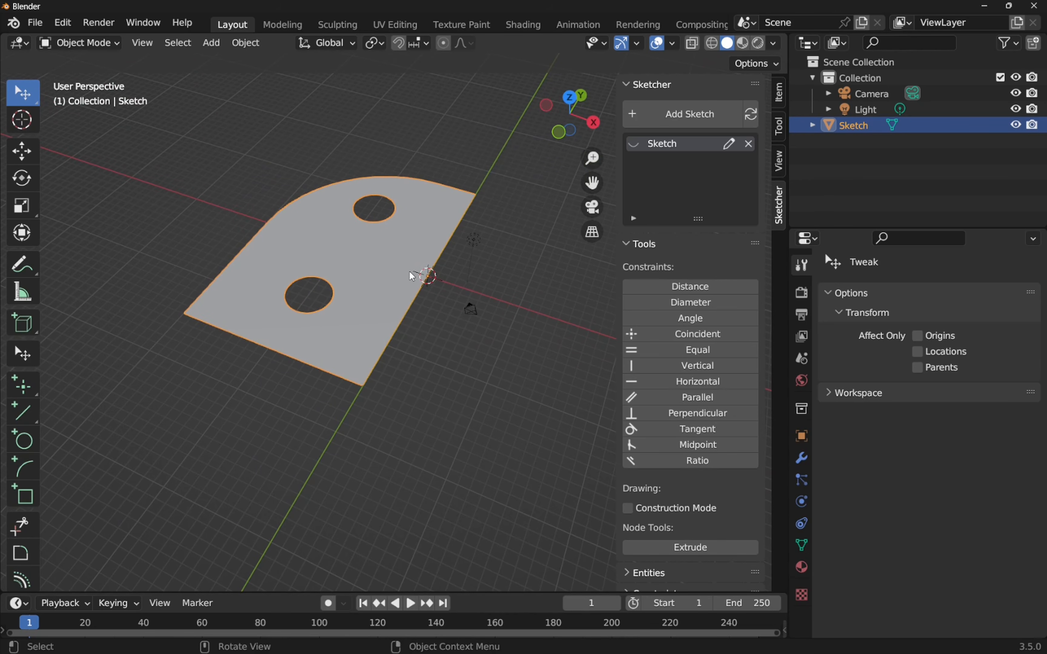
scroll(430, 281, "up", 3)
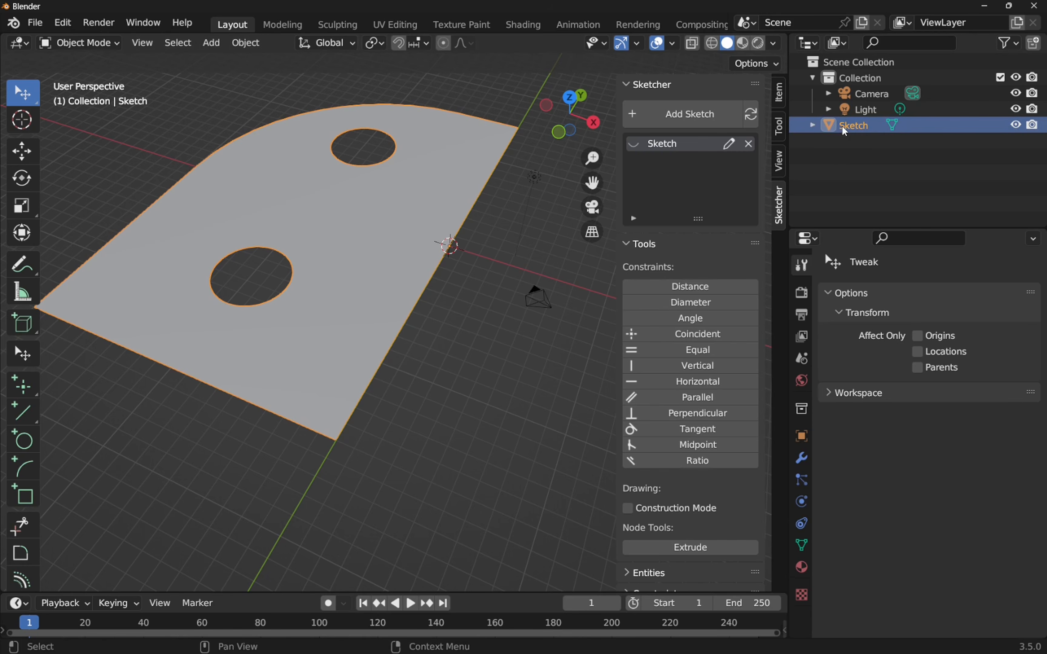
left_click(802, 459)
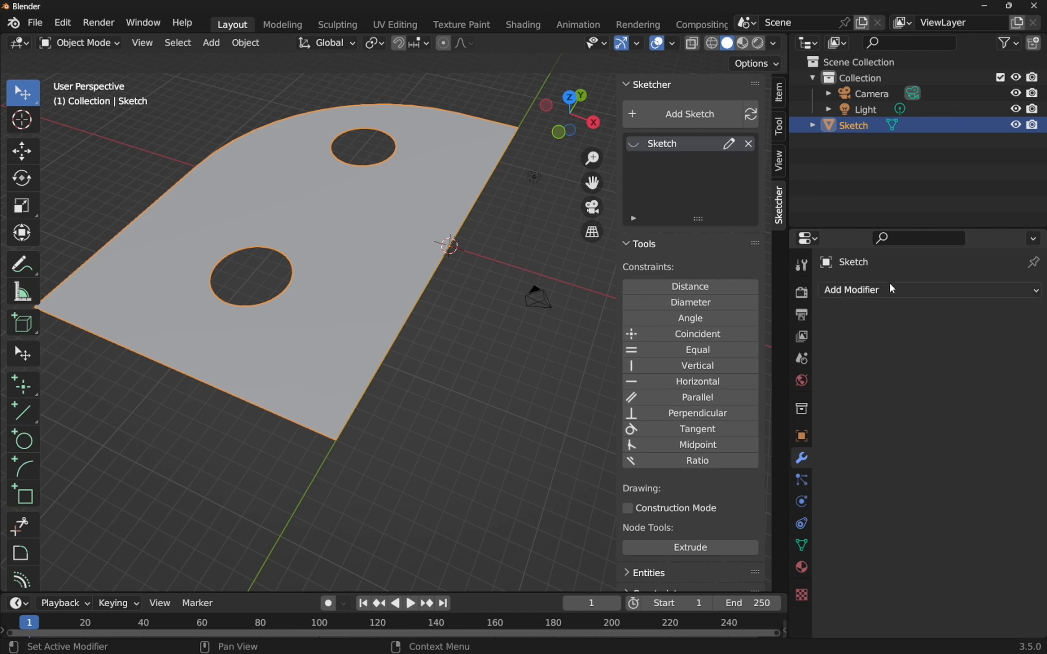
left_click(889, 299)
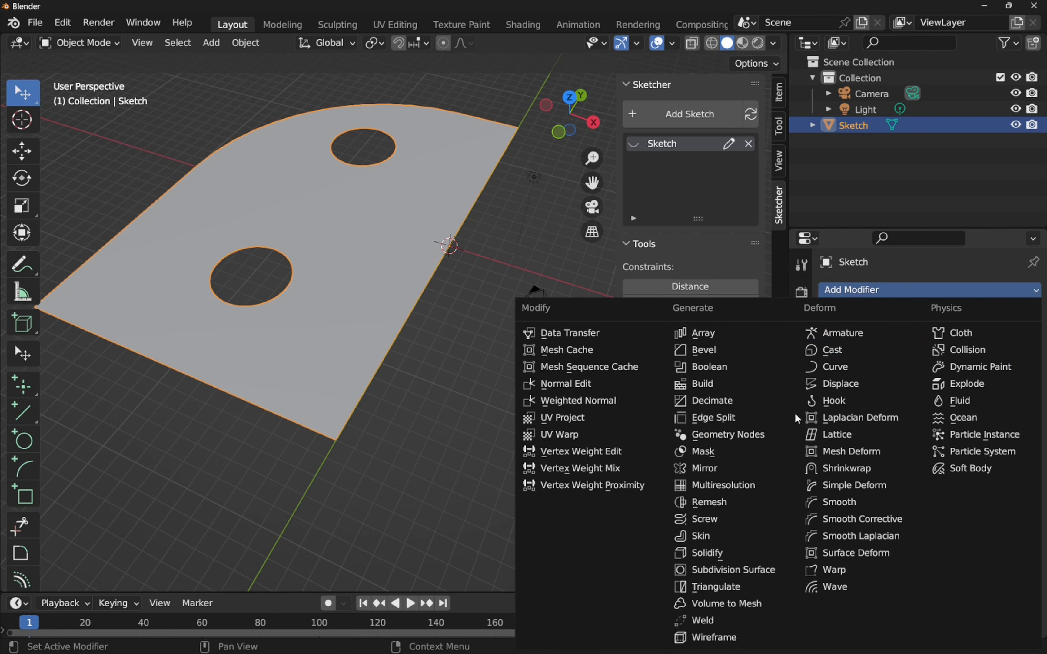
left_click(710, 469)
scroll(523, 366, "down", 4)
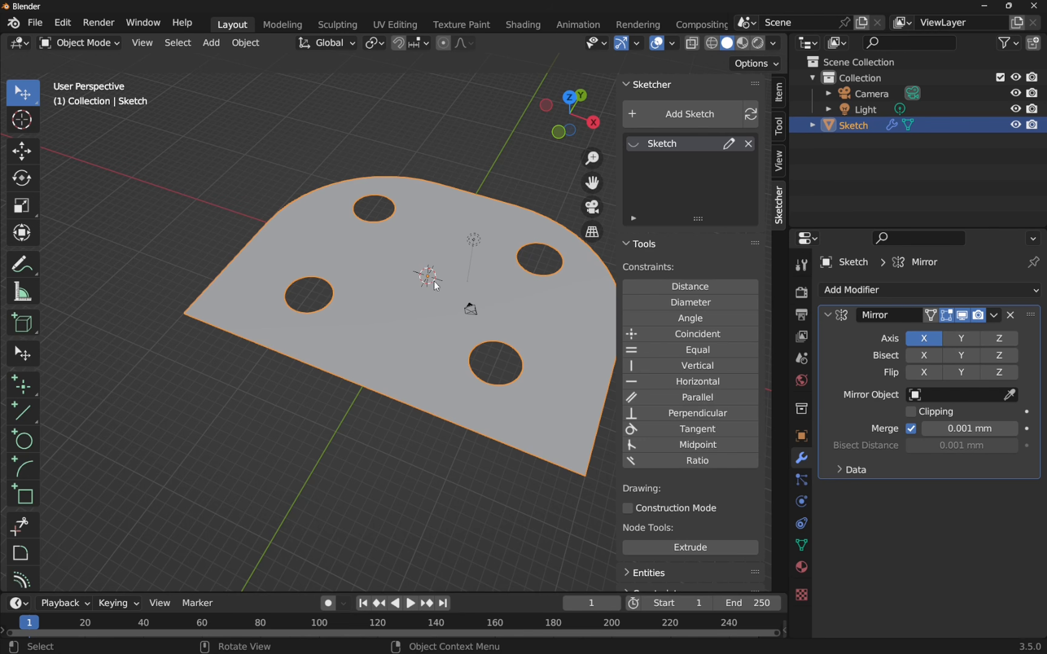
scroll(428, 280, "up", 3)
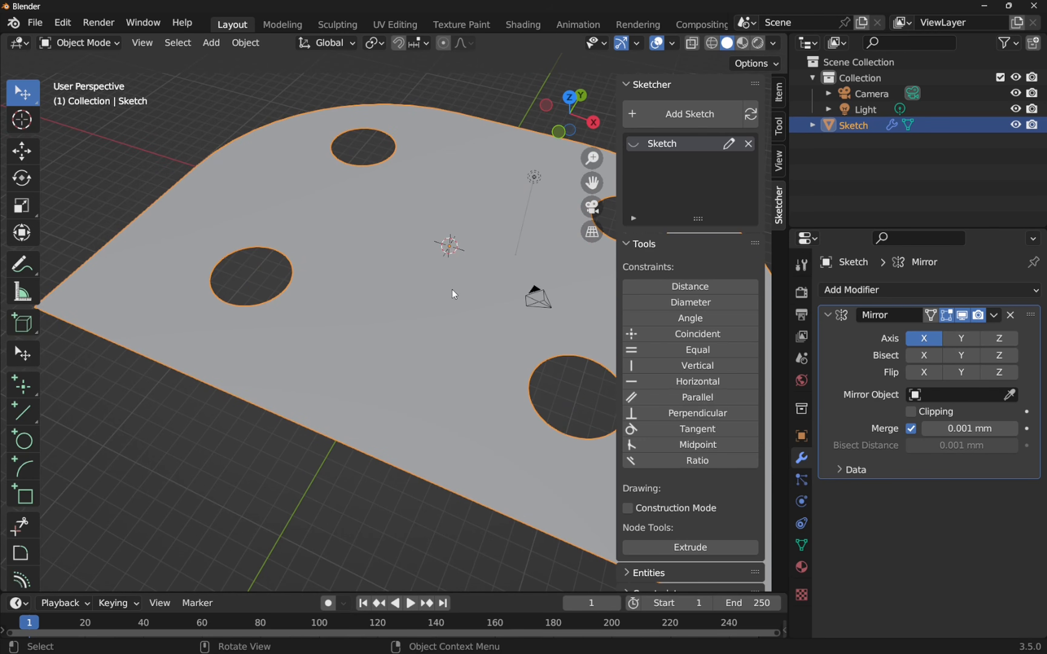
scroll(453, 288, "down", 5)
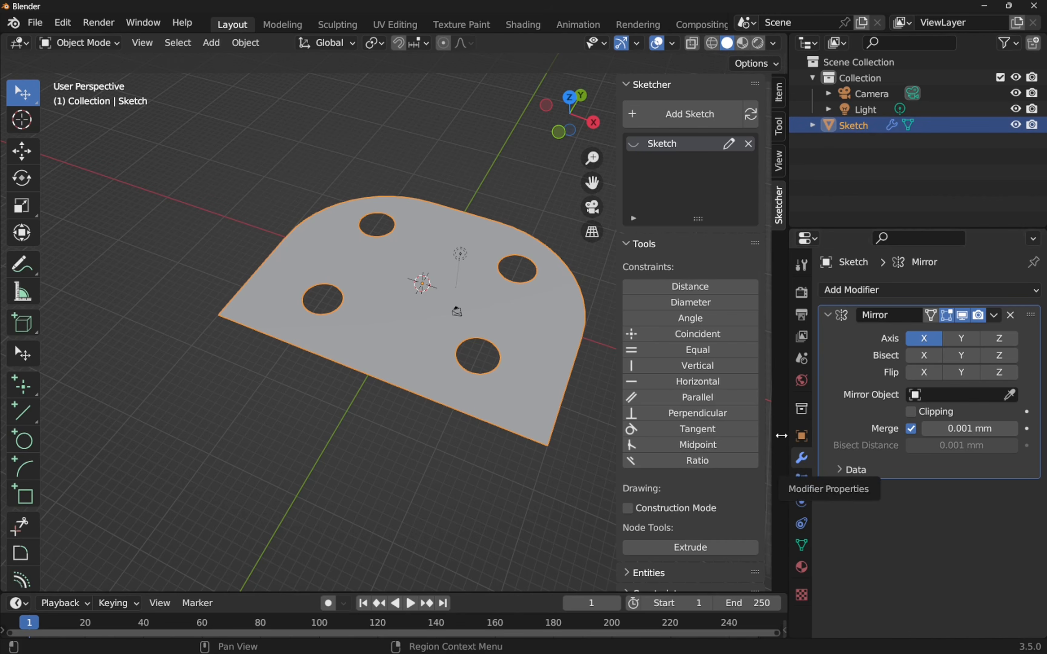
Add a Solidify modifier to the mirrored plate with a thickness of 3 mm
left_click(1013, 292)
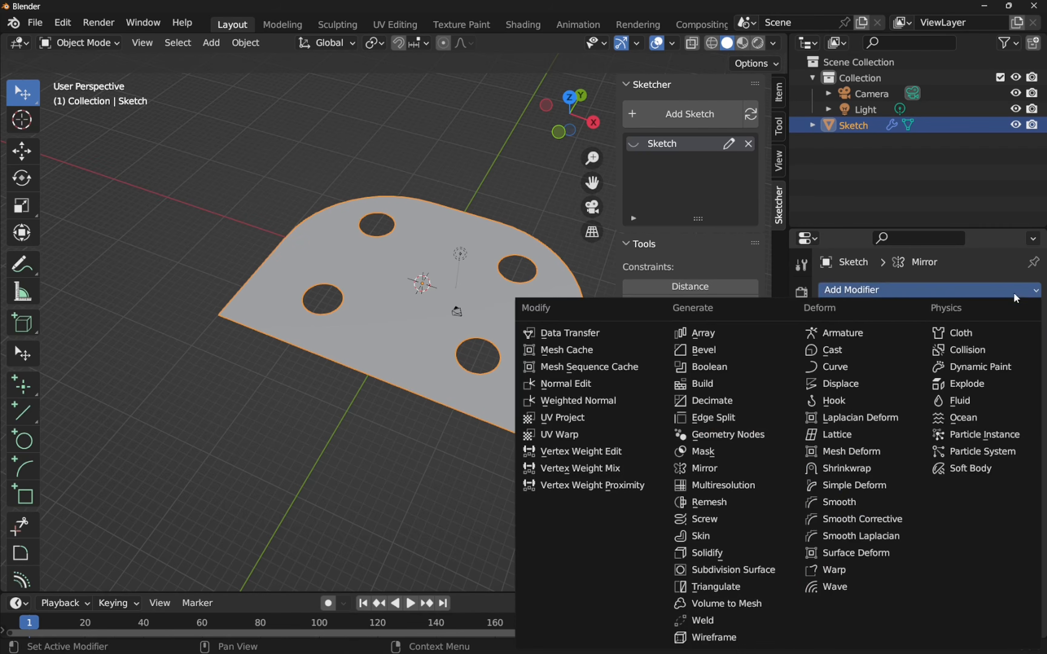
left_click(719, 557)
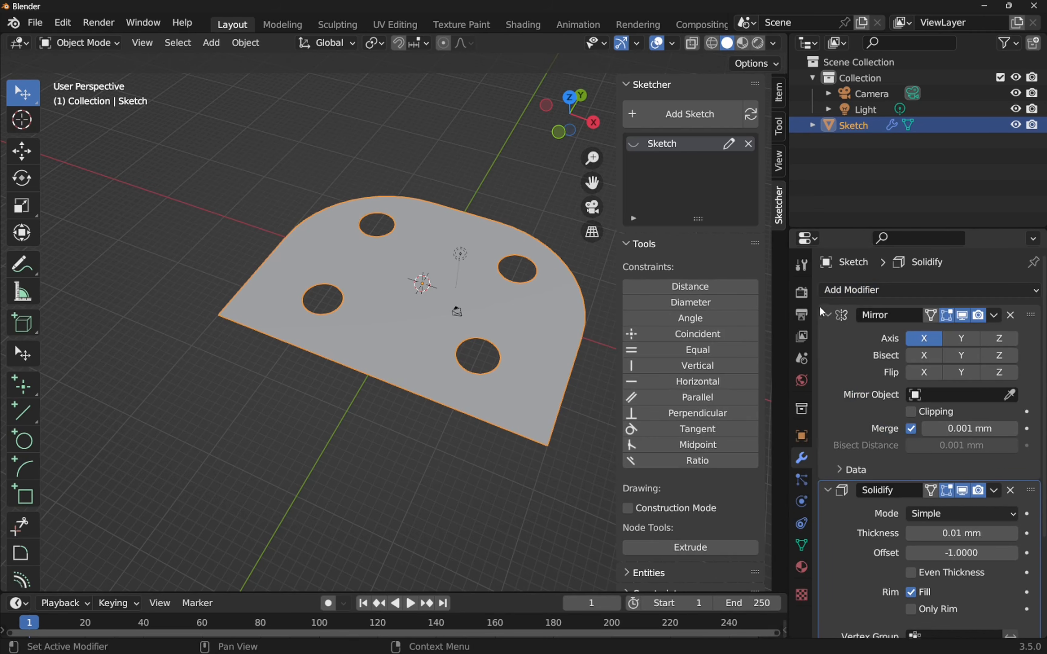
left_click(828, 316)
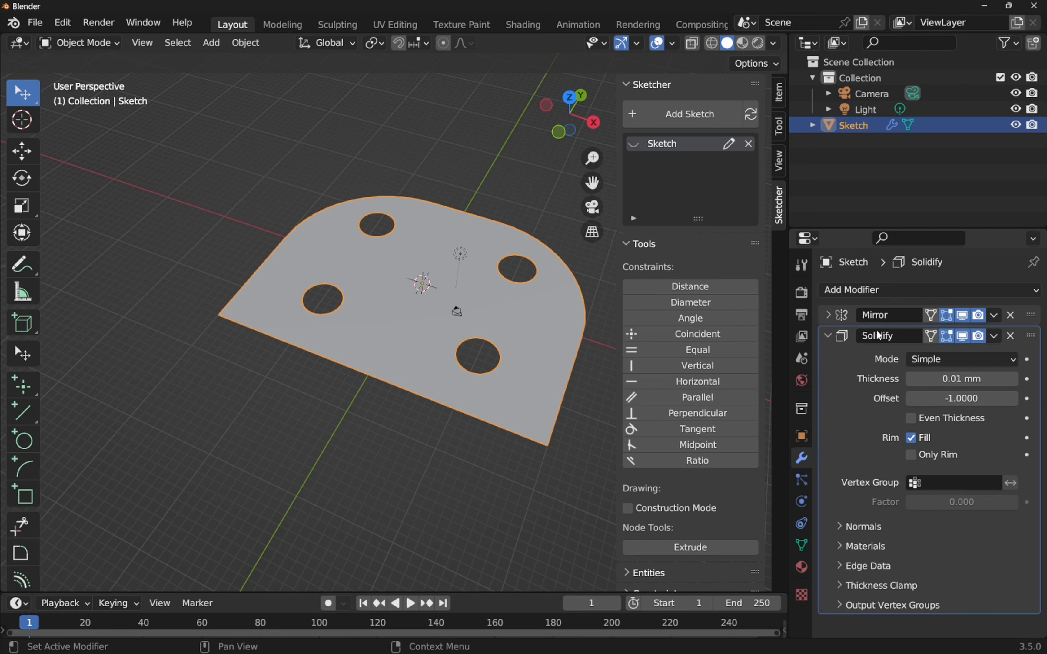
left_click(947, 378)
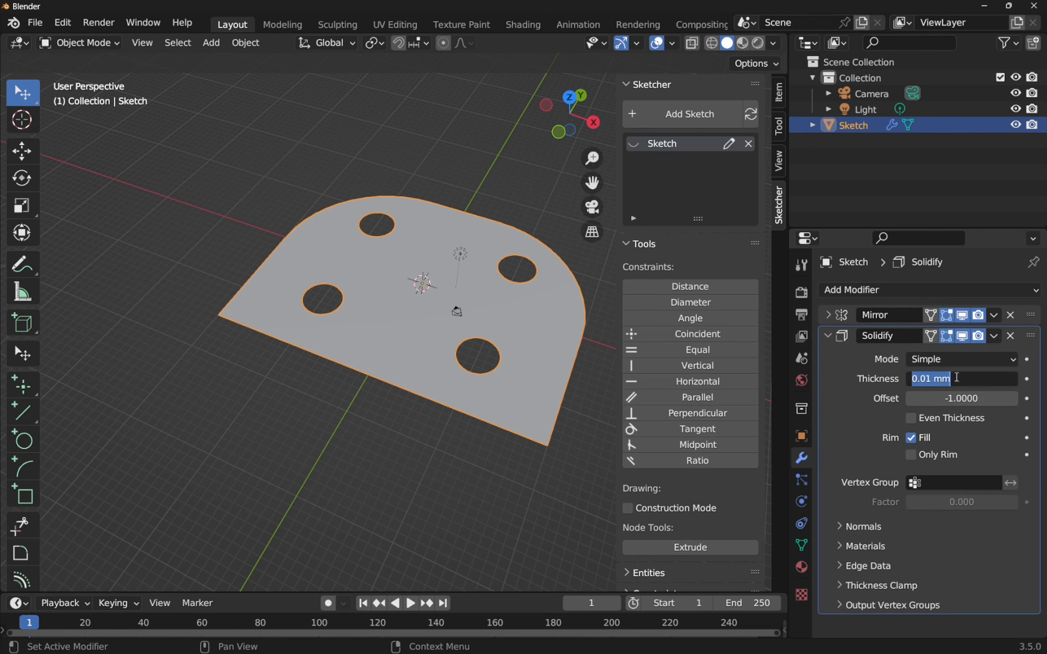
type("3")
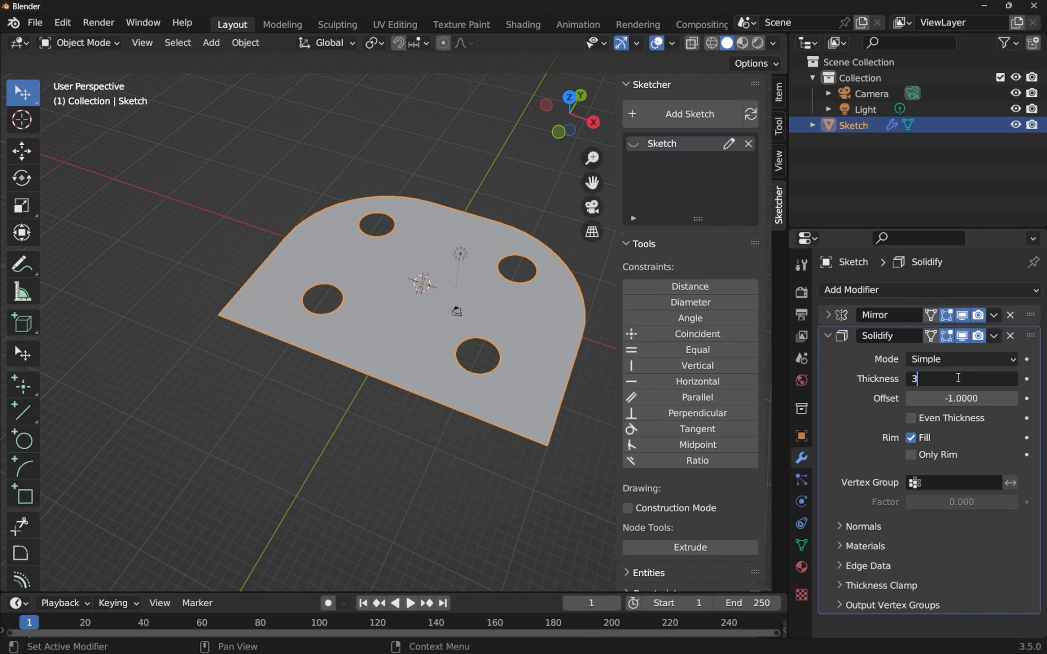
key("Return")
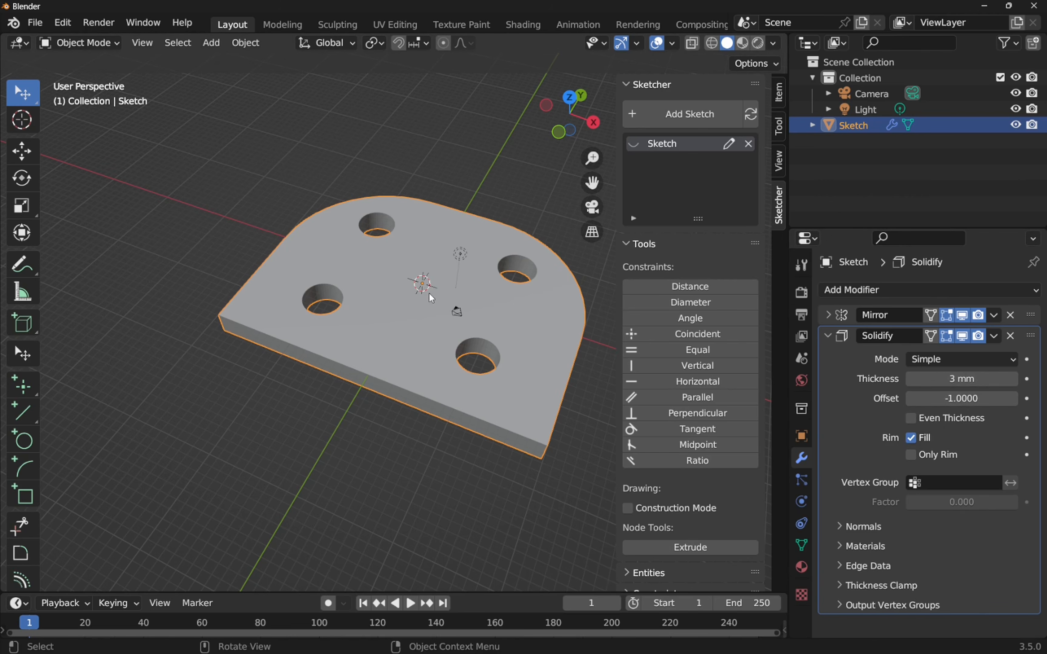
Set the Solidify modifier's offset to 1 so the plate thickens upward, and collapse its settings
left_click(957, 399)
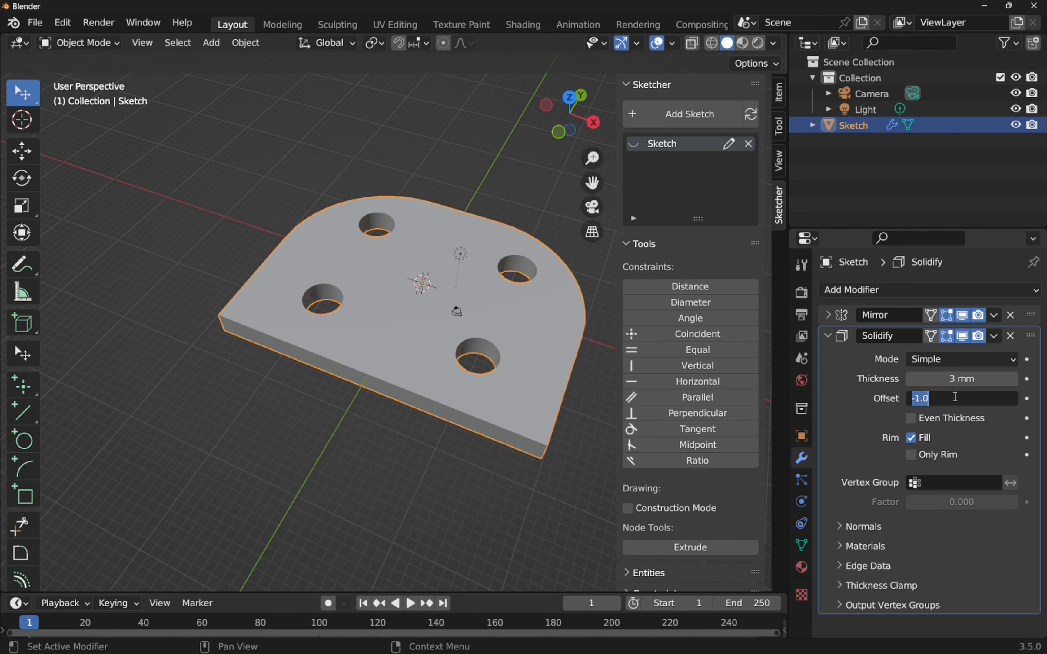
type("1")
key("Return")
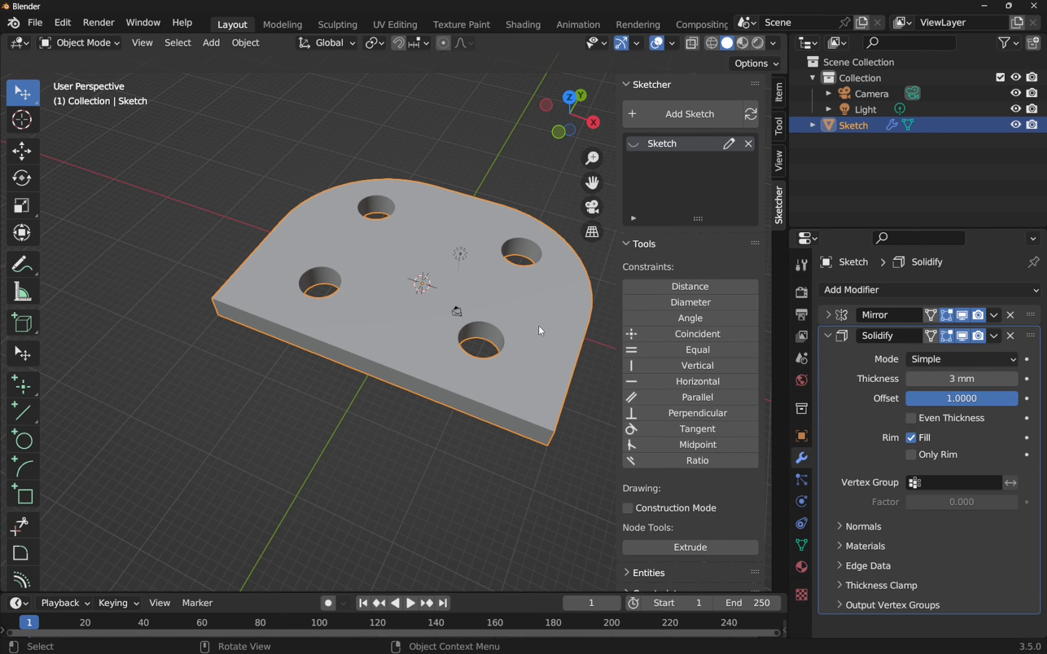
left_click(834, 338)
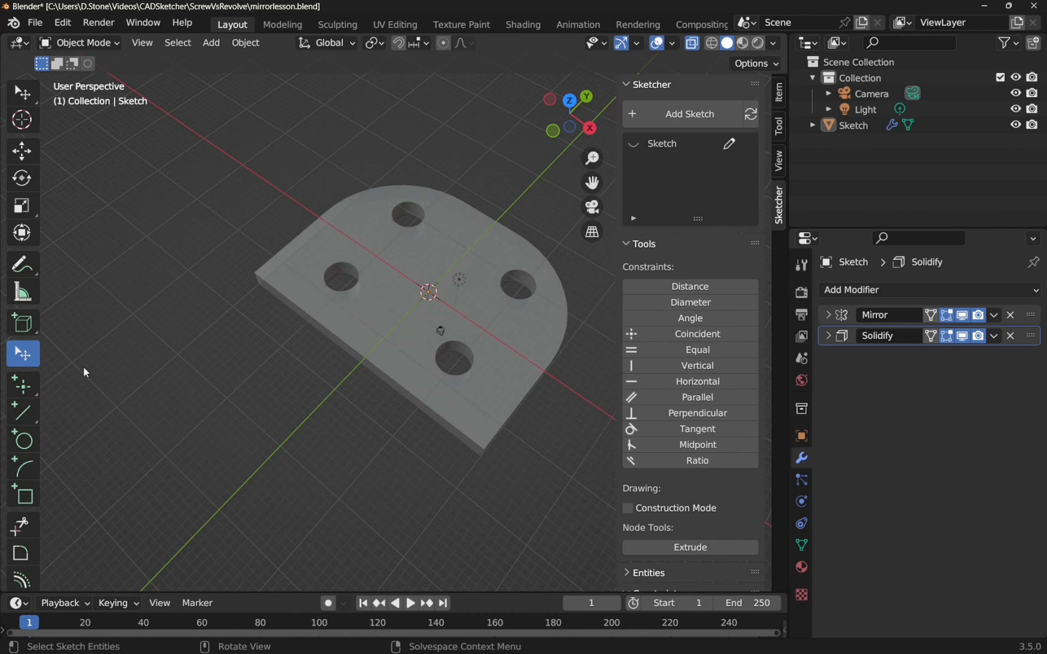
Add a workplane on the plate's top mesh face and exit the workplane tool
scroll(18, 530, "down", 2)
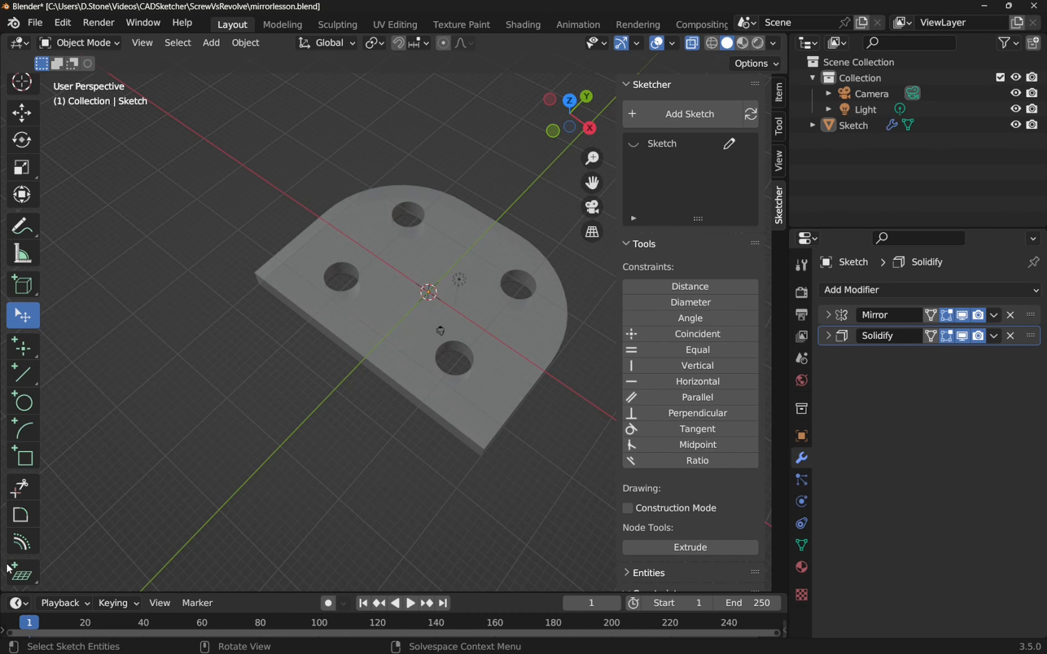
left_click(20, 580)
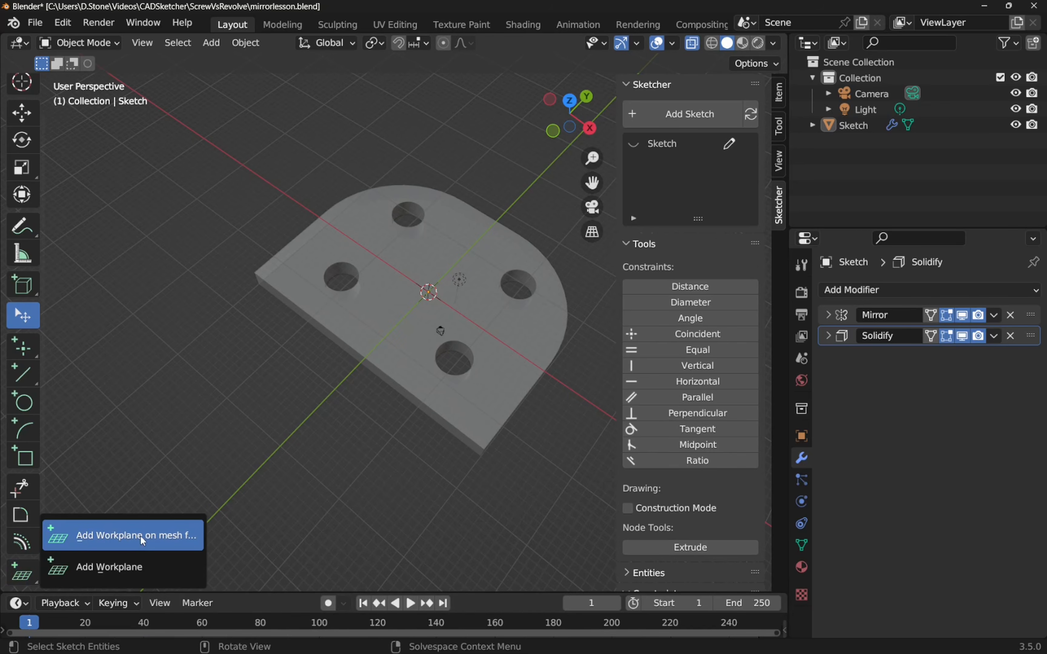
left_click(151, 542)
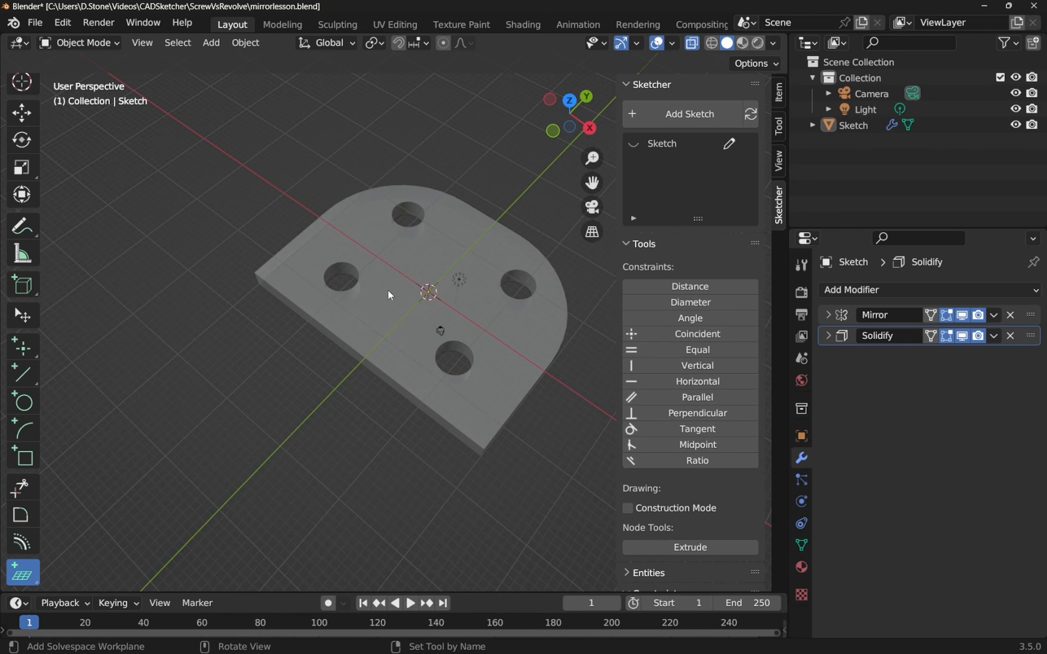
left_click(393, 298)
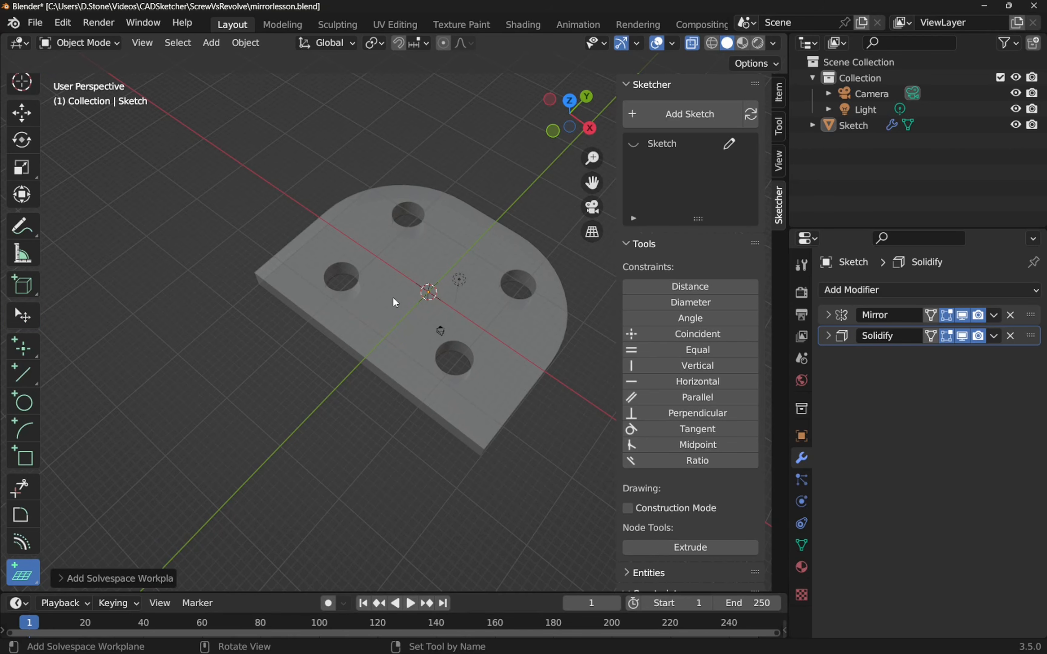
key("Escape")
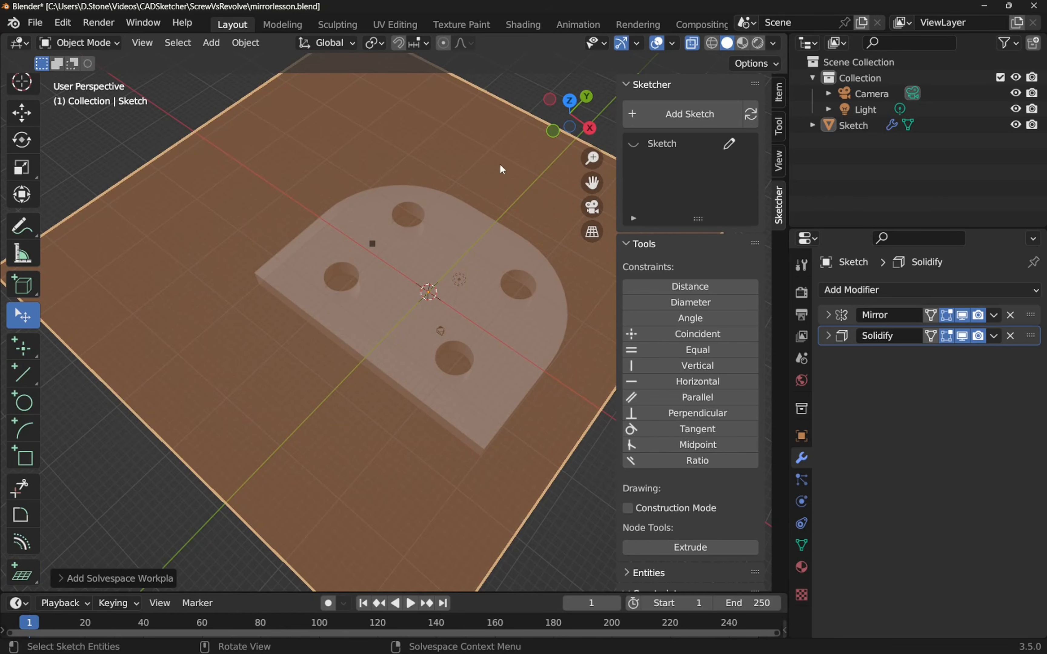
Shift the new workplane's origin point slightly on the plate's top face and select that point
mouse_move(570, 114)
left_mouse_down()
mouse_move(598, 88)
mouse_move(583, 124)
left_mouse_up()
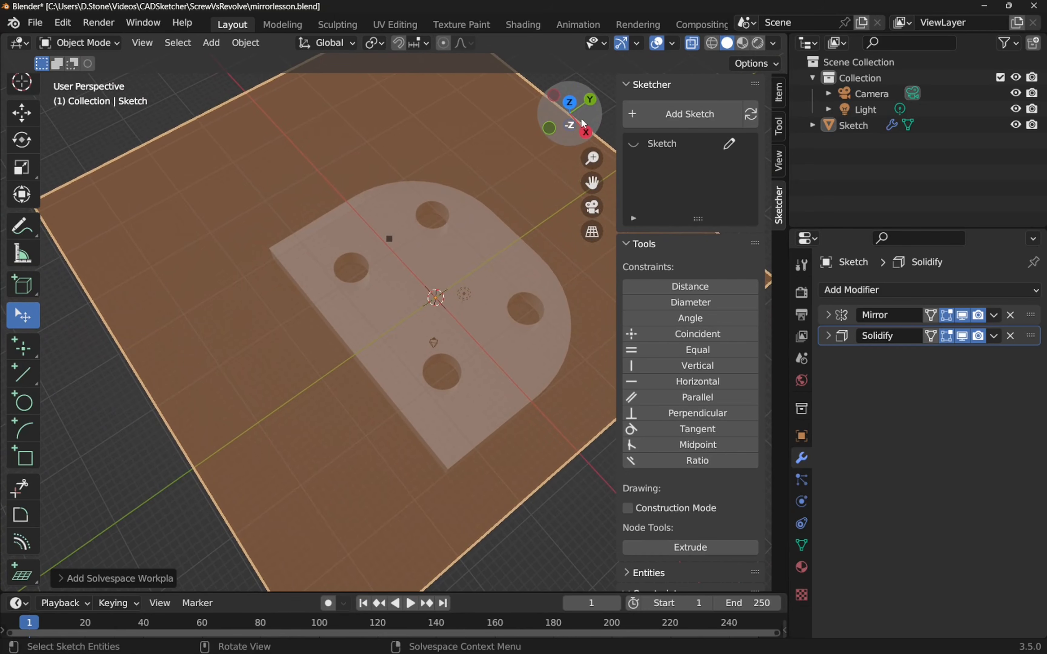
mouse_move(399, 242)
left_mouse_down()
mouse_move(421, 285)
mouse_move(362, 261)
mouse_move(409, 253)
mouse_move(396, 253)
left_mouse_up()
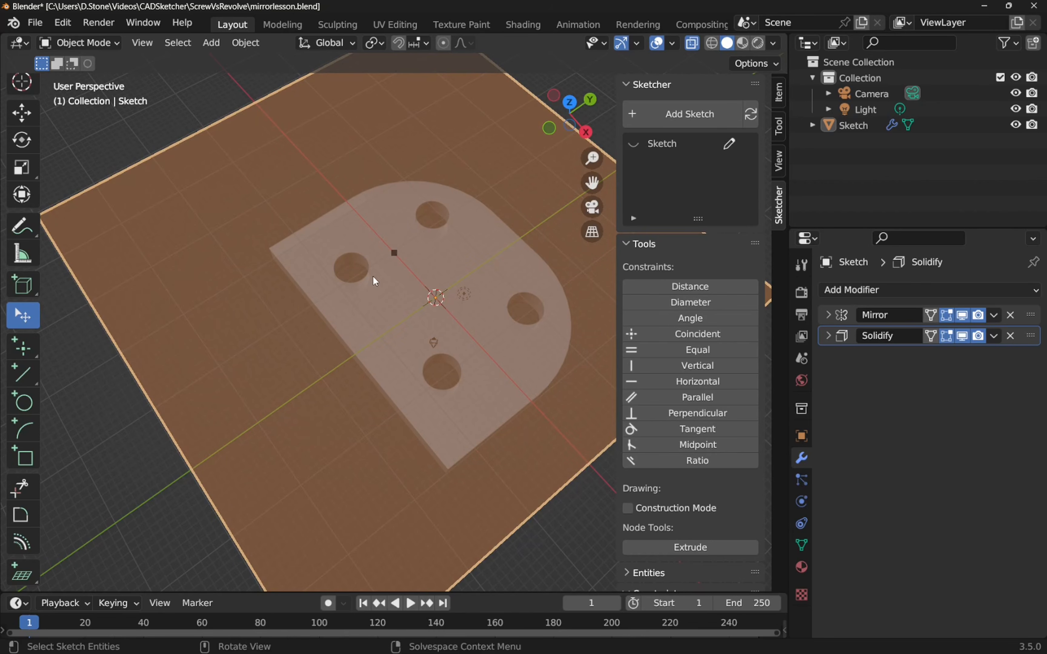
left_click(394, 253)
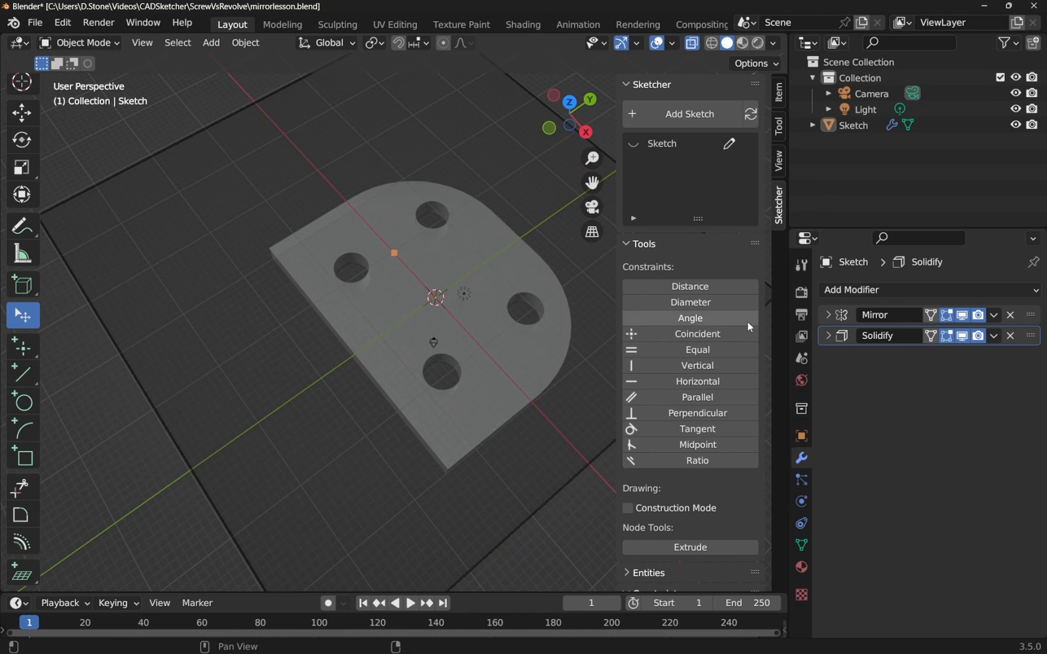
Expand the entity list and adjust the workplane origin point's location to about X 1 mm and Y -1.3 mm
scroll(723, 423, "down", 5)
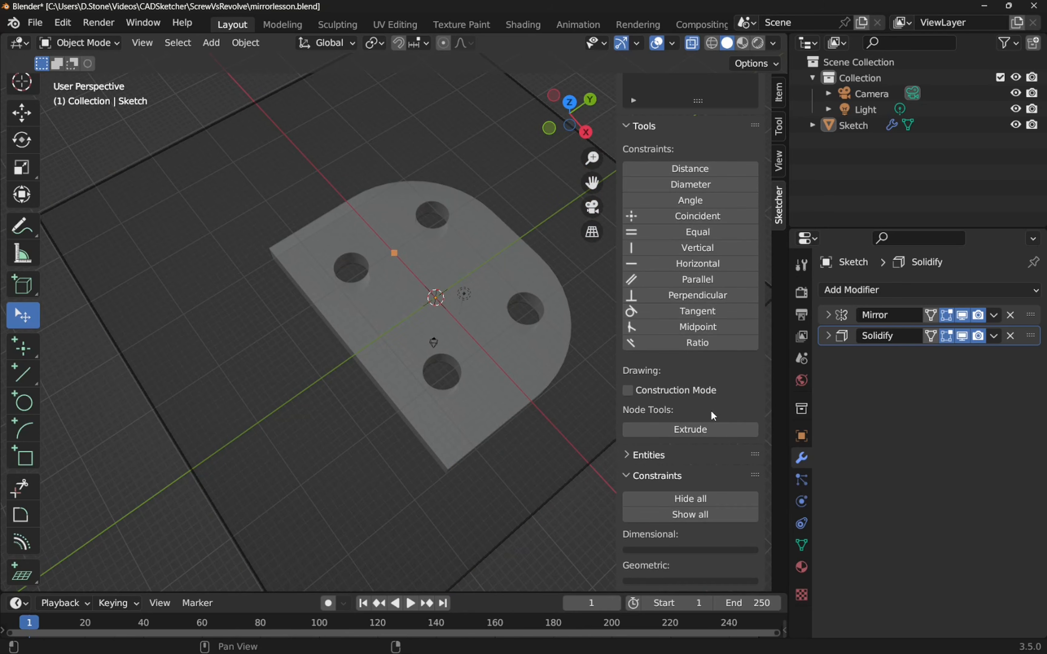
left_click(628, 455)
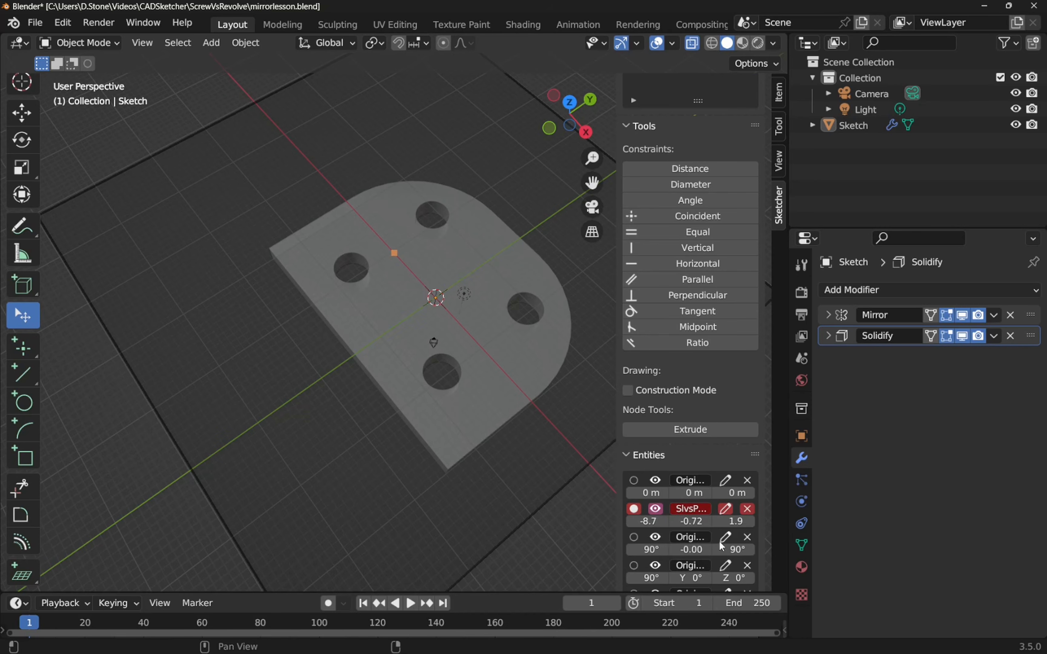
left_click(729, 515)
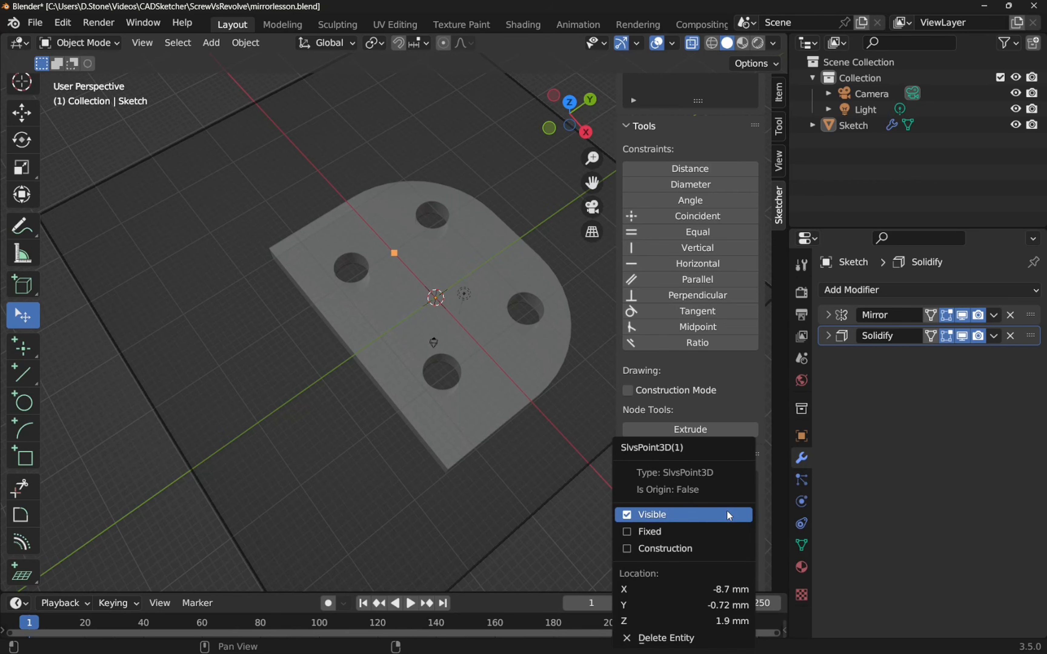
mouse_move(729, 589)
left_mouse_down()
mouse_move(708, 590)
mouse_move(737, 589)
left_mouse_up()
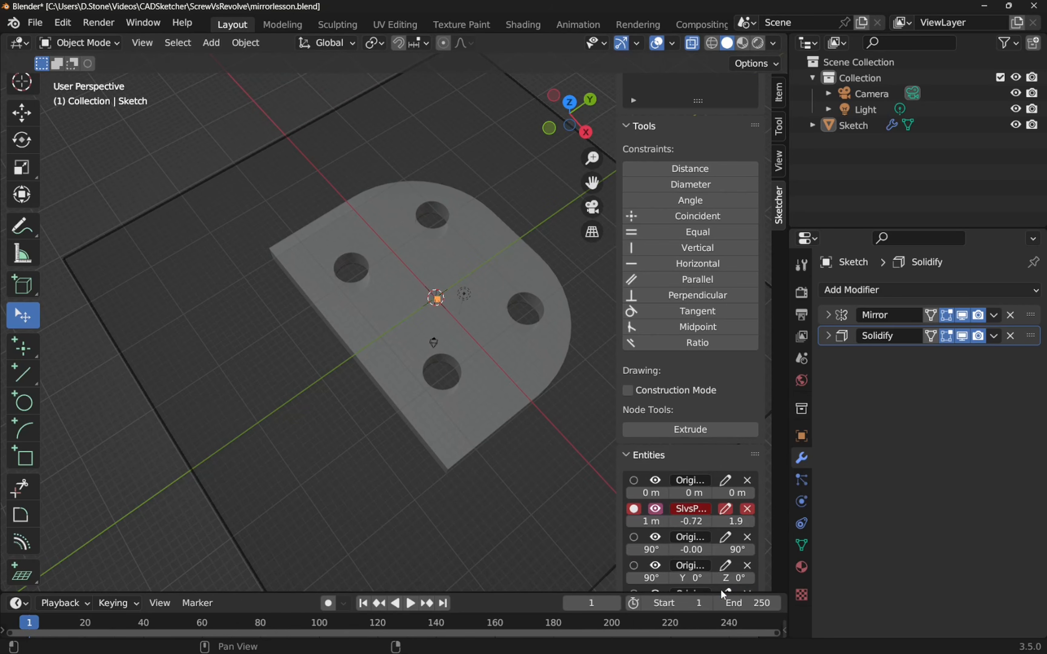
left_click(725, 509)
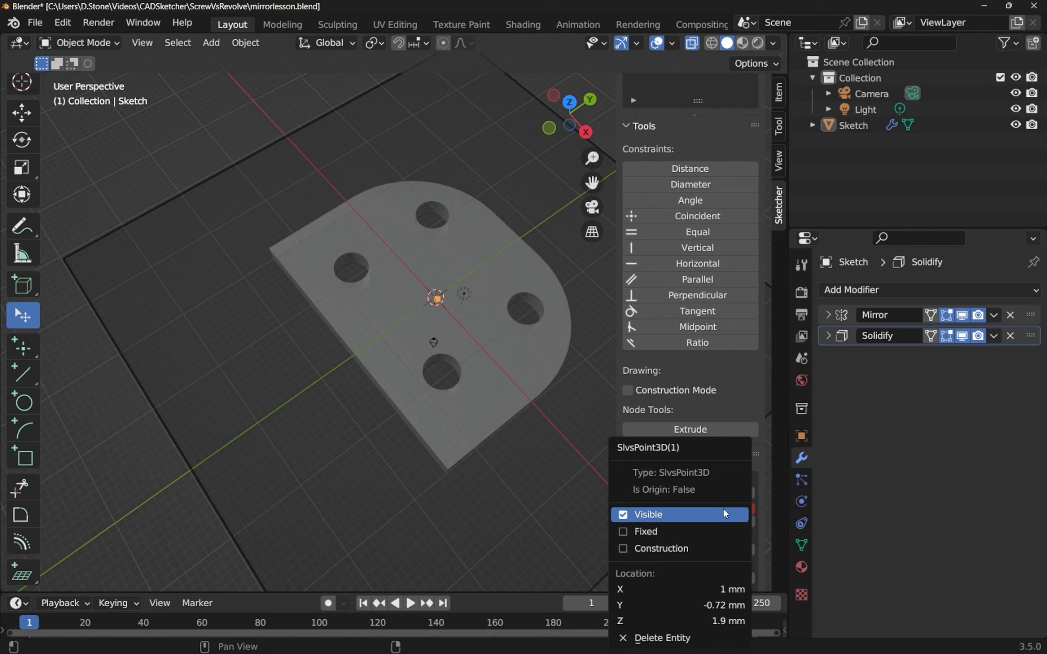
mouse_move(717, 604)
left_mouse_down()
mouse_move(693, 604)
mouse_move(715, 604)
left_mouse_up()
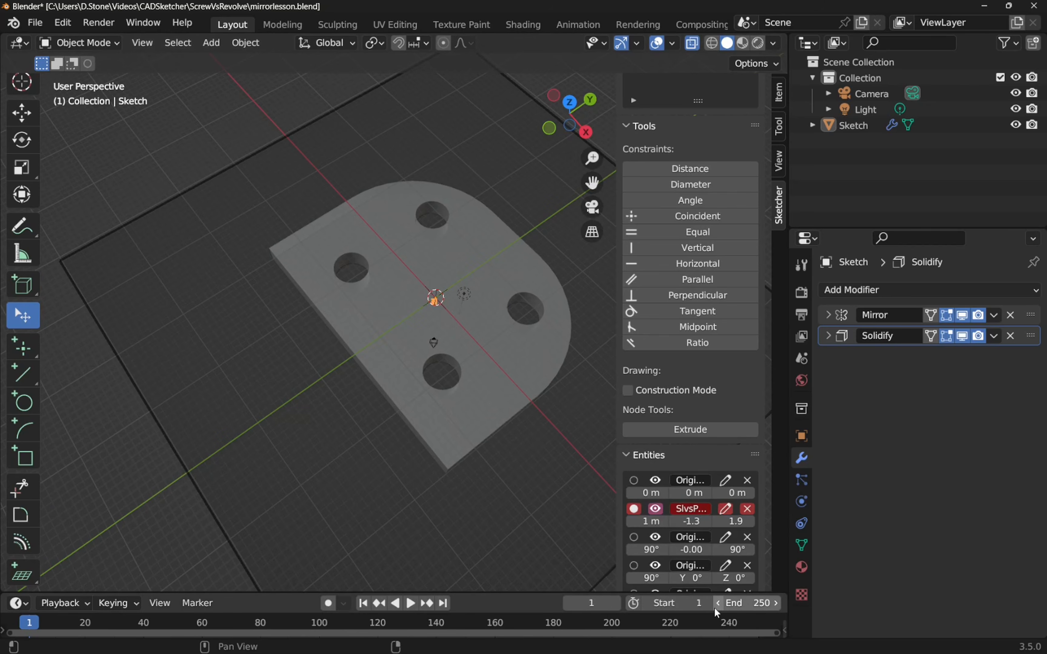
Set the workplane origin point's X and Y locations to 0 mm and turn off the point's visibility
left_click(725, 509)
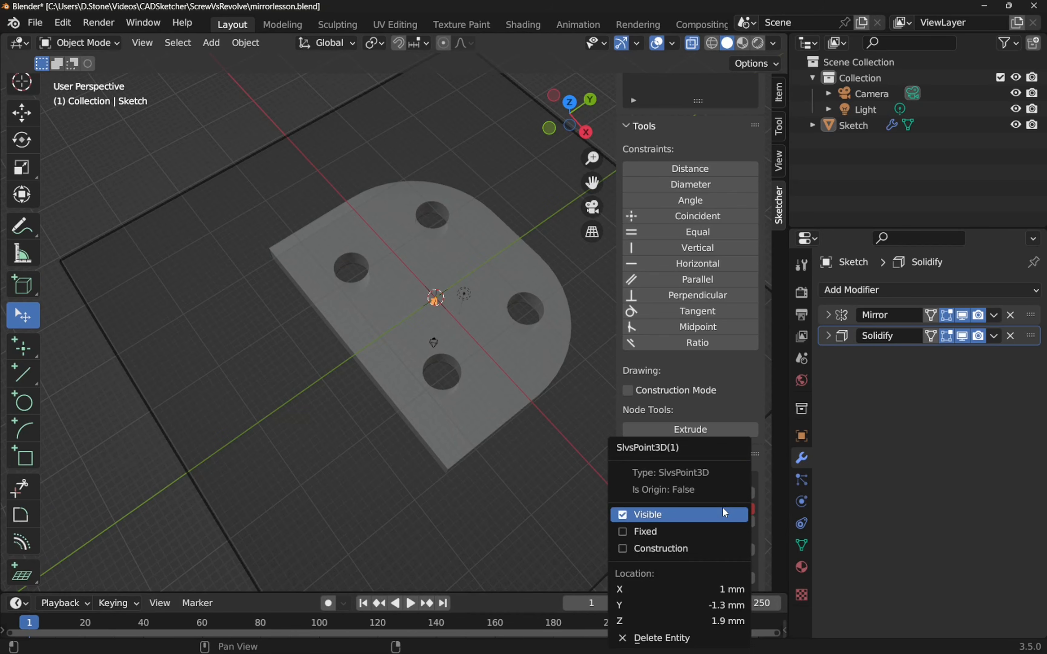
left_click(722, 589)
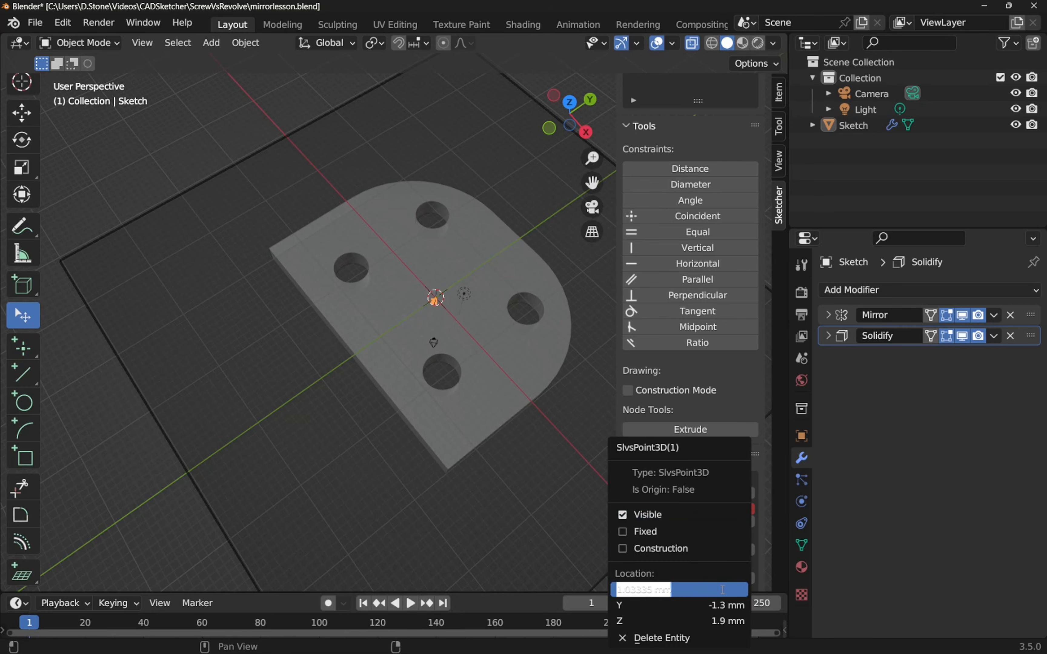
type("0")
key("Return")
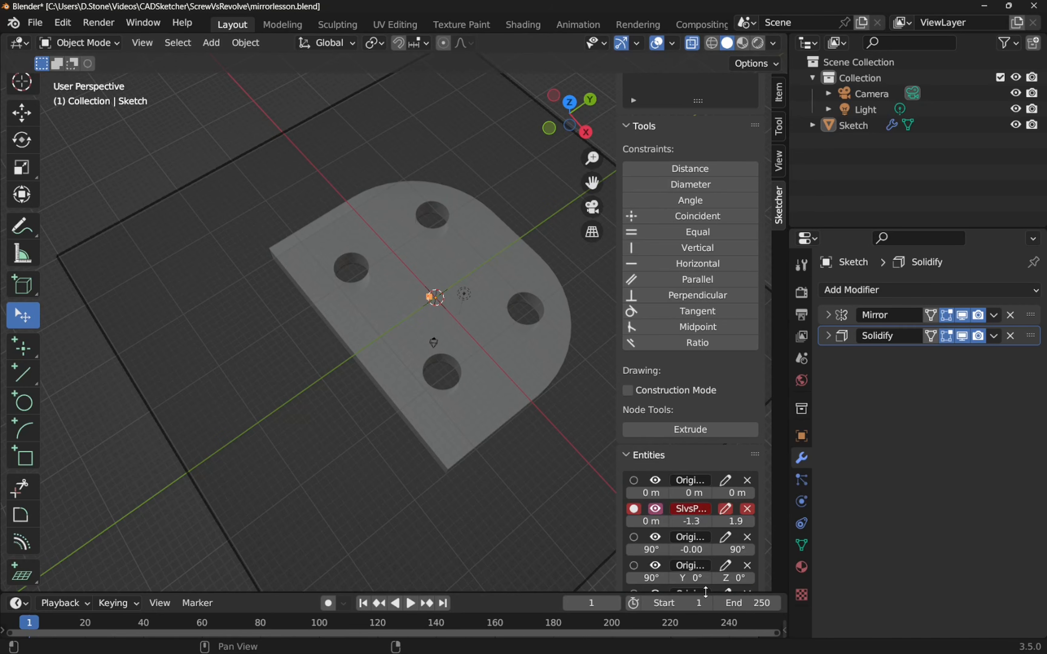
left_click(725, 509)
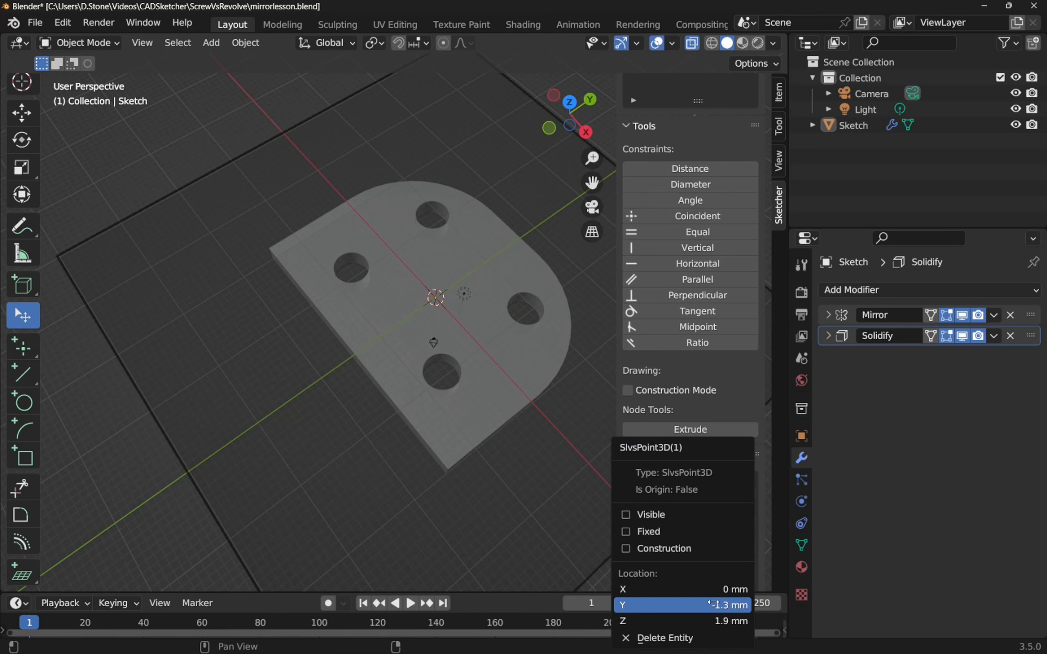
left_click(719, 605)
type("0")
key("Return")
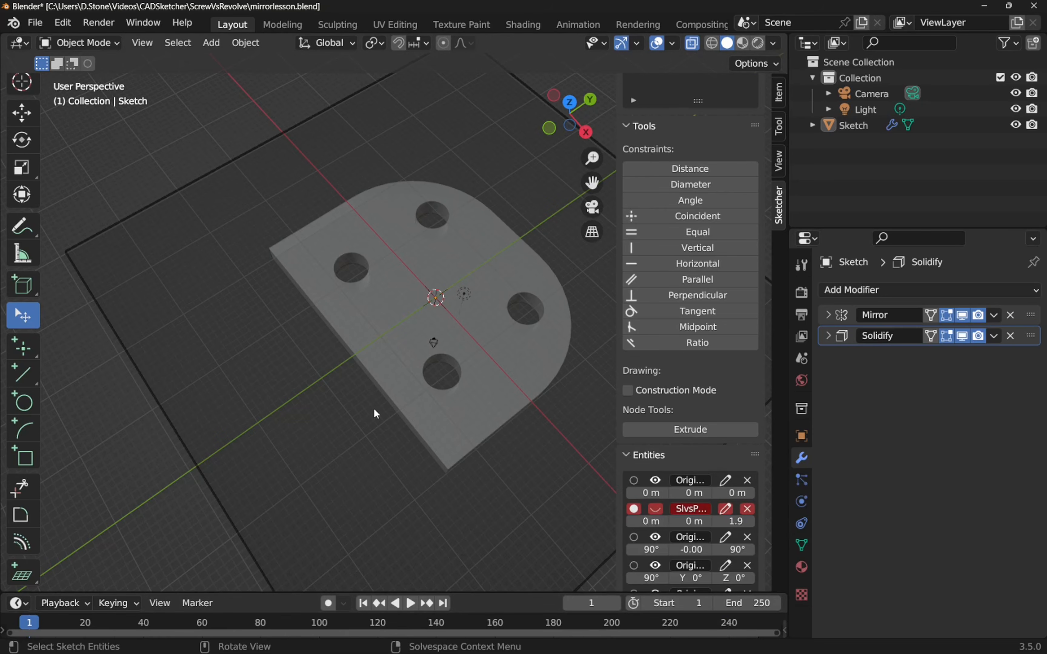
From the front view, set the workplane origin point's Z location to 3 mm, level with the plate's top face
left_click_drag(545, 114, 569, 120)
left_click(569, 120)
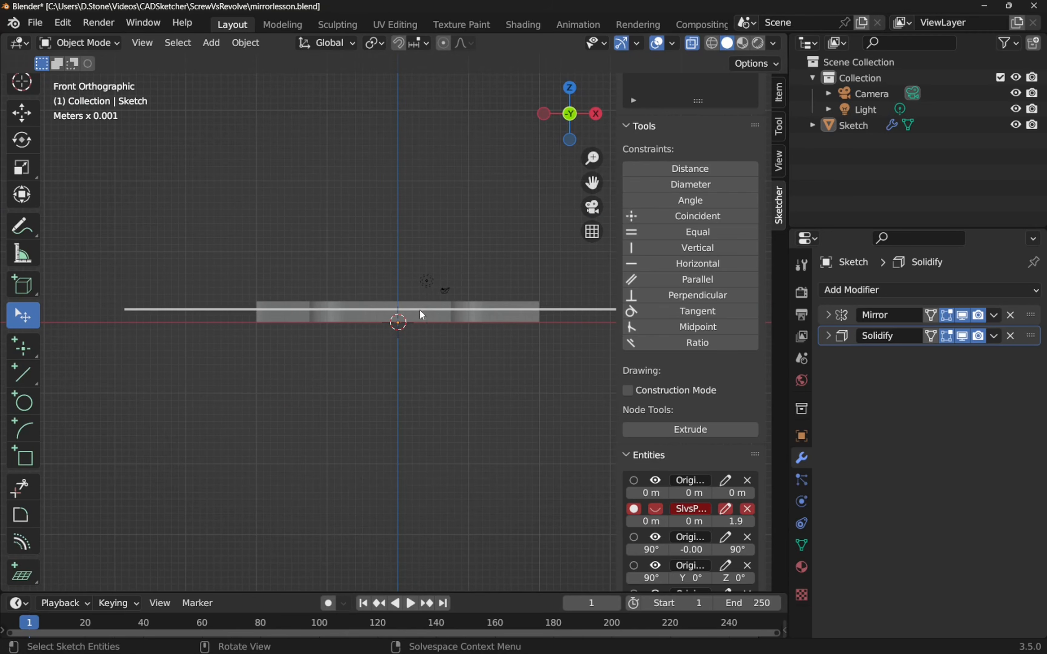
left_click(726, 509)
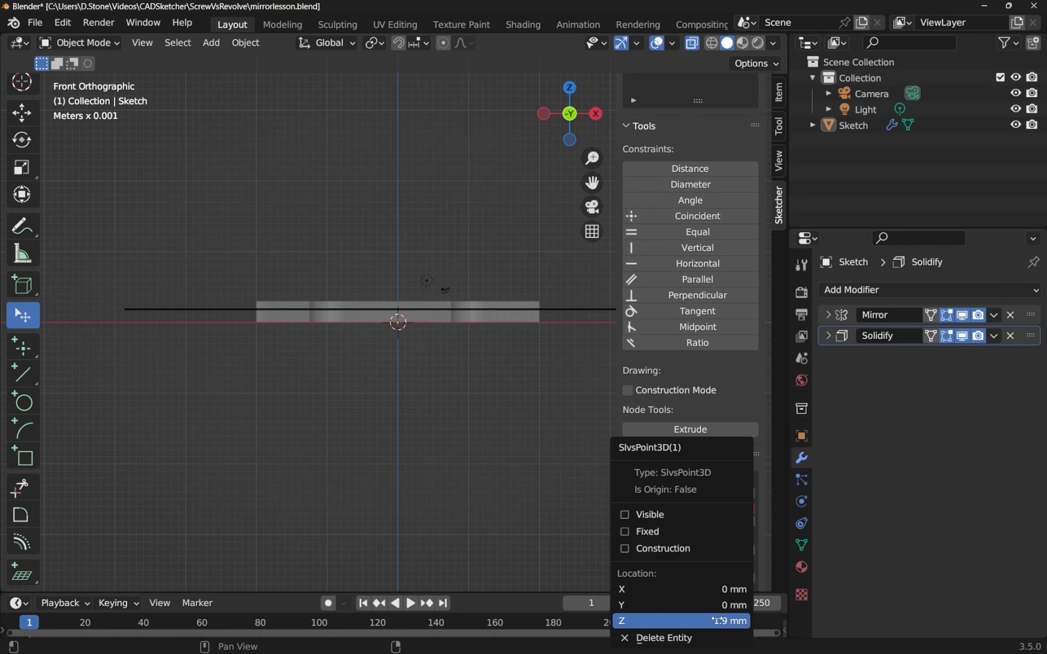
left_click(720, 619)
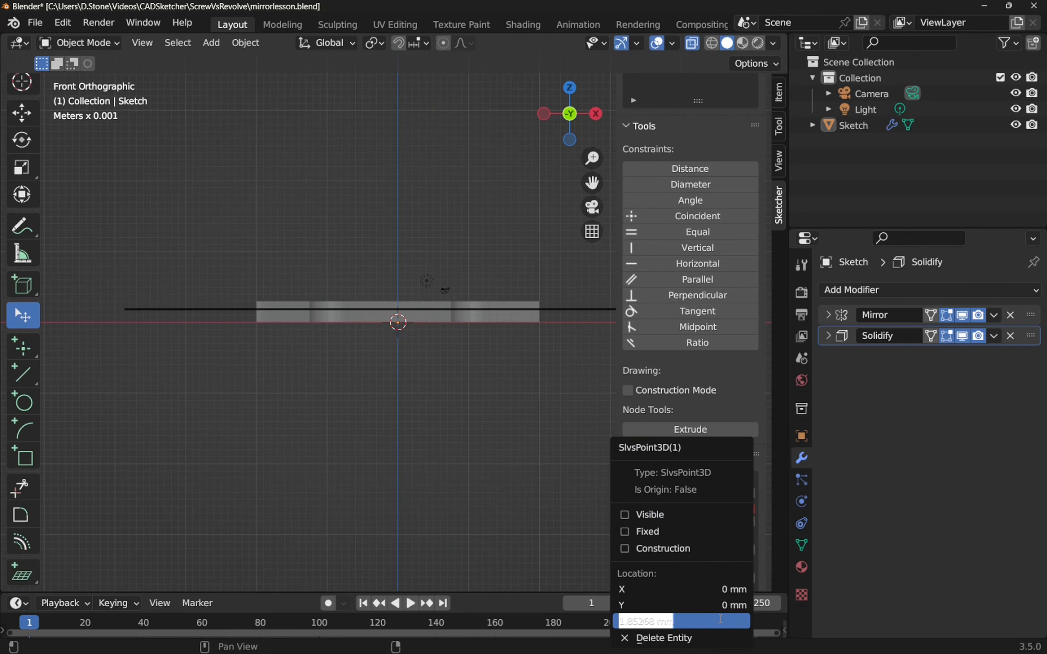
type("3")
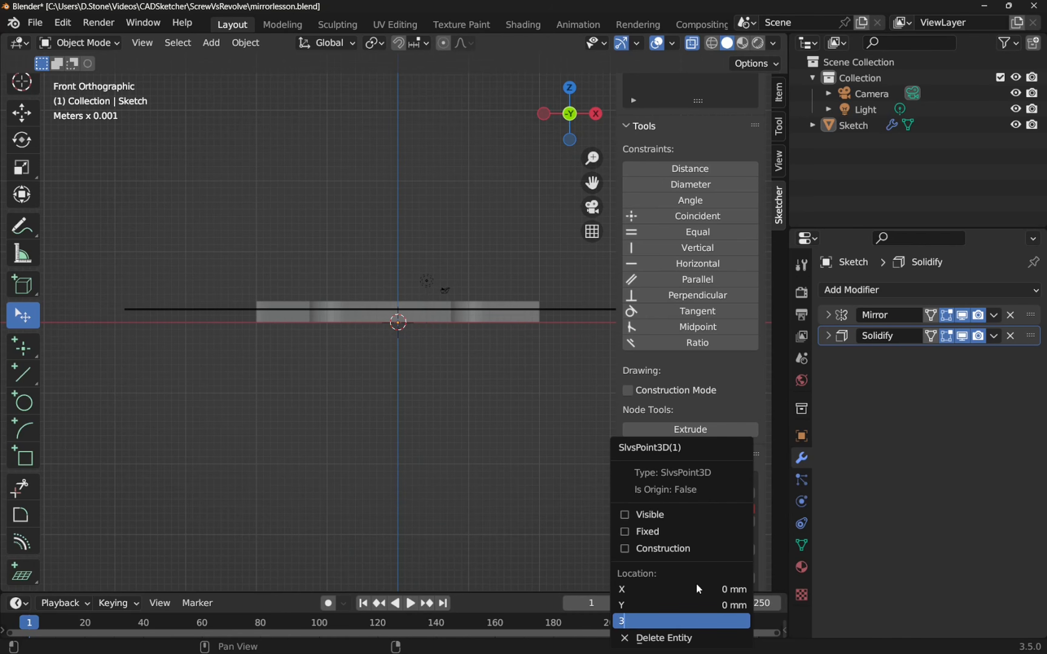
key("Return")
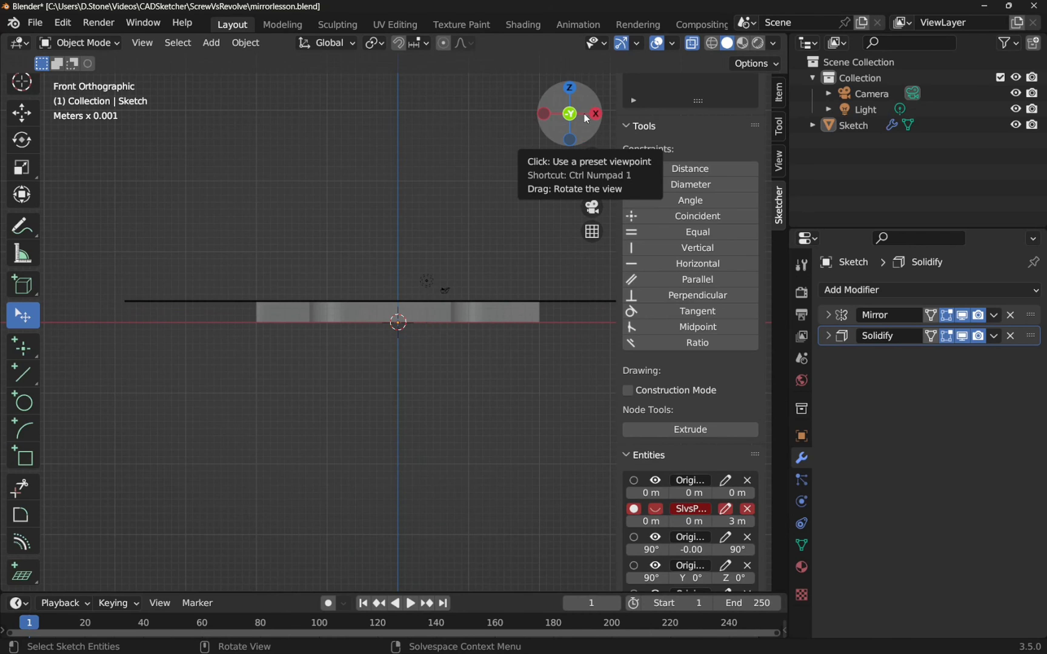
Collapse the entity list and add a new sketch on the workplane at the plate's top face
left_click_drag(586, 119, 552, 164)
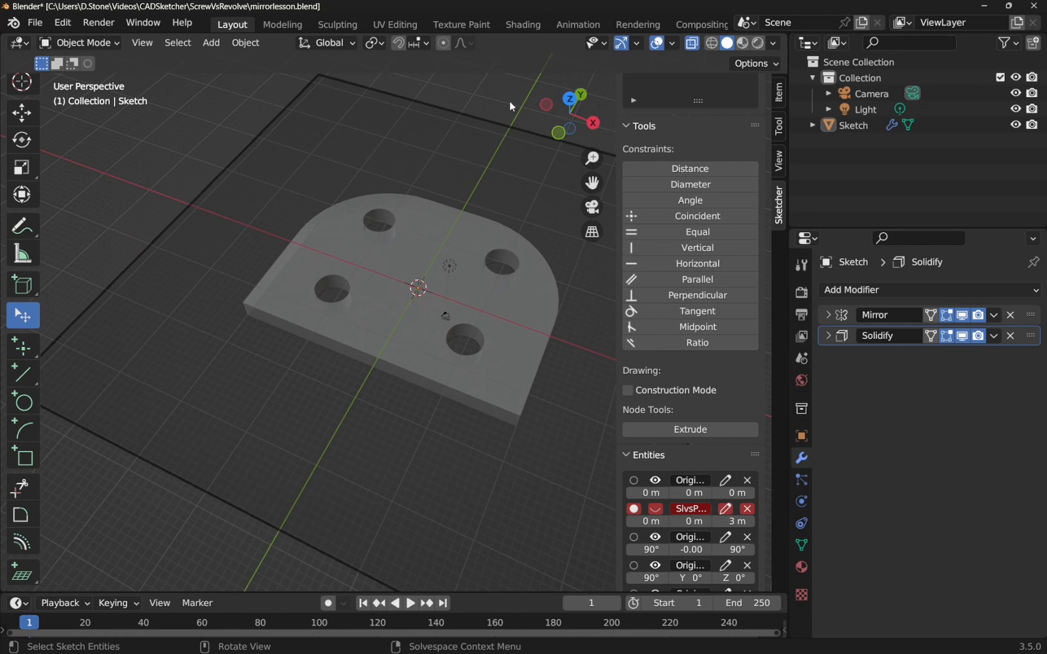
left_click(649, 456)
scroll(694, 136, "up", 5)
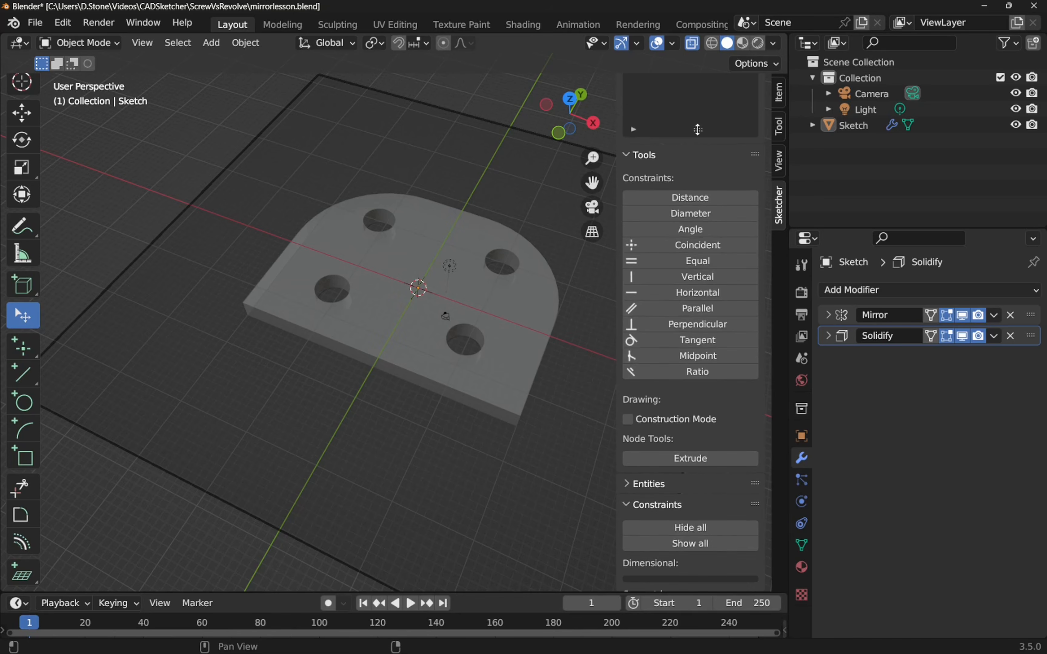
left_click(694, 102)
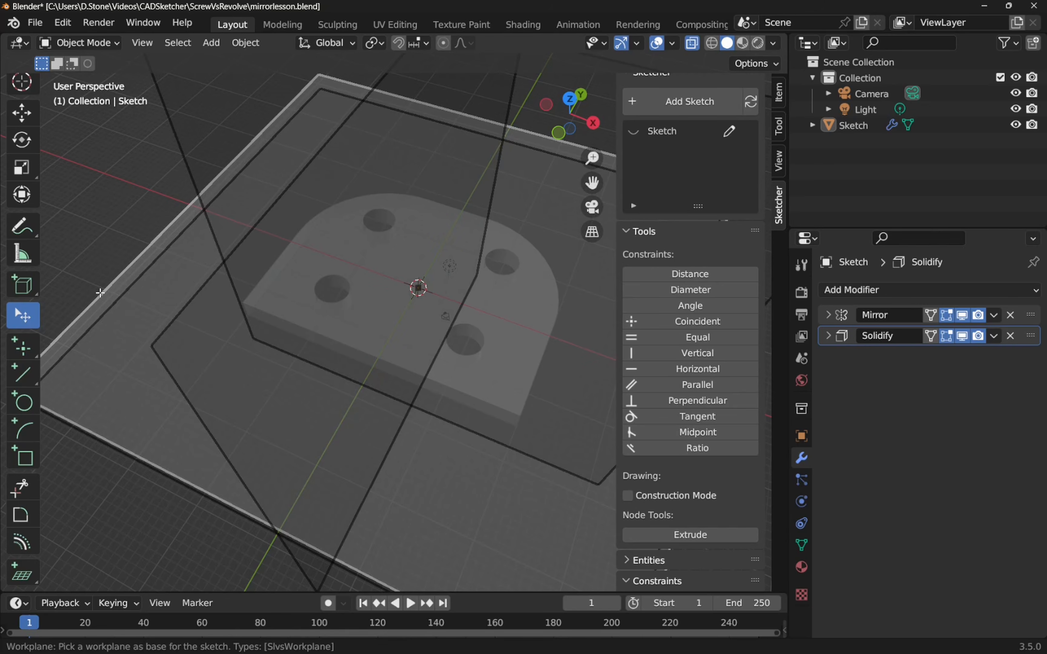
left_click(100, 293)
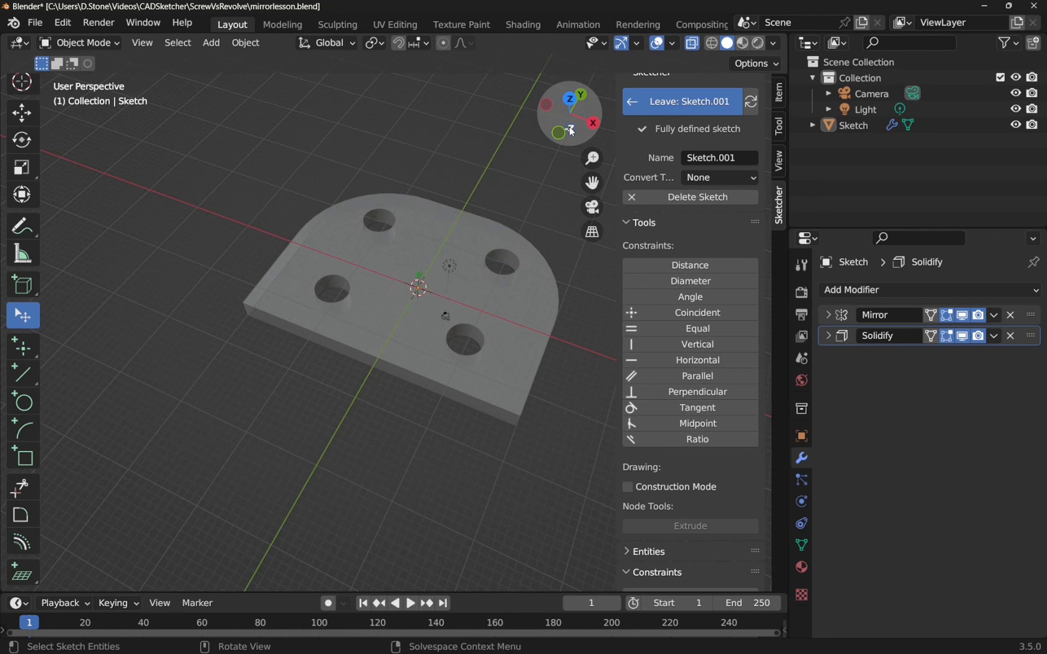
Draw two concentric circles centred on the sketch origin, the inner one about 8.3 mm in diameter, and exit the circle tool
mouse_move(569, 126)
left_mouse_down()
mouse_move(592, 59)
mouse_move(574, 130)
left_mouse_up()
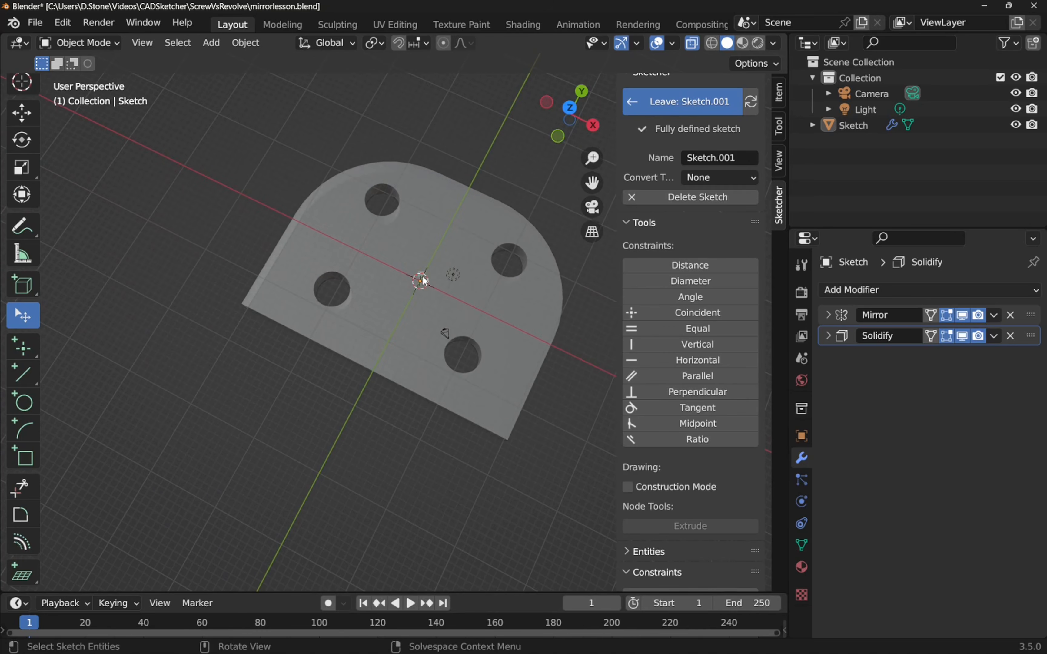
left_click(23, 402)
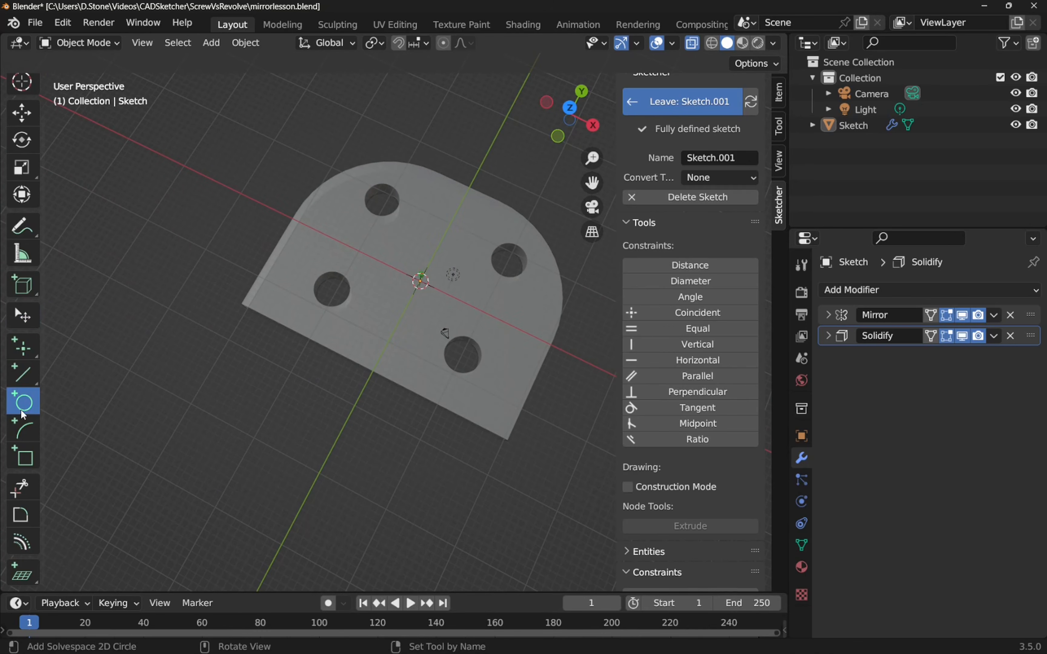
left_click(421, 279)
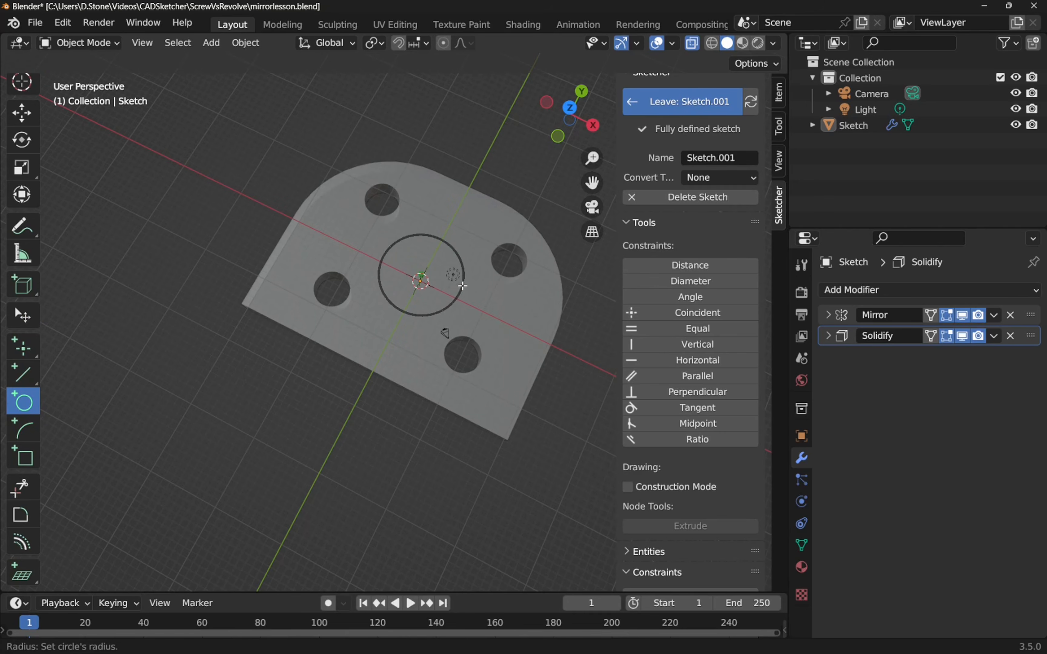
left_click(462, 285)
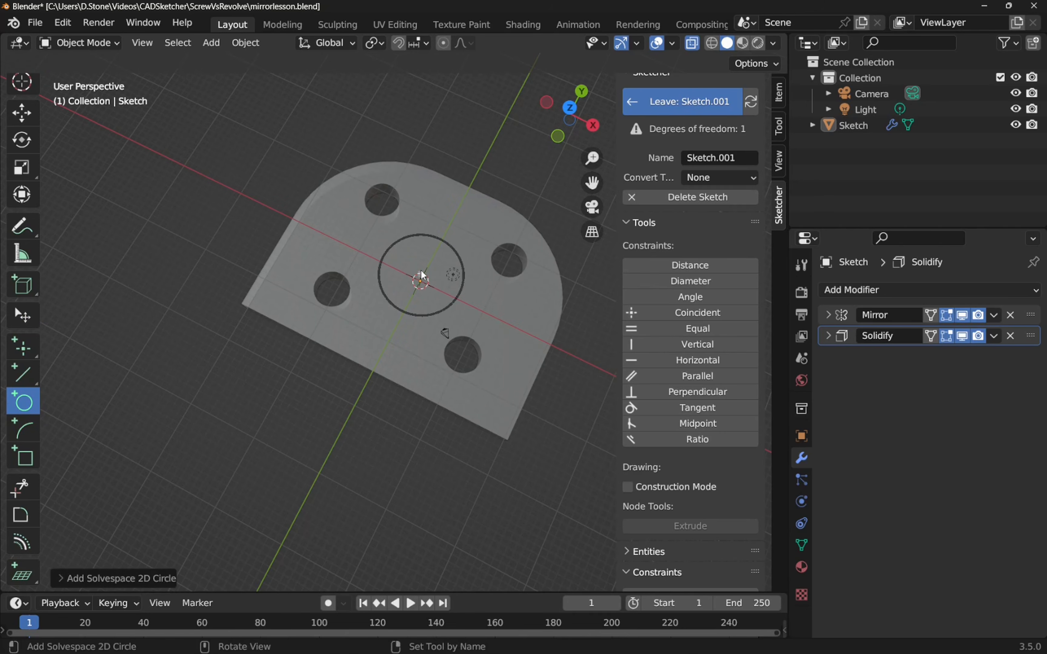
left_click(422, 278)
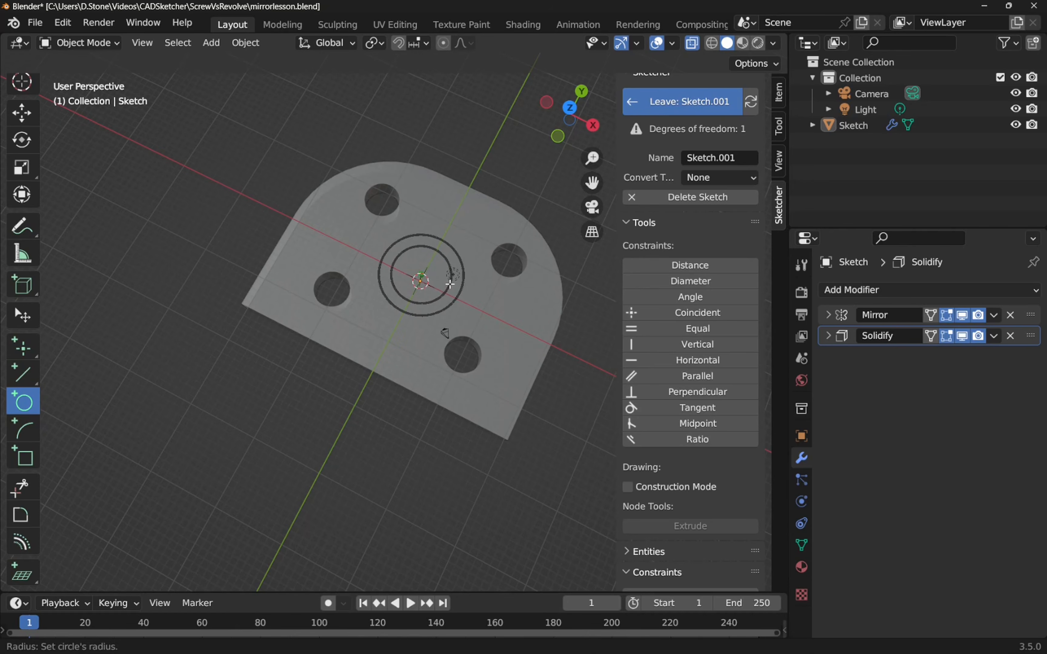
left_click(449, 284)
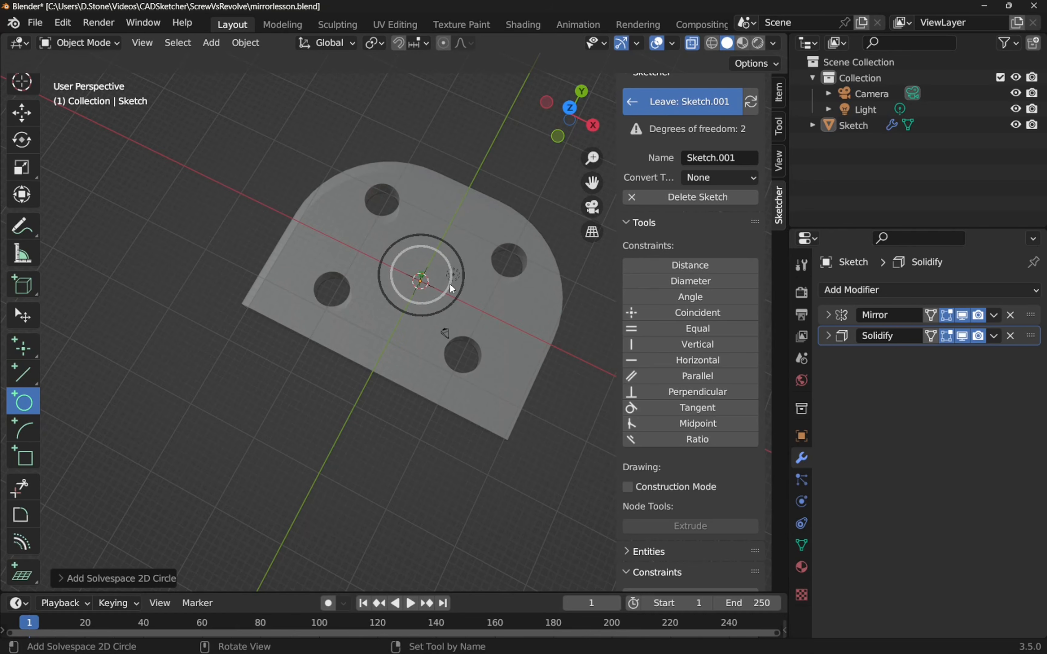
key("Escape")
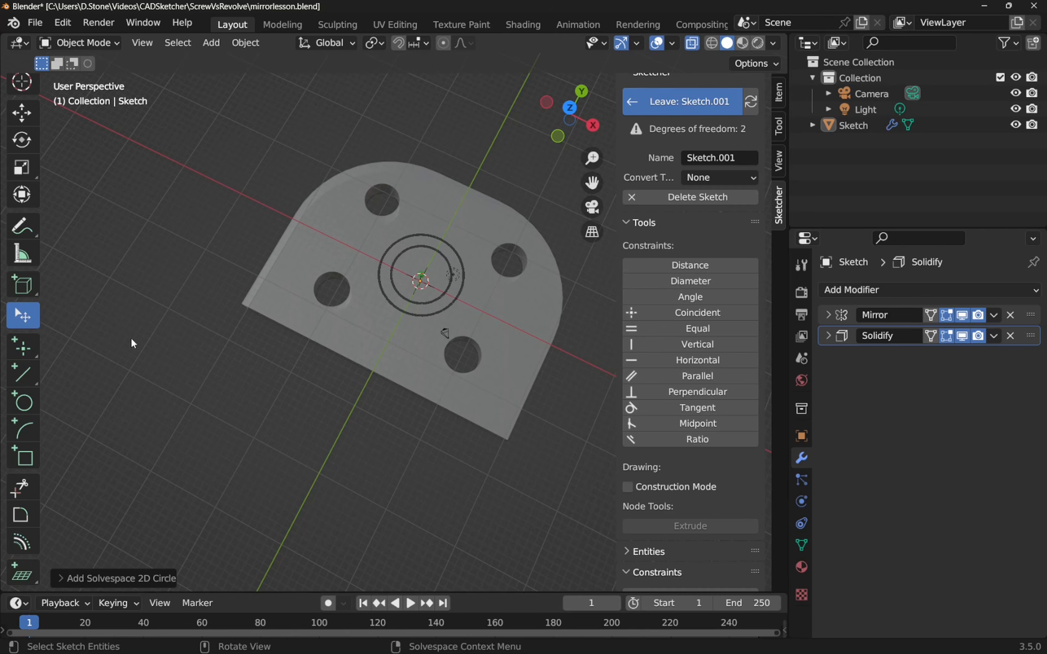
Add a diameter constraint to the inner circle and set it to 7 mm
left_click(433, 299)
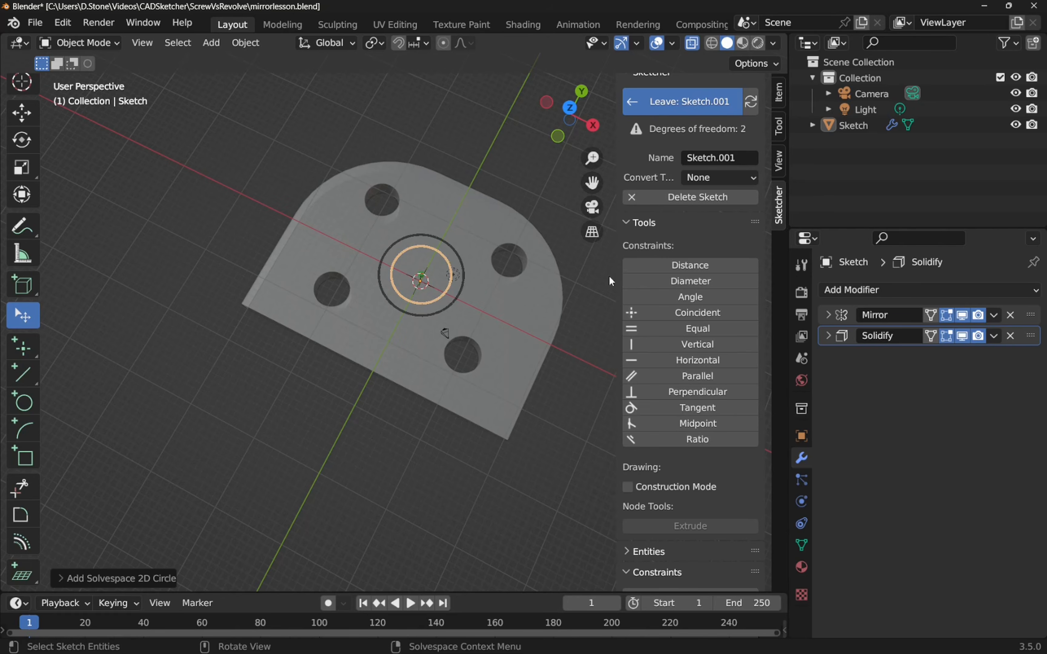
left_click(692, 280)
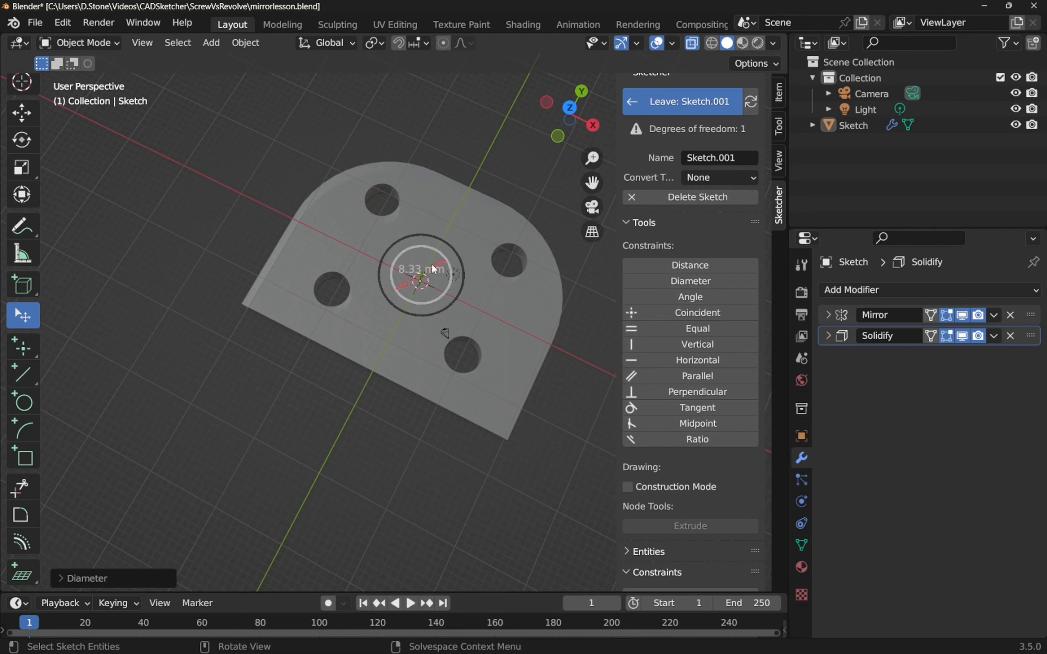
scroll(410, 267, "up", 4)
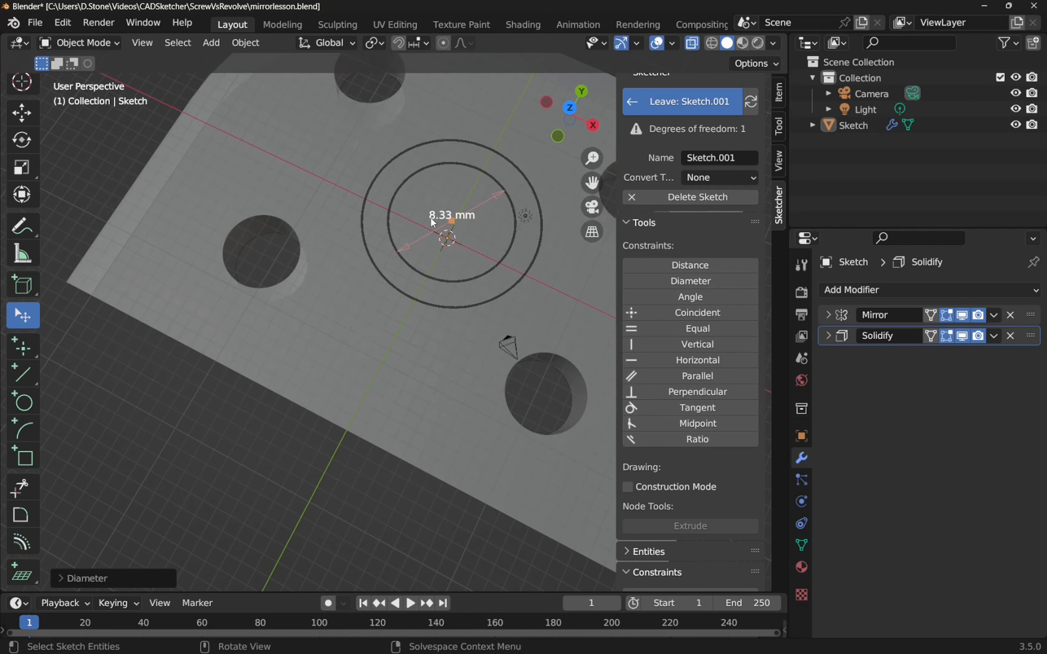
right_click(432, 216)
left_click(416, 260)
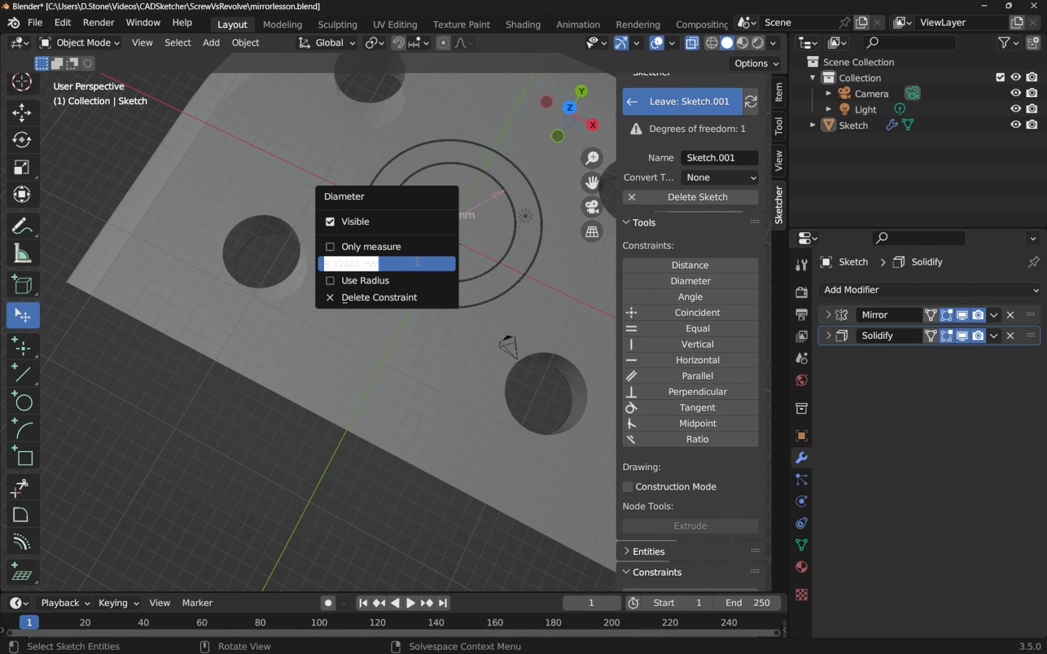
type("7")
key("Return")
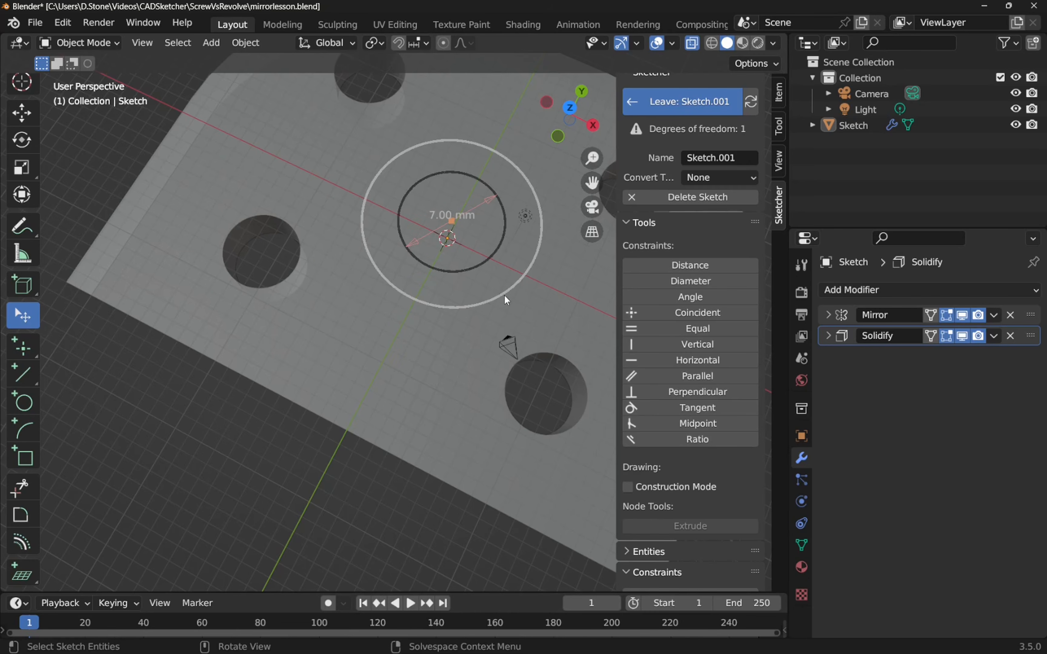
Shrink the outer circle to about 9.7 mm in diameter and add a diameter constraint to it
left_click_drag(505, 296, 501, 274)
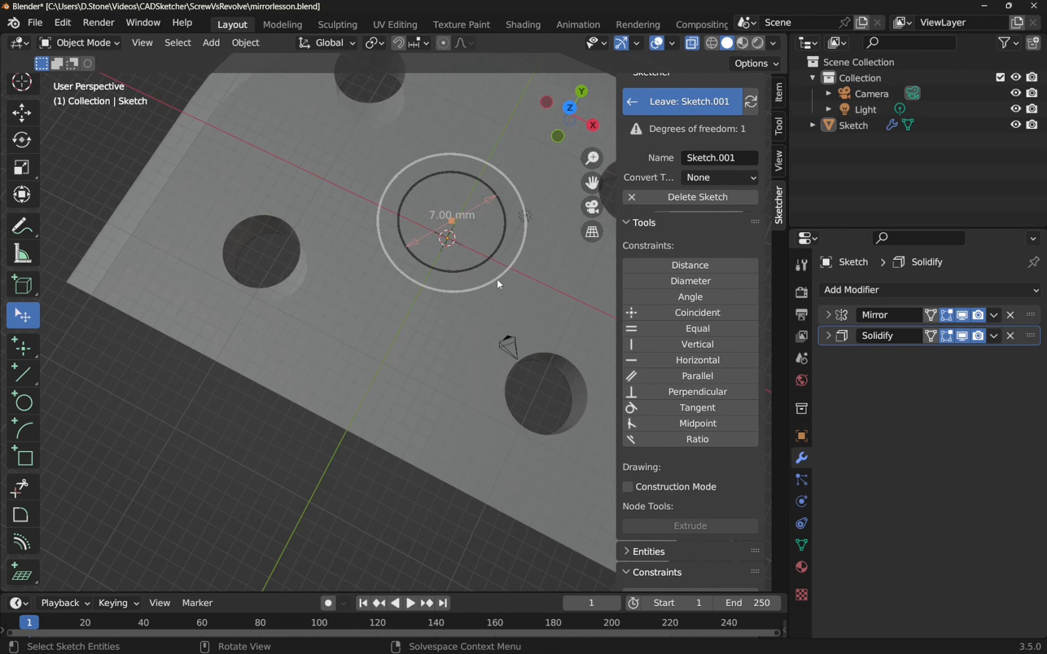
left_click(498, 282)
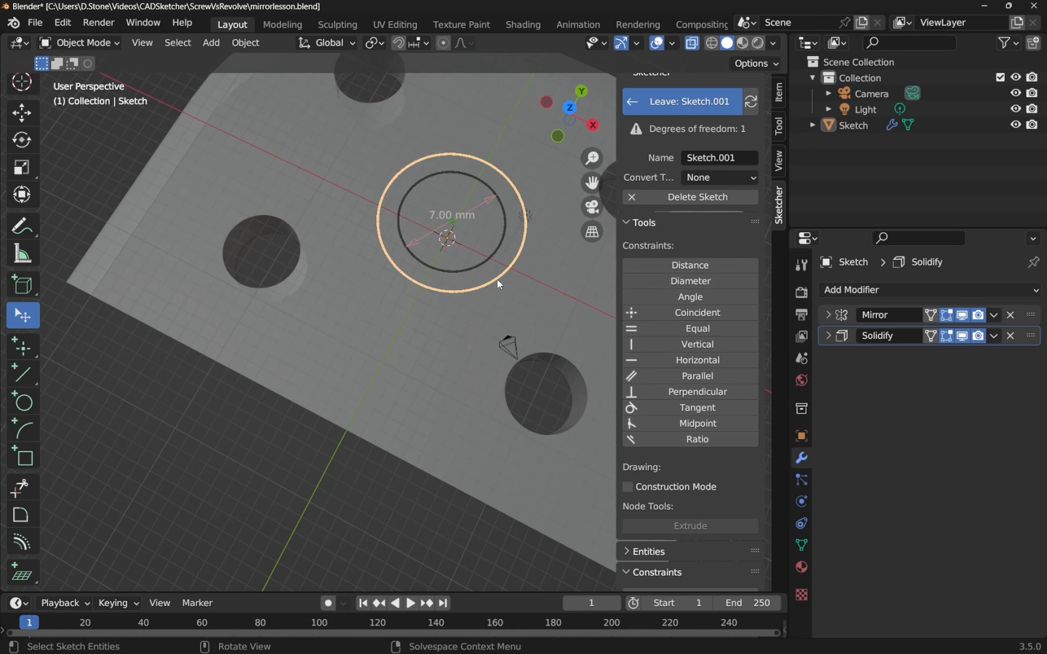
left_click(708, 282)
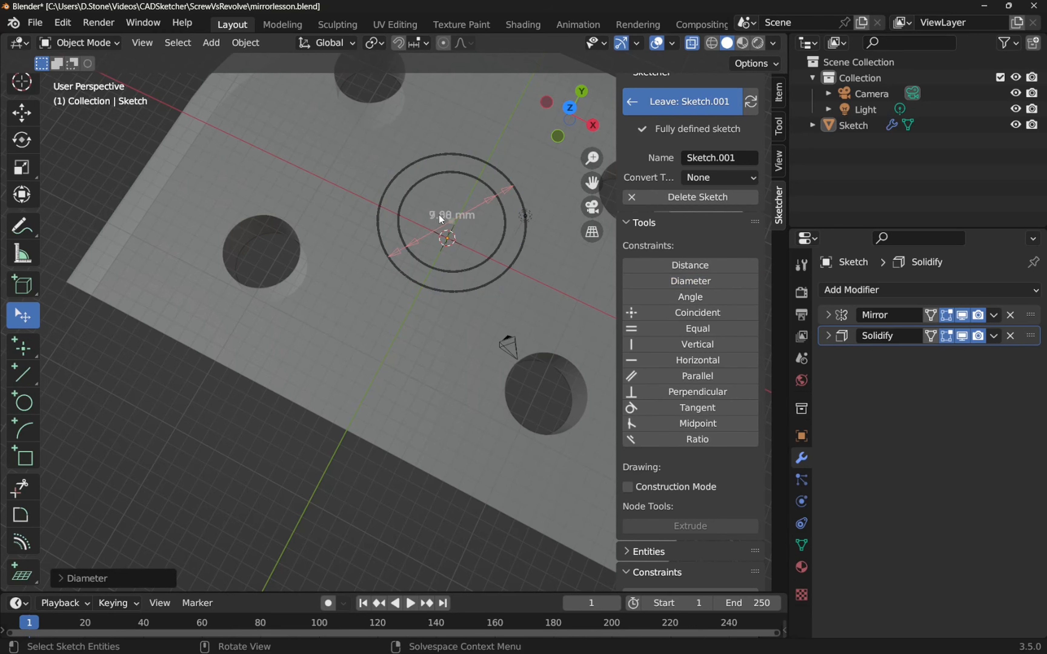
Move the outer circle's diameter label clear of the overlapping inner label and hide the inner circle's 7 mm diameter constraint
scroll(463, 227, "down", 2)
scroll(464, 227, "up", 4)
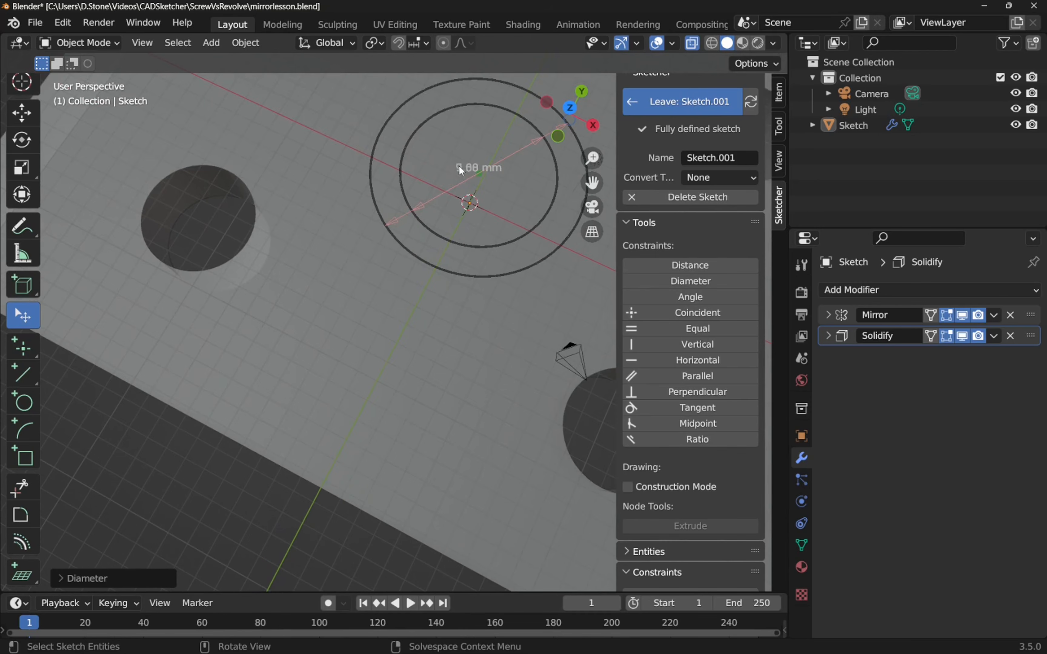
left_click_drag(464, 172, 445, 197)
right_click(441, 197)
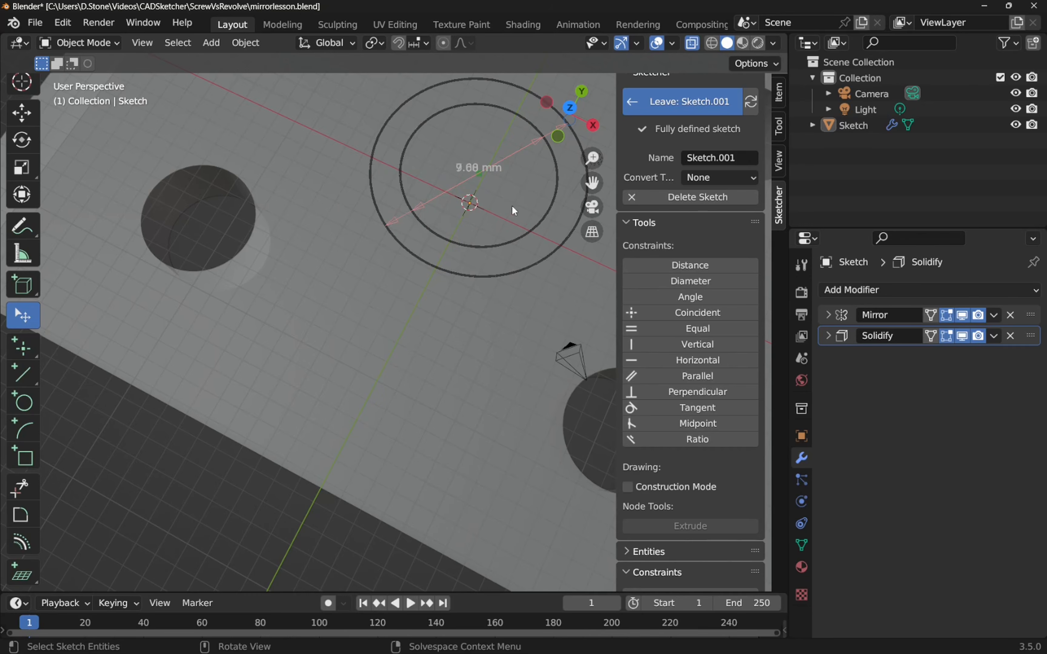
left_click_drag(424, 200, 426, 131)
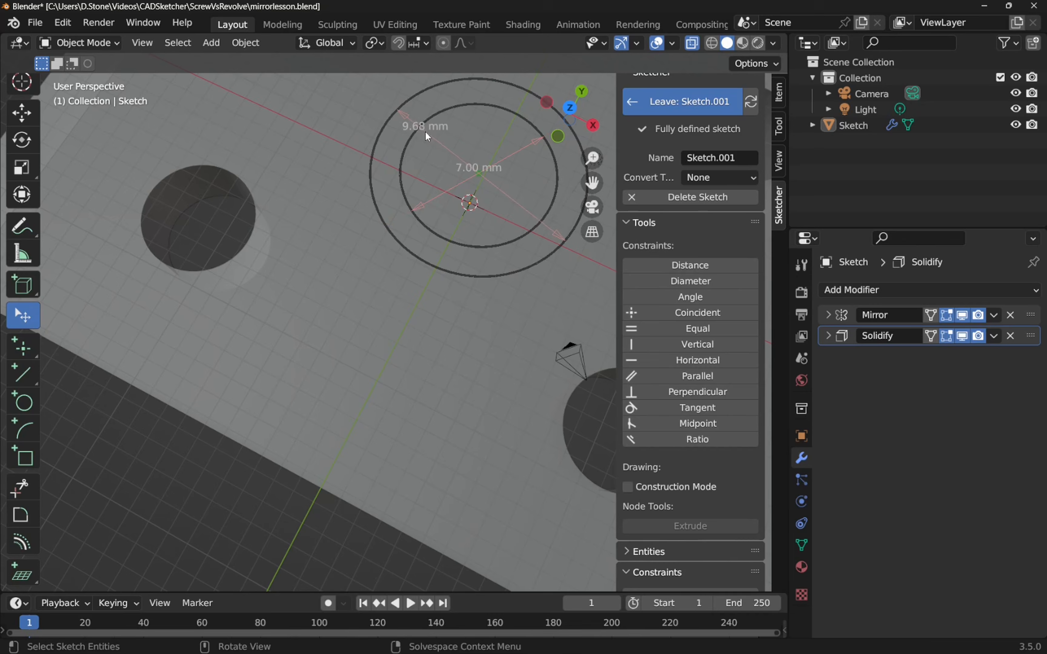
right_click(432, 200)
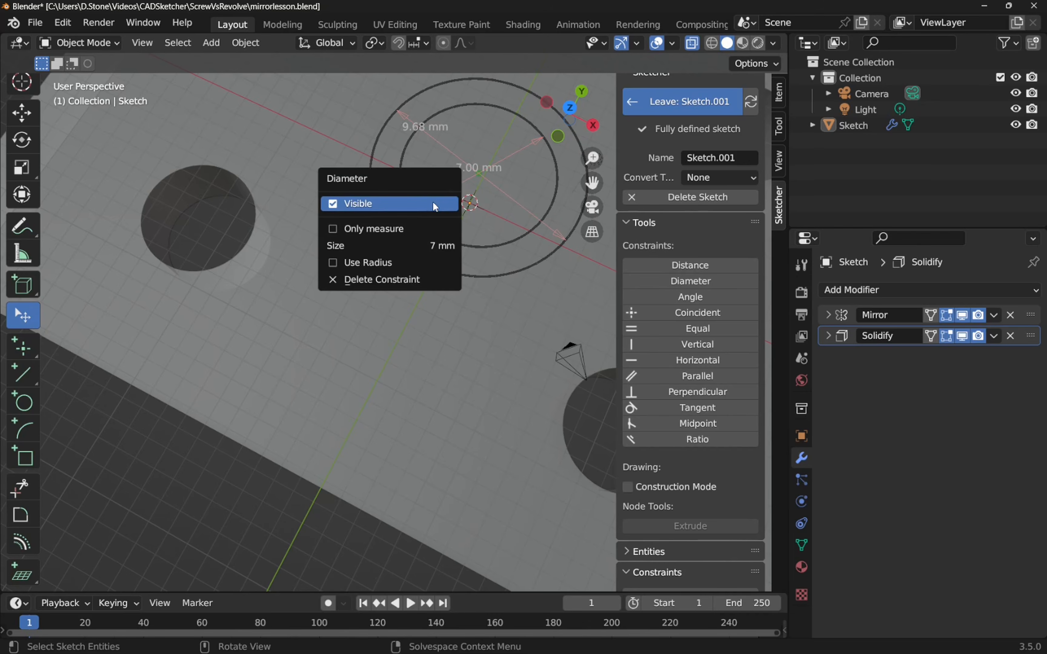
left_click(333, 204)
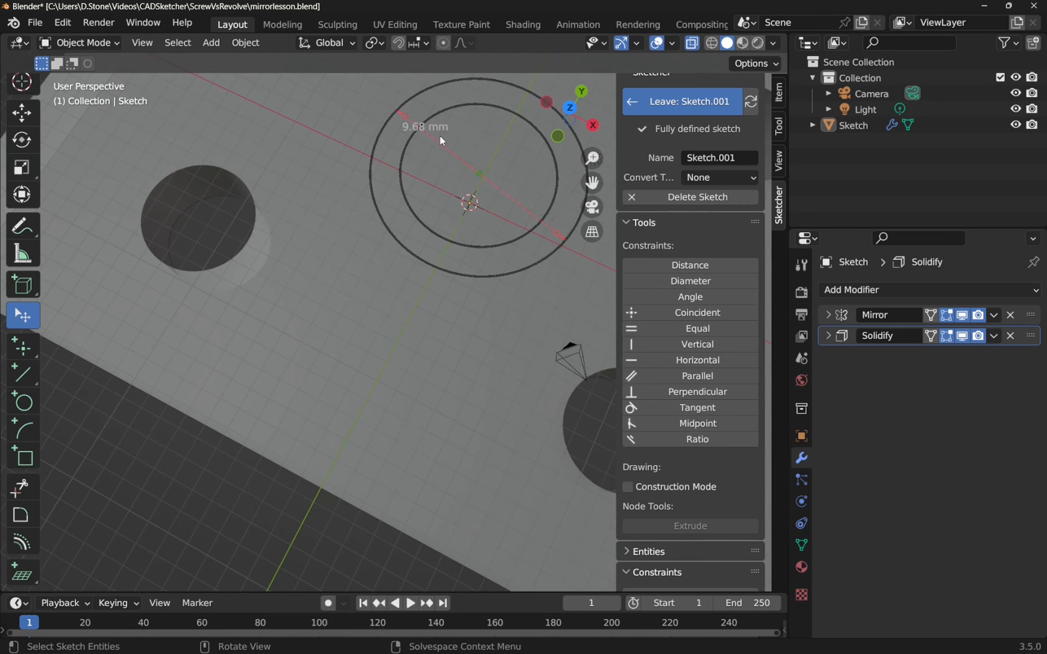
Set the outer circle's diameter constraint to 10 mm and leave the sketch
left_click_drag(439, 130, 467, 155)
left_click(442, 154)
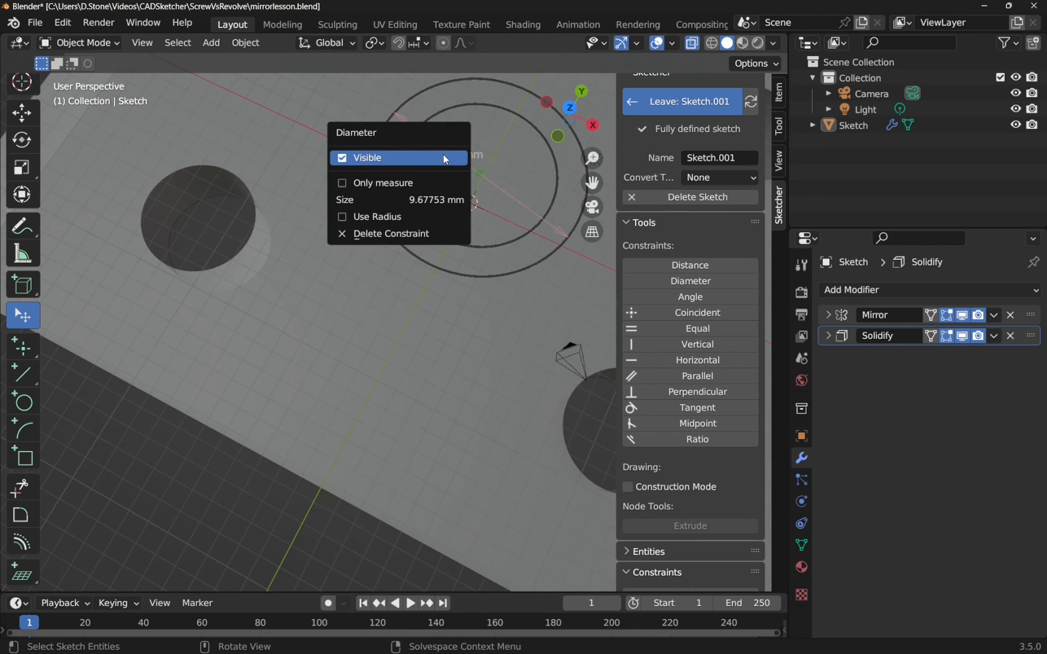
left_click(442, 199)
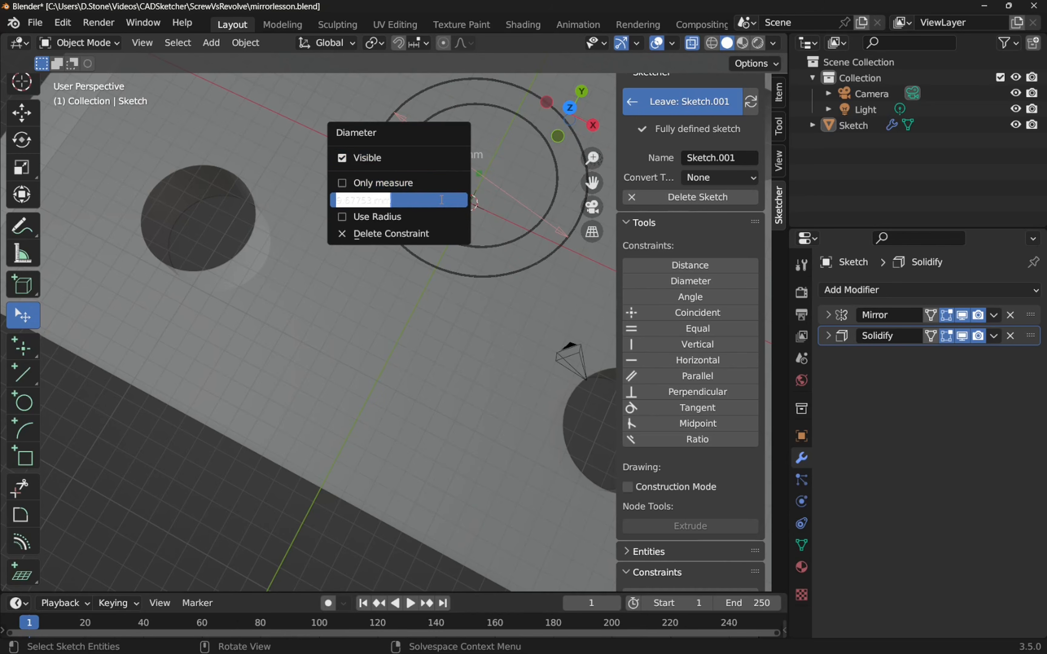
type("10")
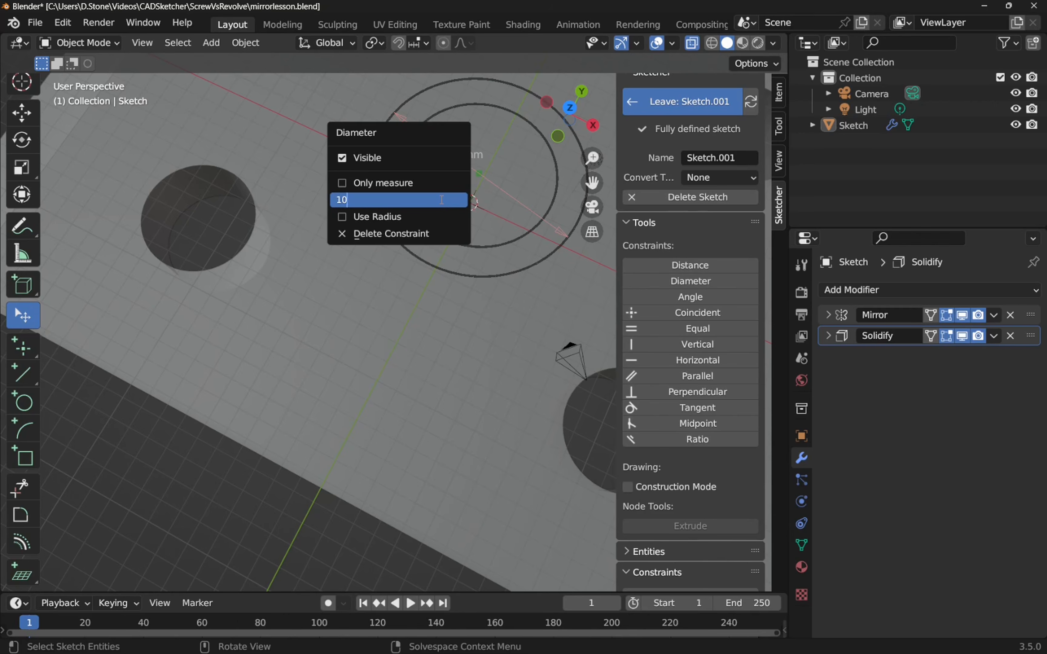
key("Return")
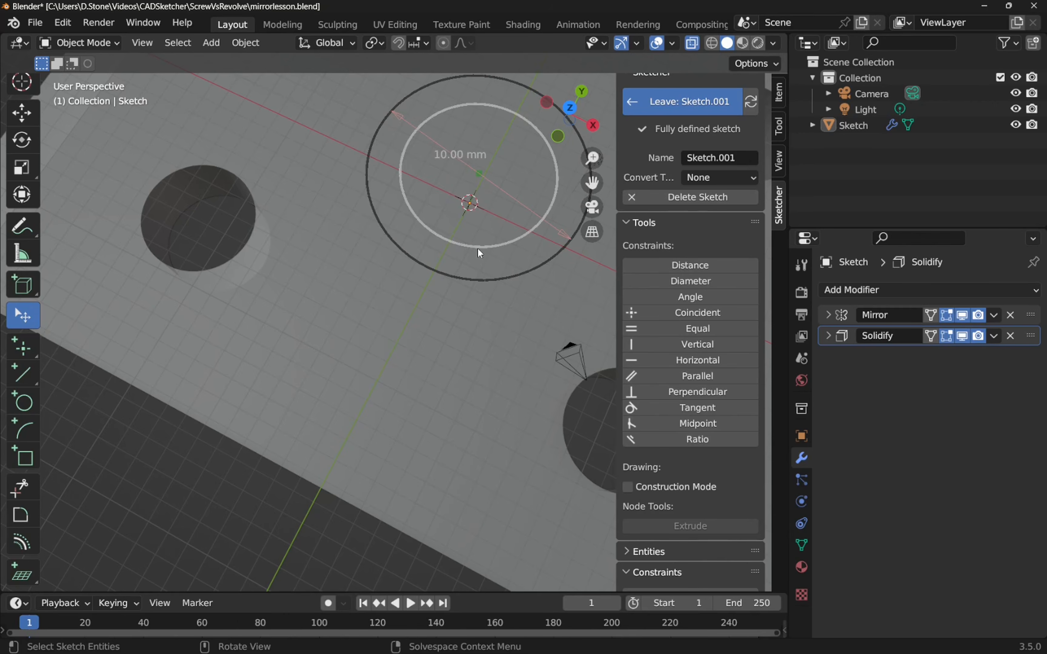
scroll(478, 248, "up", 3)
scroll(477, 248, "down", 6)
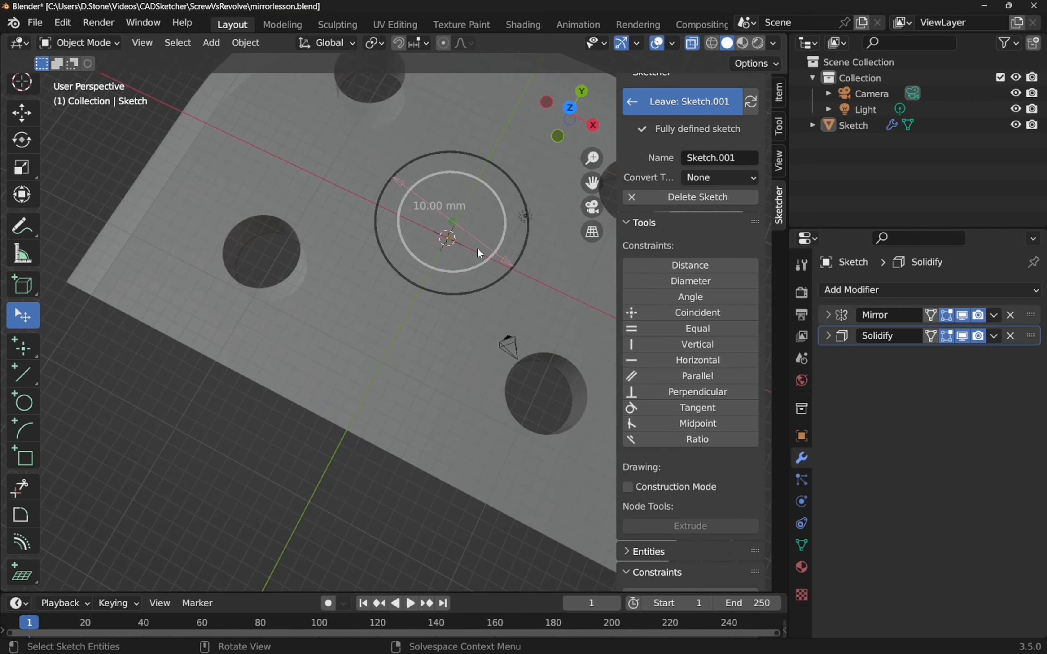
left_click(662, 105)
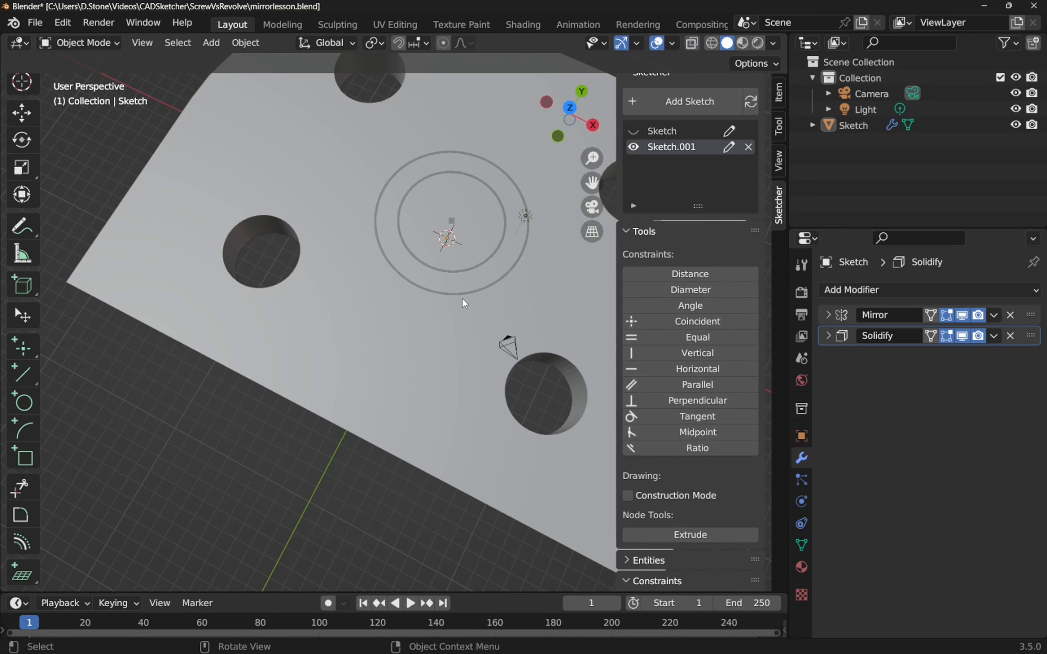
middle_click_drag(450, 320, 460, 281)
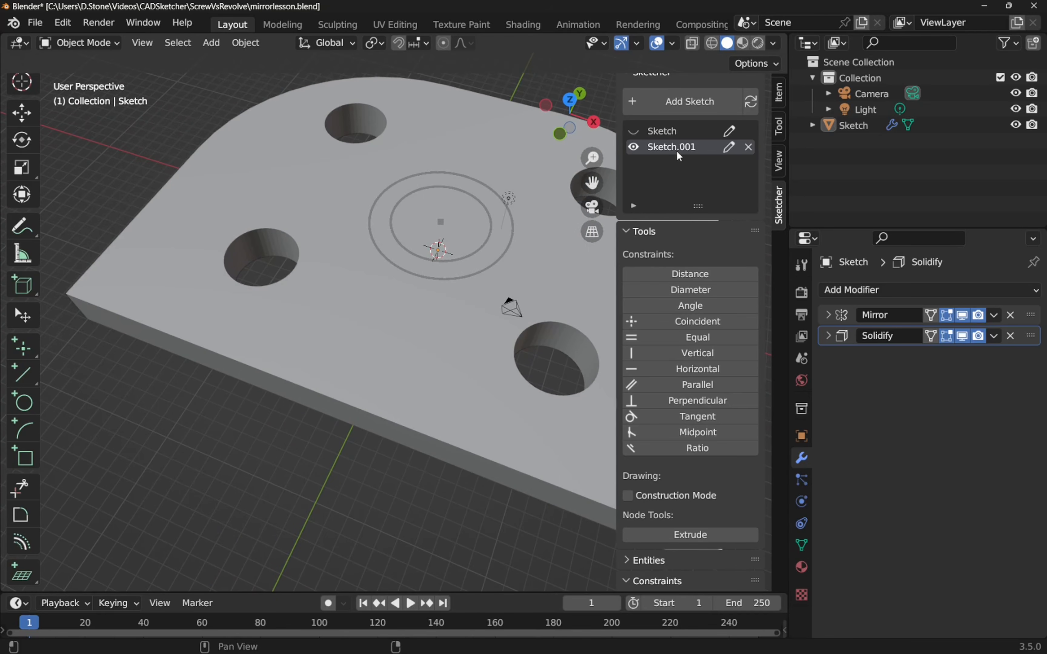
Reopen the concentric-circle sketch, set its convert type to Mesh and leave the sketch
left_click(729, 147)
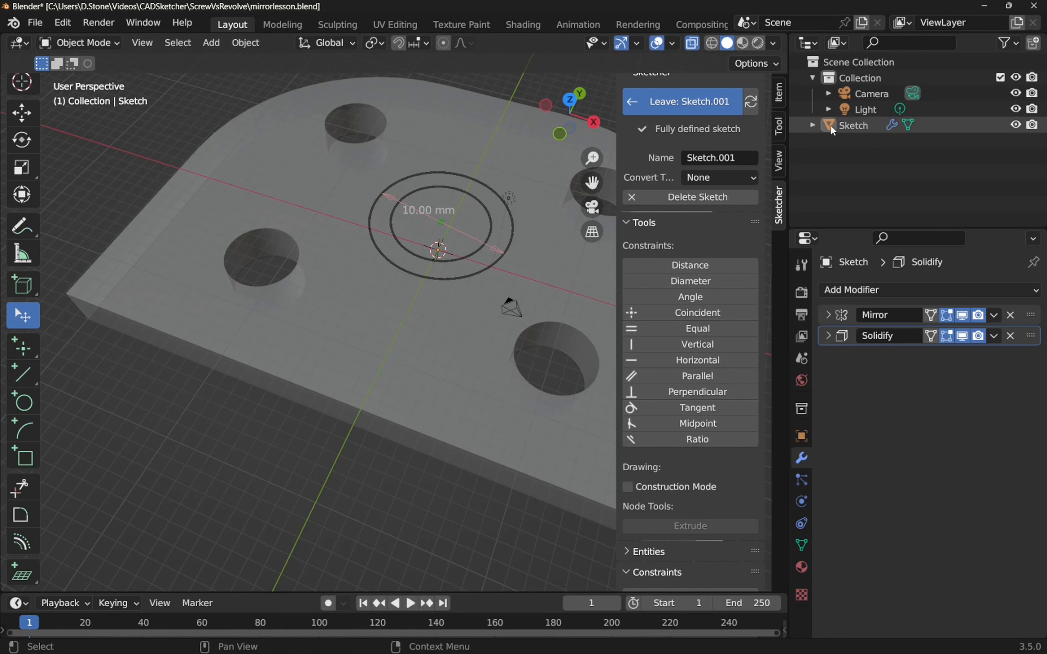
left_click(737, 175)
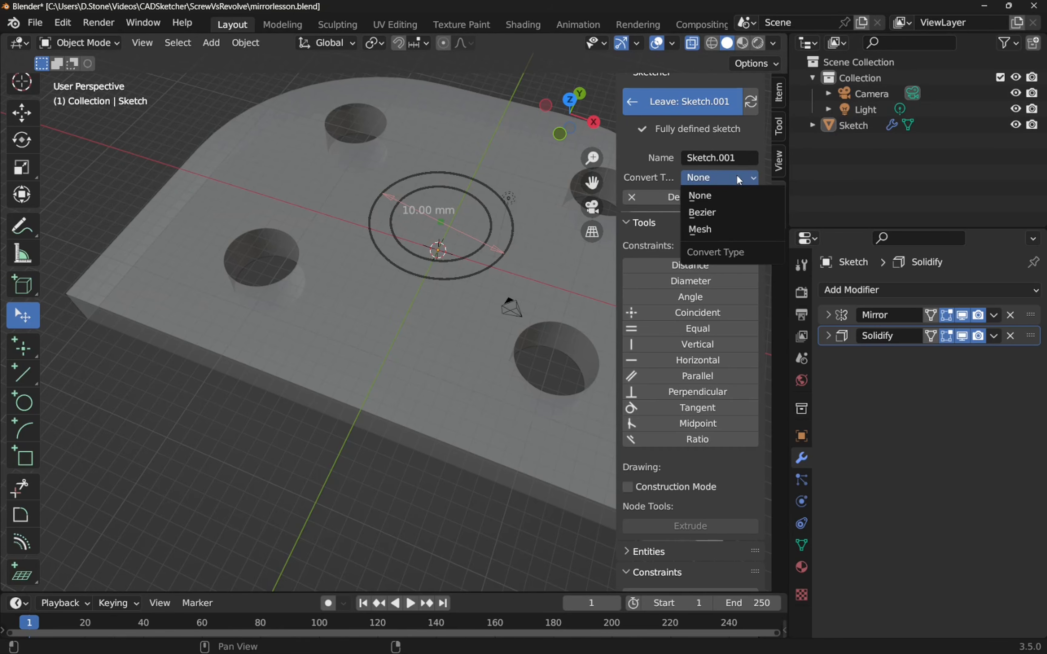
left_click(744, 226)
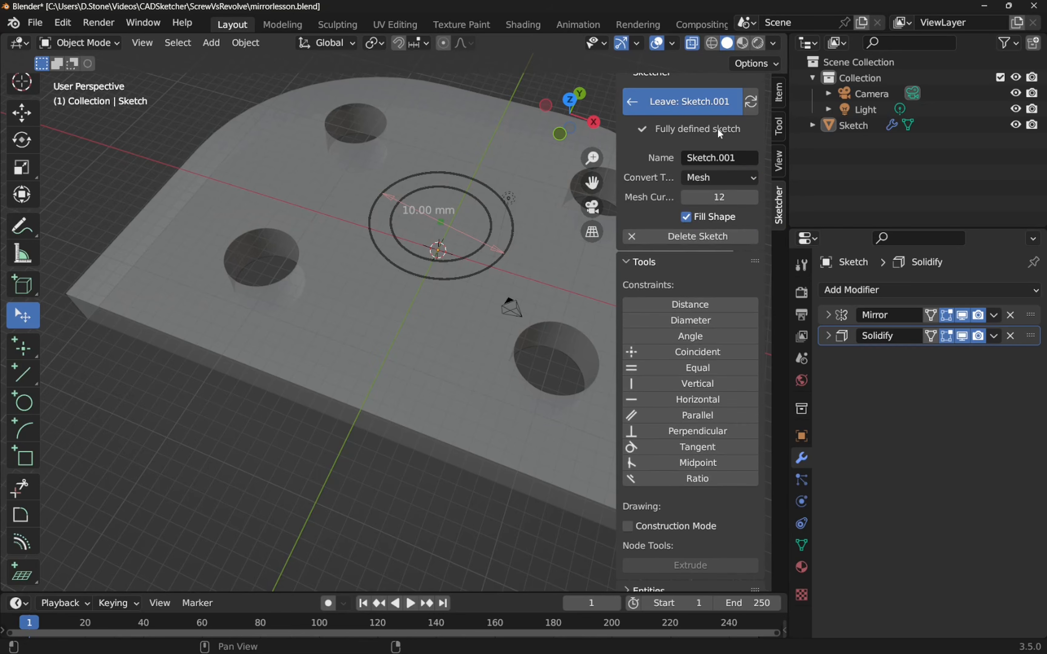
left_click(707, 101)
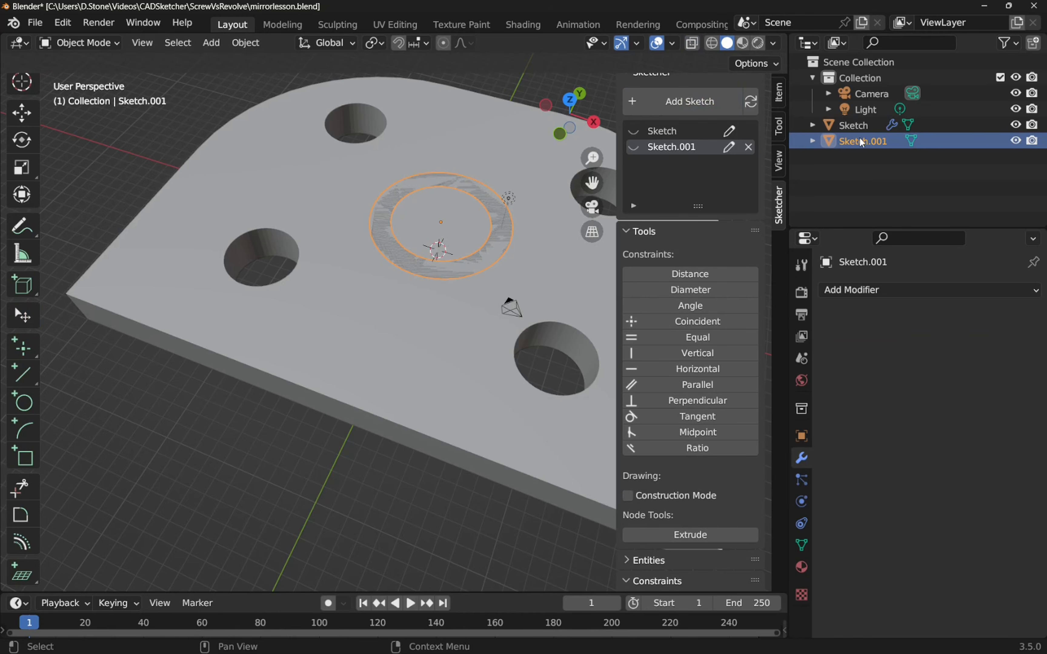
Add a Solidify modifier to the ring mesh and set its offset to 1 so it thickens upward from the plate
left_click(864, 290)
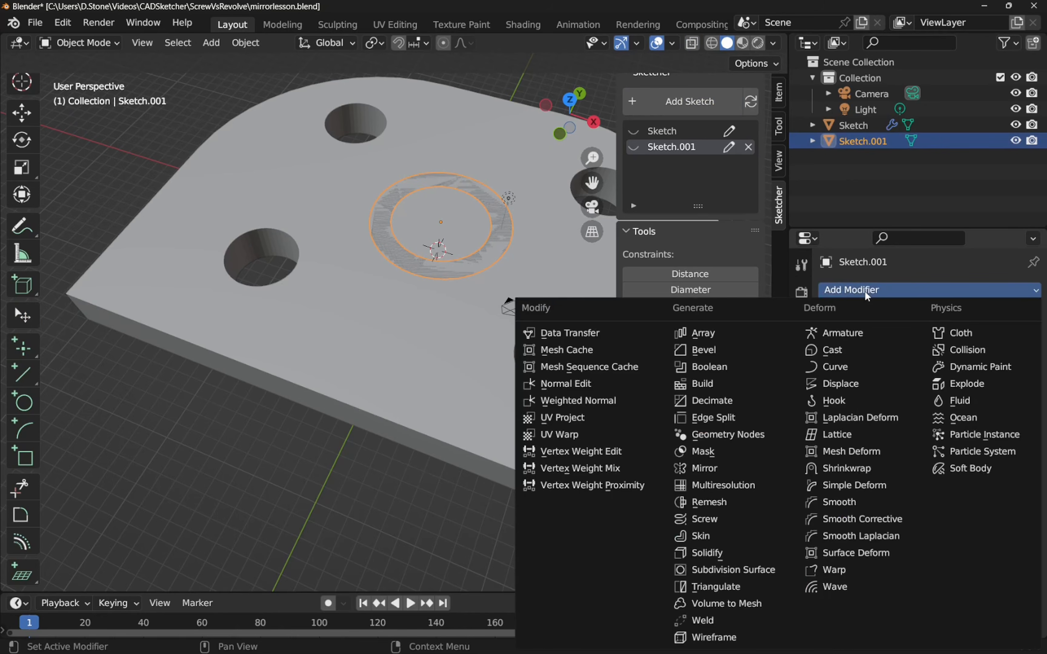
left_click(732, 547)
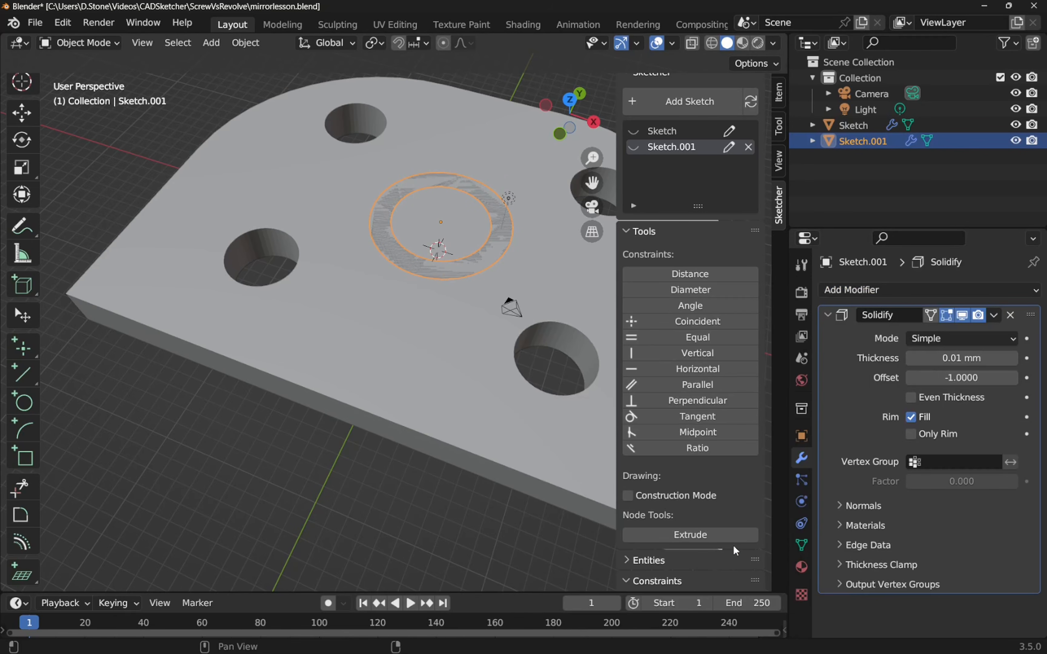
left_click(949, 376)
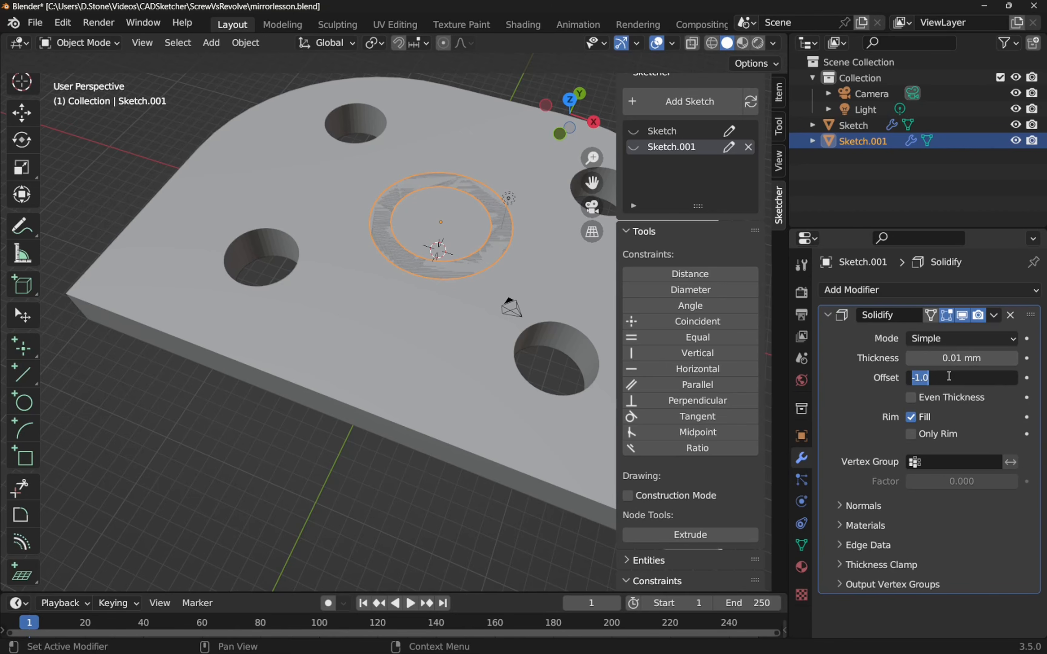
type("1")
key("Return")
Set the ring's Solidify thickness to 50 mm
left_click_drag(957, 358, 934, 358)
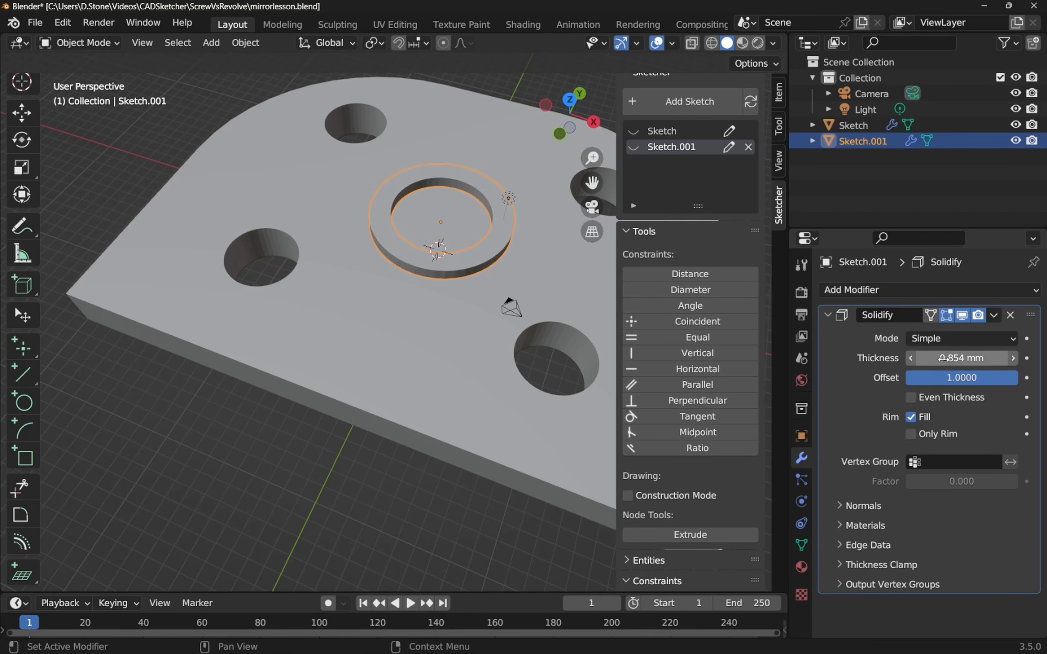
left_click(960, 363)
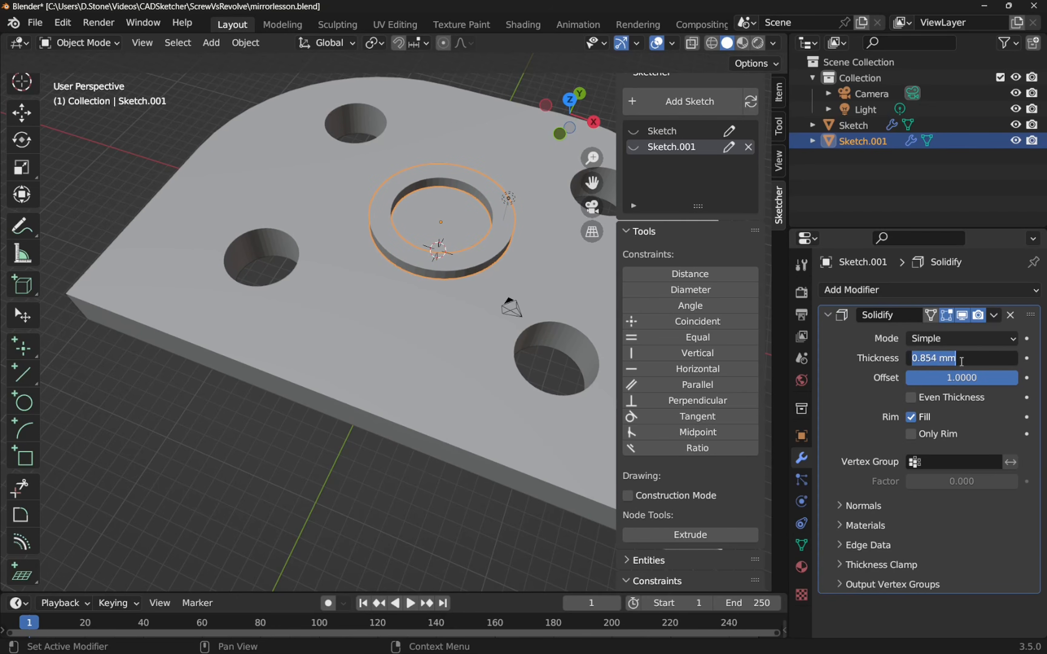
type("50")
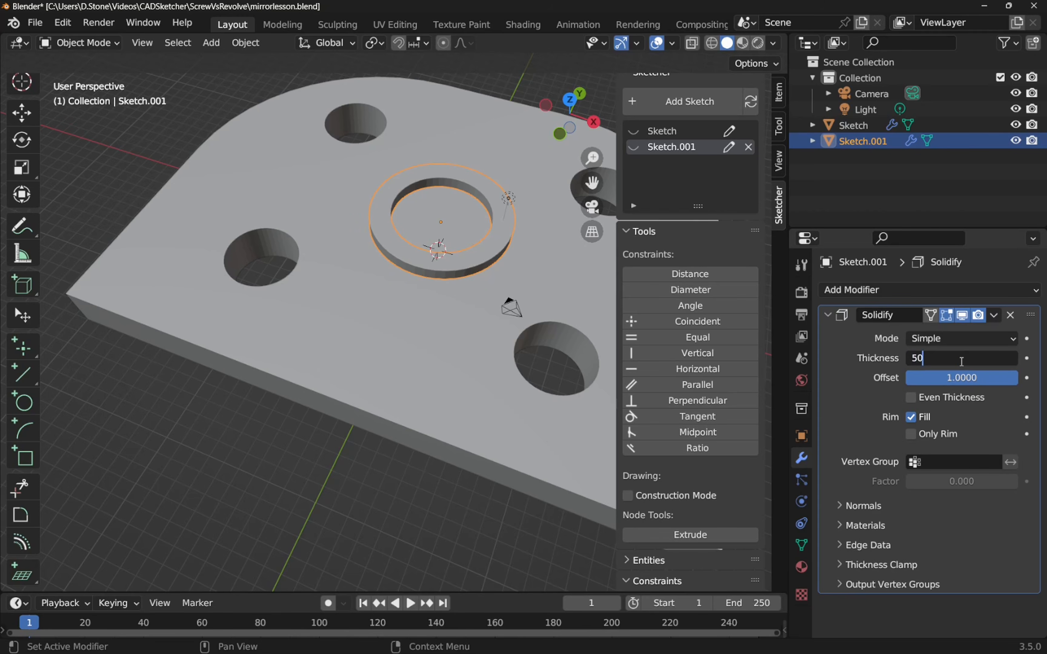
key("Return")
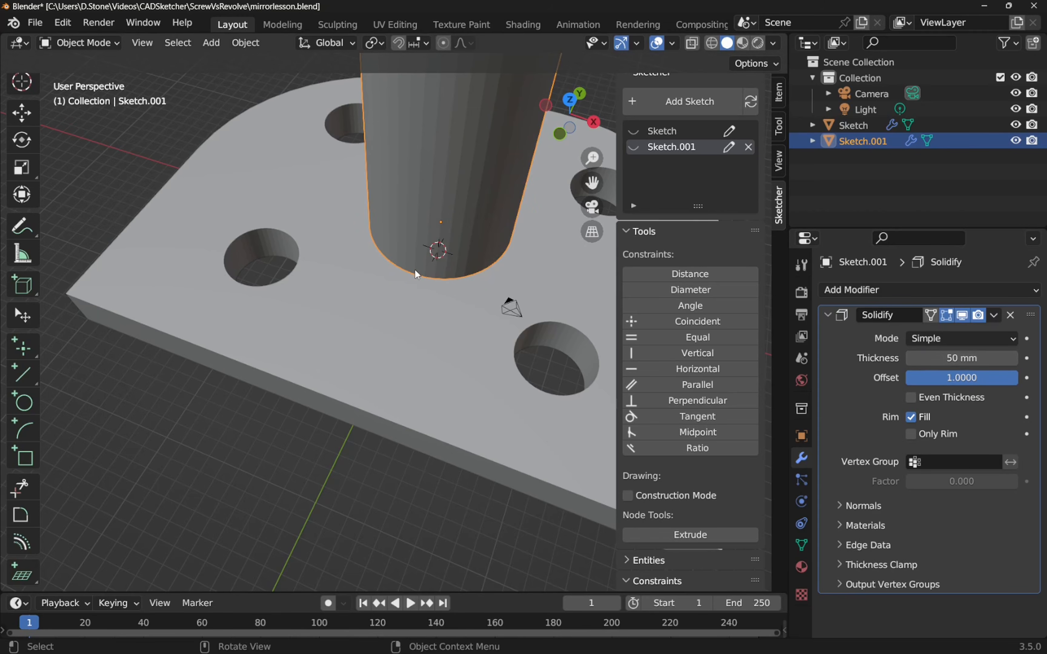
scroll(411, 275, "up", 3)
scroll(410, 276, "down", 7)
scroll(410, 276, "down", 4)
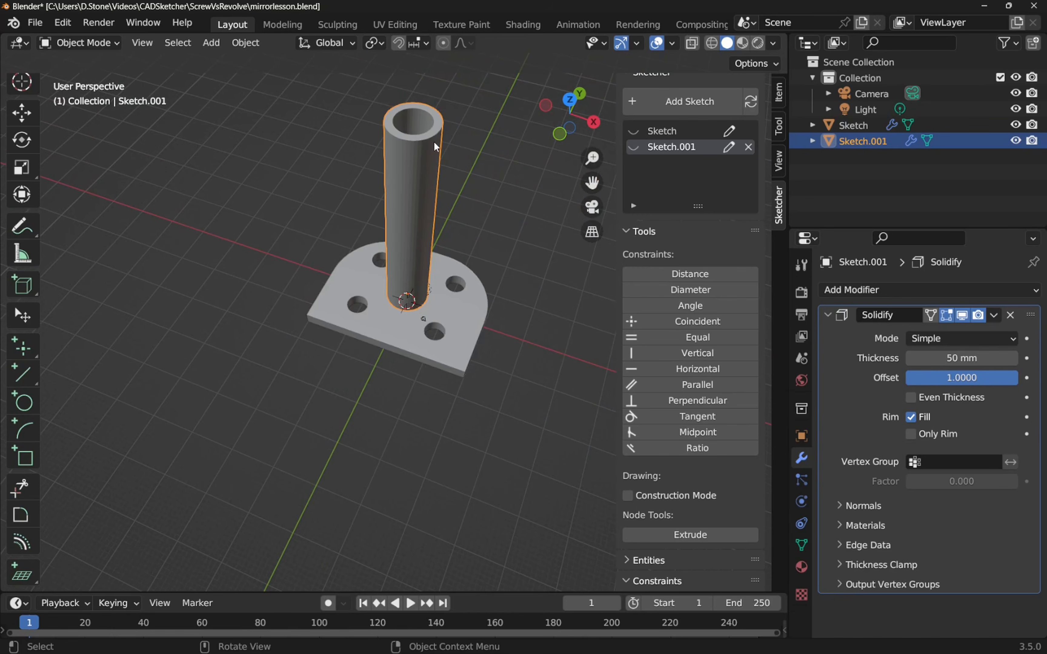
Reduce the tube's Solidify thickness to 25 mm
left_click(973, 358)
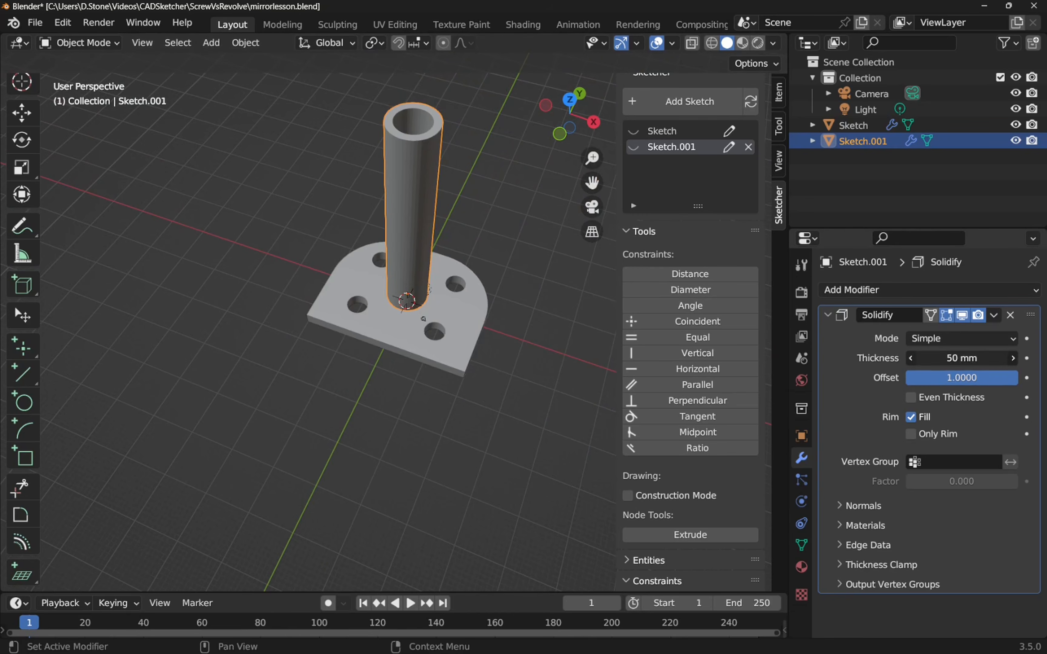
type("25")
key("Return")
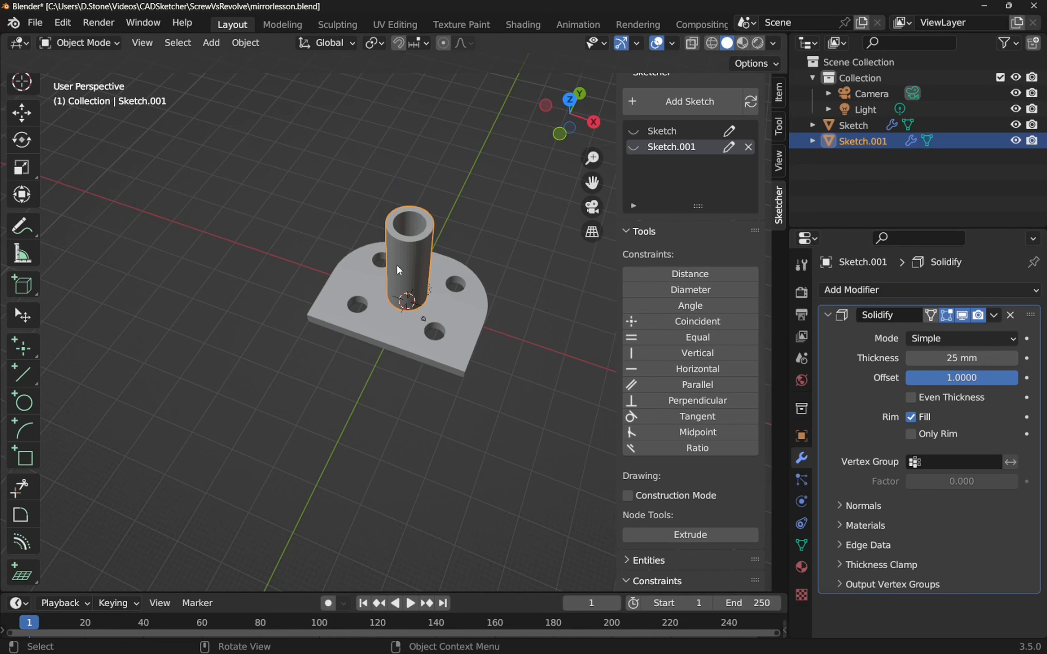
Set the tube's Solidify thickness to 10 mm and inspect the tube on the plate from several angles
scroll(399, 269, "up", 3)
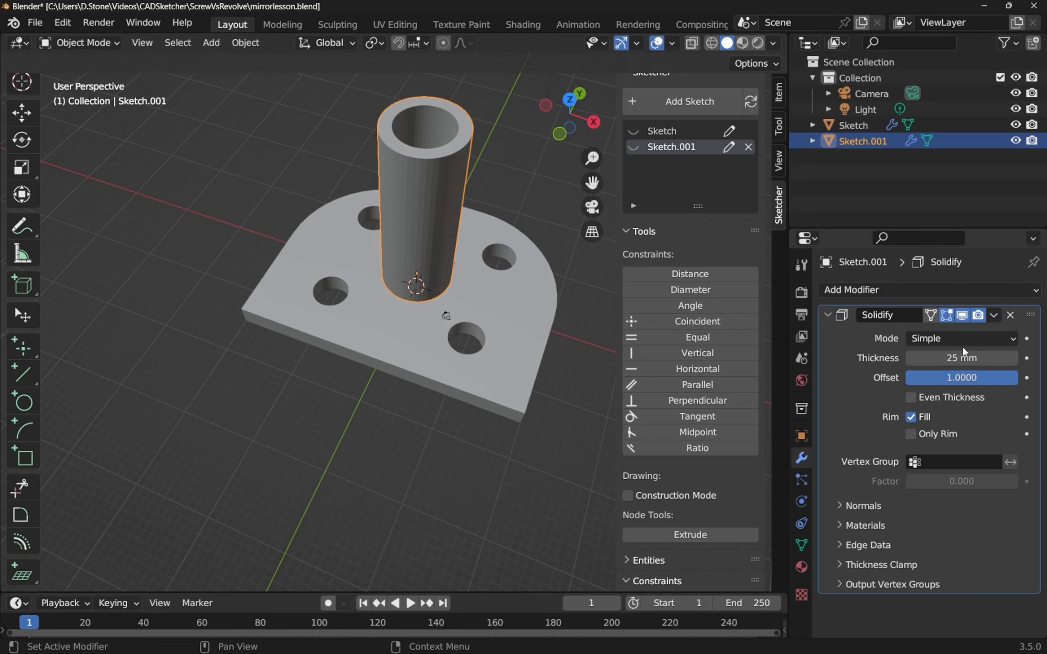
left_click(966, 358)
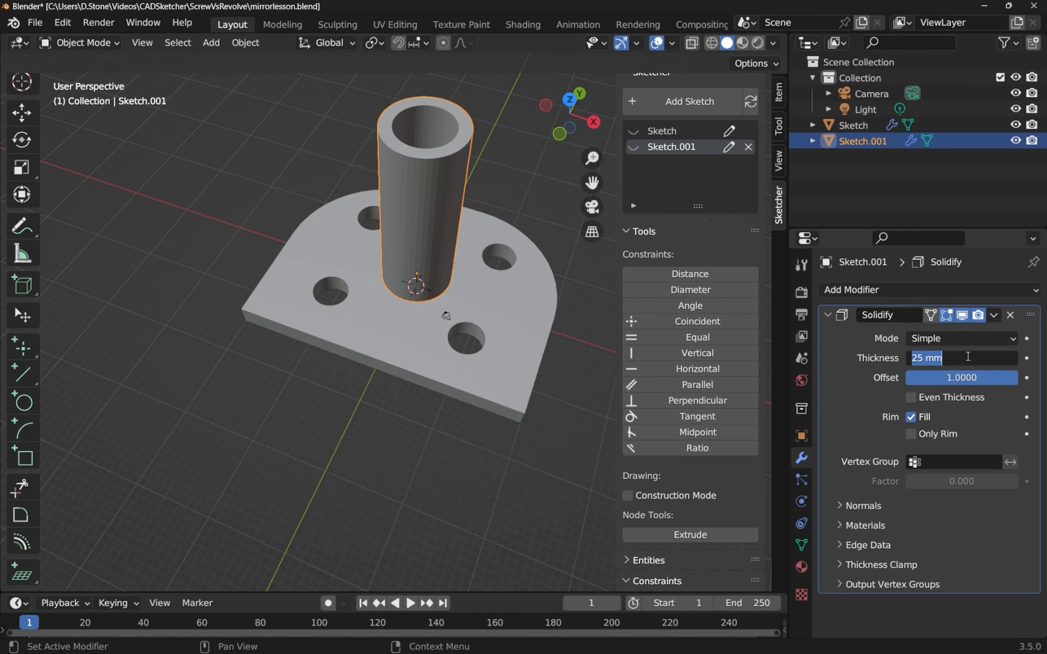
type("10")
key("Return")
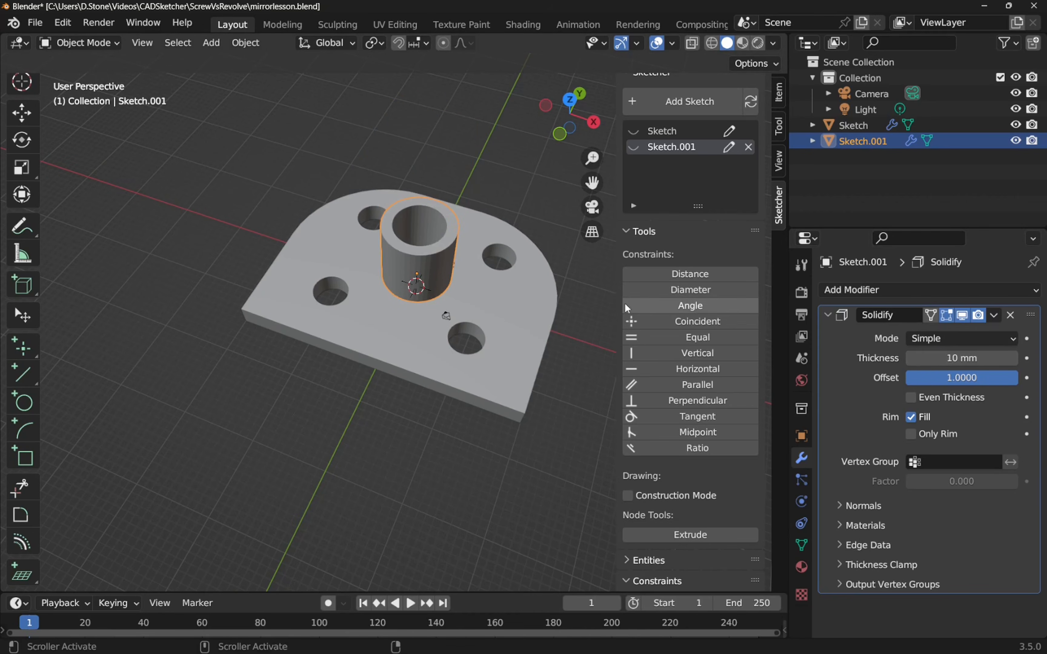
mouse_move(504, 268)
middle_mouse_down()
mouse_move(486, 264)
mouse_move(367, 304)
mouse_move(379, 423)
mouse_move(563, 355)
mouse_move(556, 262)
mouse_move(510, 289)
middle_mouse_up()
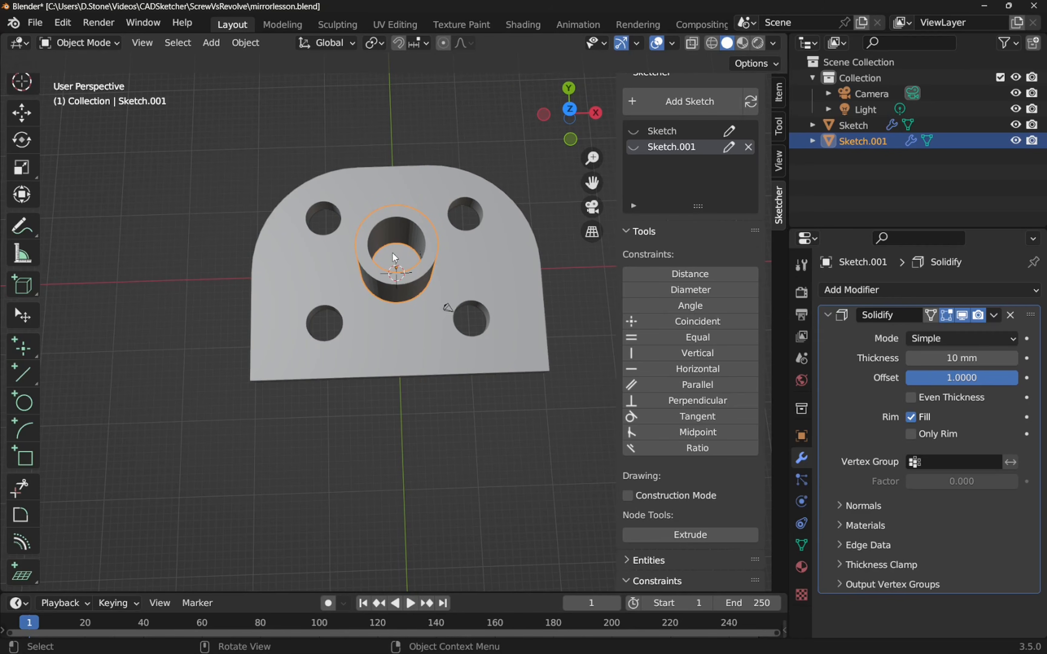
middle_click_drag(409, 344, 404, 258)
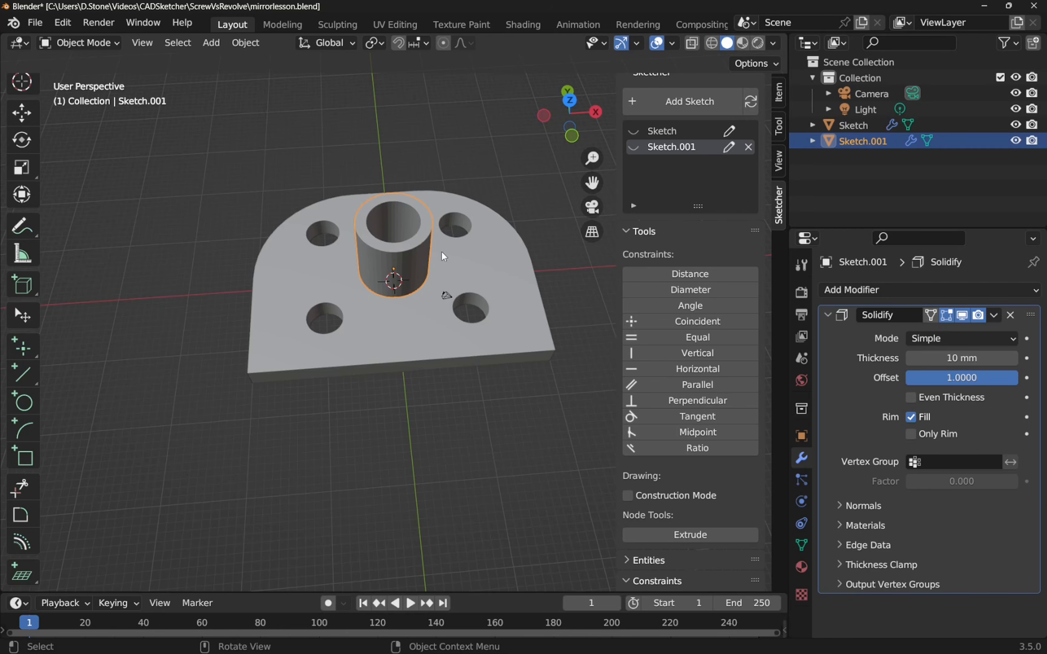
middle_click_drag(401, 280, 405, 248)
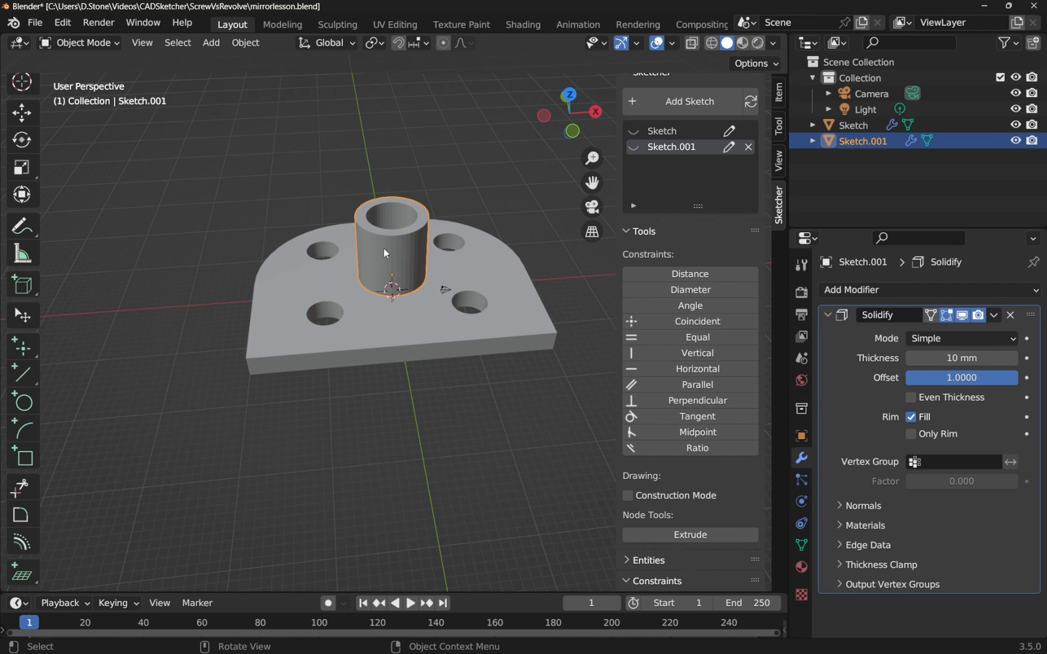
Add a workplane on the mesh face at the front of the tube's outer wall and check its alignment from above
left_click(22, 575)
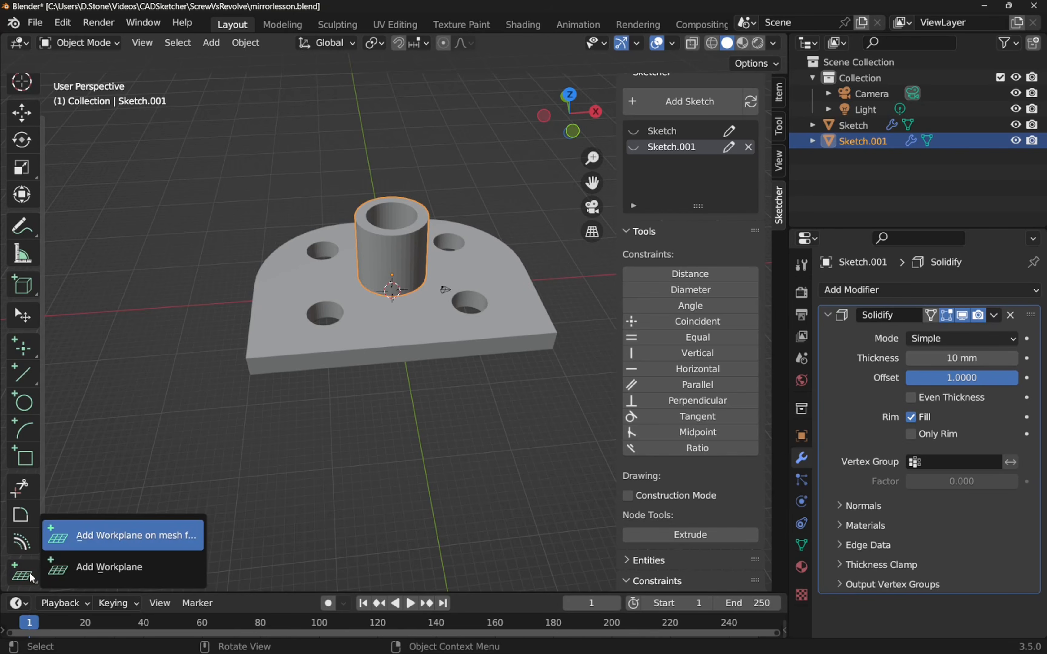
left_click(99, 540)
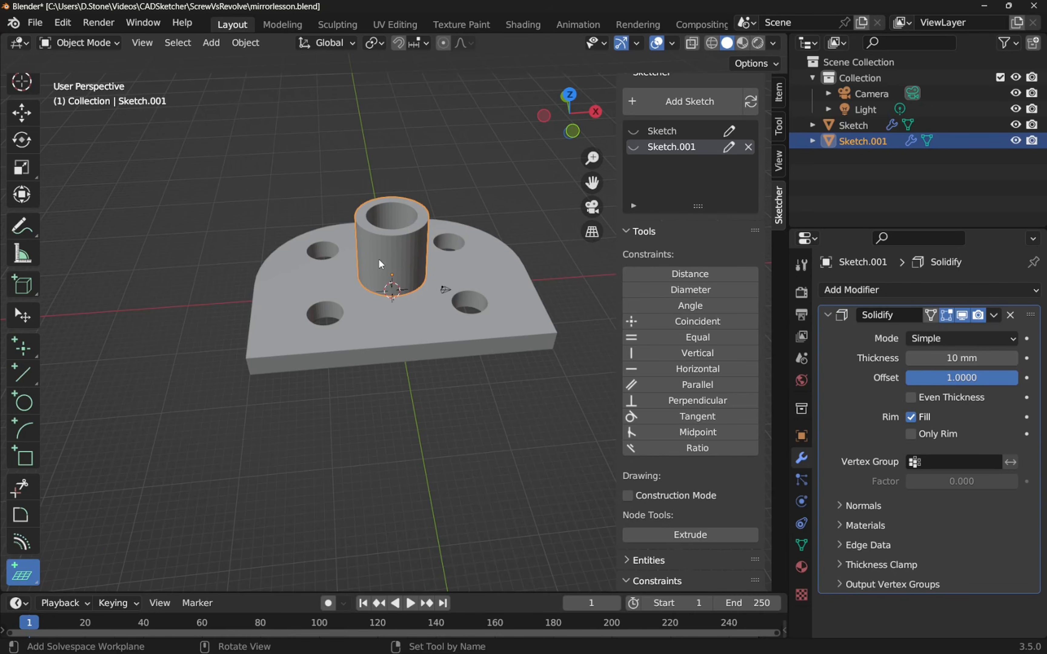
left_click(396, 258)
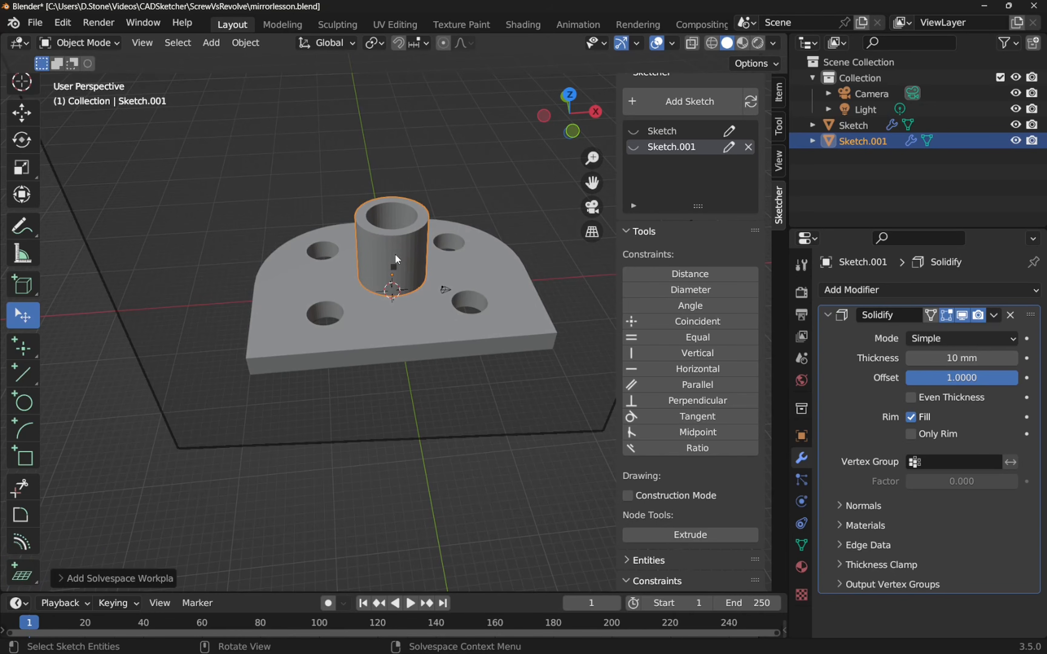
middle_click_drag(459, 247, 436, 322)
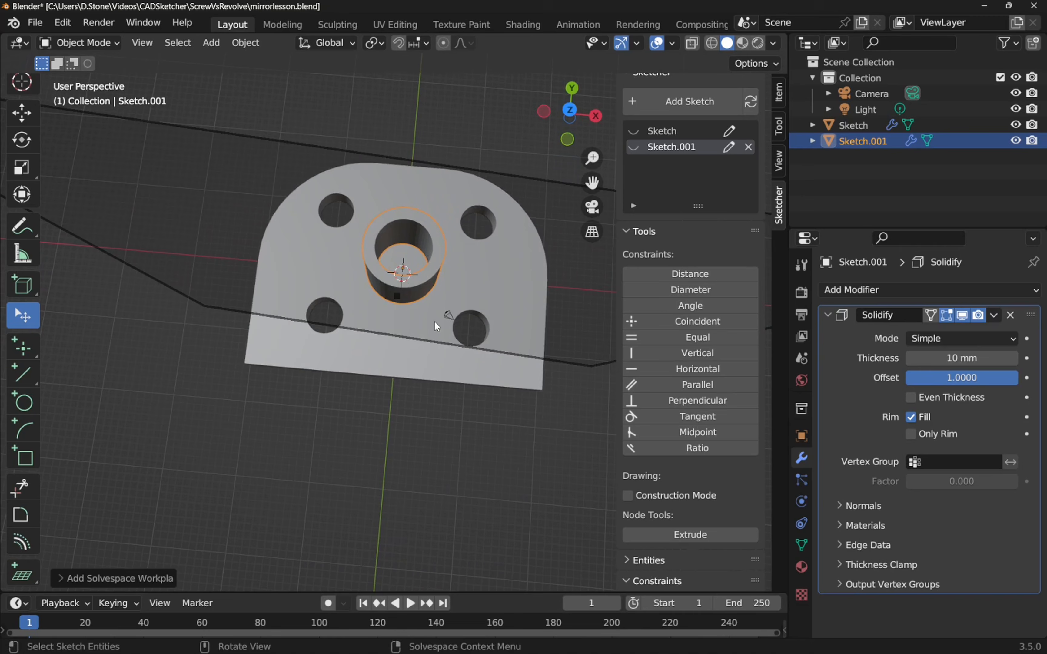
left_click(569, 112)
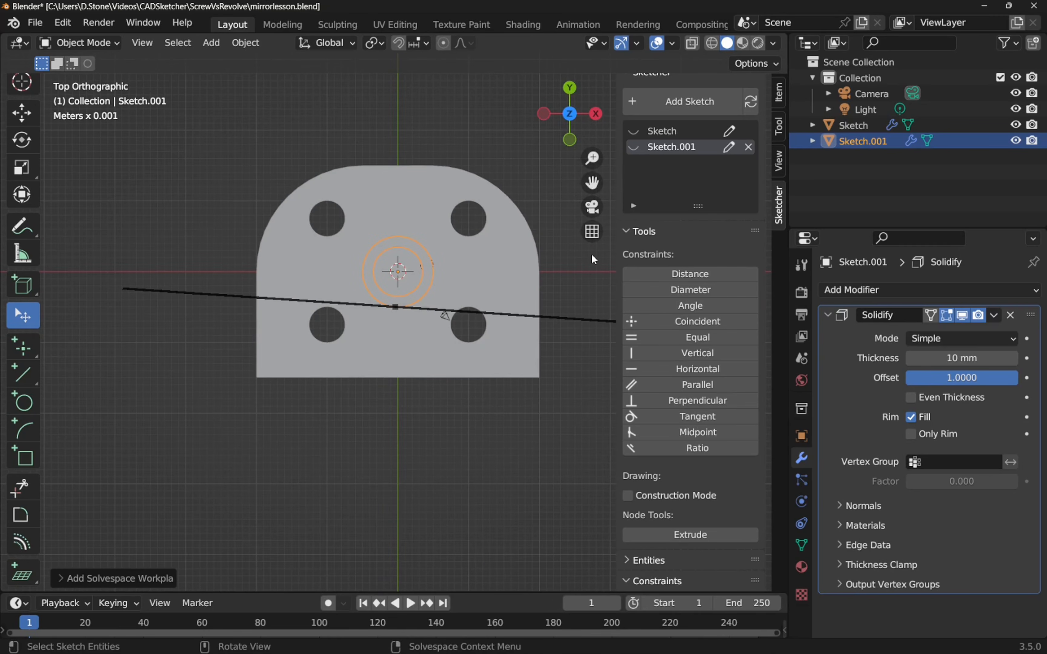
middle_click_drag(466, 380, 465, 259)
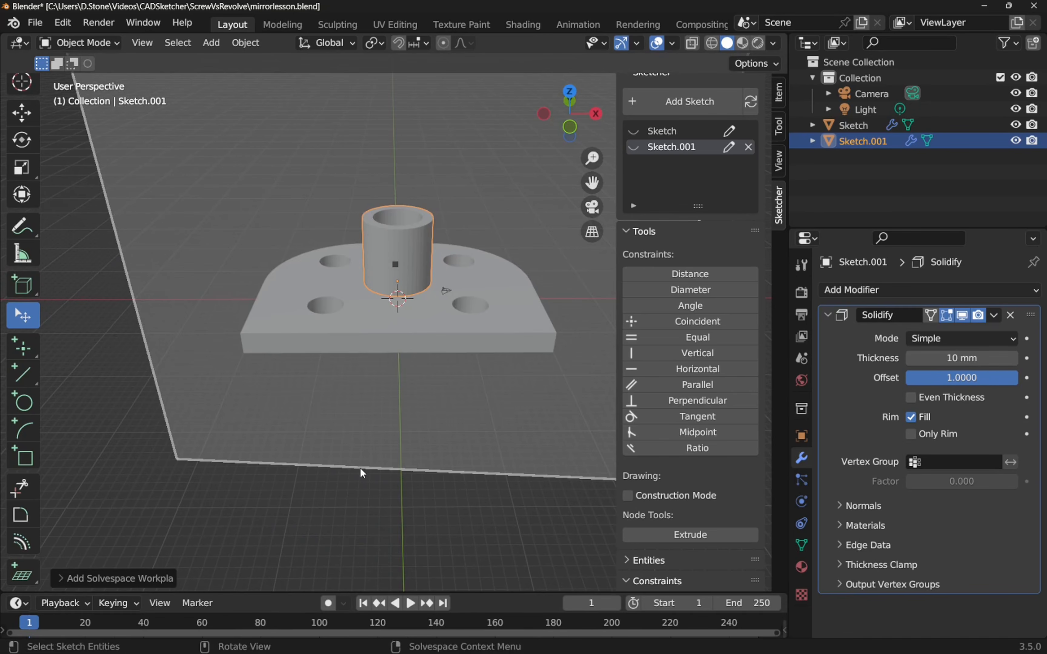
Select the new workplane and set the X orientation of its normal to 90° so it runs parallel to the plate's straight edge
left_click(362, 472)
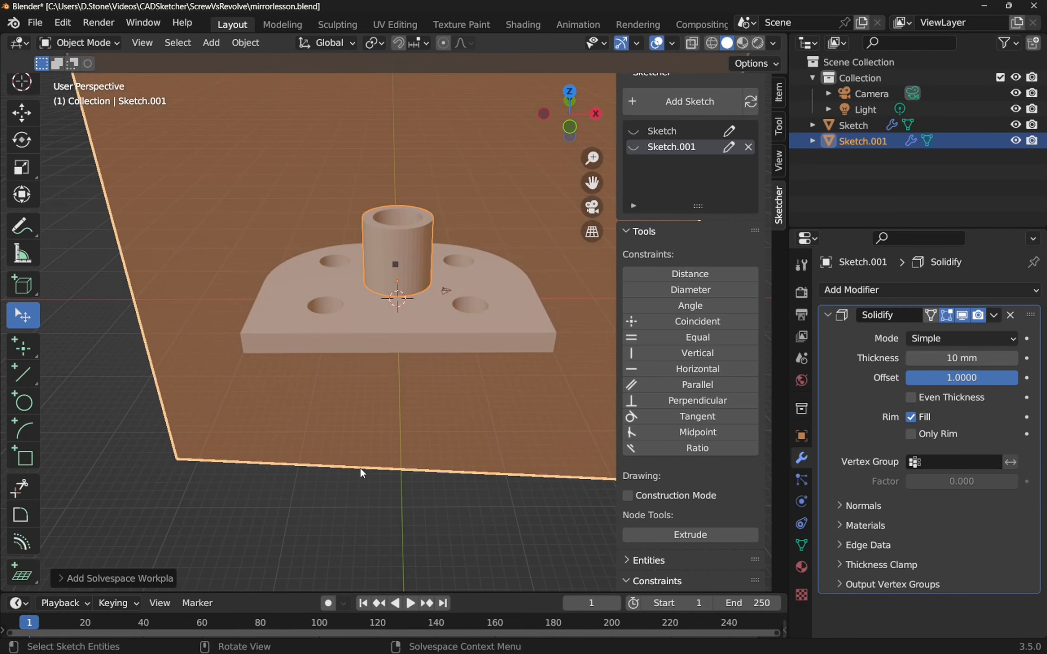
left_click(665, 562)
scroll(677, 461, "down", 10)
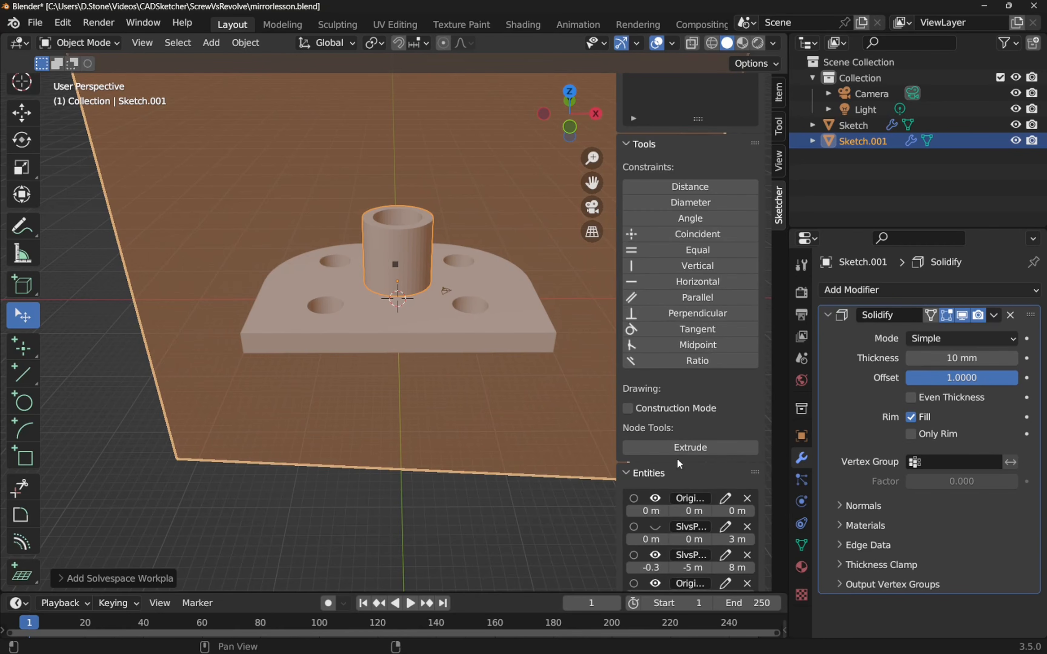
scroll(677, 460, "down", 3)
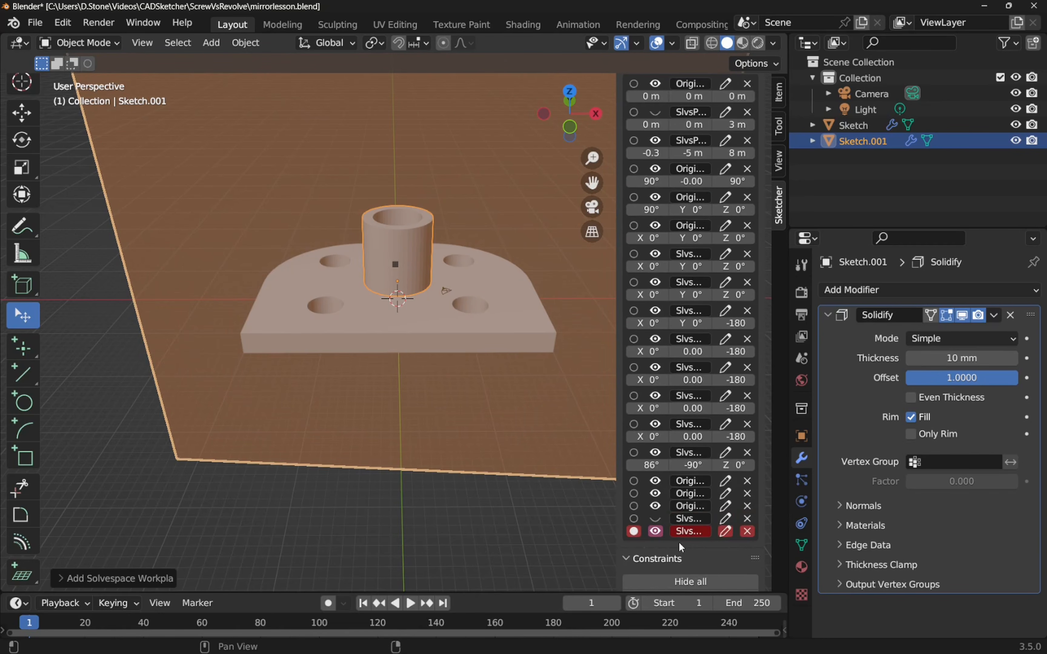
left_click(723, 531)
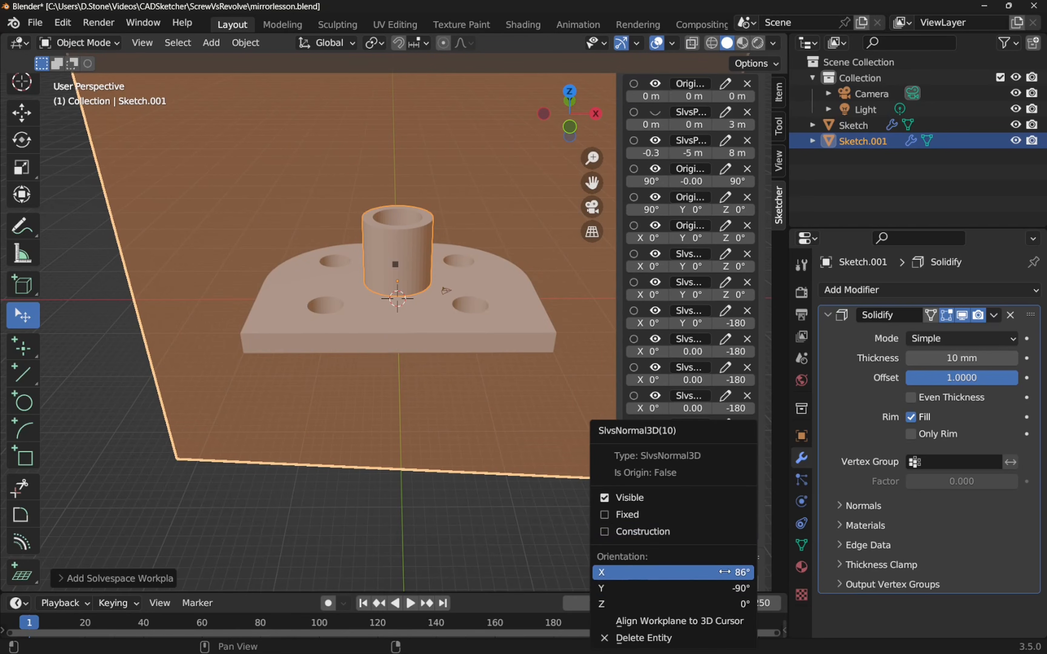
left_click_drag(673, 572, 675, 573)
left_click_drag(673, 572, 686, 572)
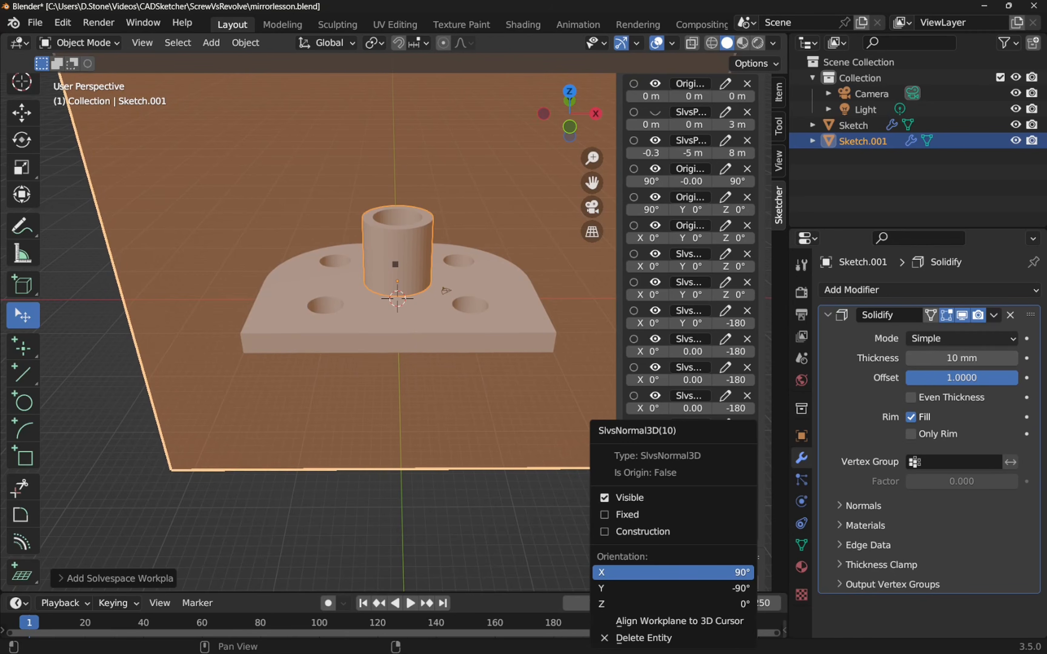
middle_click_drag(432, 325, 395, 451)
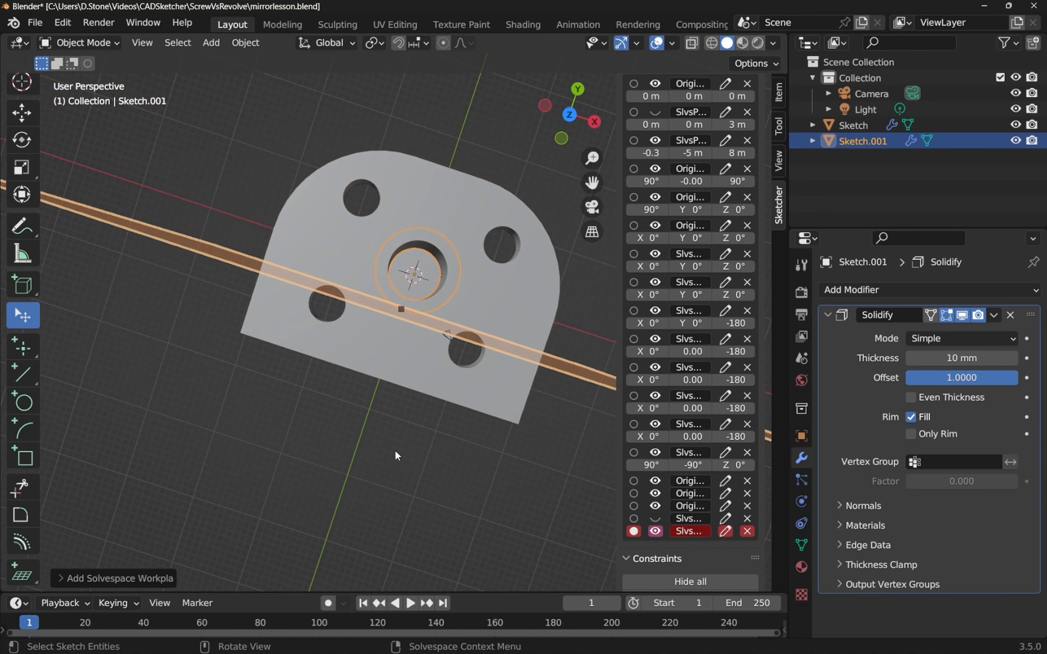
left_click(569, 115)
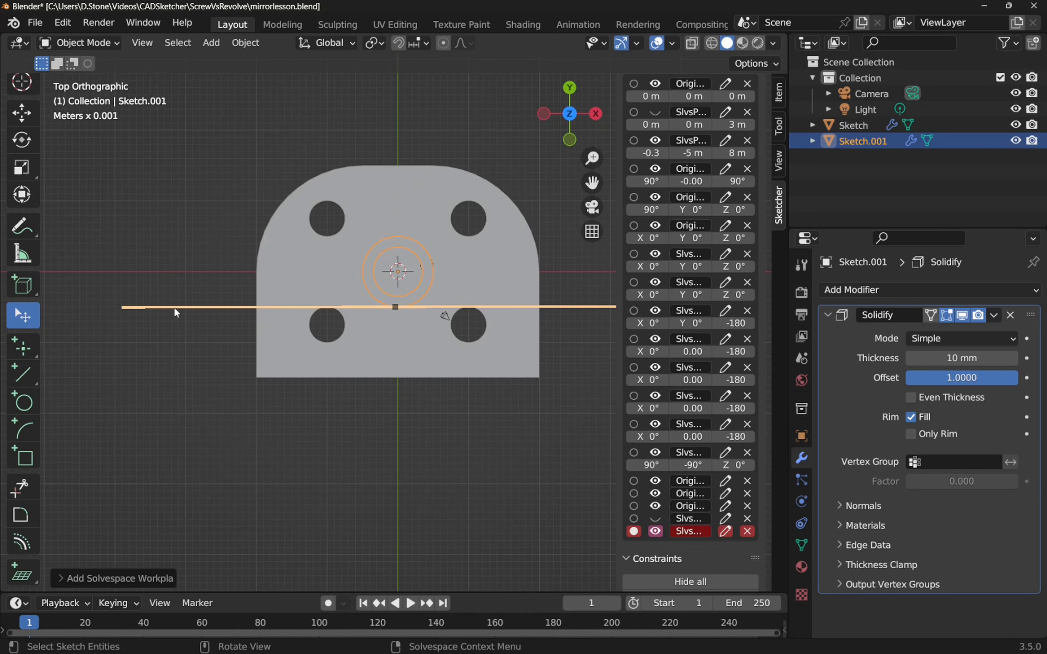
middle_click_drag(431, 428, 406, 344)
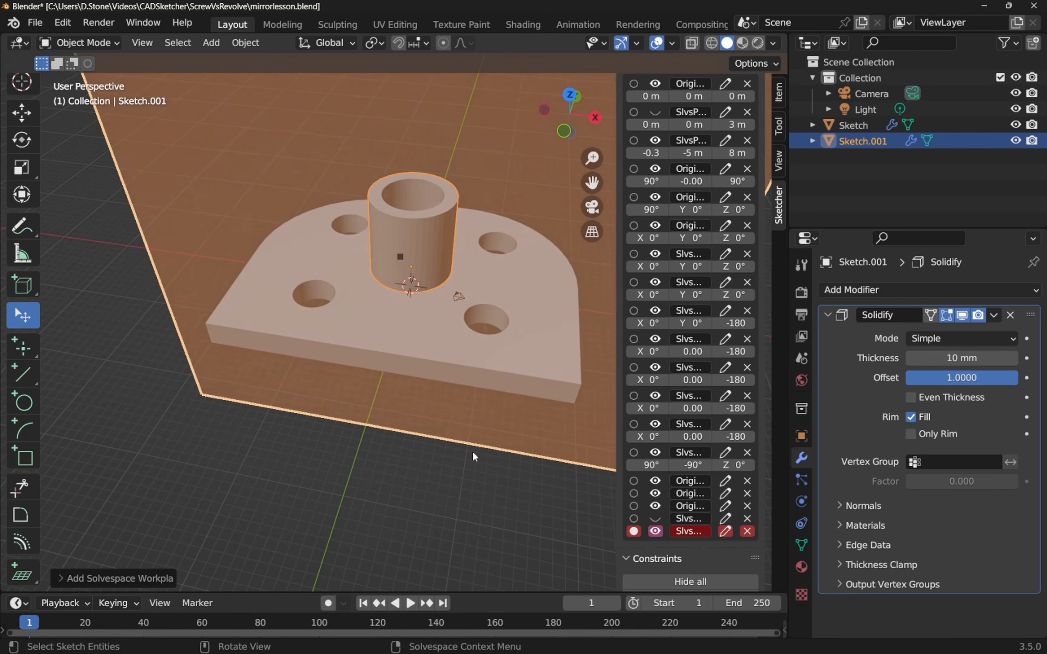
Start a new sketch on the straightened workplane at the tube's side
scroll(690, 312, "down", 3)
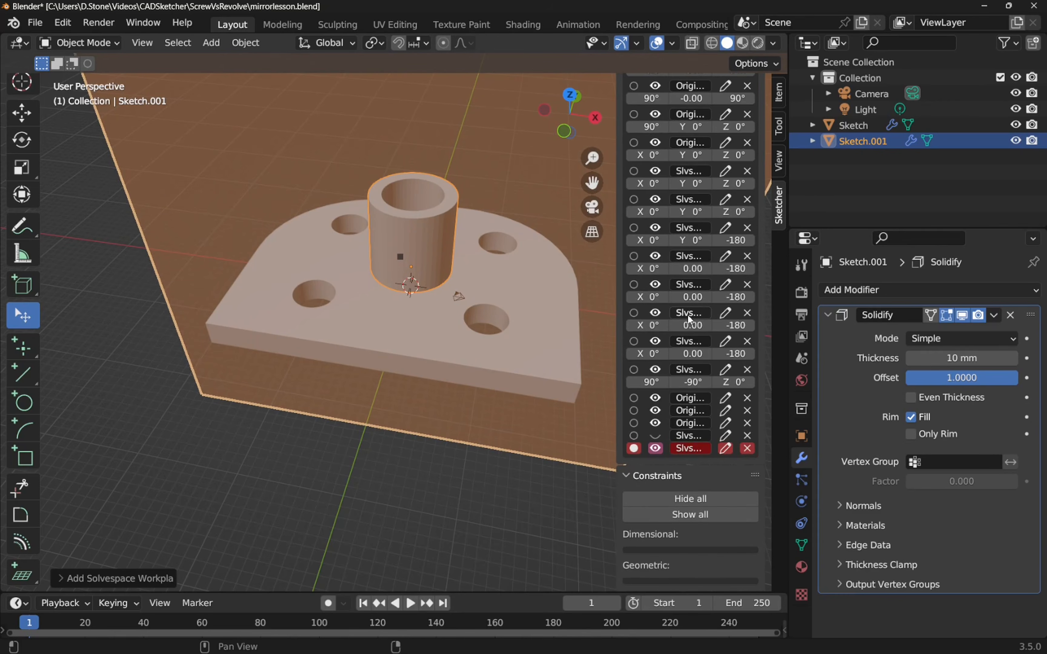
scroll(688, 315, "up", 15)
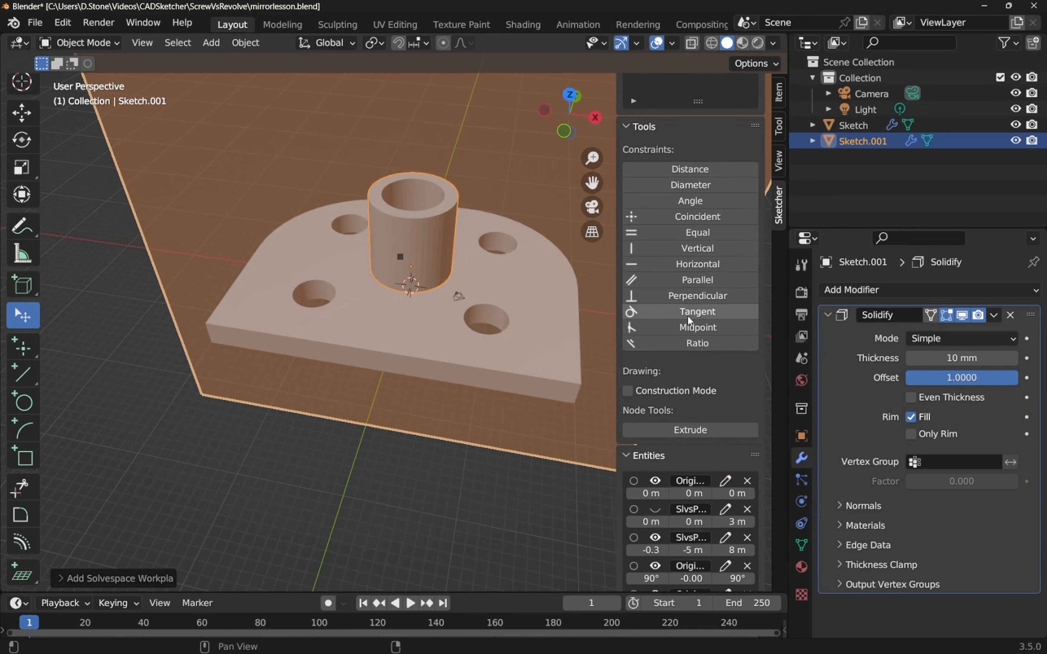
scroll(687, 316, "up", 5)
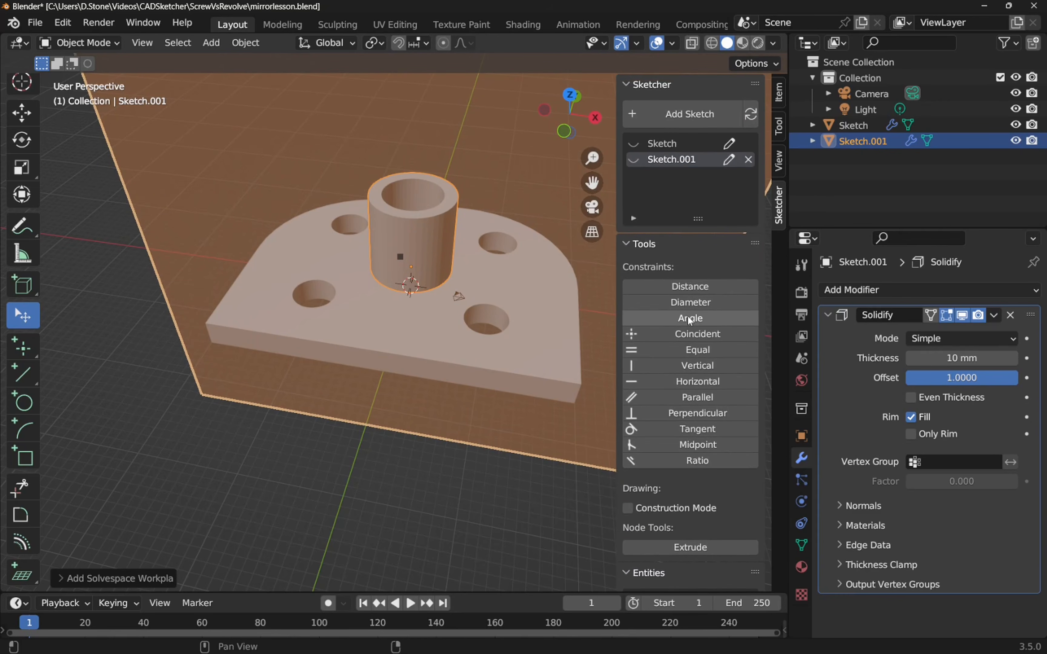
left_click(677, 118)
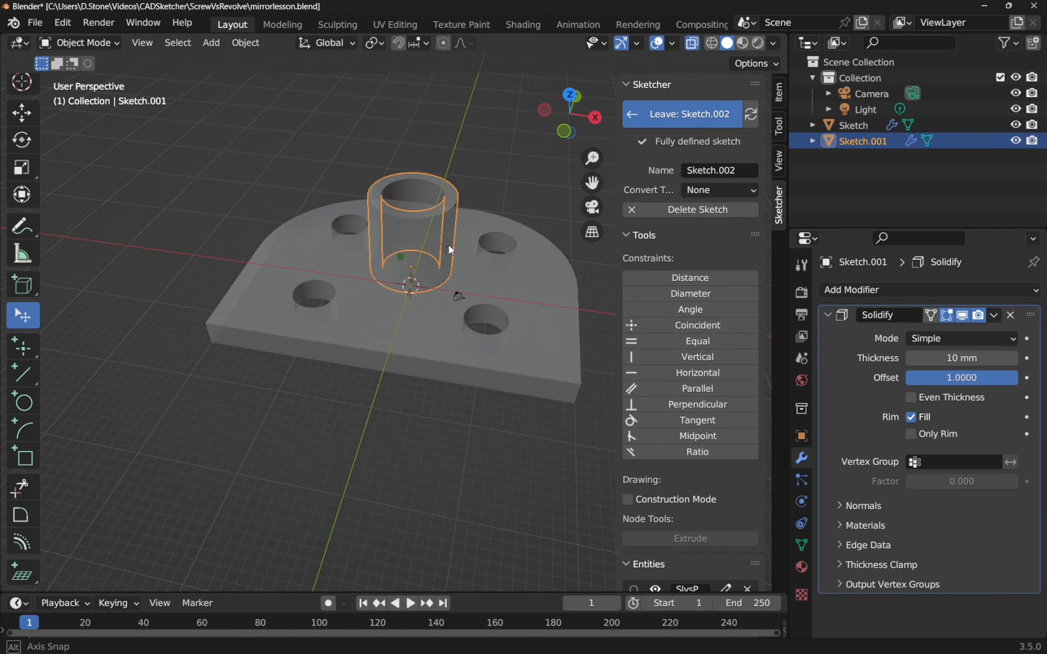
middle_click_drag(449, 245, 466, 198)
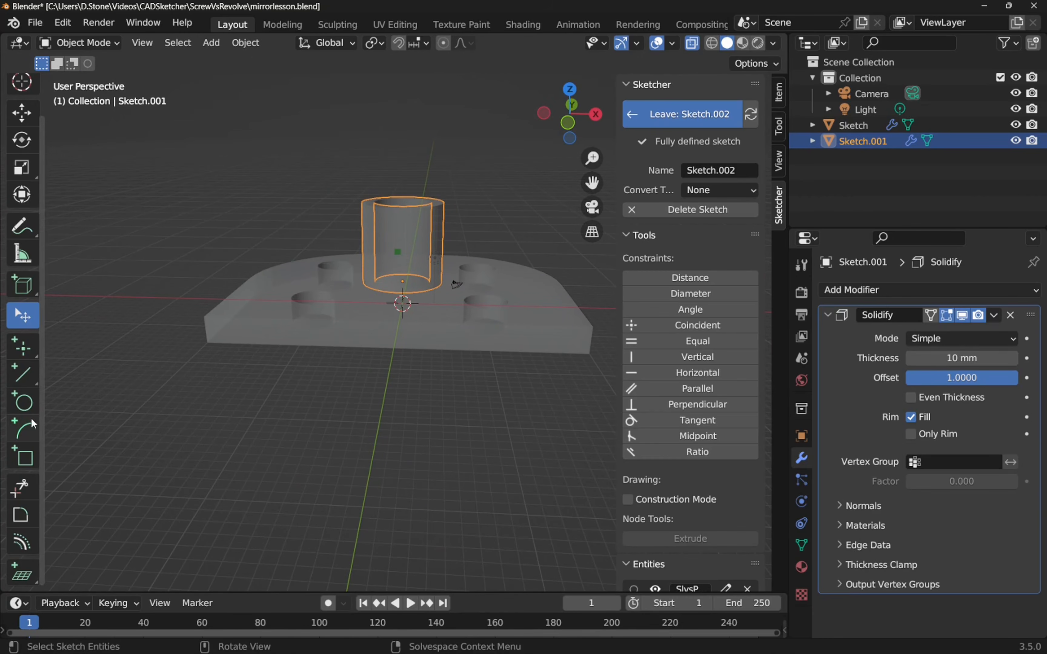
Sketch a circle about 4 mm in diameter centred on the workplane's origin point on the tube wall
left_click(24, 405)
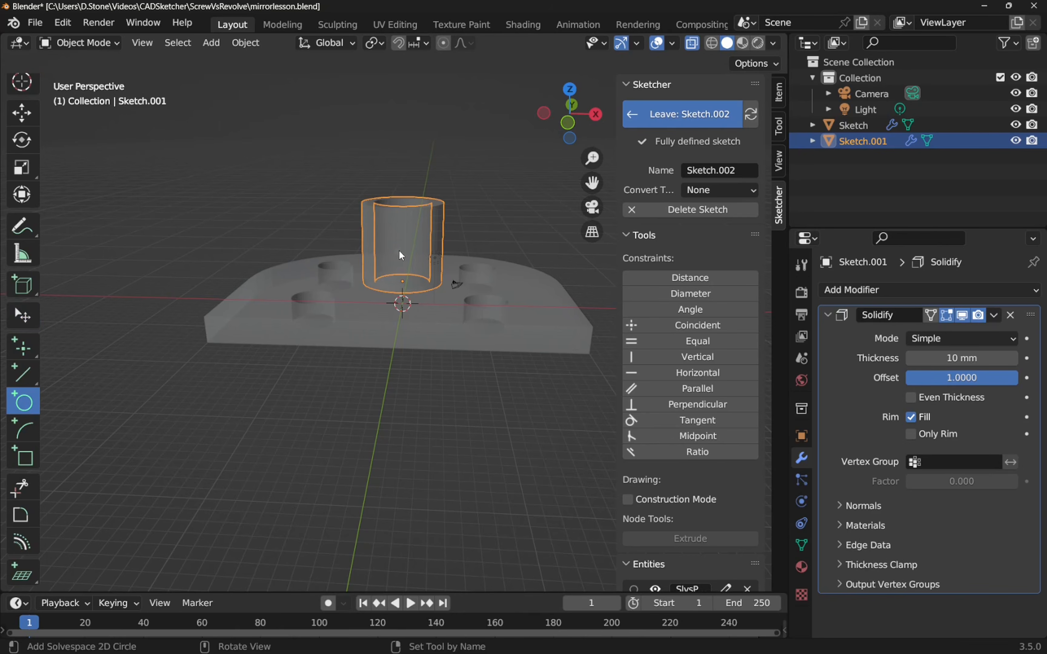
left_click(397, 252)
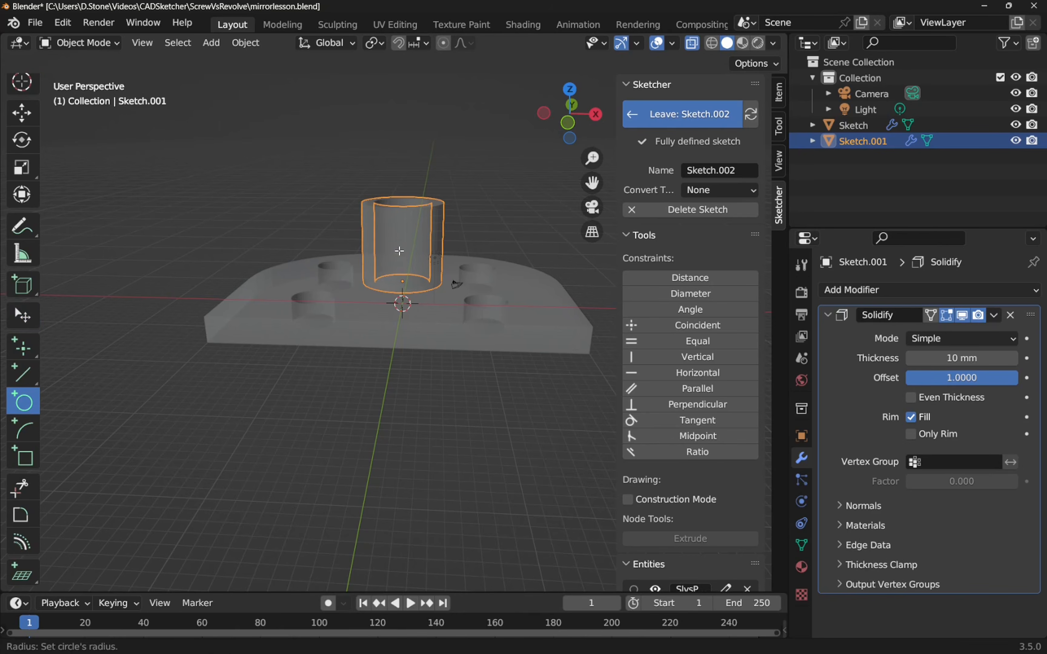
left_click(415, 256)
middle_click_drag(414, 227, 416, 259)
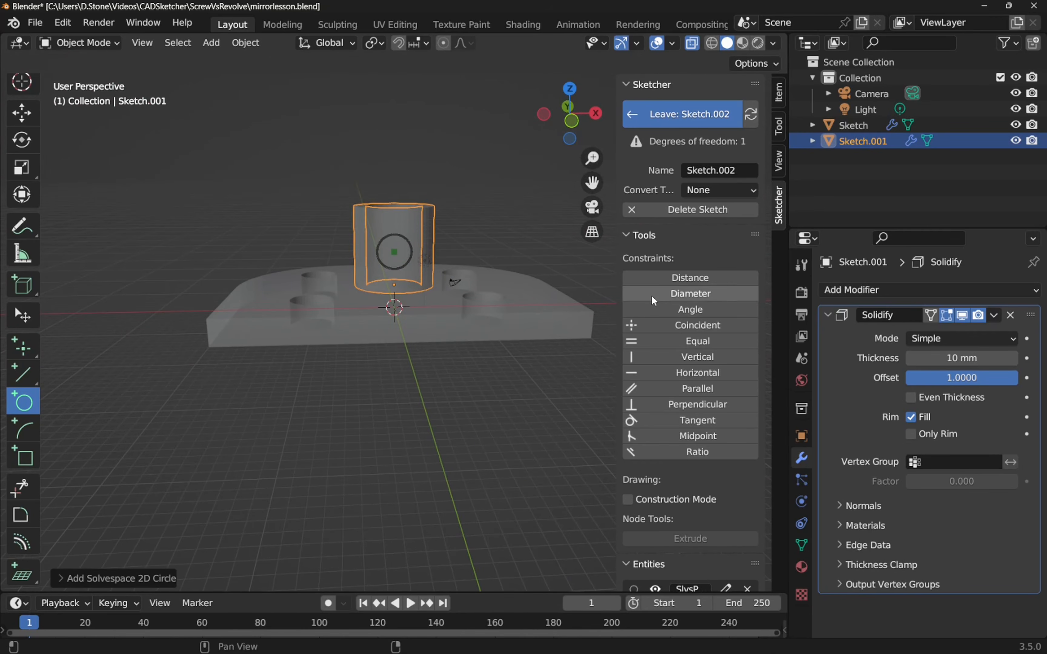
key("Escape")
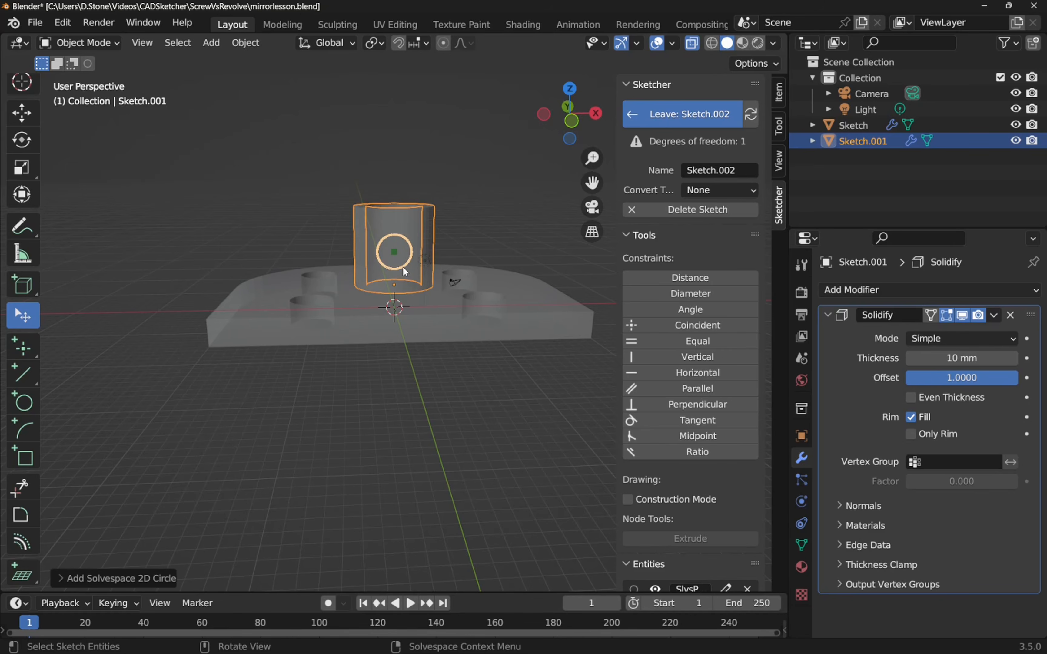
Add a diameter constraint to the circle and set it to 3 mm
left_click(671, 293)
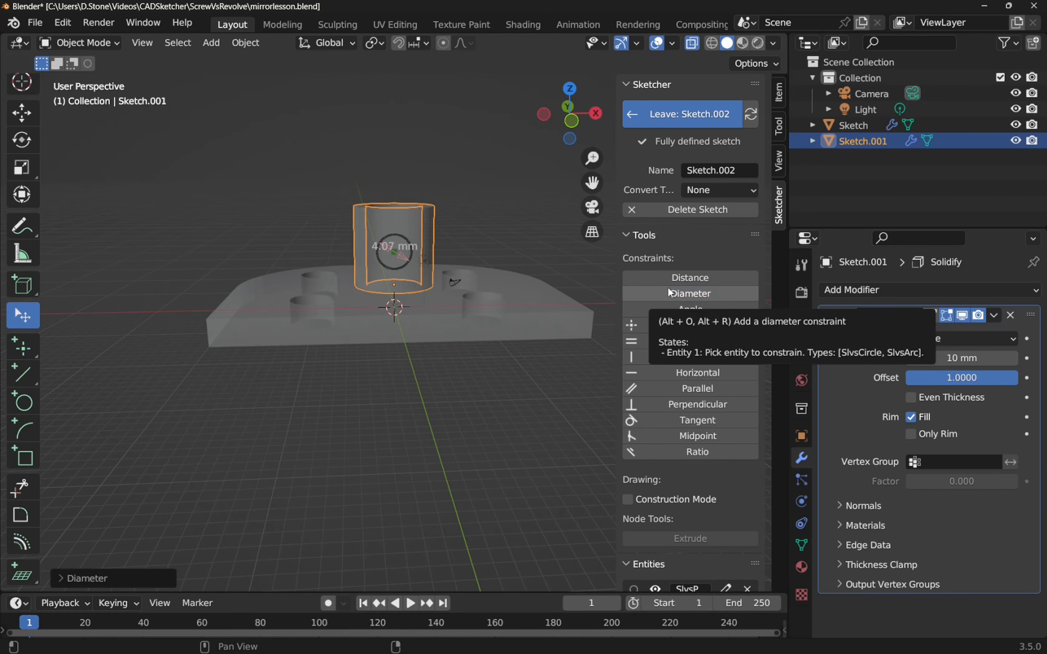
right_click(379, 251)
left_click(374, 295)
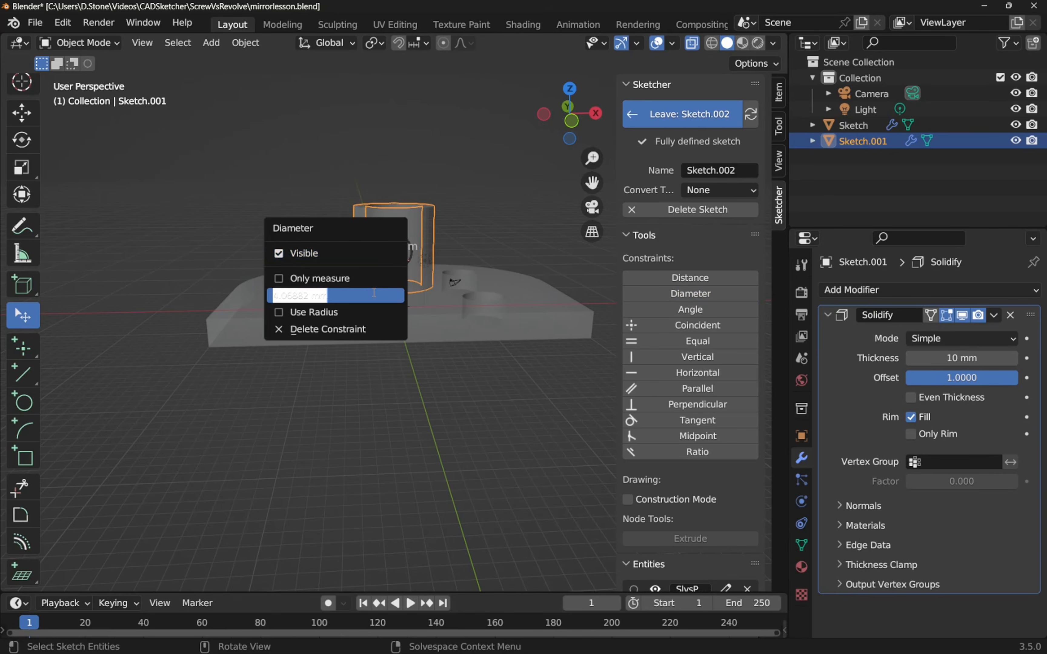
type("3")
key("Return")
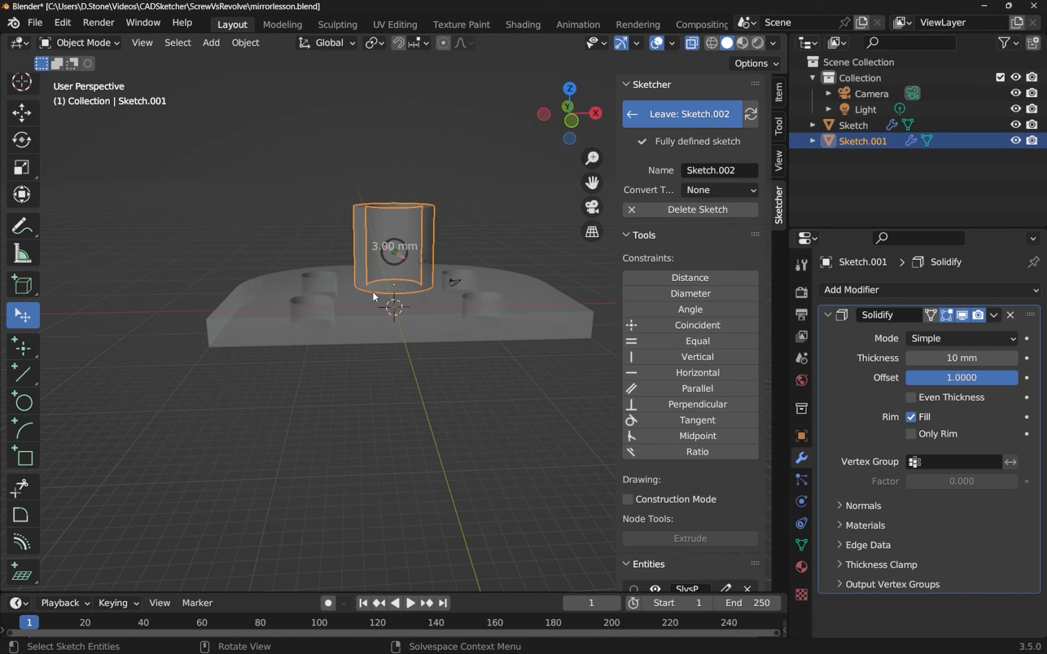
Hide the circle's diameter dimension so that its centre point is free to pick
middle_click_drag(466, 239, 400, 256)
scroll(400, 256, "down", 2)
scroll(400, 256, "up", 5)
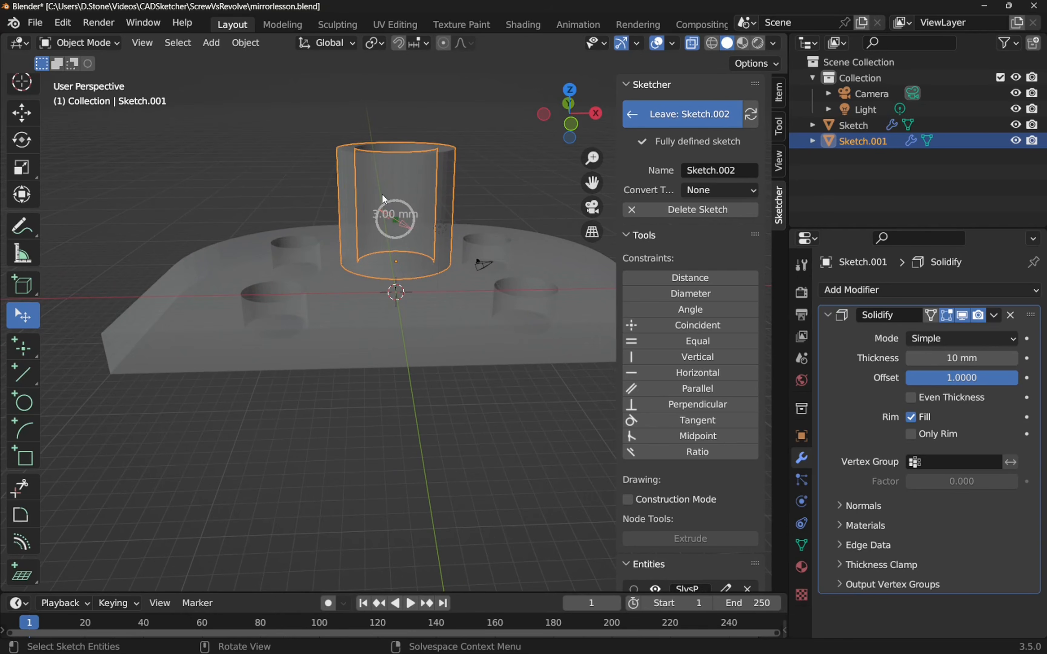
scroll(383, 195, "up", 5)
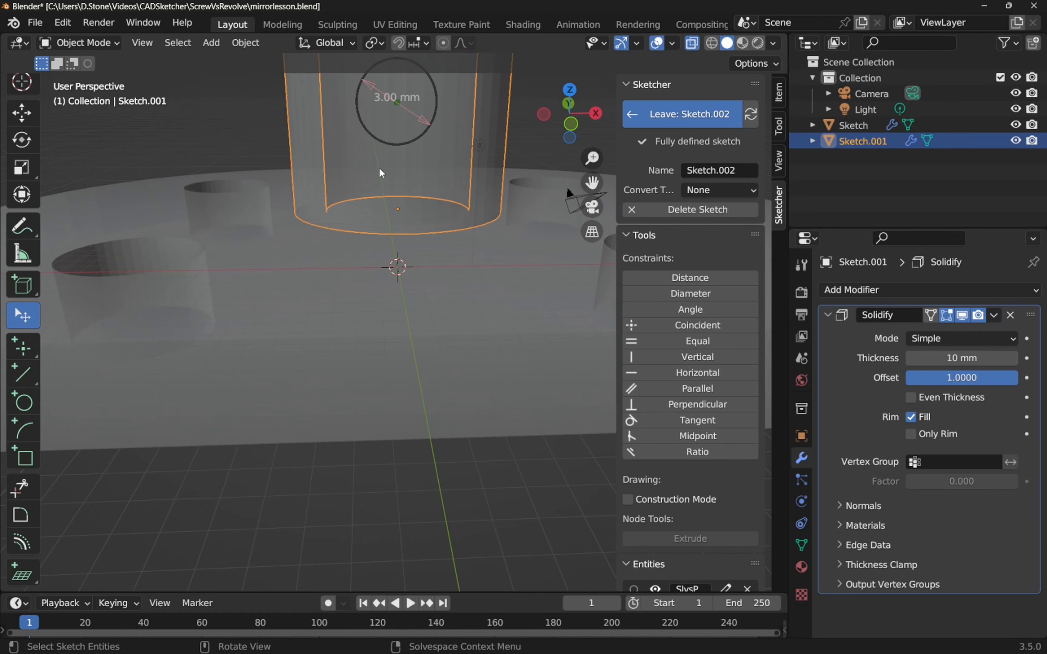
left_click_drag(591, 182, 584, 319)
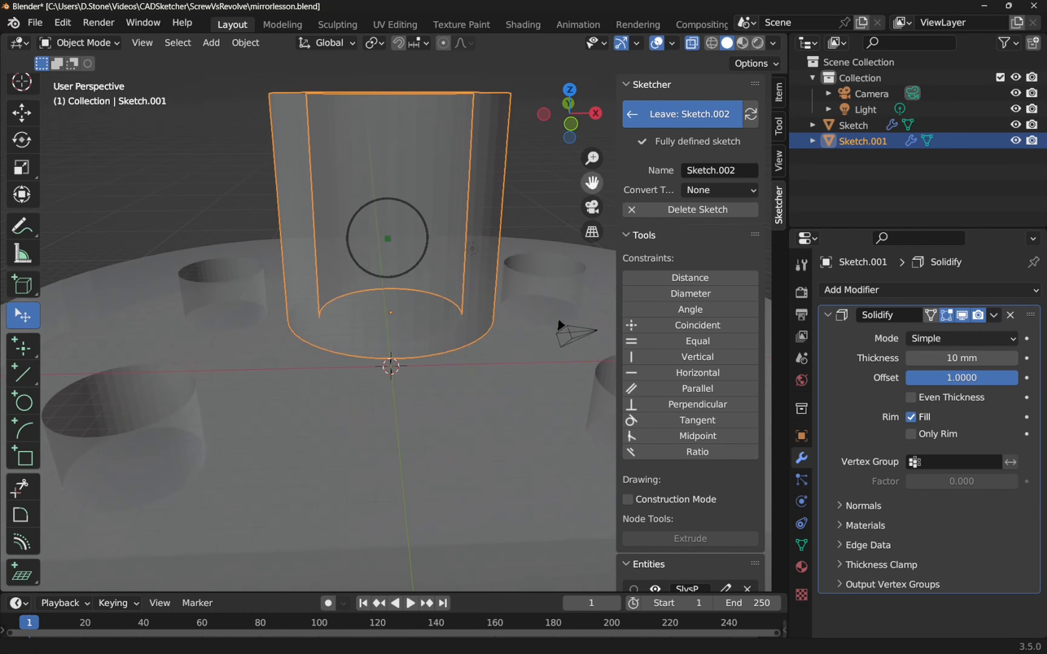
left_click(28, 404)
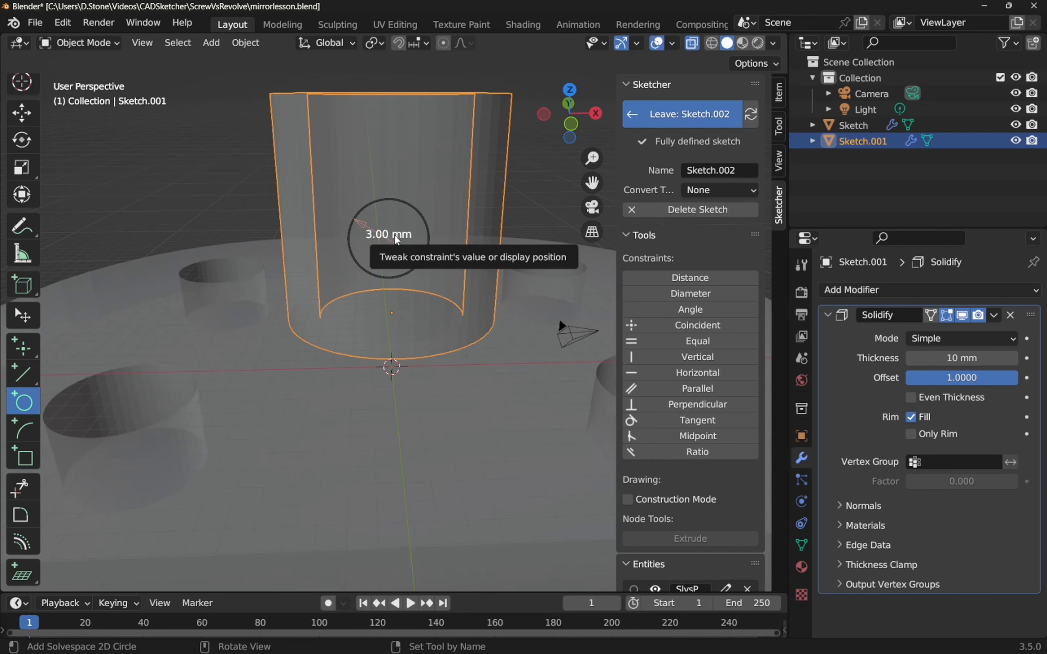
key("Escape")
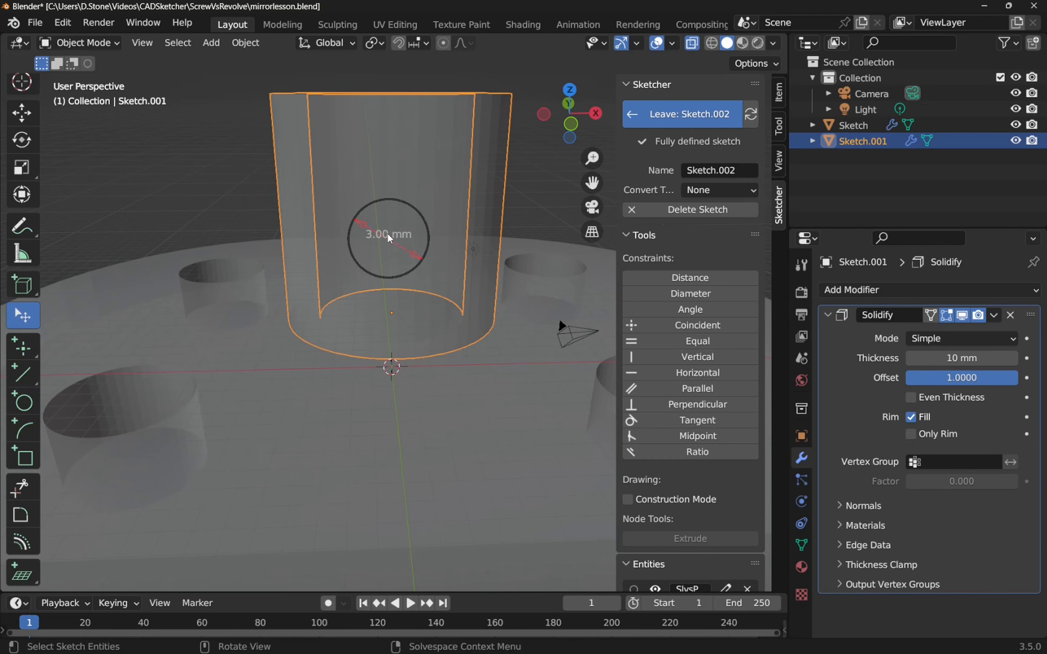
right_click(391, 239)
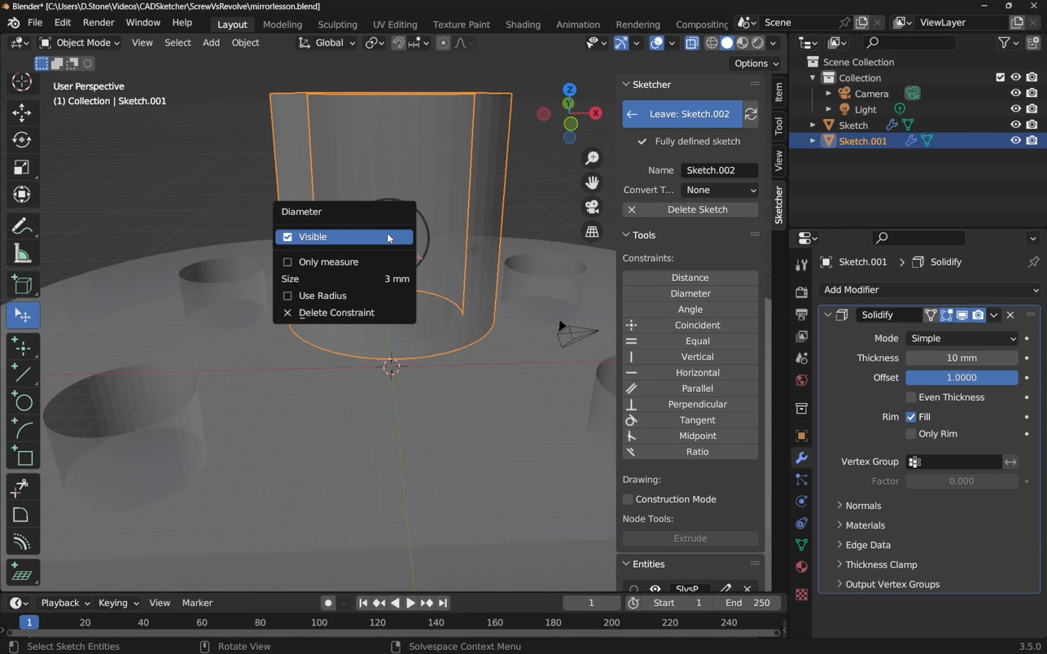
left_click(291, 243)
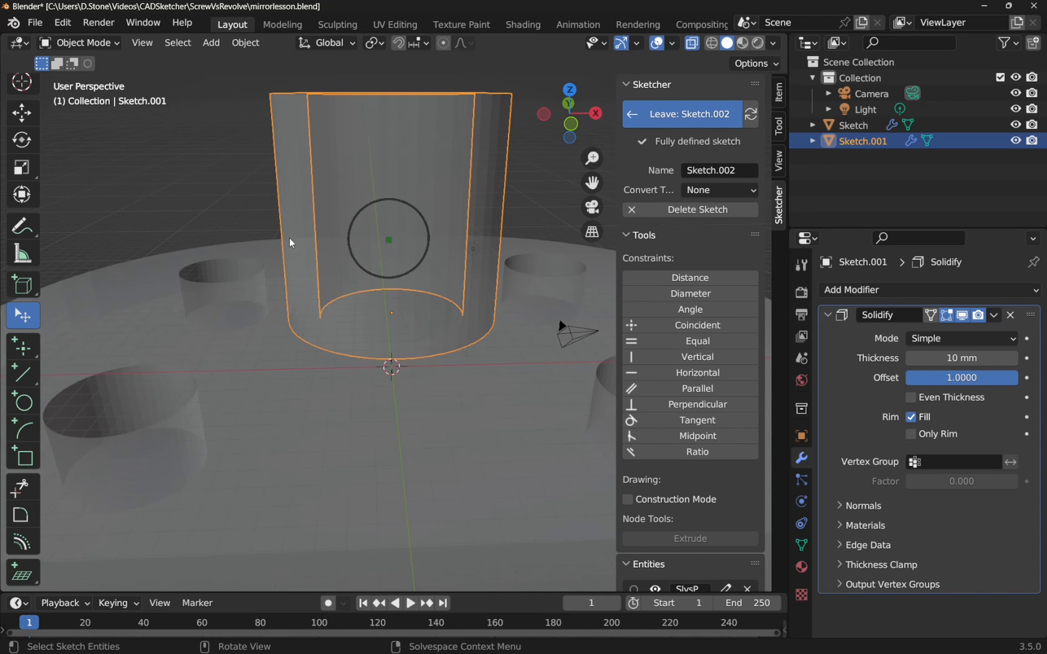
Sketch a smaller concentric circle inside the 3 mm circle, centred on the same origin point
left_click(23, 402)
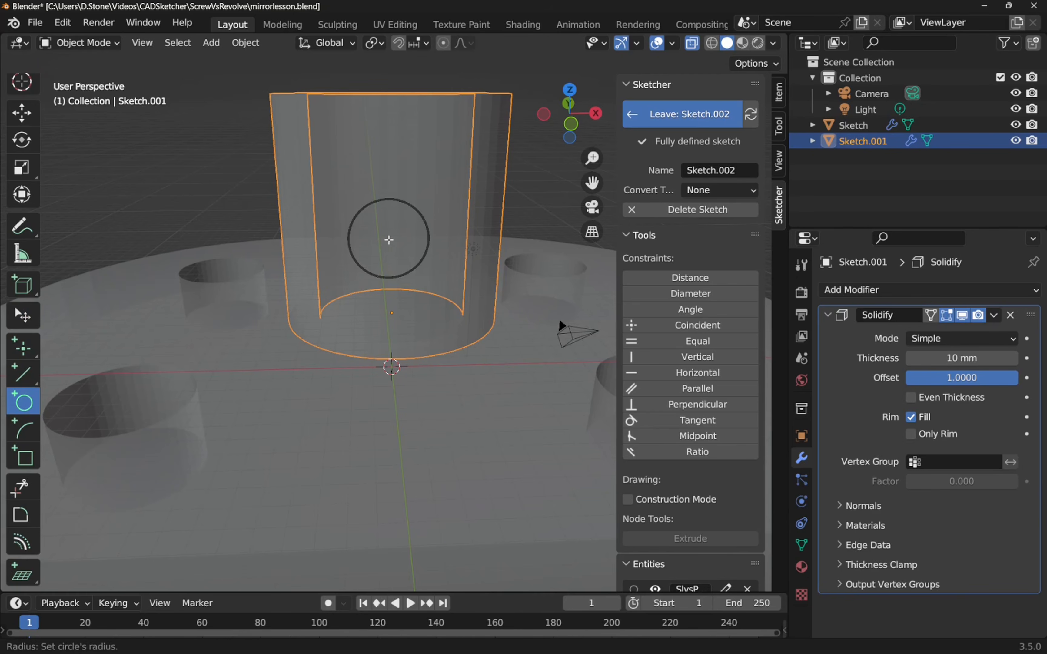
left_click(388, 239)
left_click(413, 242)
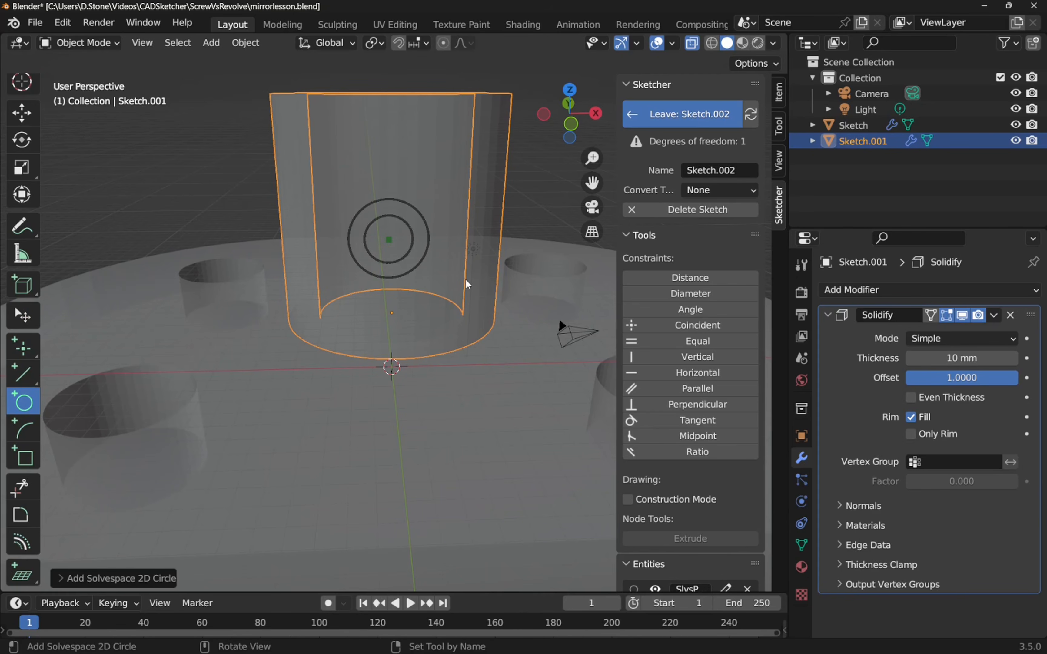
Add a diameter constraint to the inner circle and set it to 2 mm
key("Escape")
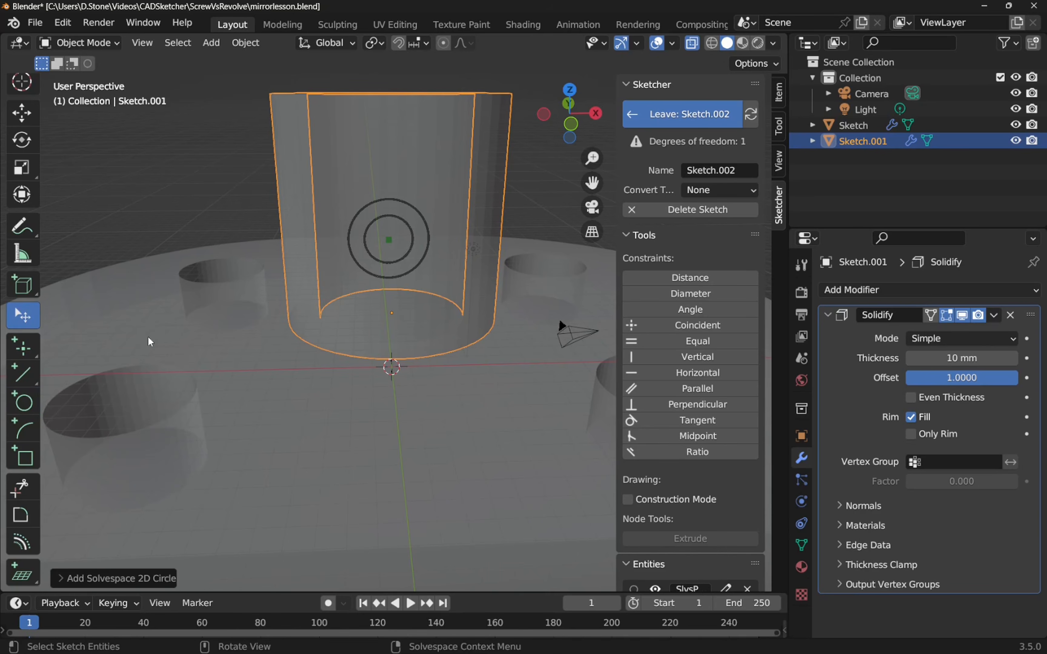
left_click(675, 301)
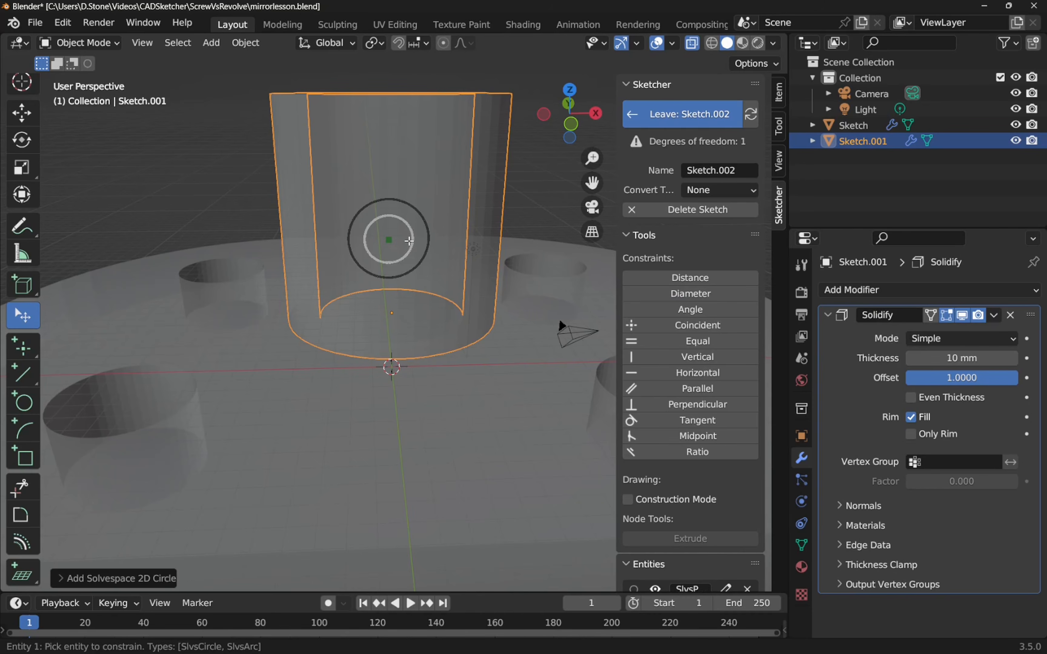
left_click(413, 246)
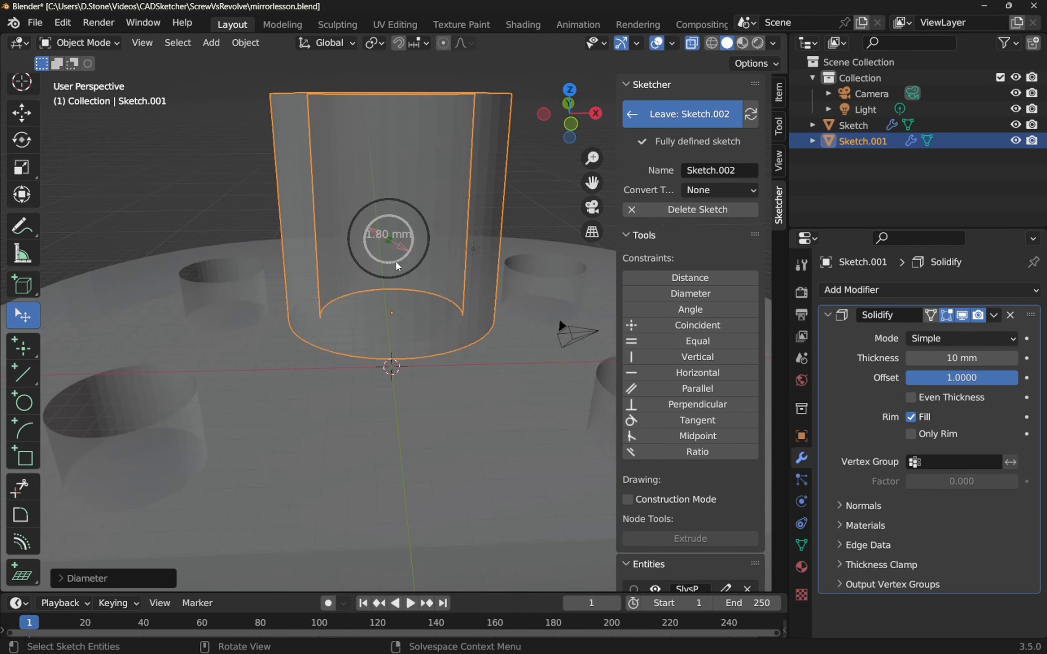
right_click(403, 242)
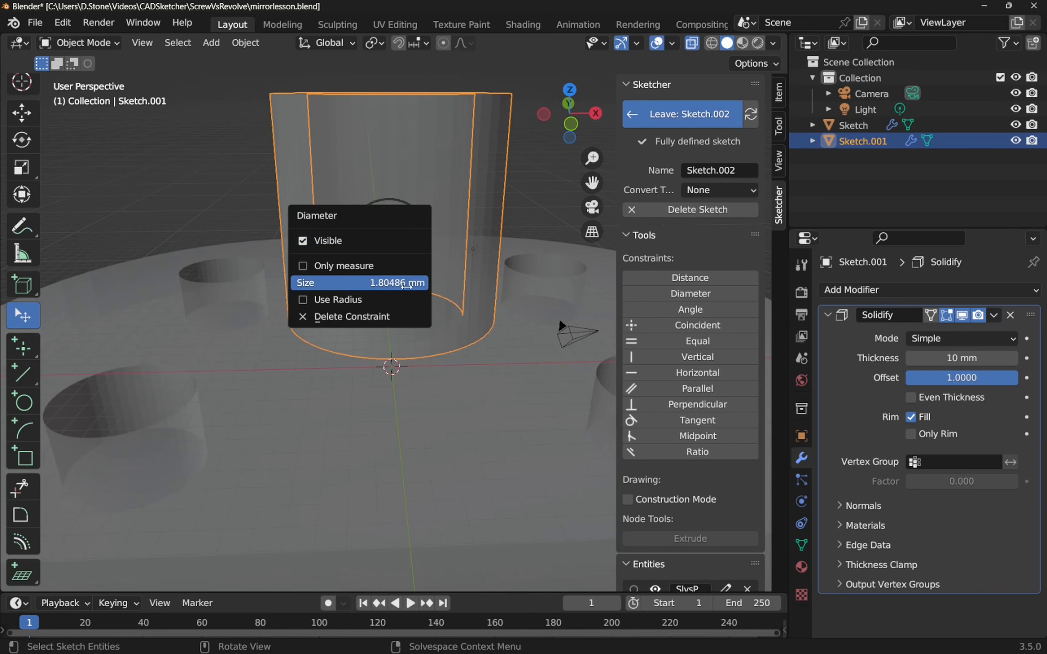
left_click(403, 284)
type("2")
key("Return")
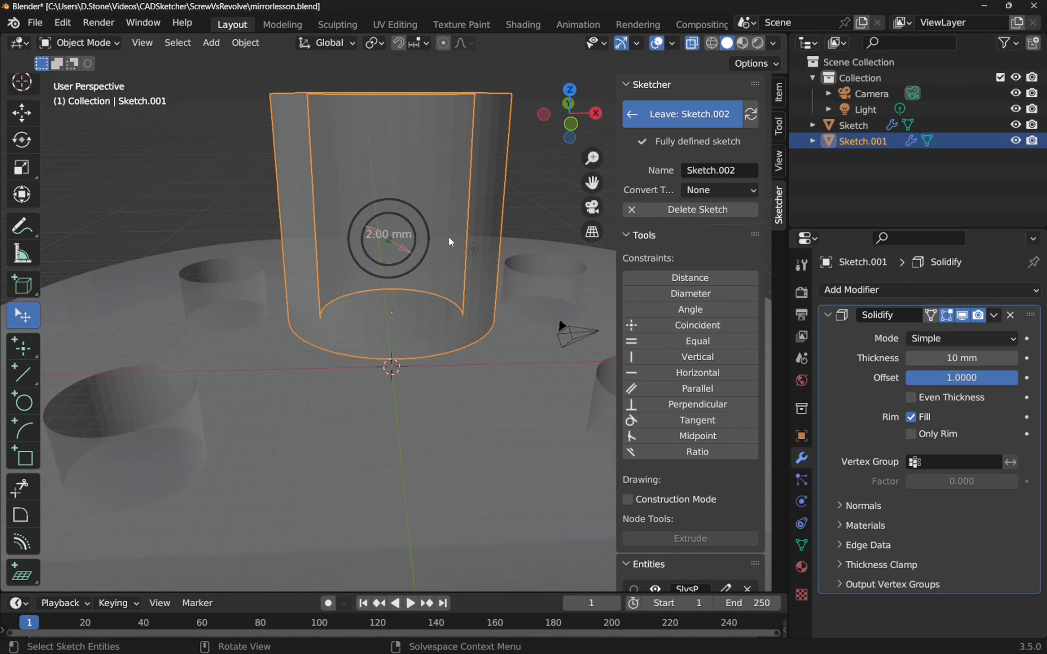
Convert the two-circle sketch to a filled mesh and leave the sketch
mouse_move(447, 243)
middle_mouse_down()
mouse_move(378, 306)
mouse_move(298, 340)
mouse_move(274, 371)
mouse_move(303, 372)
mouse_move(345, 332)
middle_mouse_up()
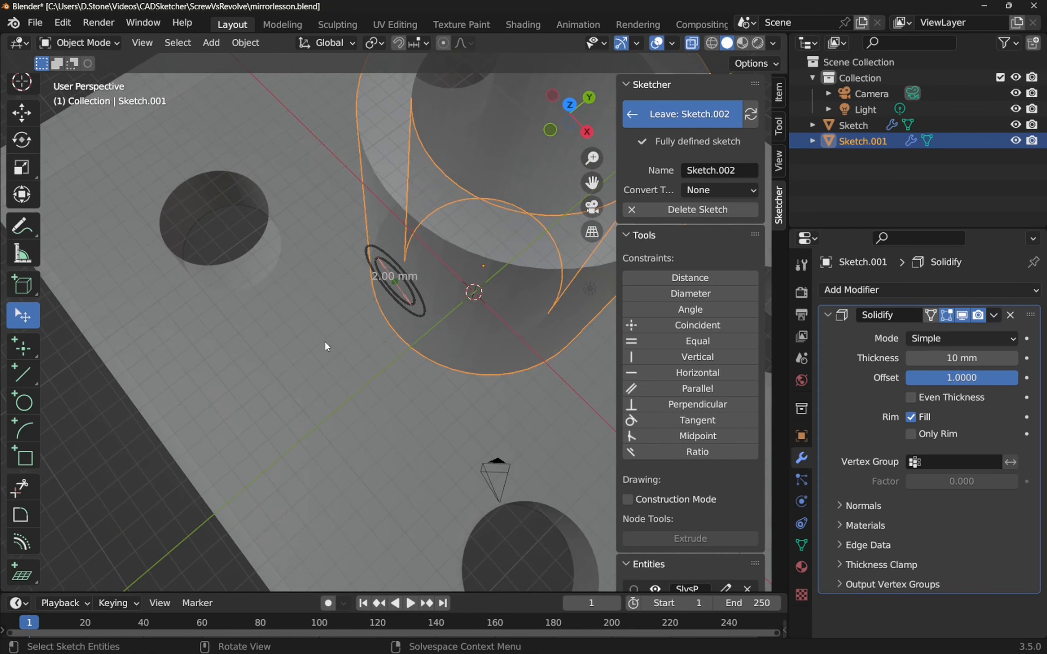
left_click(698, 191)
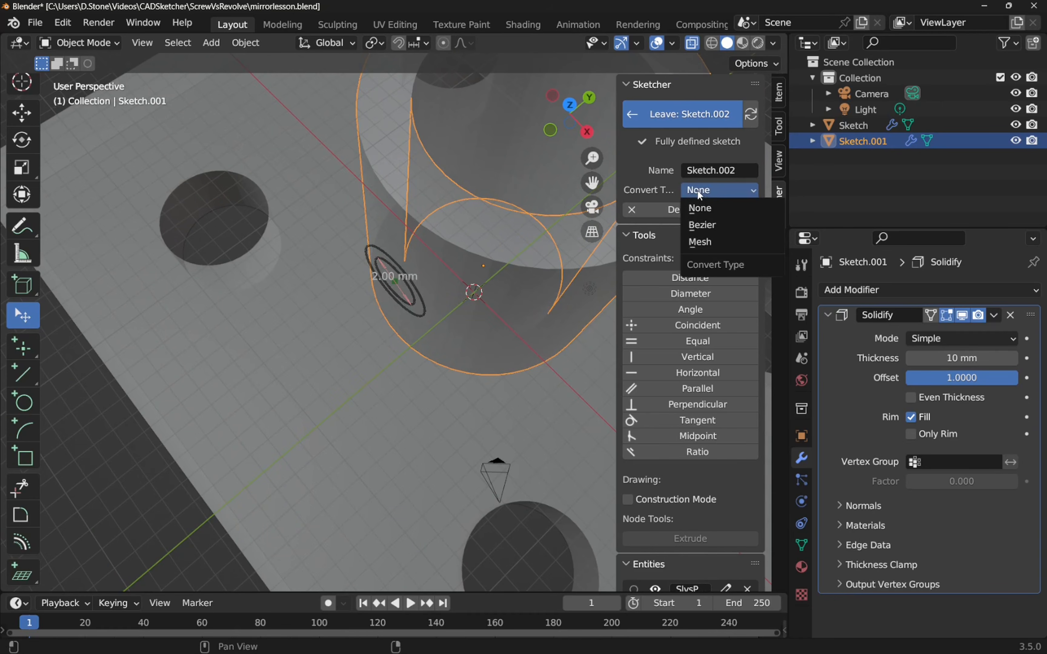
left_click(696, 241)
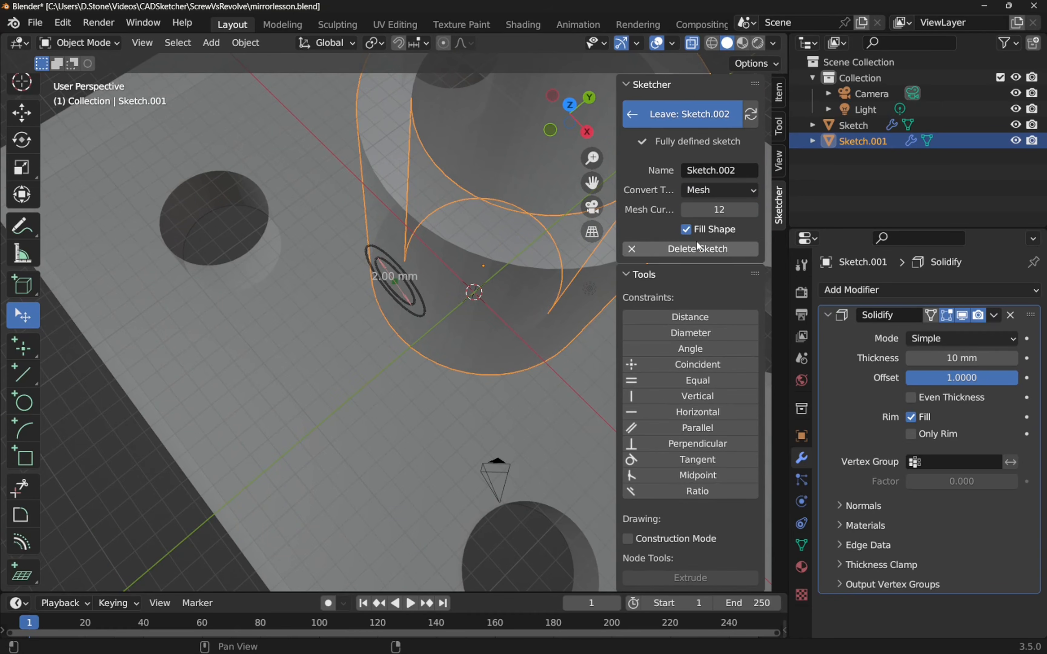
left_click(683, 119)
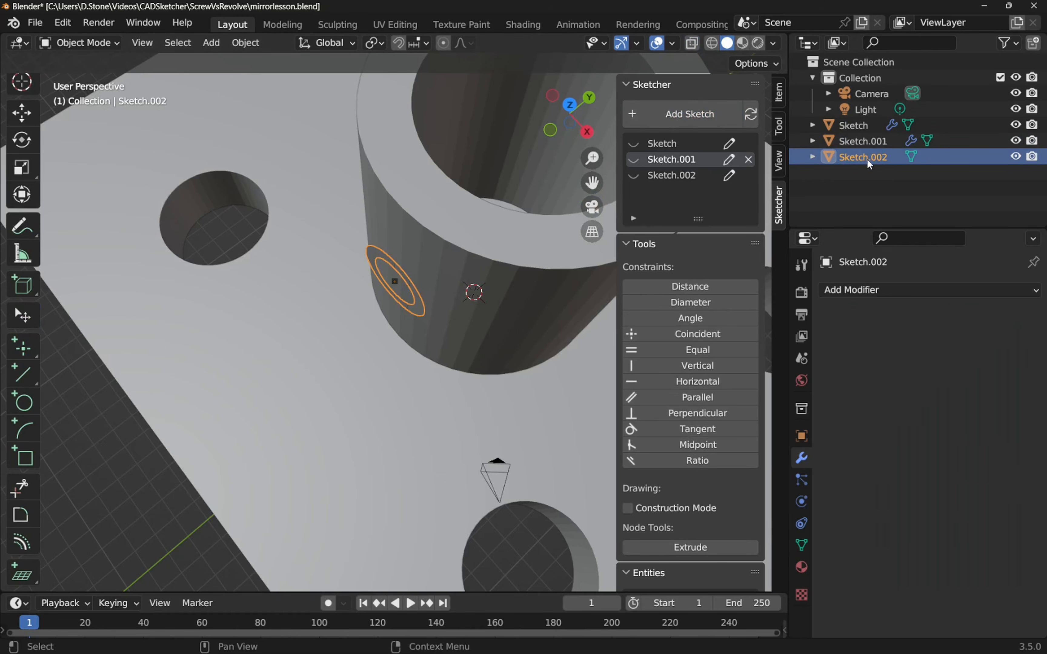
Add a Solidify modifier to the ring-shaped mesh and set its thickness to 2 mm
left_click(906, 294)
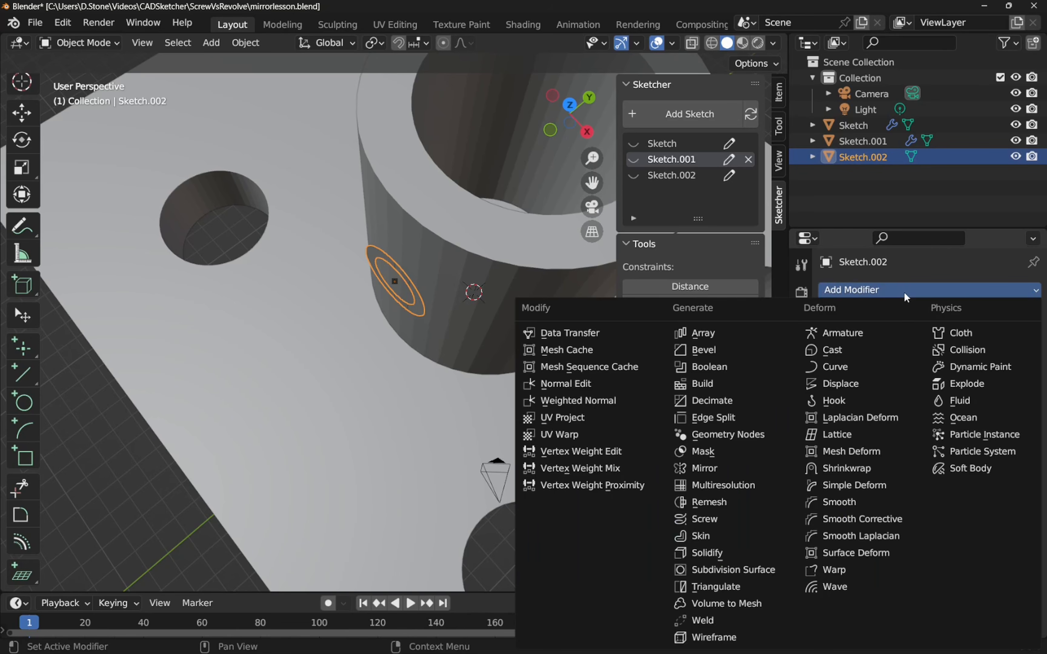
left_click(692, 553)
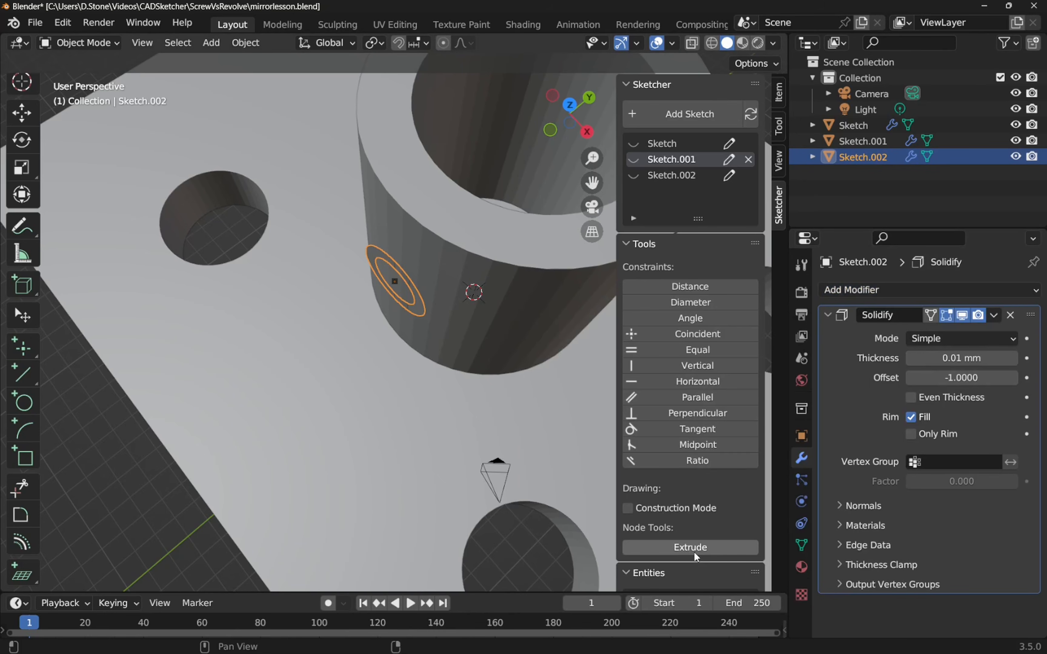
left_click(949, 359)
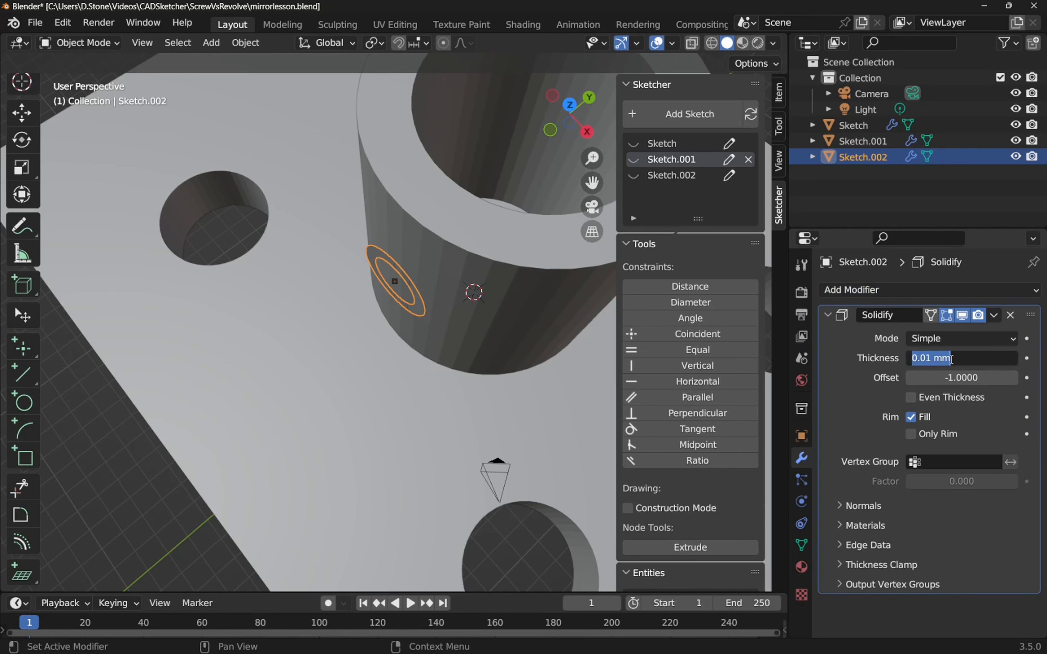
type("2")
key("Return")
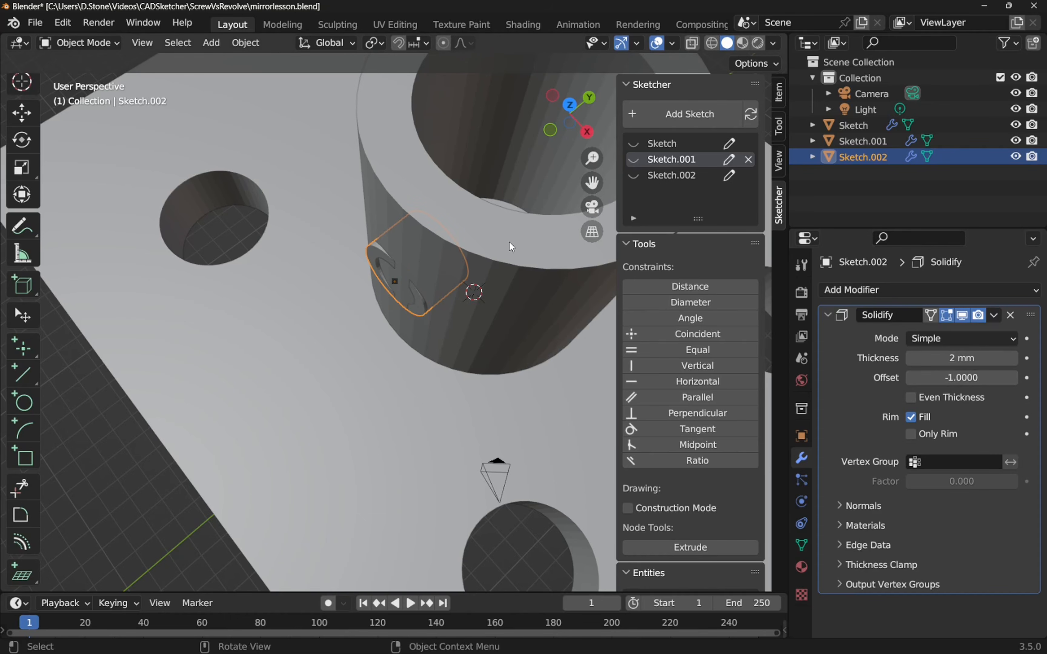
Try a Solidify offset of about -0.65 on the side tube, and return it to -1
mouse_move(506, 242)
middle_mouse_down()
mouse_move(460, 261)
mouse_move(444, 303)
mouse_move(482, 260)
middle_mouse_up()
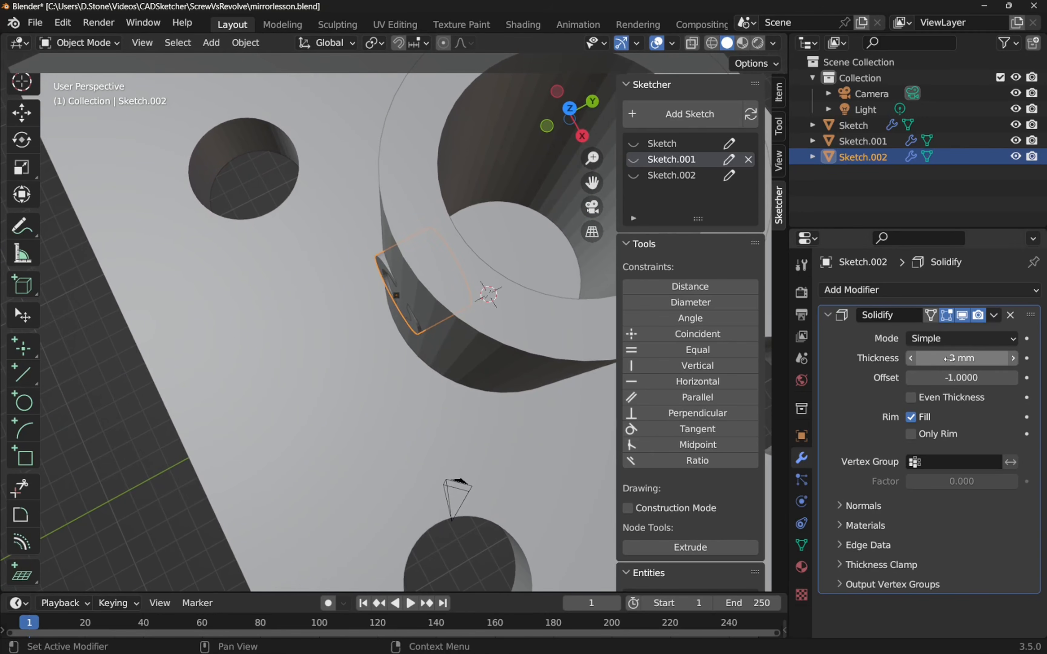
left_click_drag(952, 377, 991, 376)
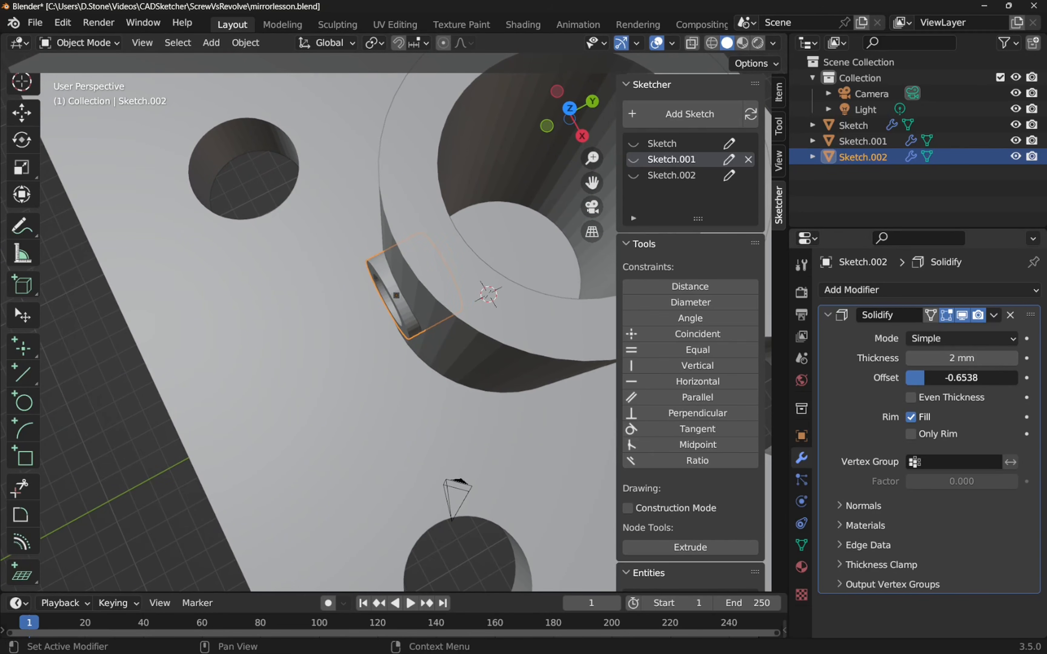
left_click(951, 376)
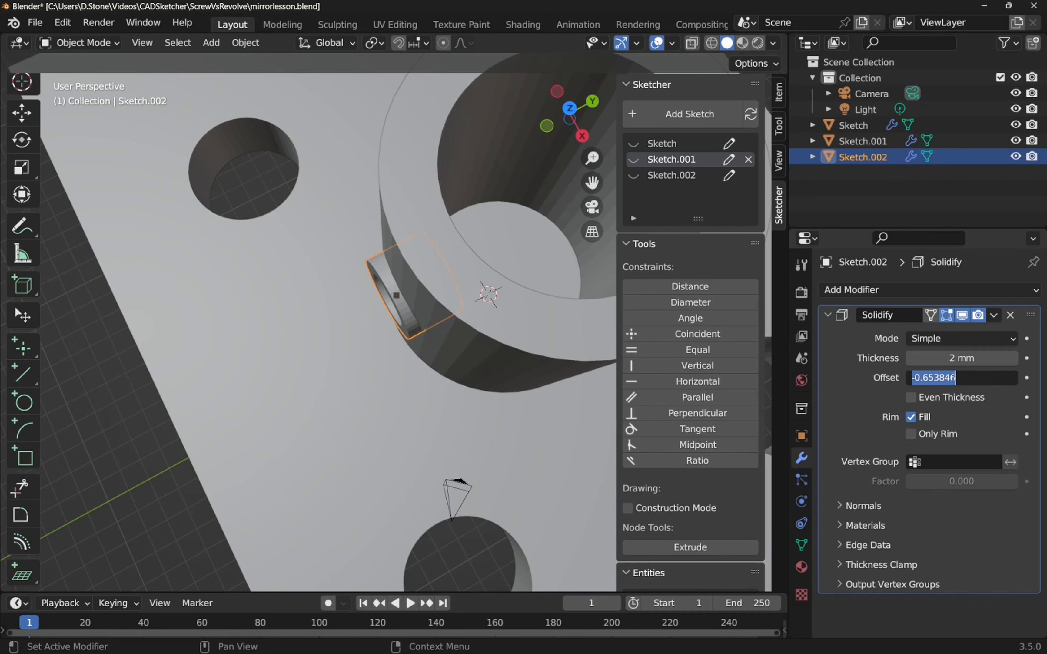
type("-1")
key("Return")
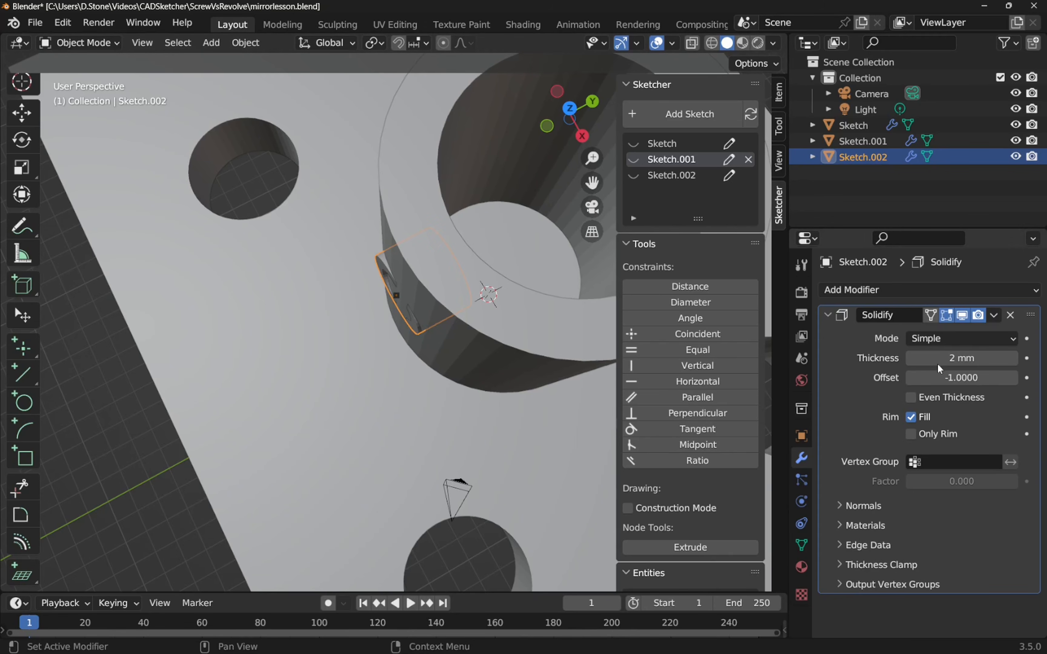
Flip the side tube's Solidify offset to 1 so it points outward, and reduce it to 0.5 to overlap the tube wall
left_click(959, 377)
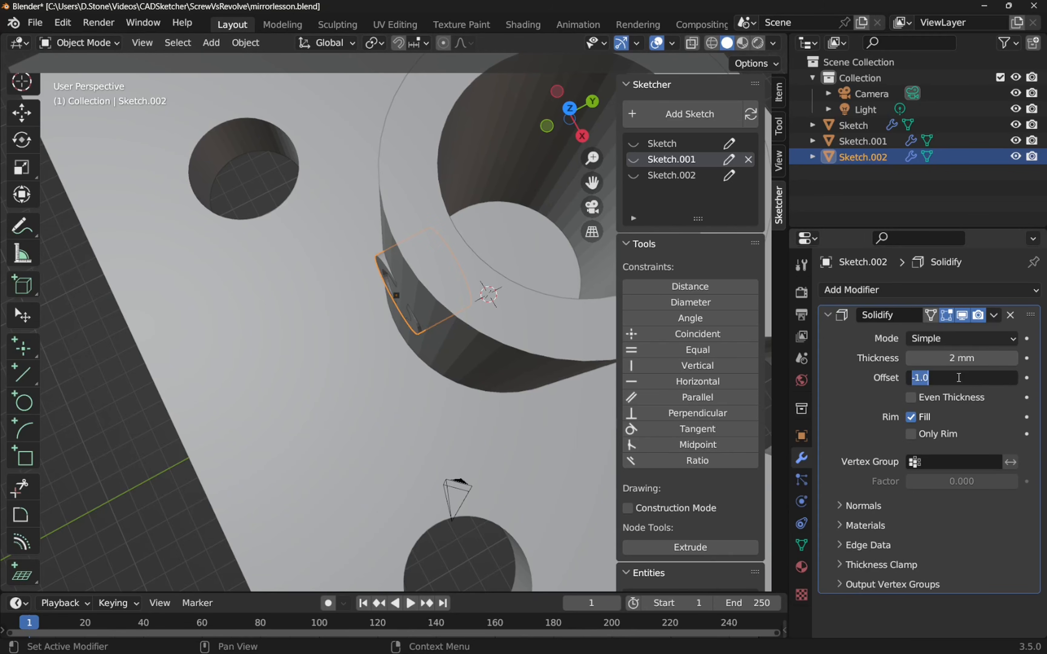
type("1")
key("Return")
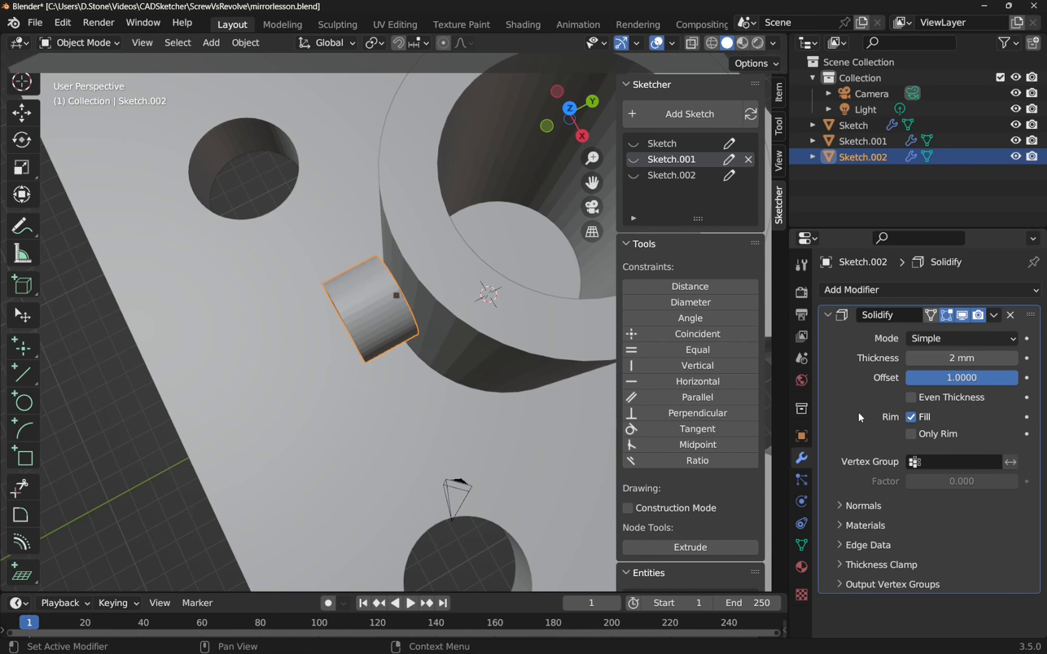
middle_click_drag(396, 277, 389, 301)
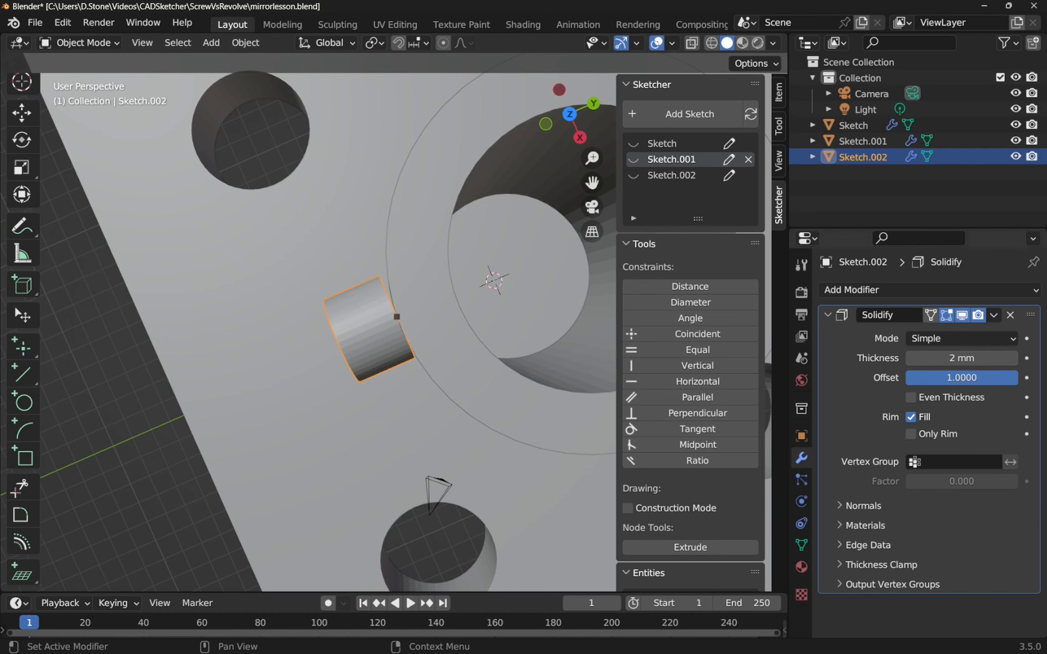
left_click_drag(962, 377, 905, 377)
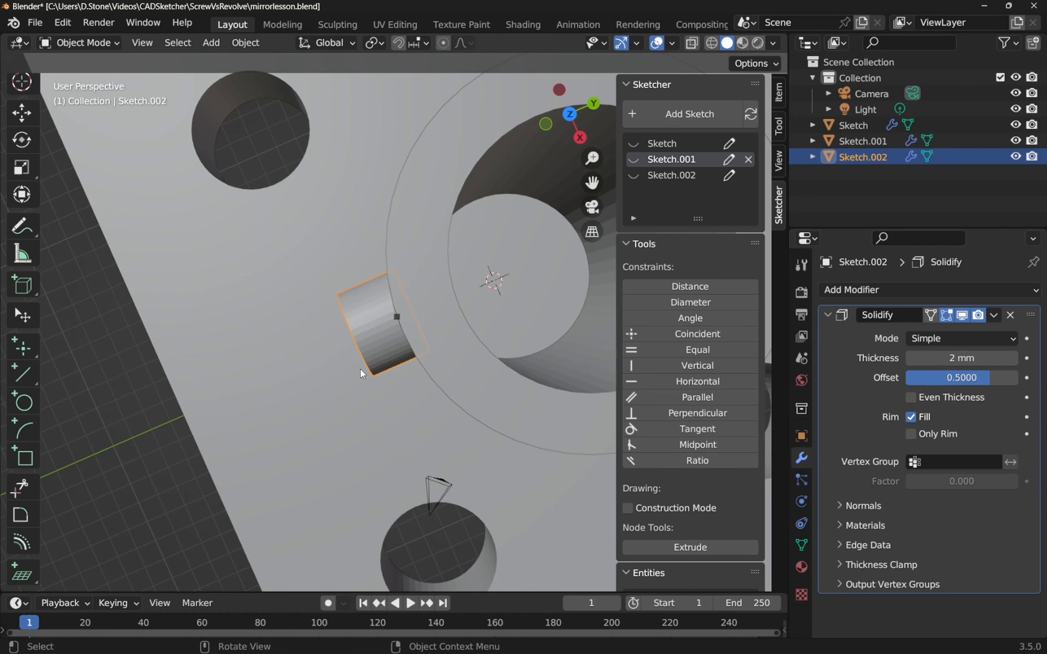
middle_click_drag(406, 366, 448, 375)
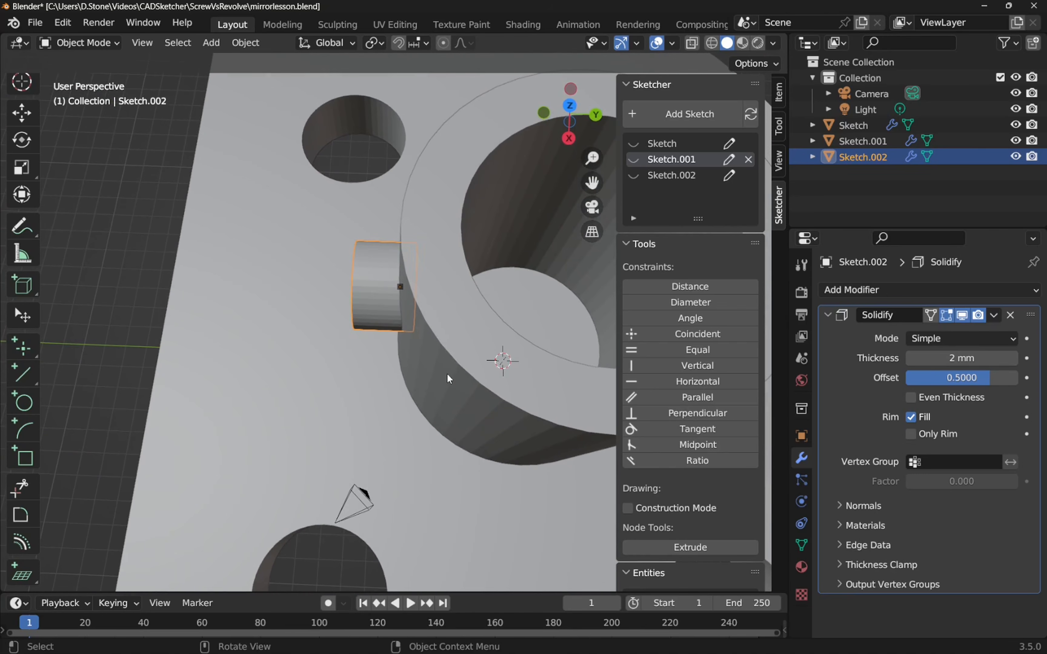
Collapse the Solidify settings and add a Mirror modifier to the side tube
scroll(423, 365, "down", 6)
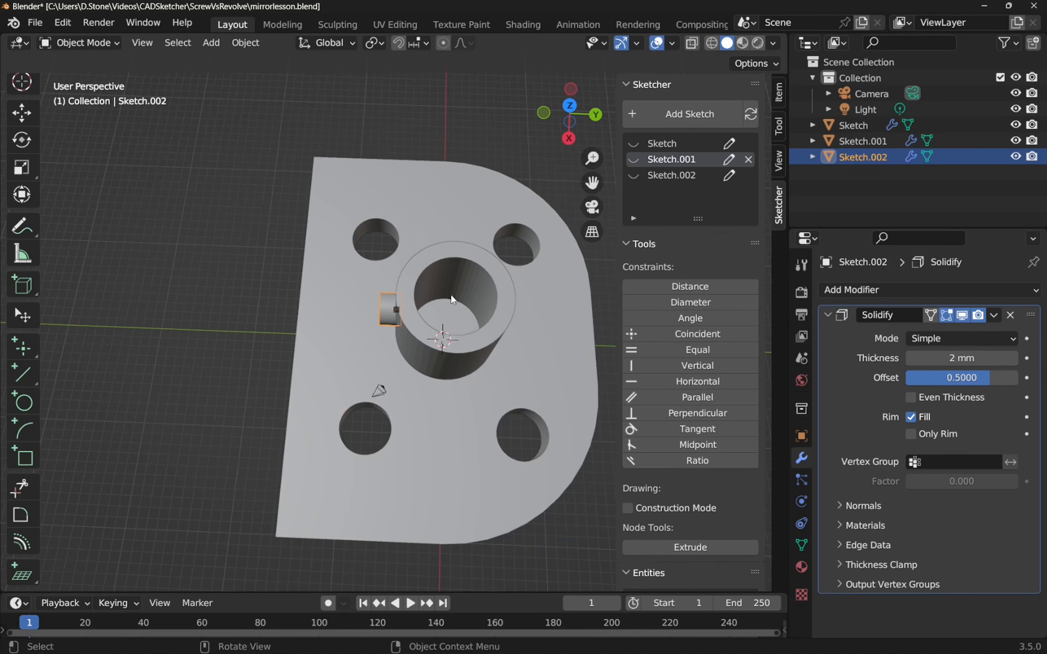
middle_click_drag(451, 295, 428, 318)
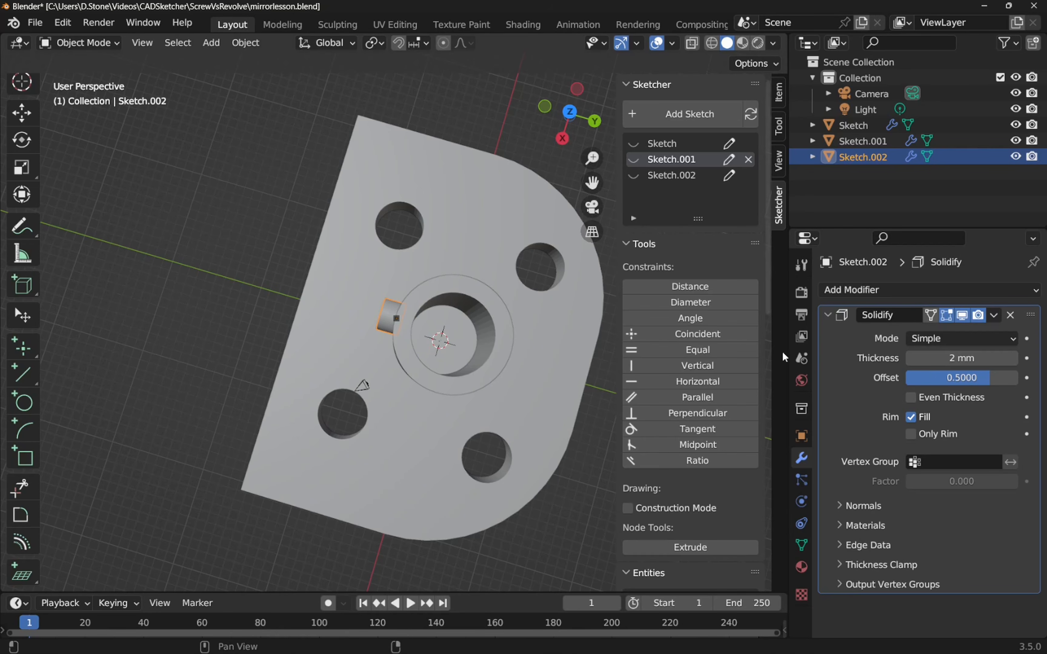
left_click(827, 315)
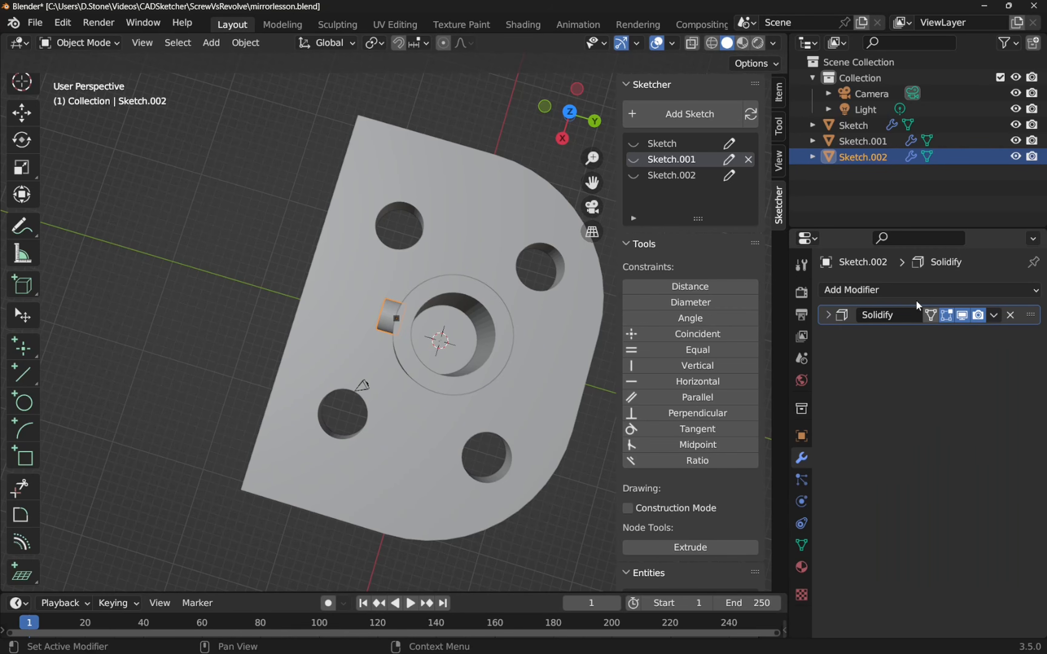
left_click(1026, 294)
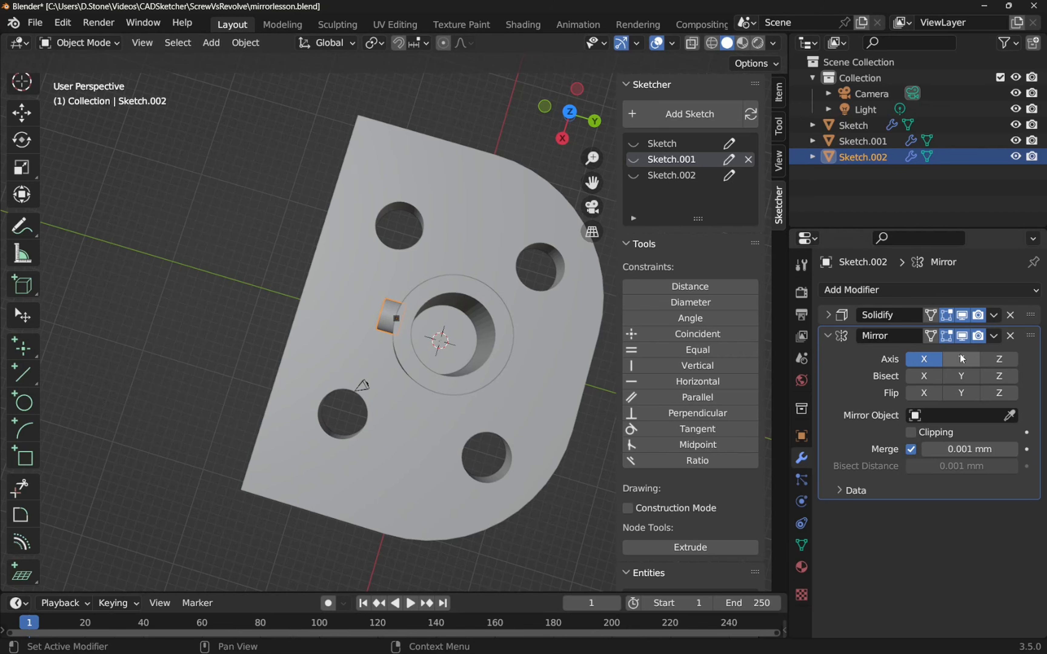
Change the side tube's mirror axis from X to Z only
middle_click_drag(354, 267, 422, 357)
left_click_drag(569, 116, 510, 138)
left_click_drag(363, 342, 533, 337)
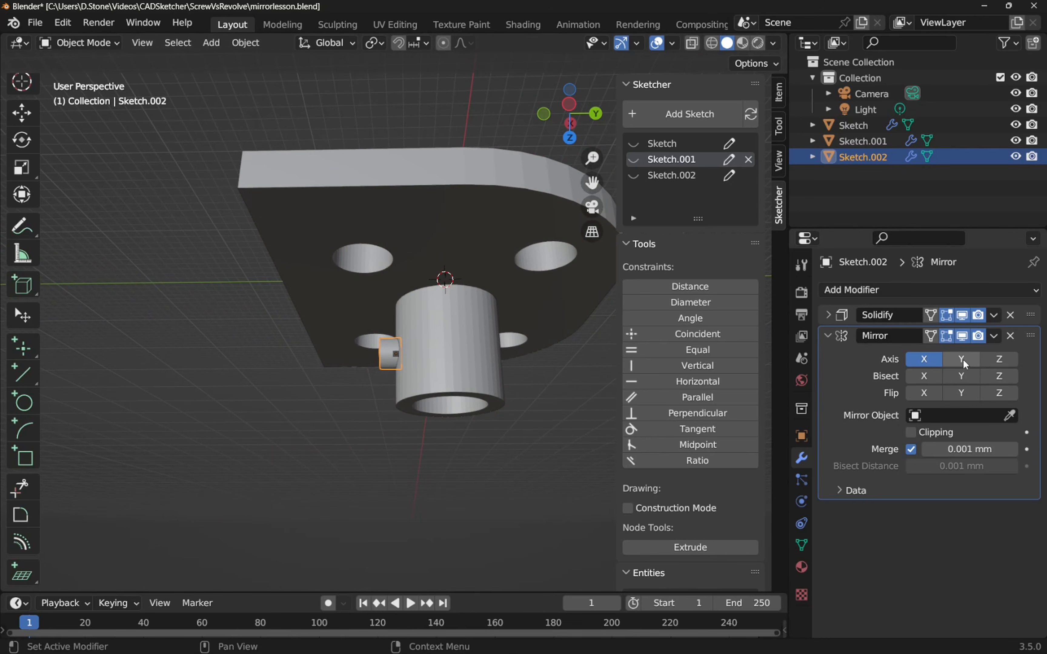
left_click(925, 363)
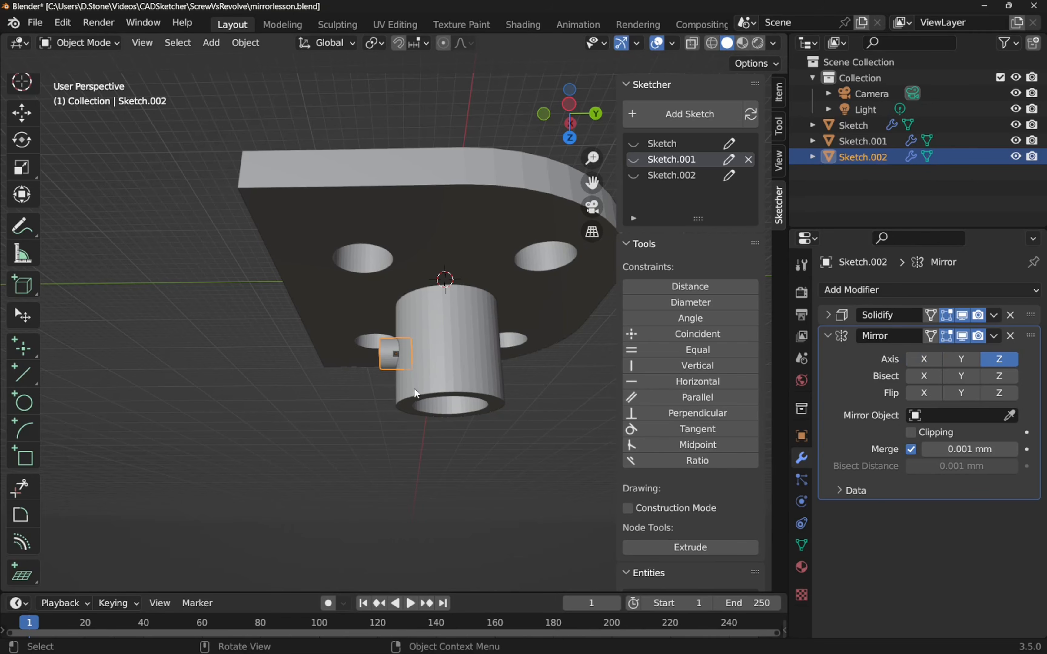
mouse_move(401, 357)
middle_mouse_down()
mouse_move(430, 316)
mouse_move(441, 333)
mouse_move(420, 331)
mouse_move(413, 344)
middle_mouse_up()
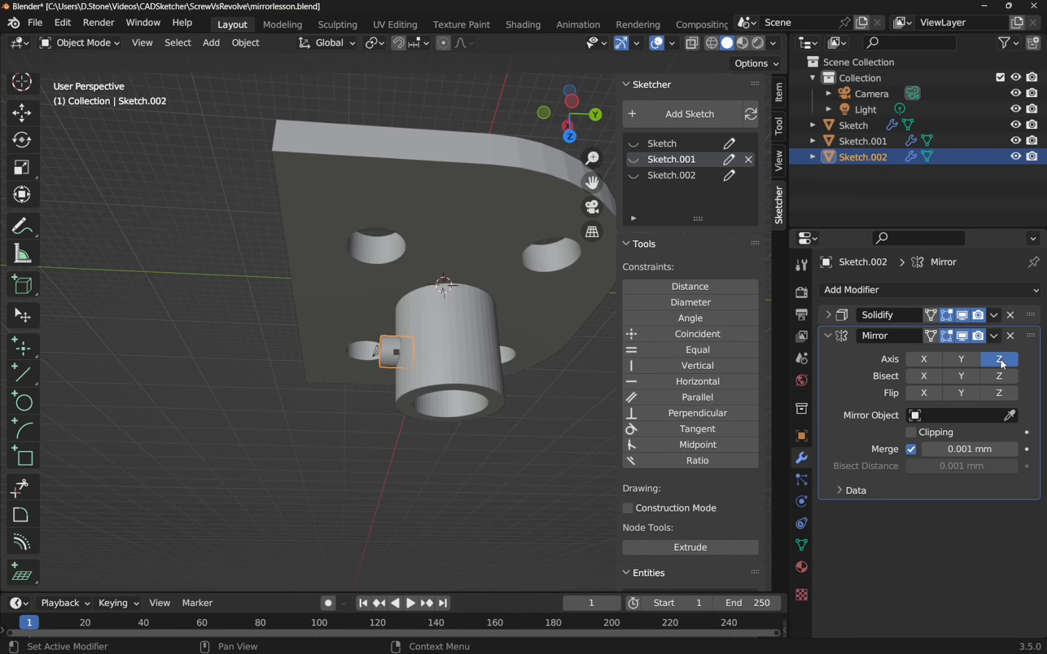
middle_click_drag(511, 415, 420, 314)
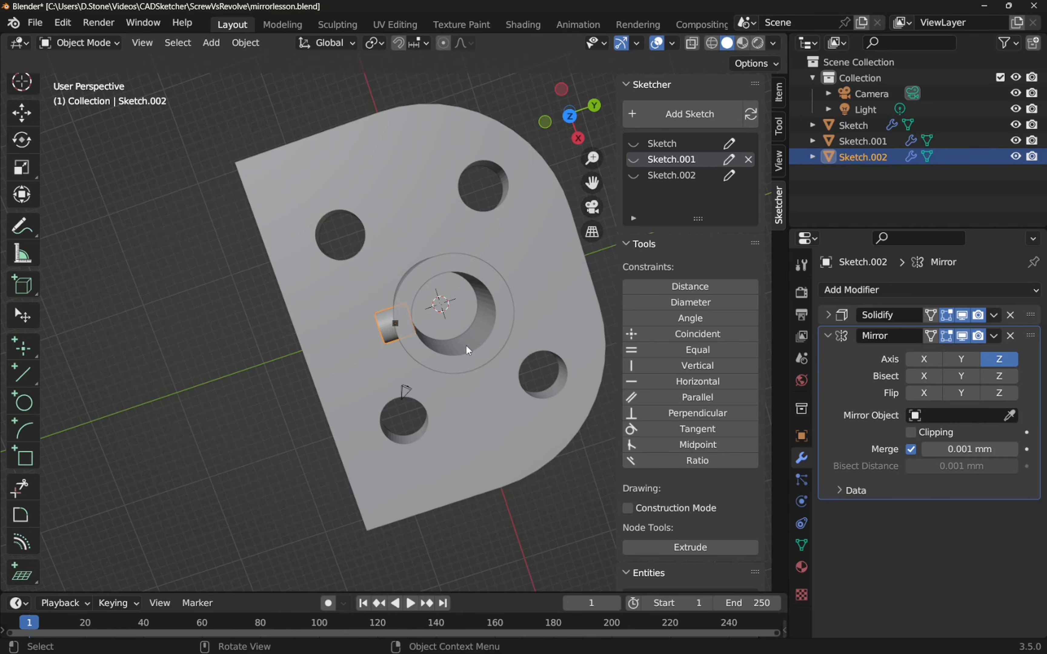
mouse_move(468, 347)
middle_mouse_down()
mouse_move(441, 352)
mouse_move(458, 337)
middle_mouse_up()
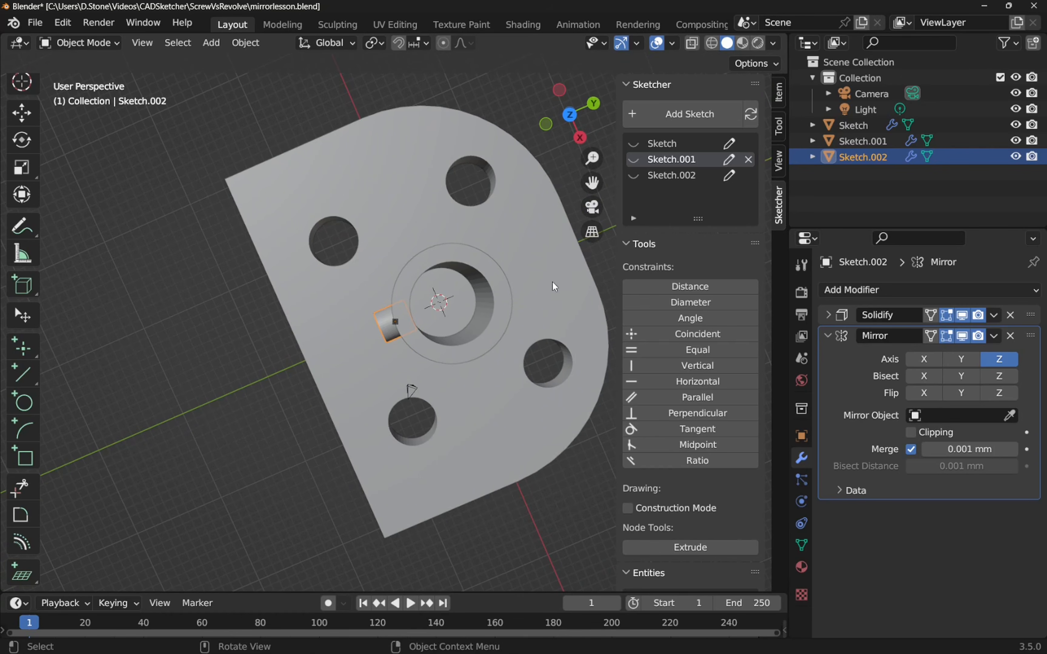
left_click(999, 359)
Set the side tube's origin to the 3D cursor so its Z-axis mirror copy lands on the opposite side of the tall tube
right_click(437, 303)
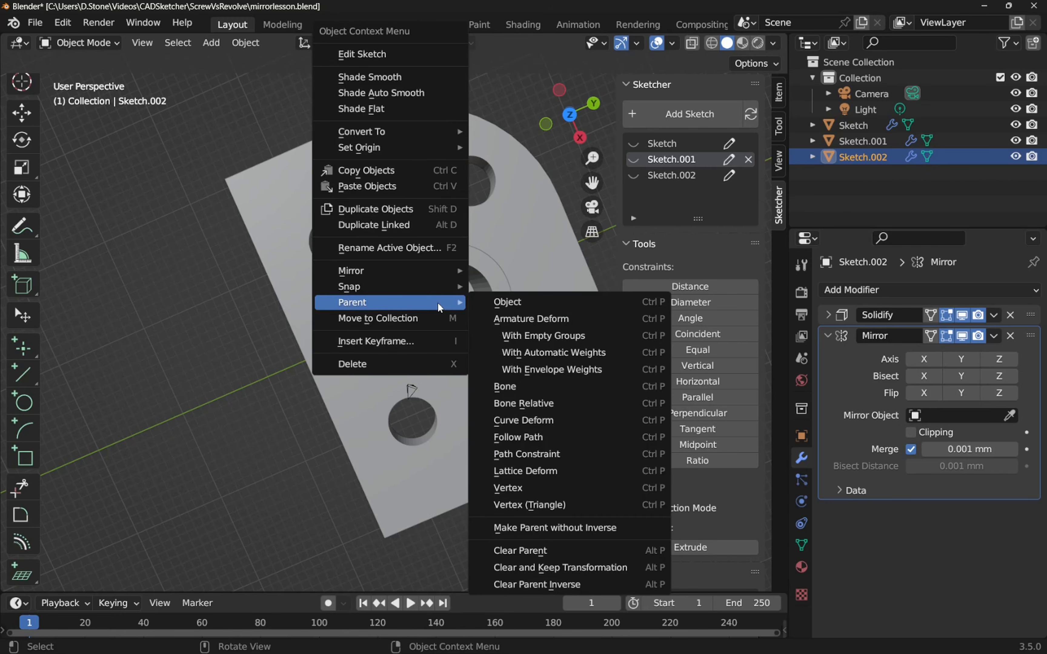
mouse_move(414, 150)
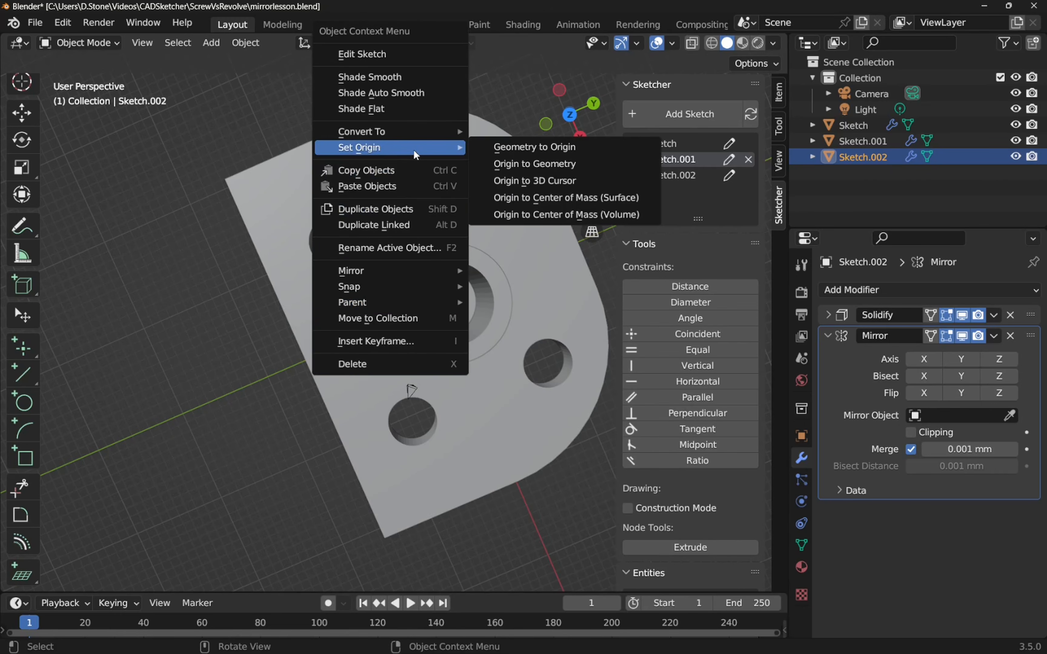
left_click(572, 181)
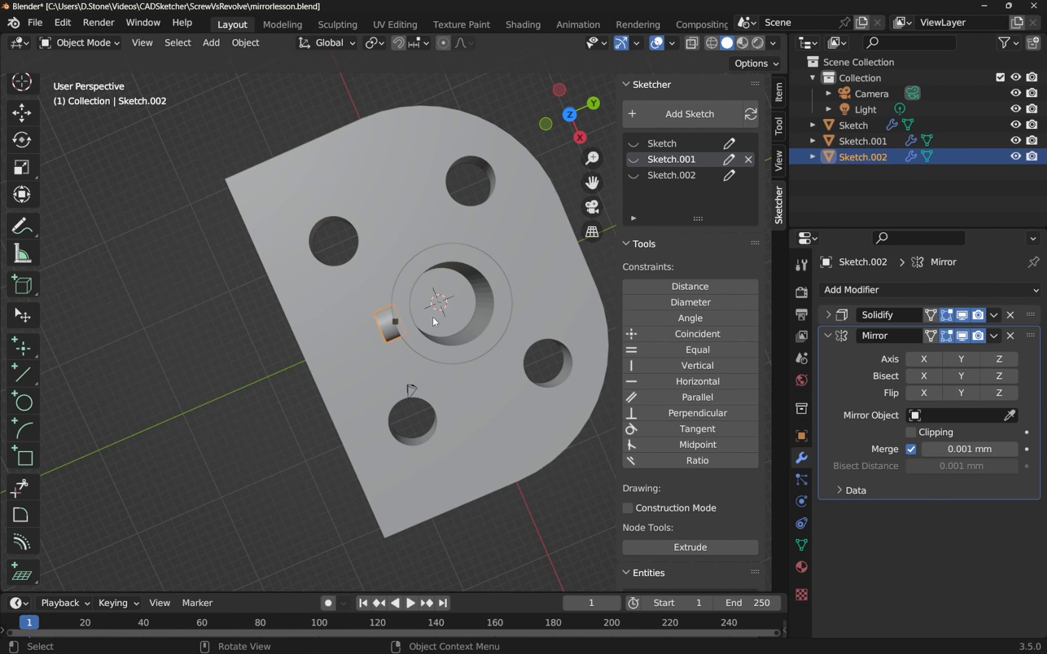
right_click(440, 301)
mouse_move(439, 302)
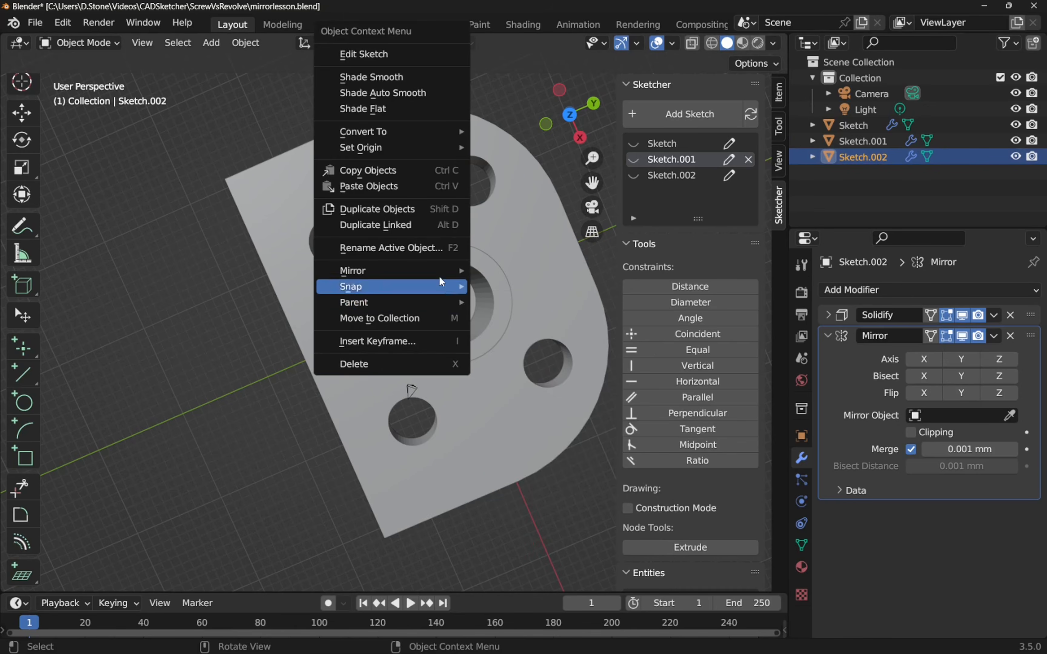
mouse_move(406, 147)
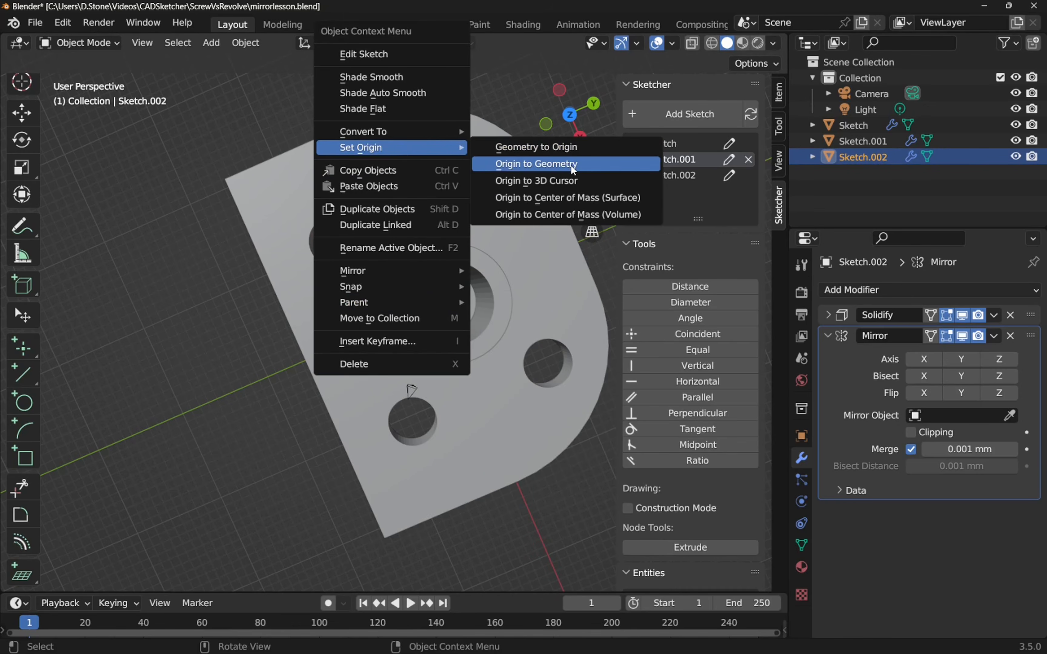
left_click(574, 179)
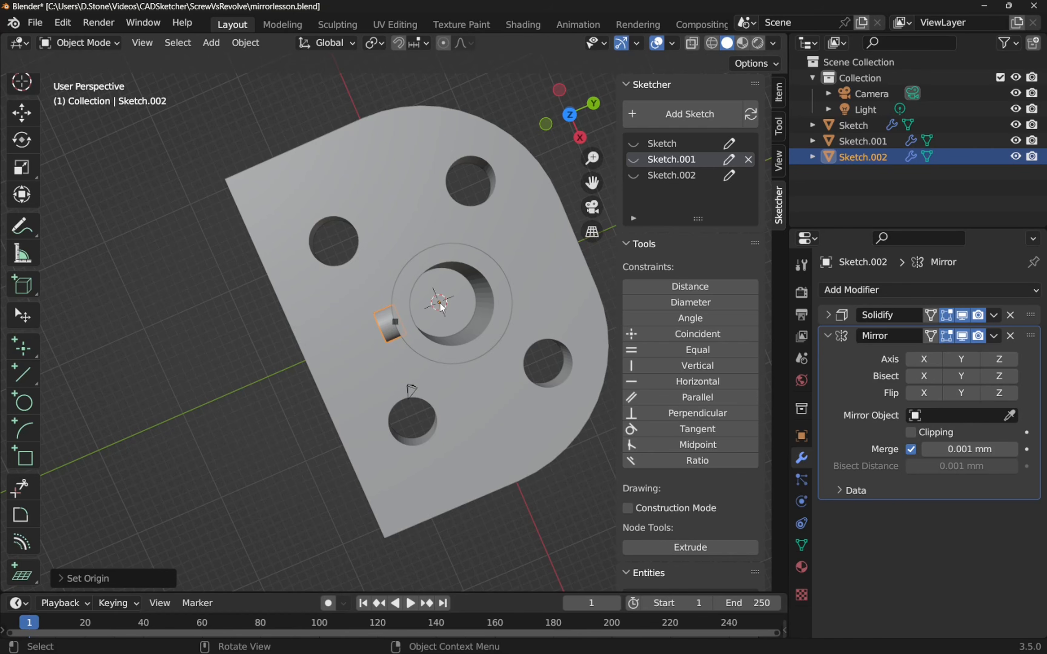
left_click(999, 360)
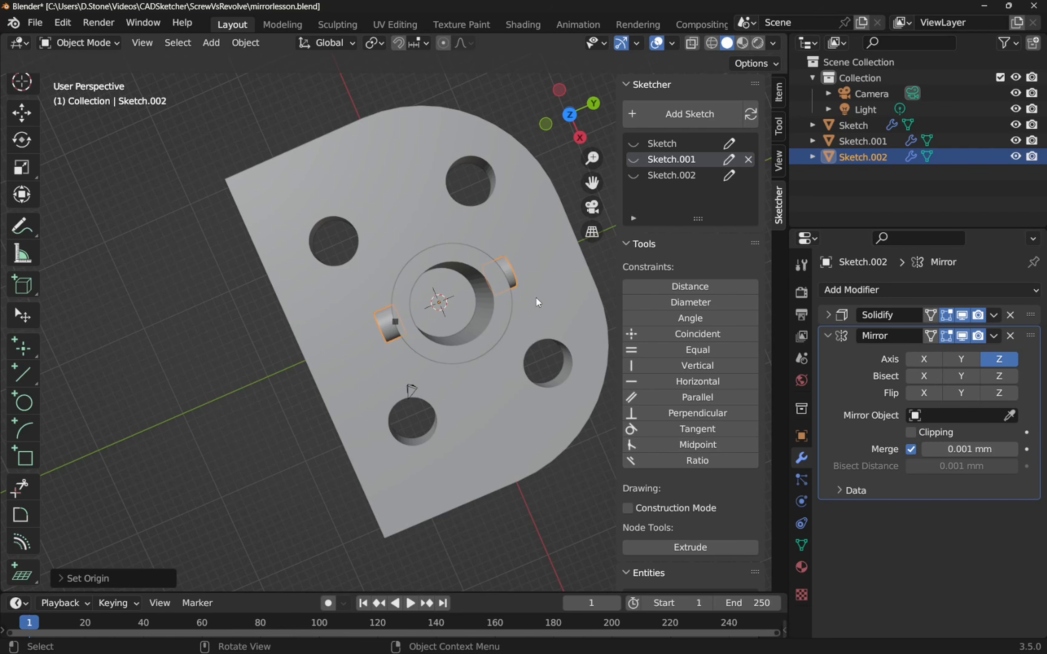
Add a workplane on the mesh face of the tall tube's outer wall, inside the side tube's bore
mouse_move(537, 299)
middle_mouse_down()
mouse_move(464, 315)
mouse_move(405, 373)
mouse_move(377, 430)
mouse_move(377, 462)
mouse_move(391, 354)
mouse_move(423, 382)
mouse_move(444, 281)
mouse_move(431, 267)
middle_mouse_up()
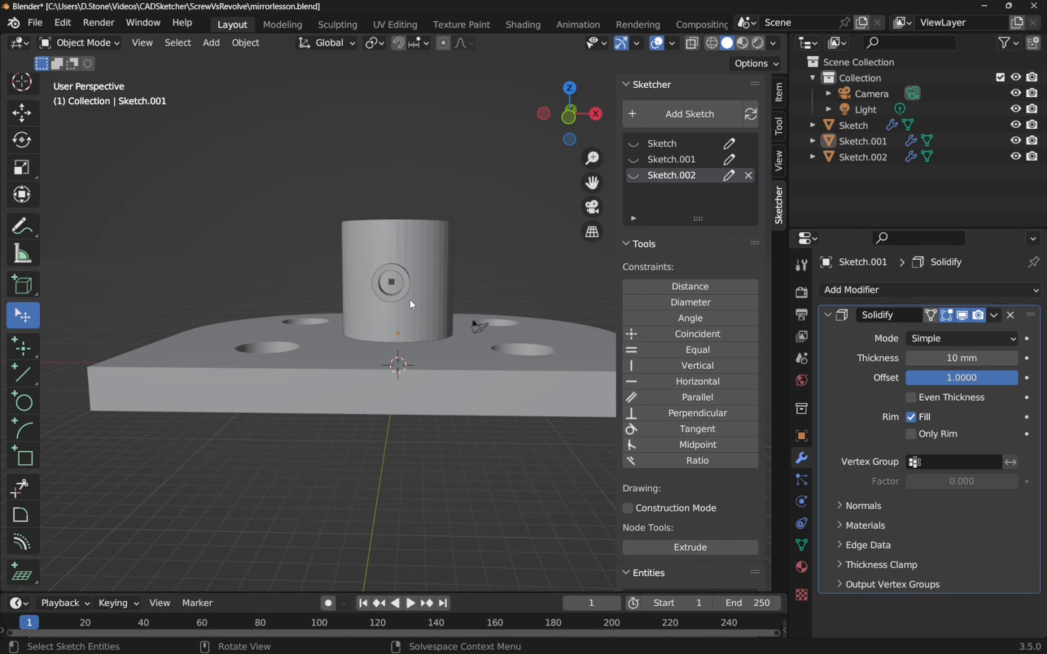
scroll(410, 299, "up", 2)
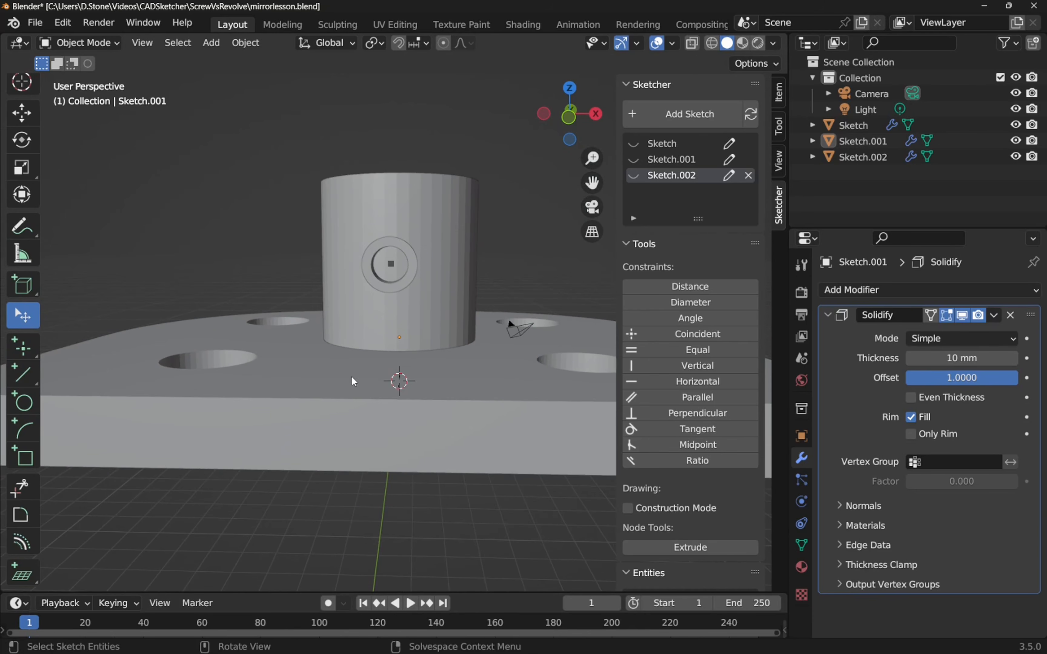
left_click(22, 575)
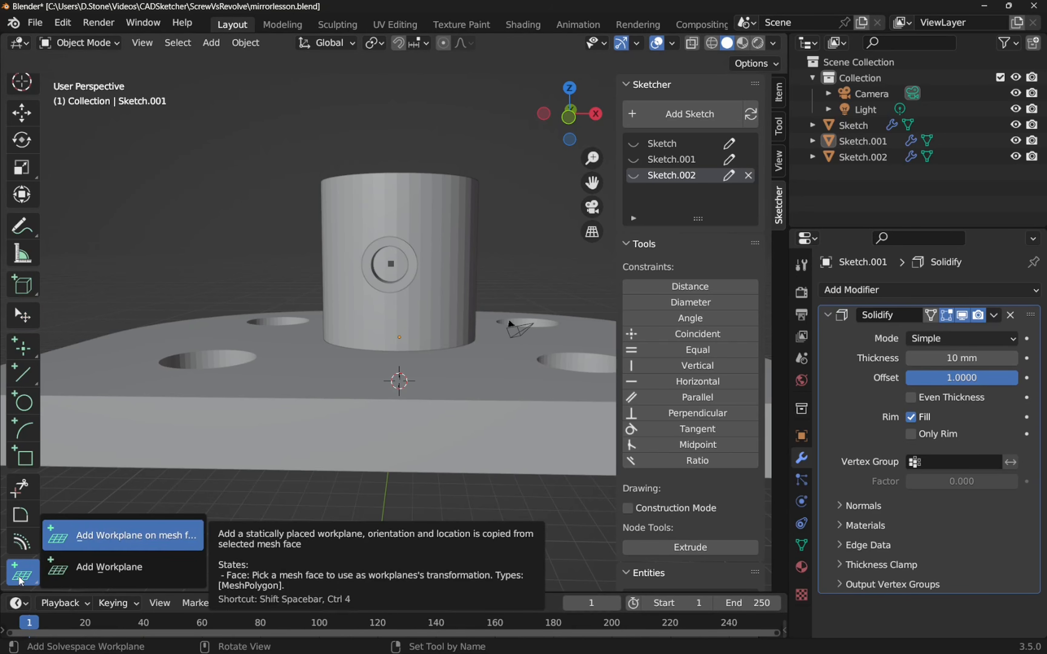
left_click(391, 264)
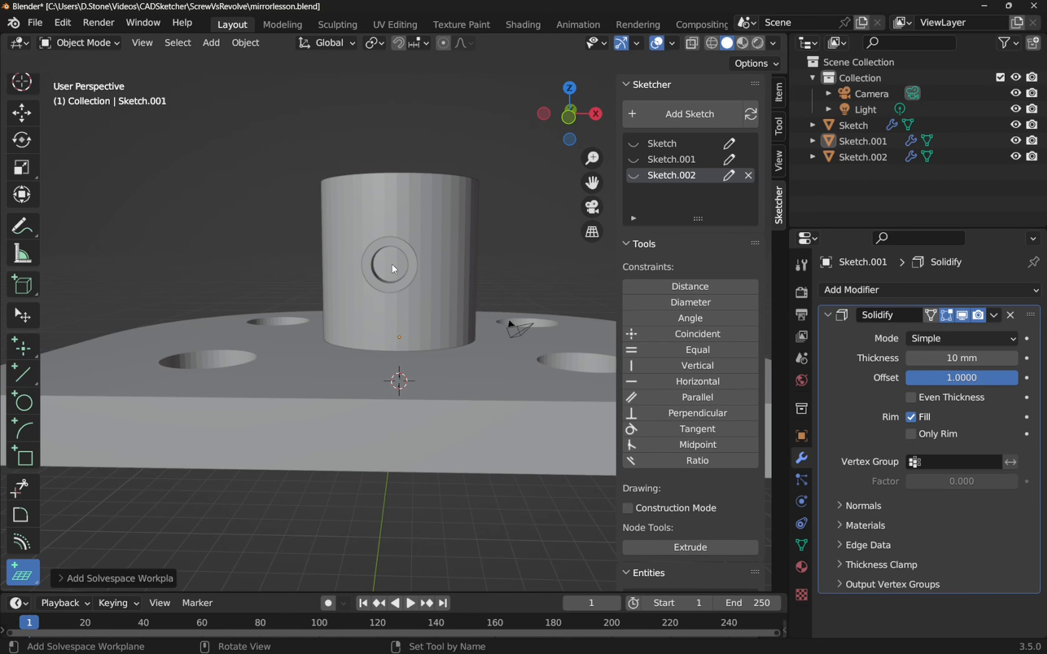
right_click(391, 264)
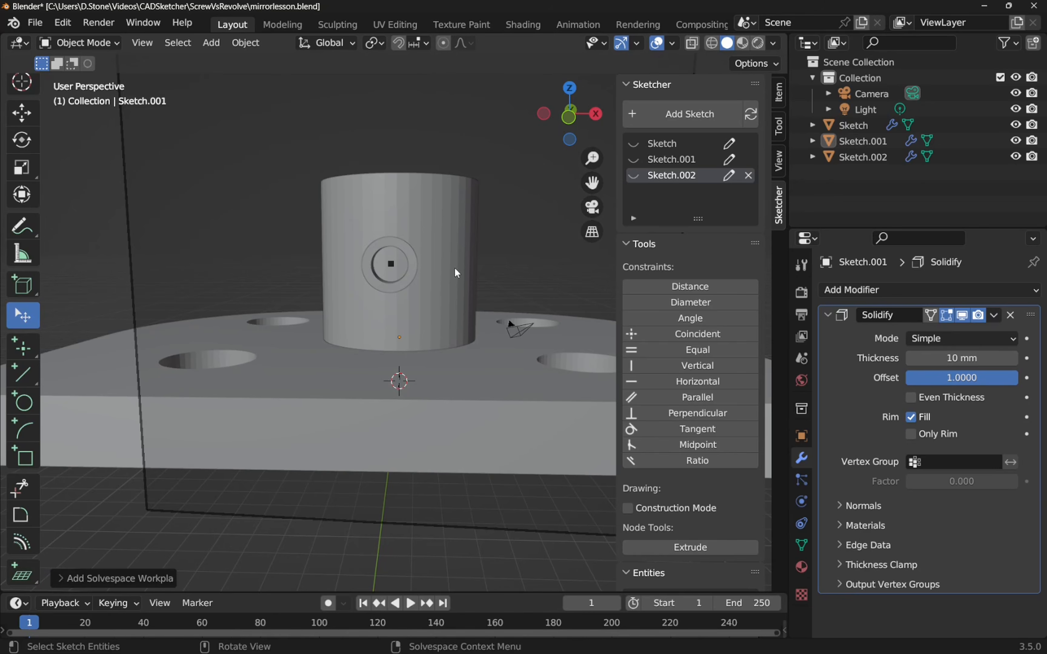
Straighten the new workplane parallel to the plate's straight edge by setting its normal's X orientation to 90°
middle_click_drag(455, 268, 406, 434)
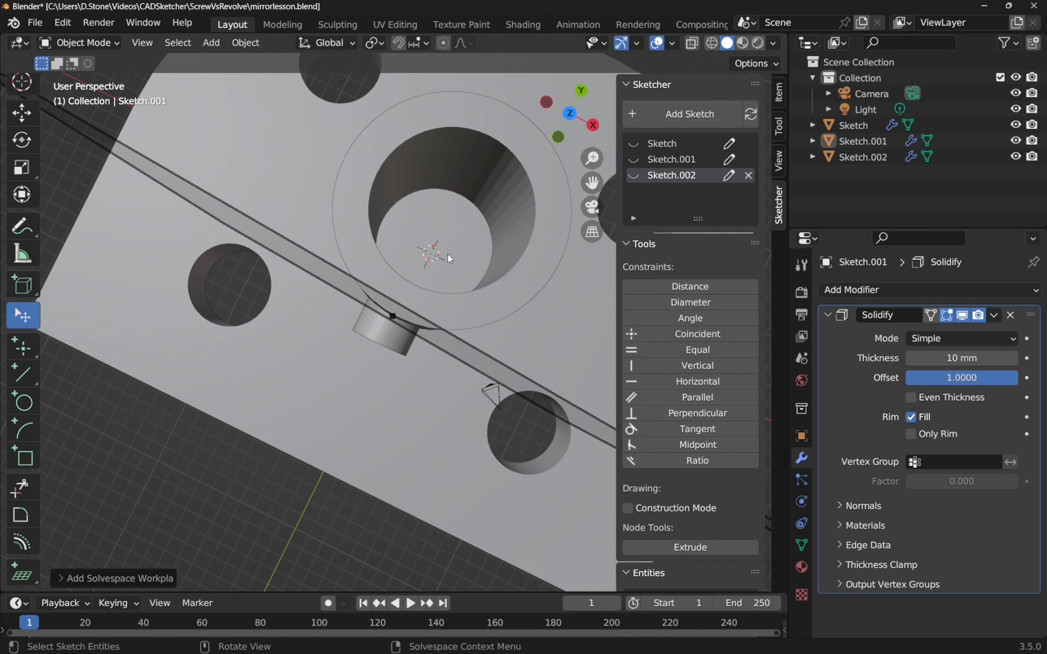
left_click(569, 113)
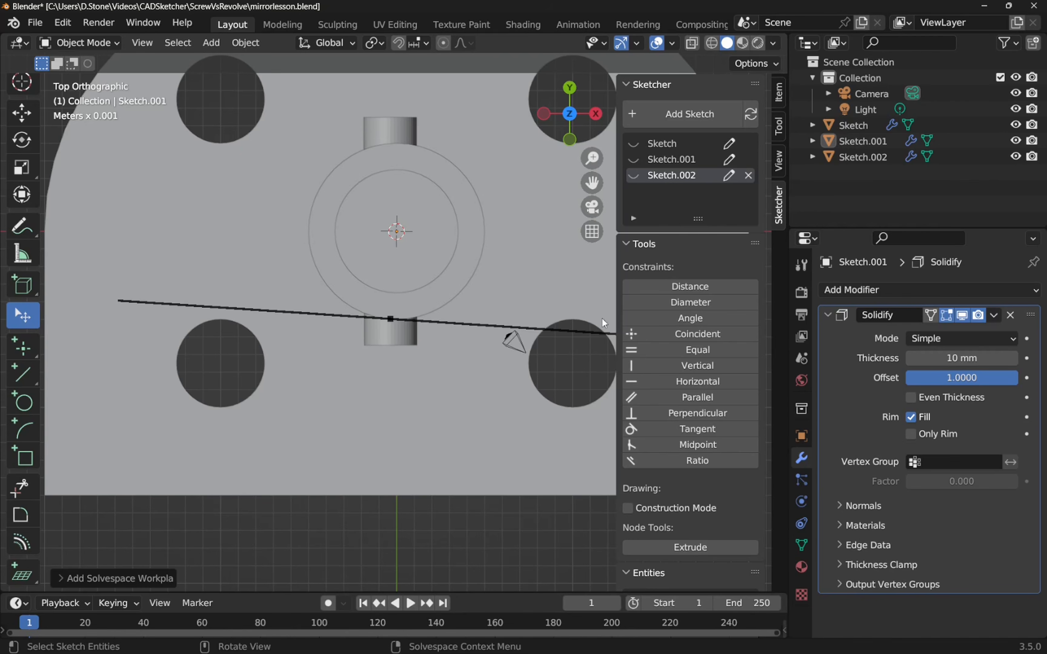
left_click(535, 329)
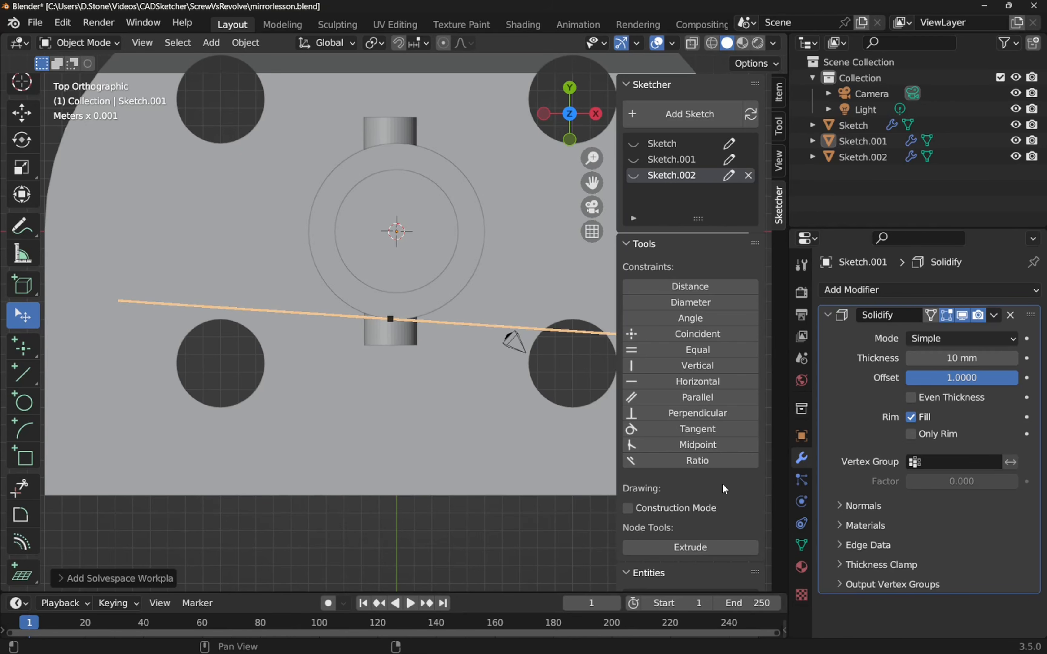
scroll(730, 491, "down", 15)
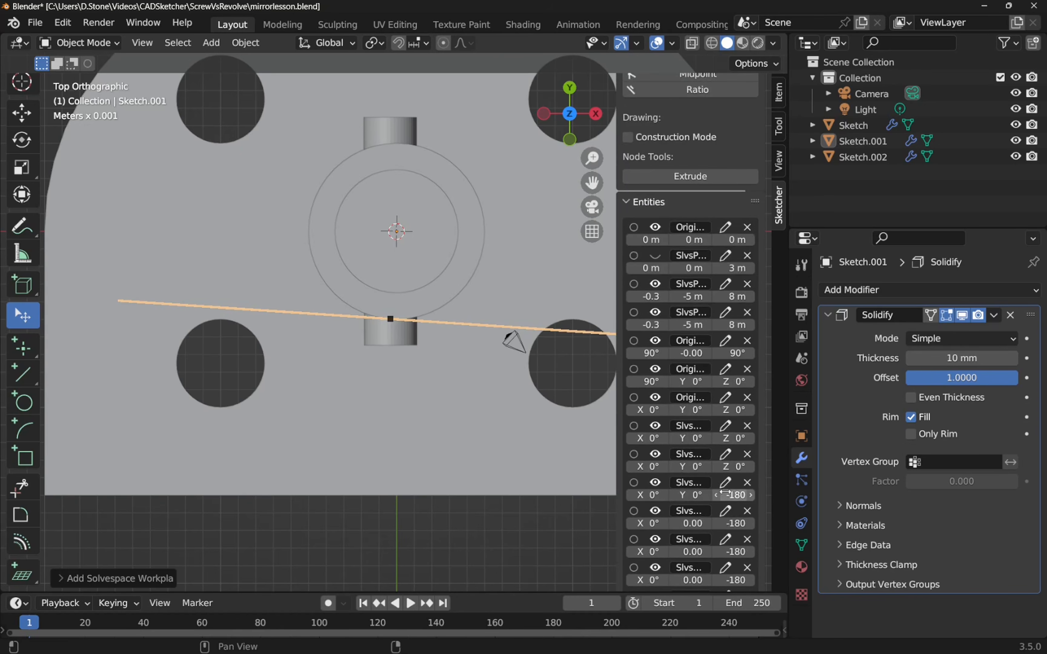
scroll(727, 495, "down", 5)
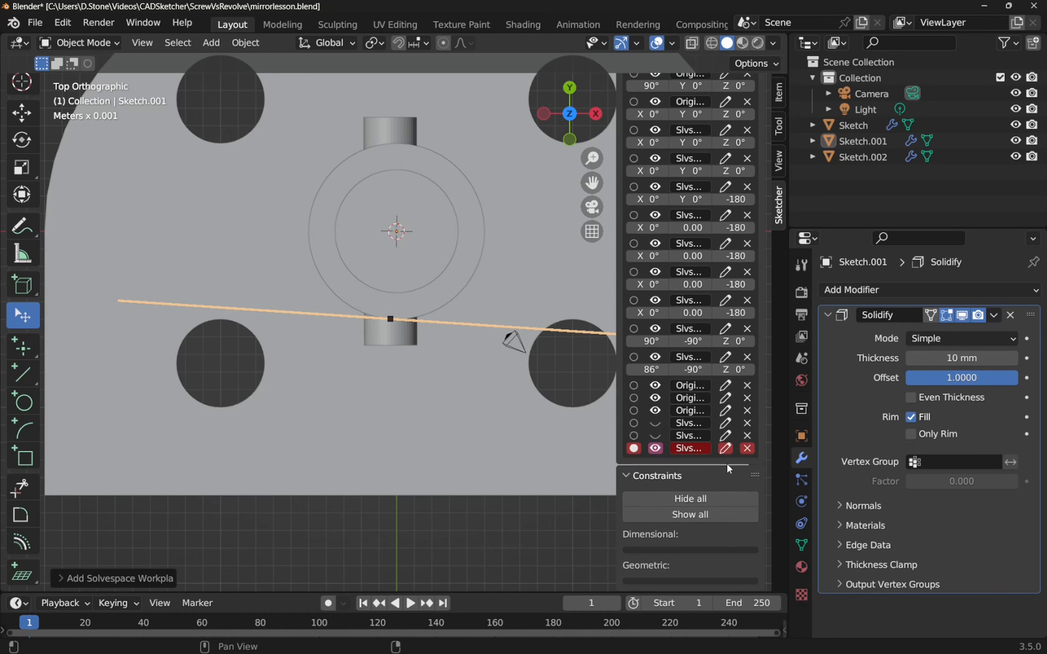
left_click(727, 446)
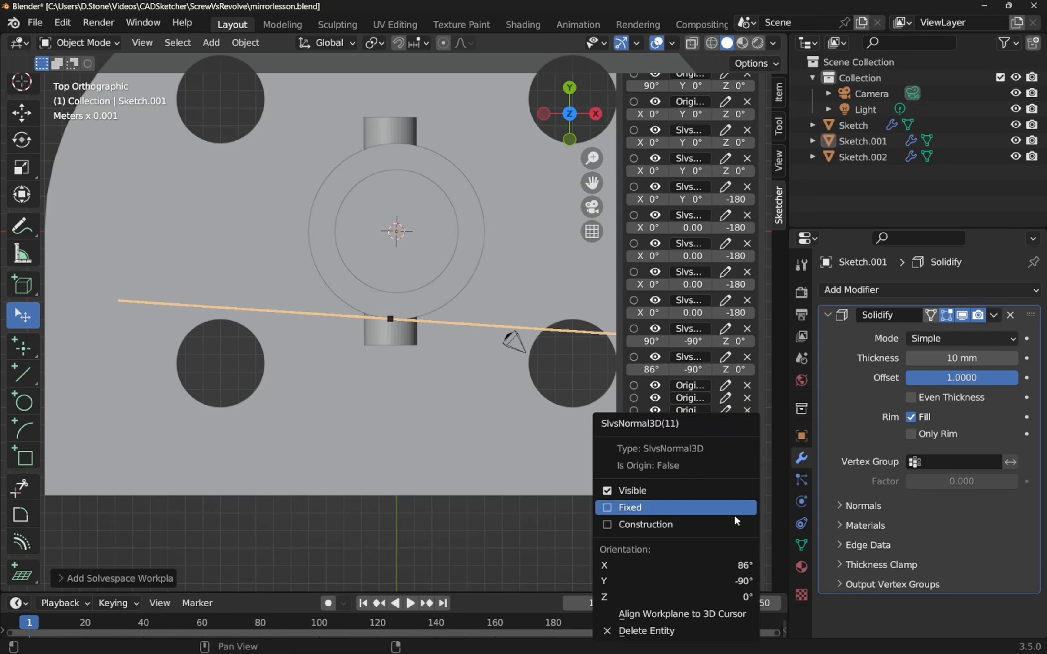
left_click_drag(731, 564, 737, 564)
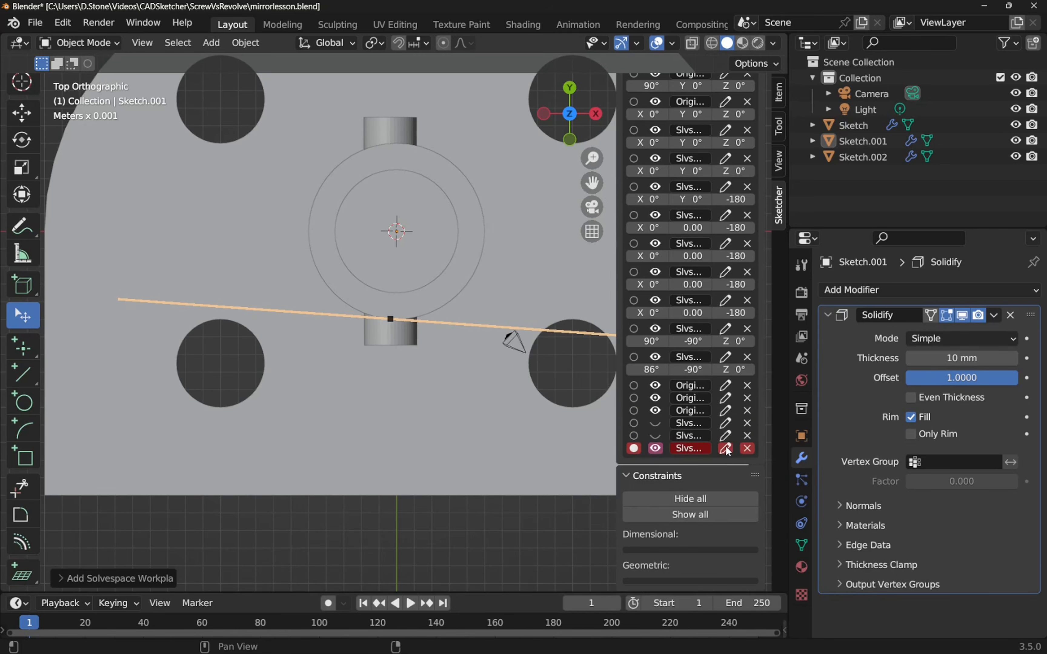
left_click(727, 447)
left_click(744, 567)
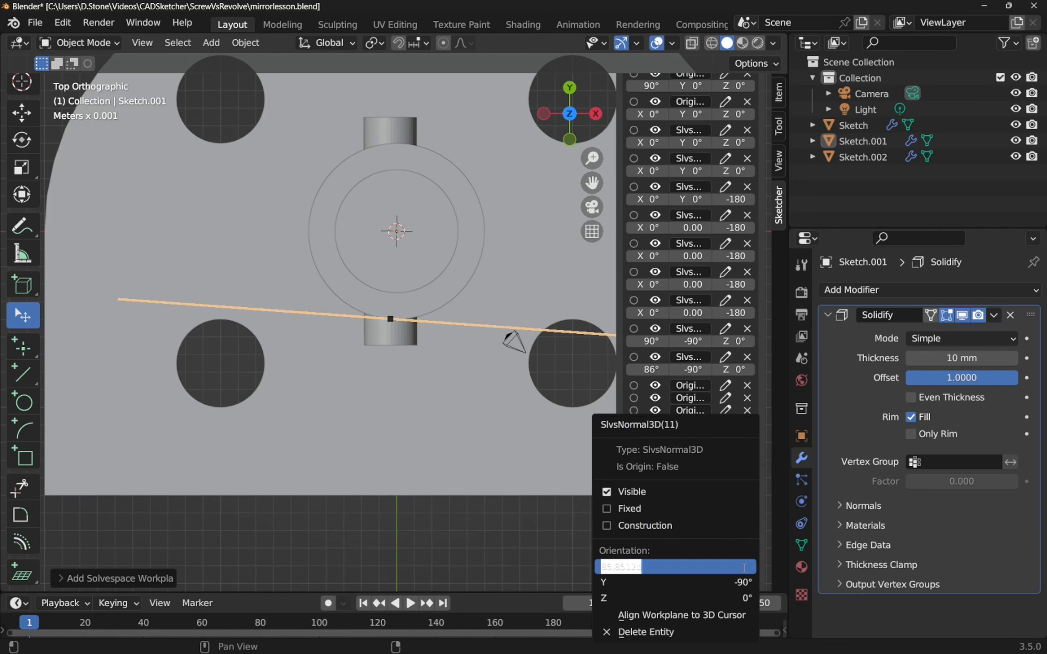
type("90")
key("Return")
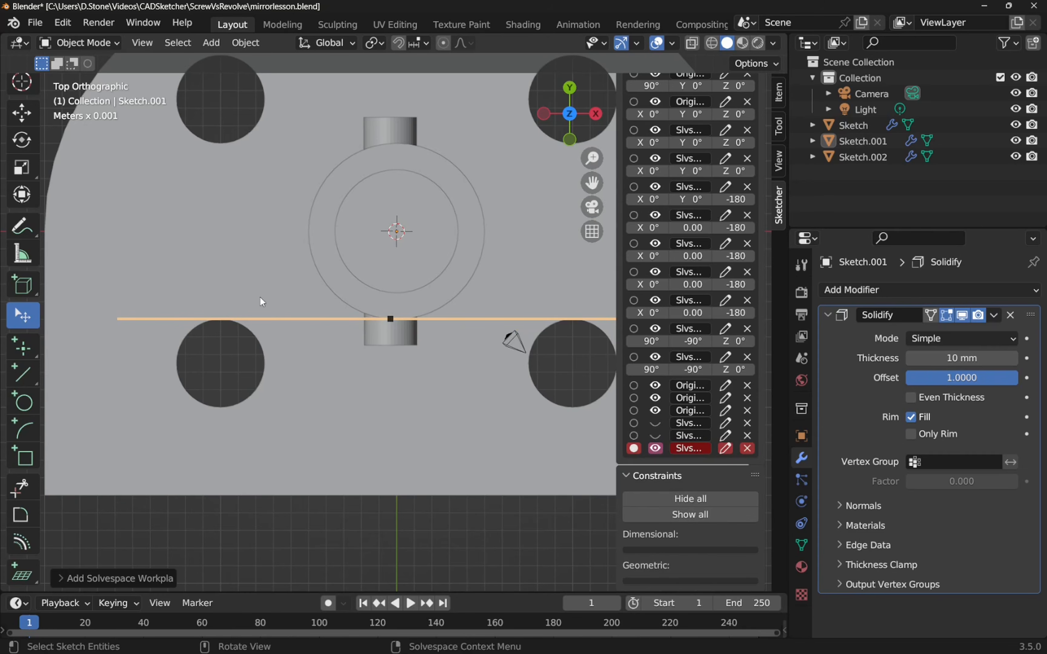
Start a sketch on the straightened workplane and draw a circle about 1.93 mm in diameter centred on its origin
middle_click_drag(467, 384, 385, 201)
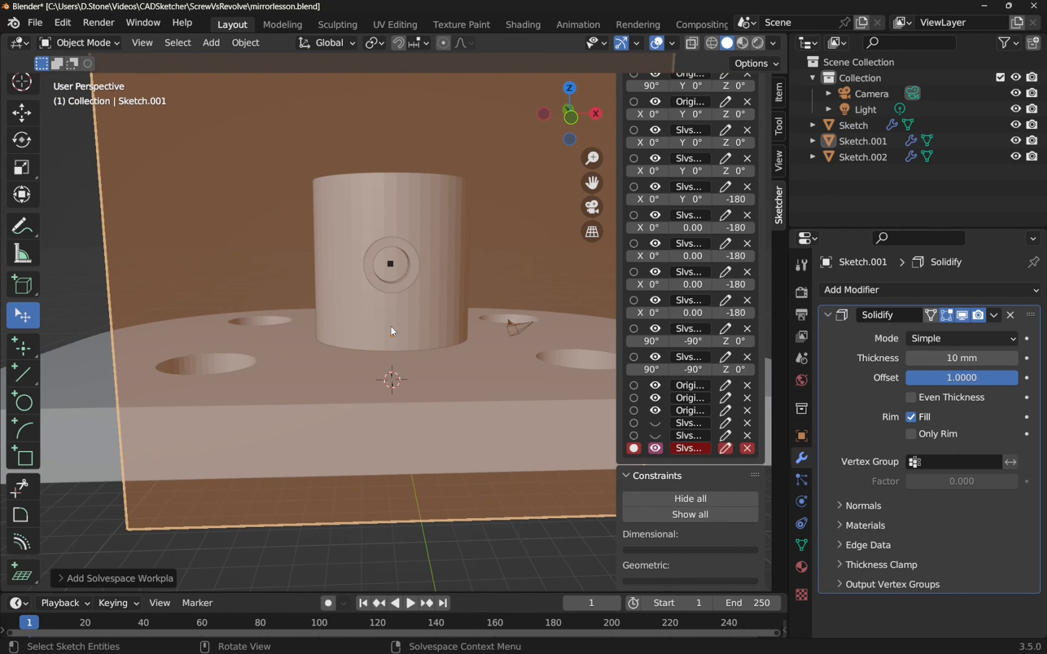
scroll(730, 179, "up", 15)
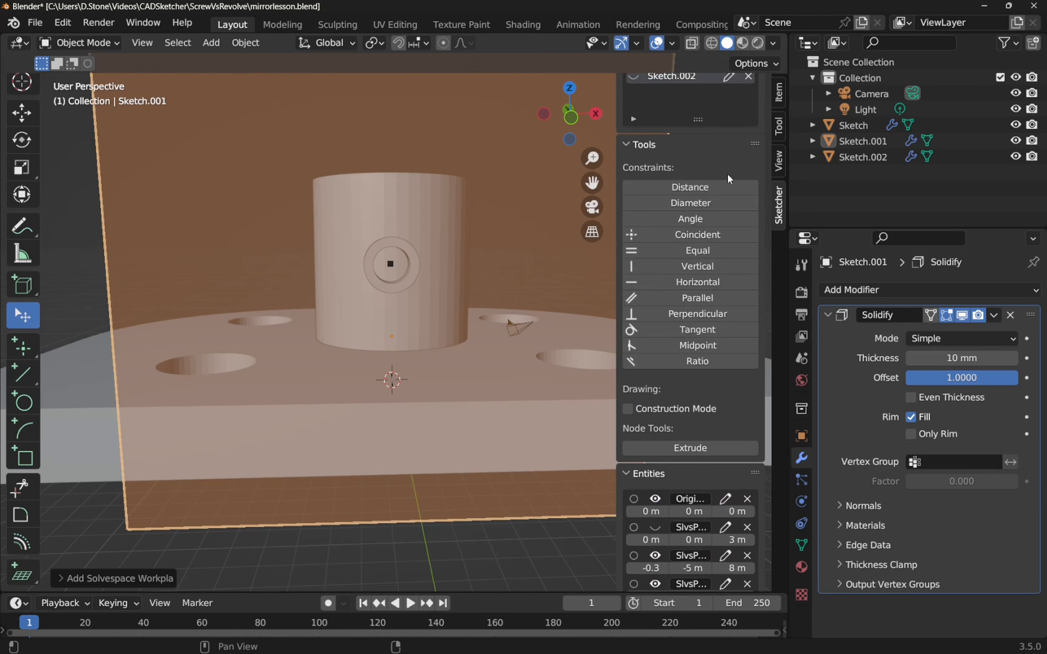
scroll(730, 179, "up", 5)
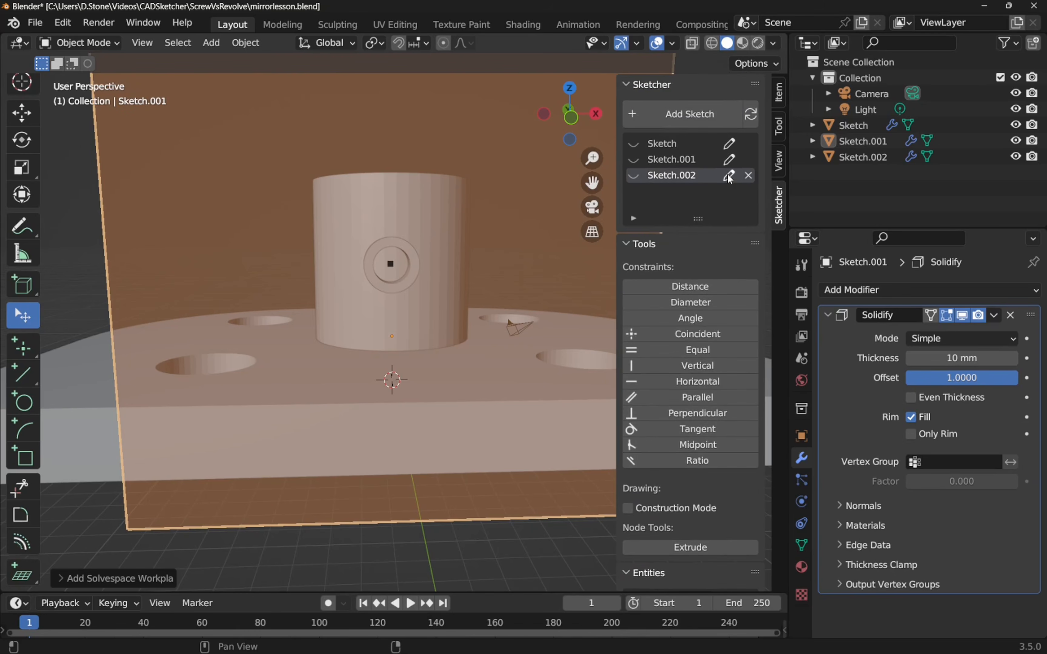
left_click(690, 119)
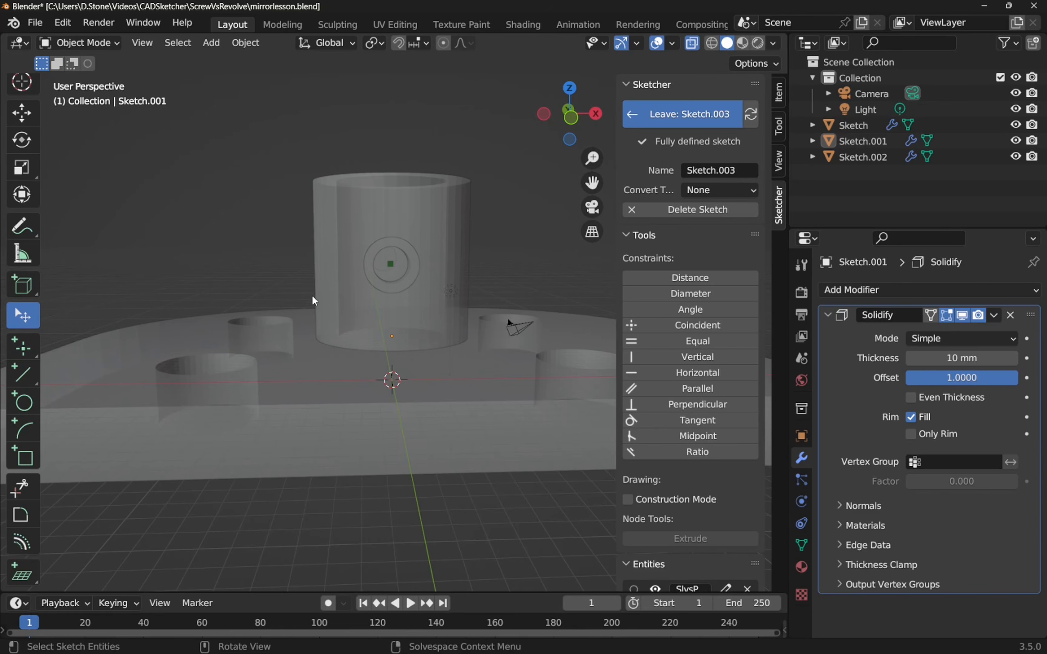
key("c")
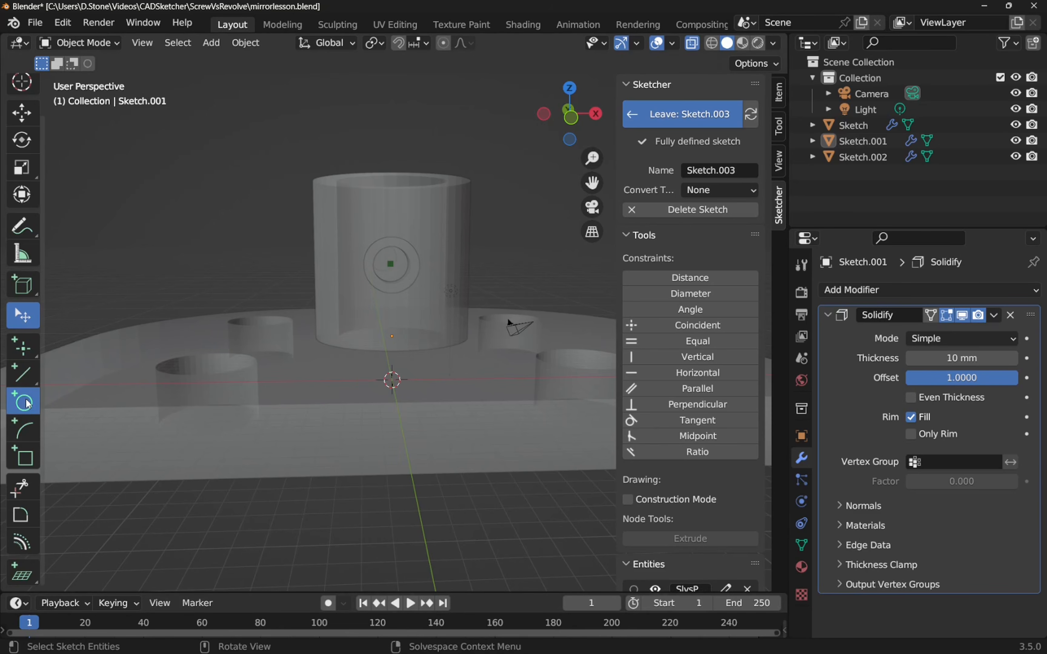
left_click(392, 263)
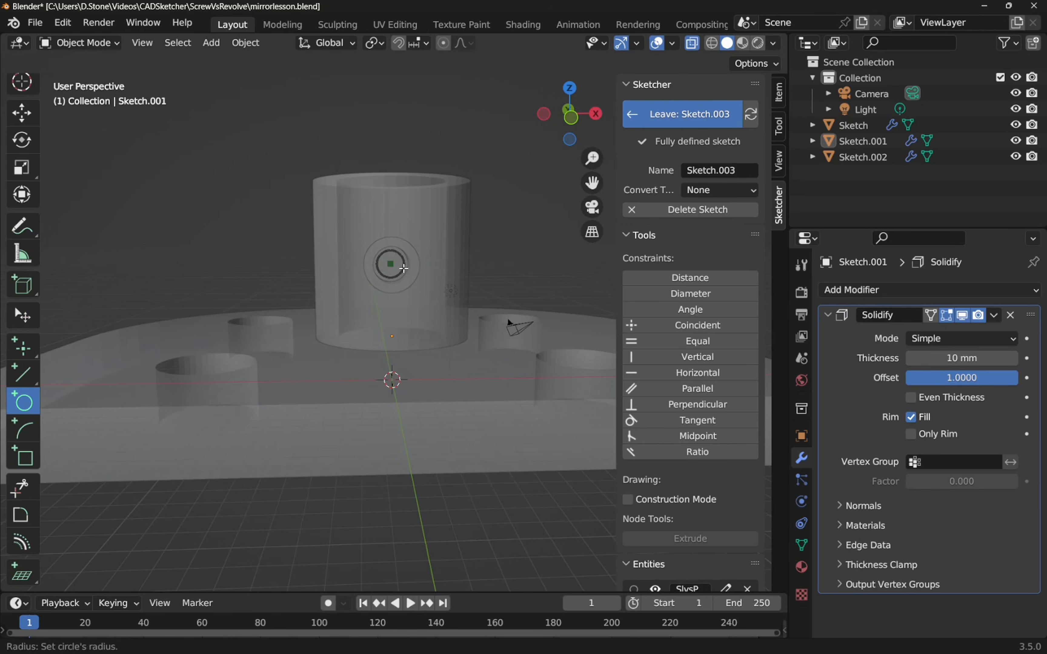
left_click(405, 269)
key("Escape")
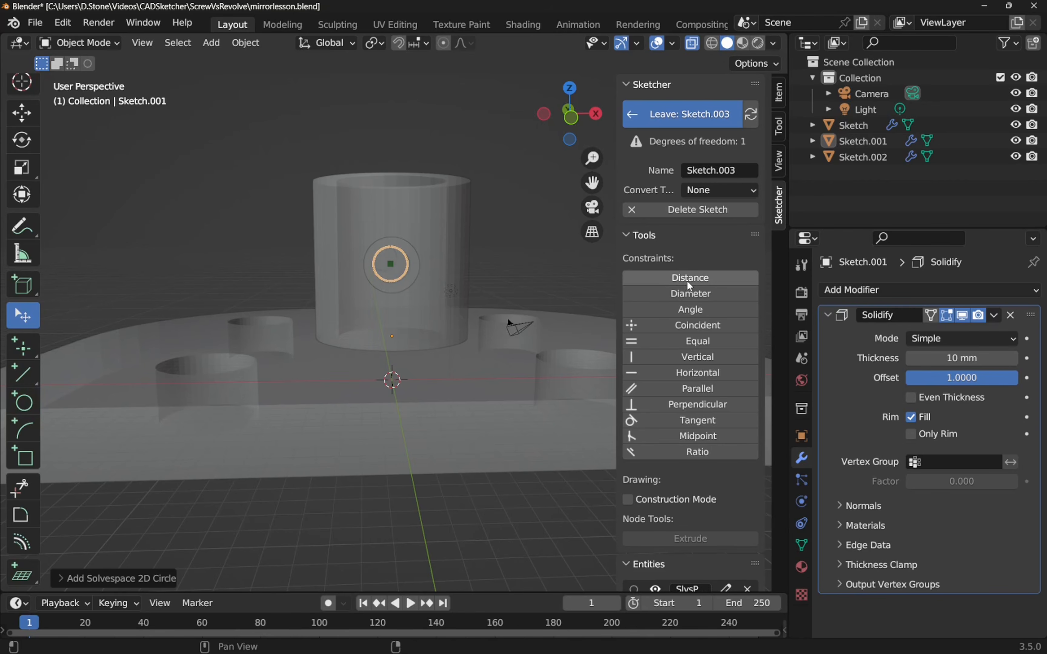
Add a diameter constraint to the circle inside the side tube and set it to 2 mm
scroll(389, 281, "up", 1)
scroll(388, 282, "up", 1)
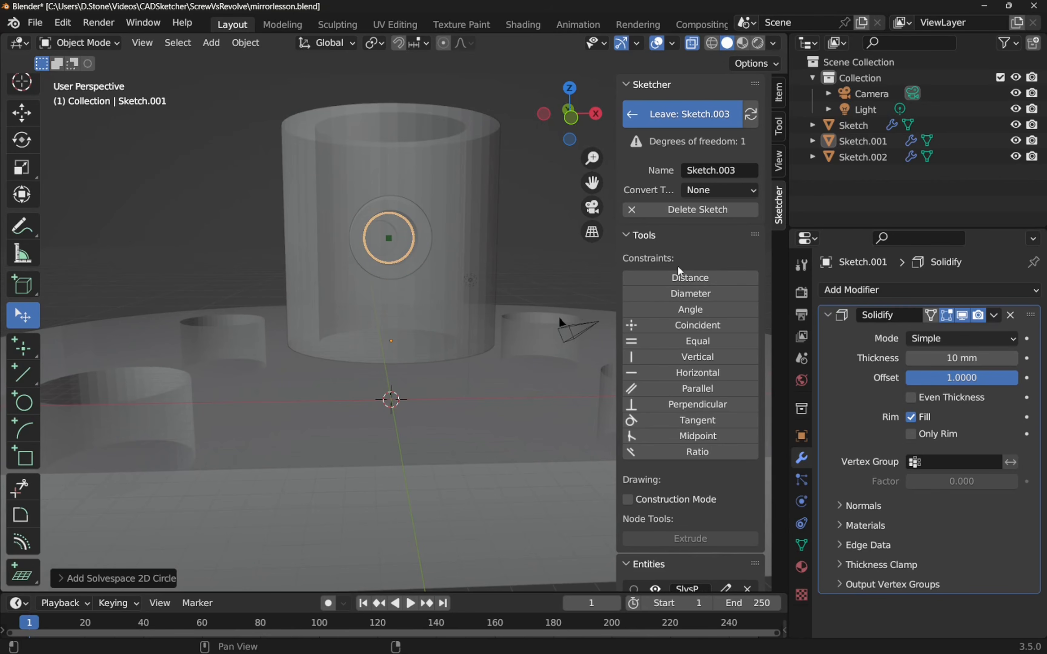
left_click(692, 294)
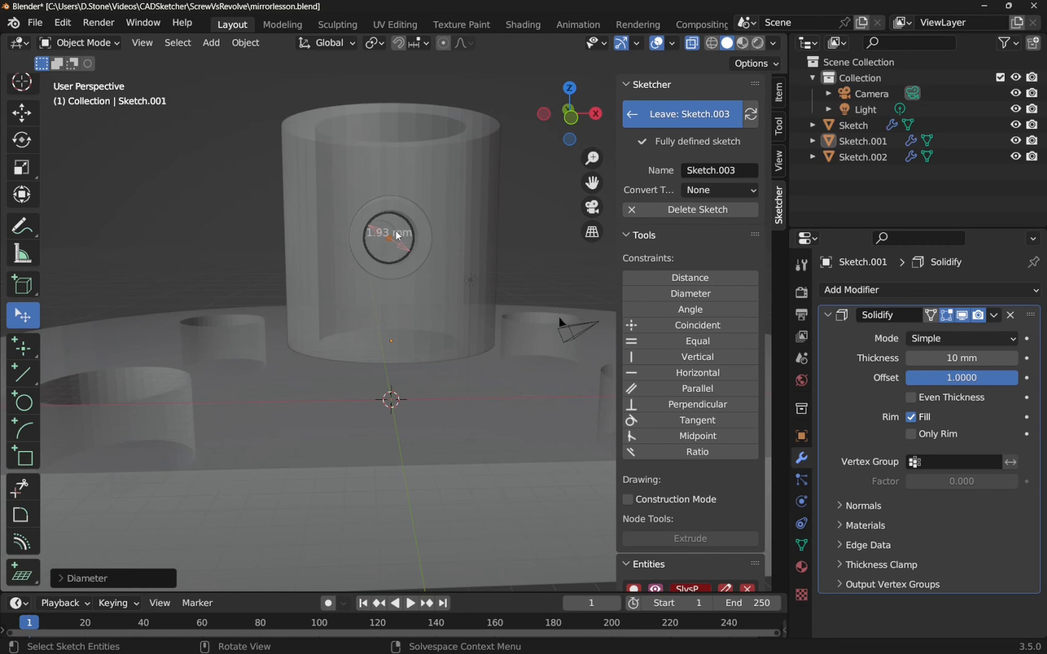
scroll(403, 234, "up", 4)
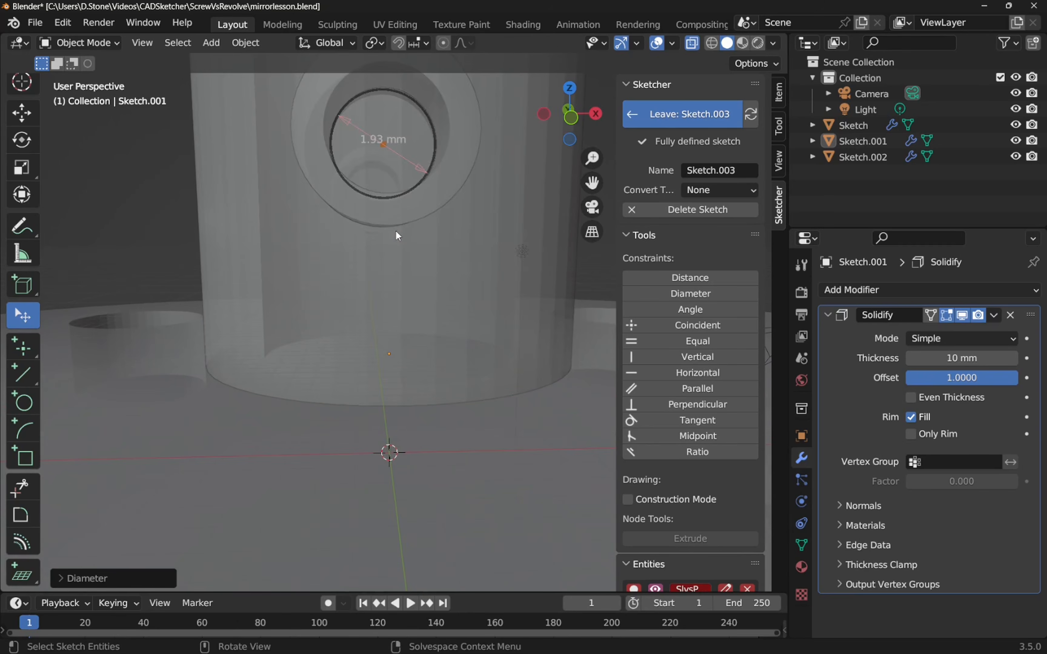
right_click(390, 139)
left_click(386, 182)
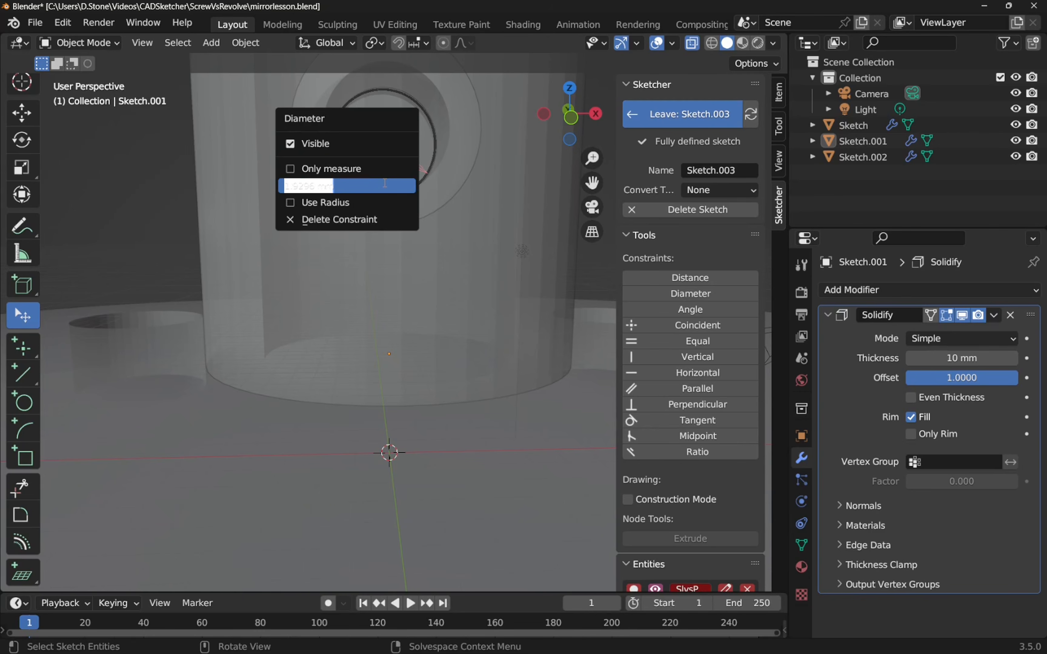
type("2")
key("Return")
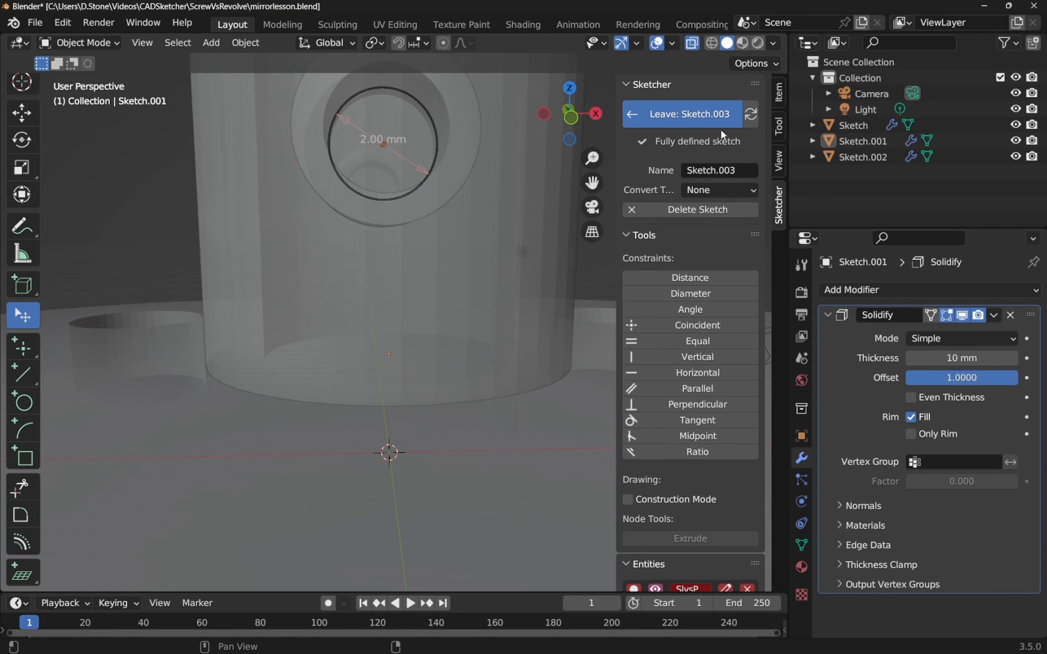
Set Sketch.003's convert type to Mesh and leave the sketch
left_click(721, 191)
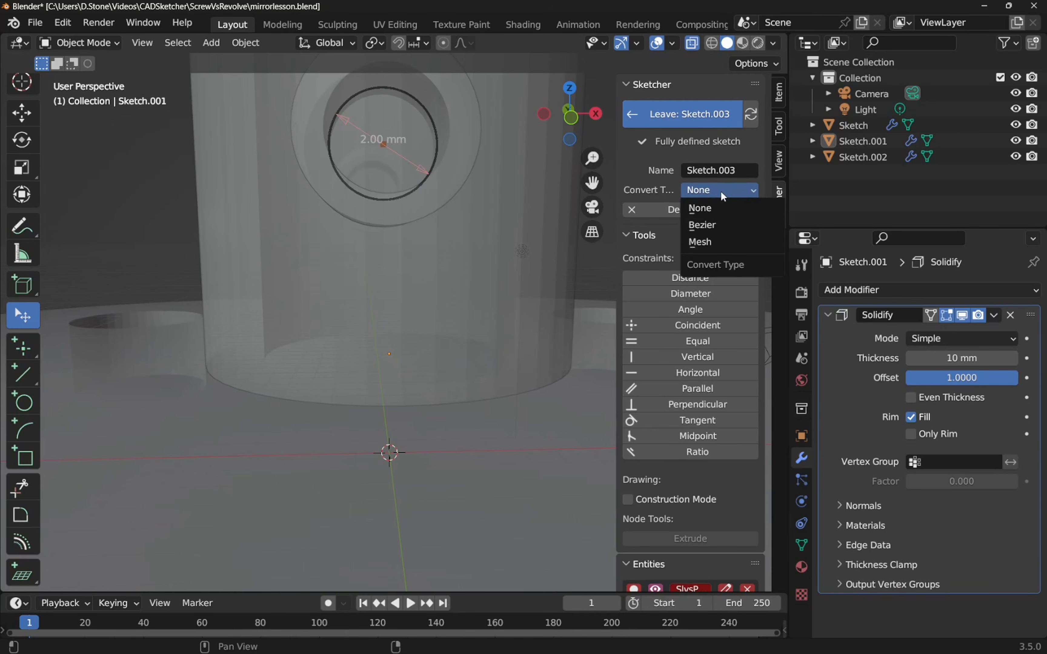
left_click(718, 238)
left_click(682, 114)
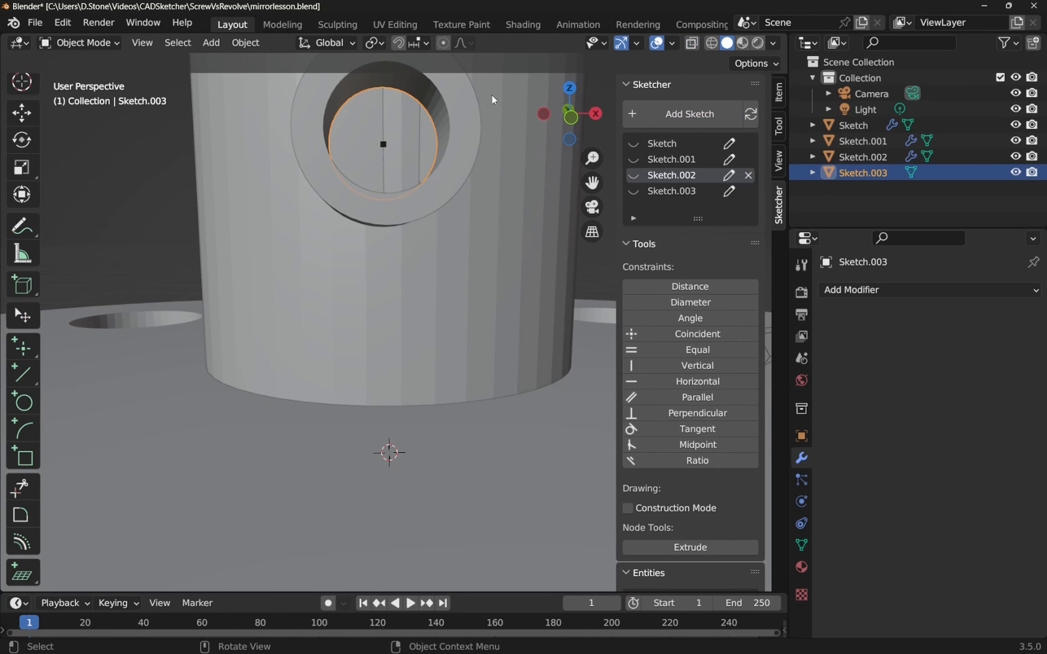
Add a Solidify modifier to the 2 mm bore profile Sketch.003 and set its thickness to 20 mm
mouse_move(491, 95)
middle_mouse_down()
mouse_move(393, 176)
mouse_move(344, 256)
middle_mouse_up()
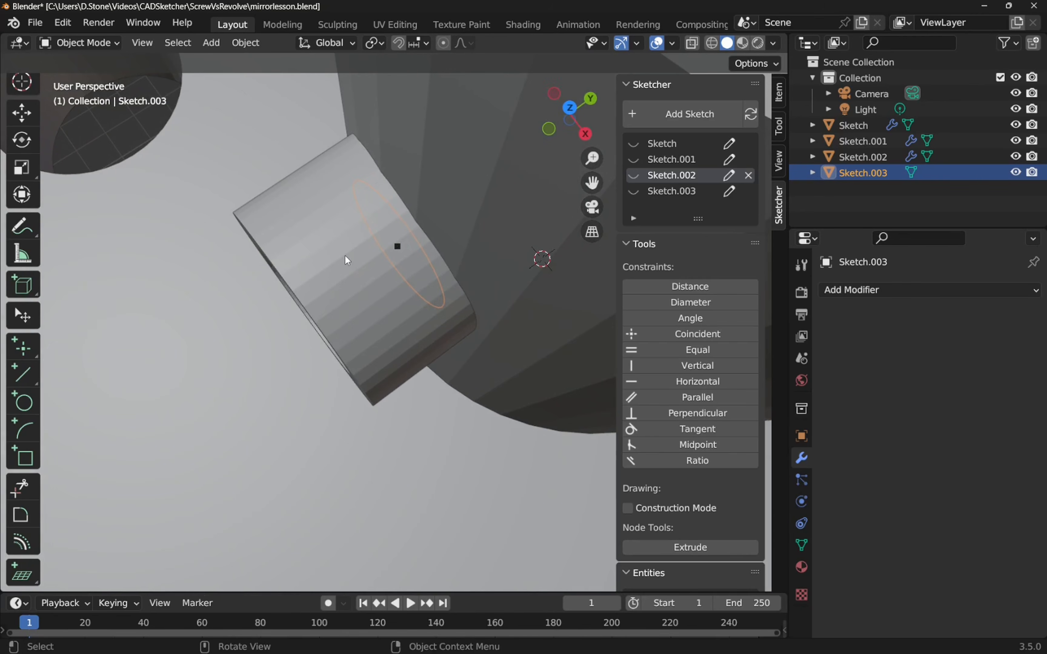
scroll(344, 256, "up", 1)
scroll(344, 255, "down", 3)
scroll(338, 254, "down", 5)
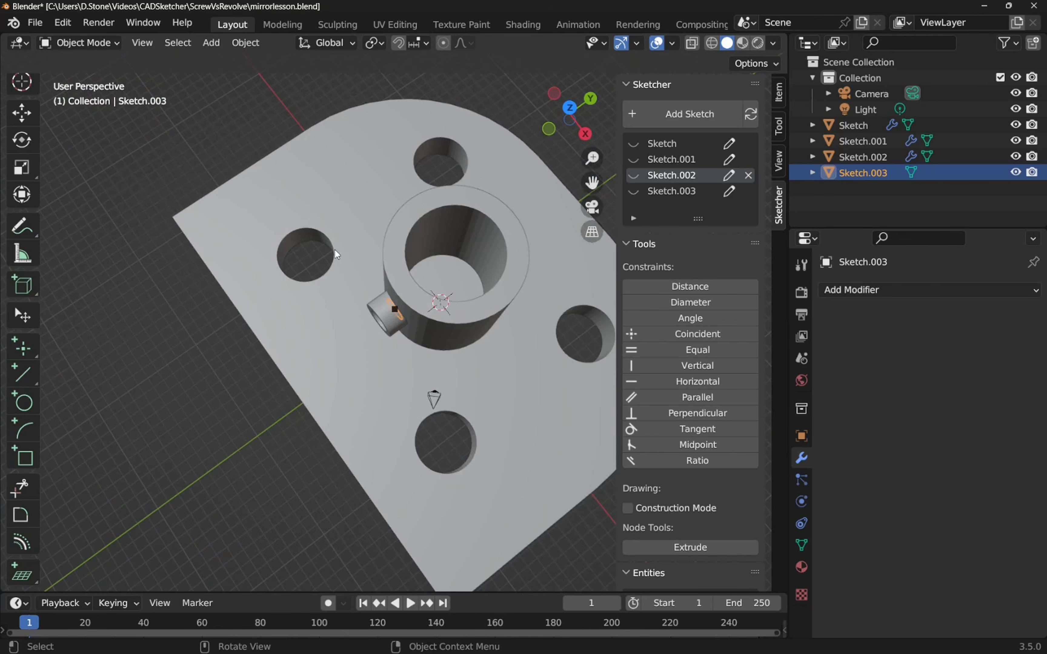
left_click(876, 290)
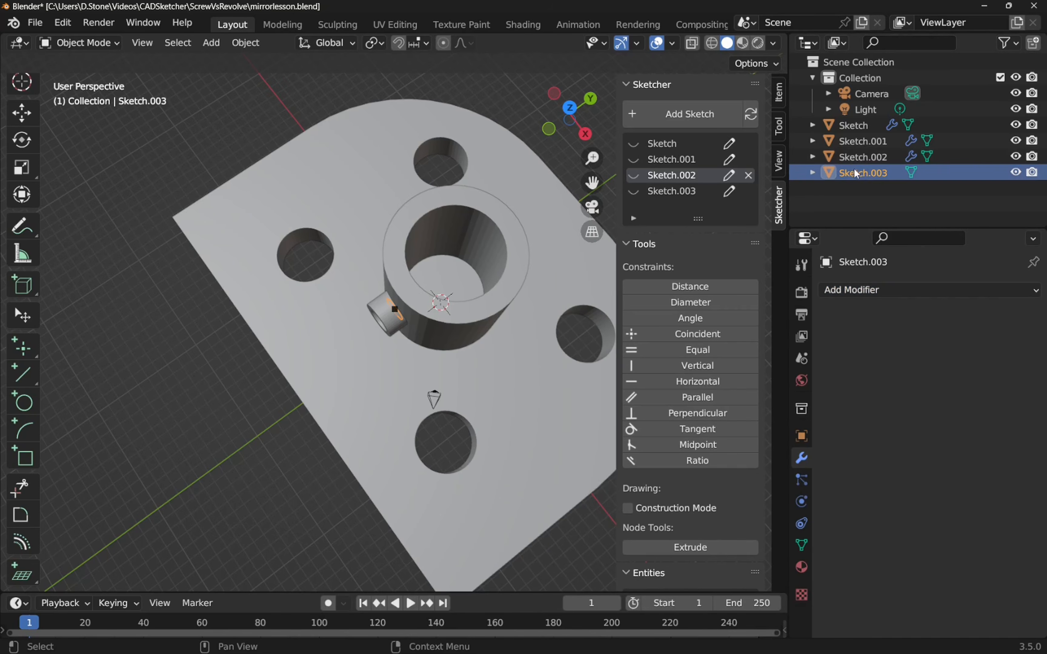
left_click(857, 291)
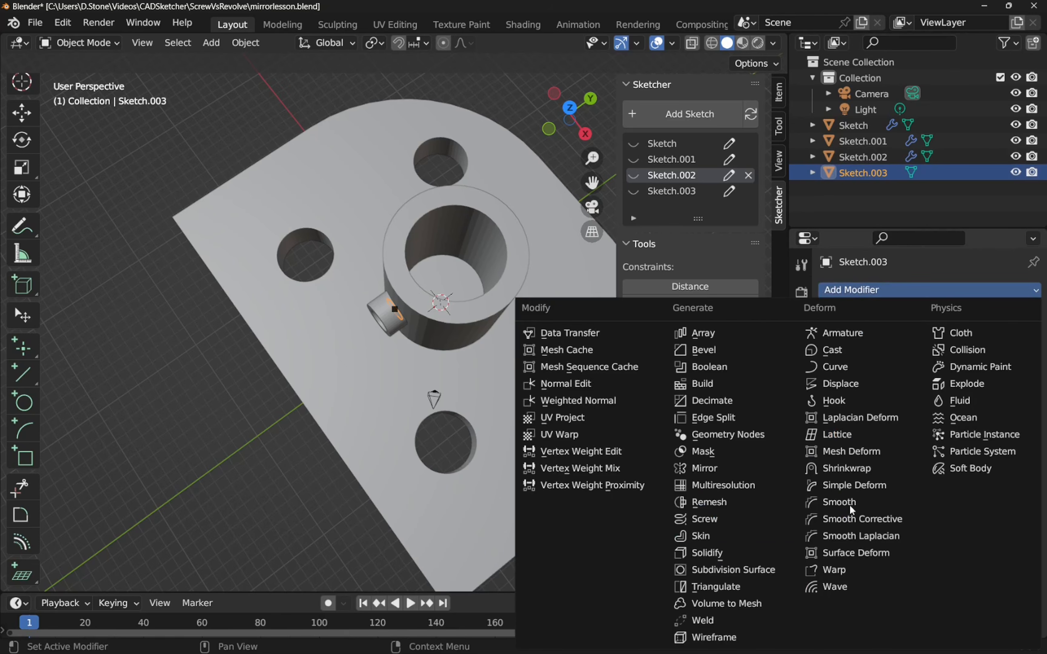
left_click(713, 551)
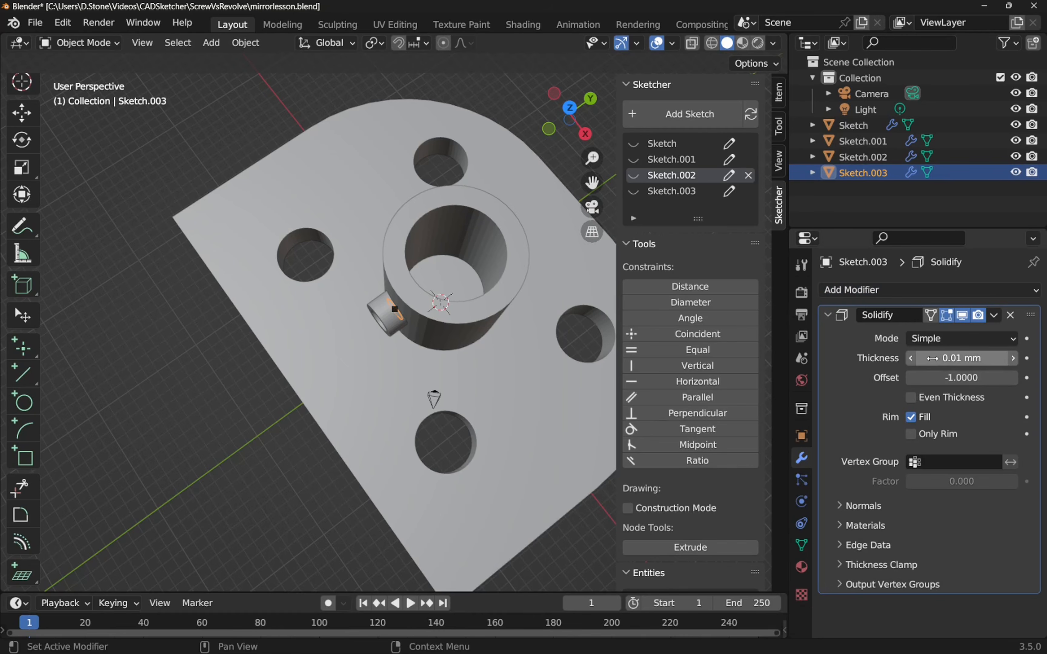
left_click_drag(961, 358, 1033, 358)
left_click(971, 362)
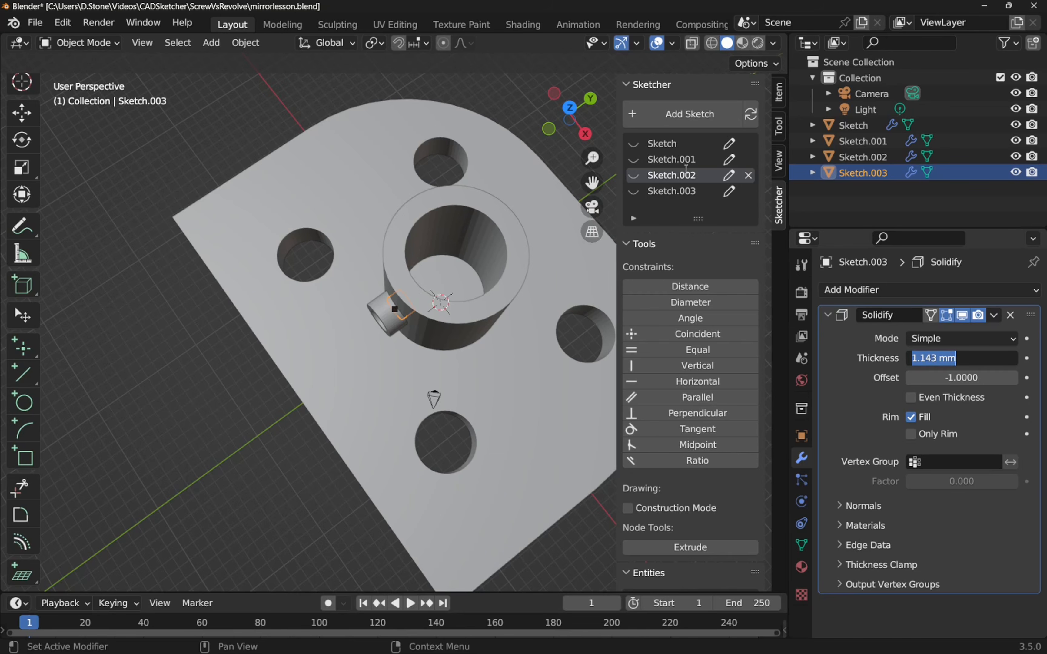
type("20")
key("Return")
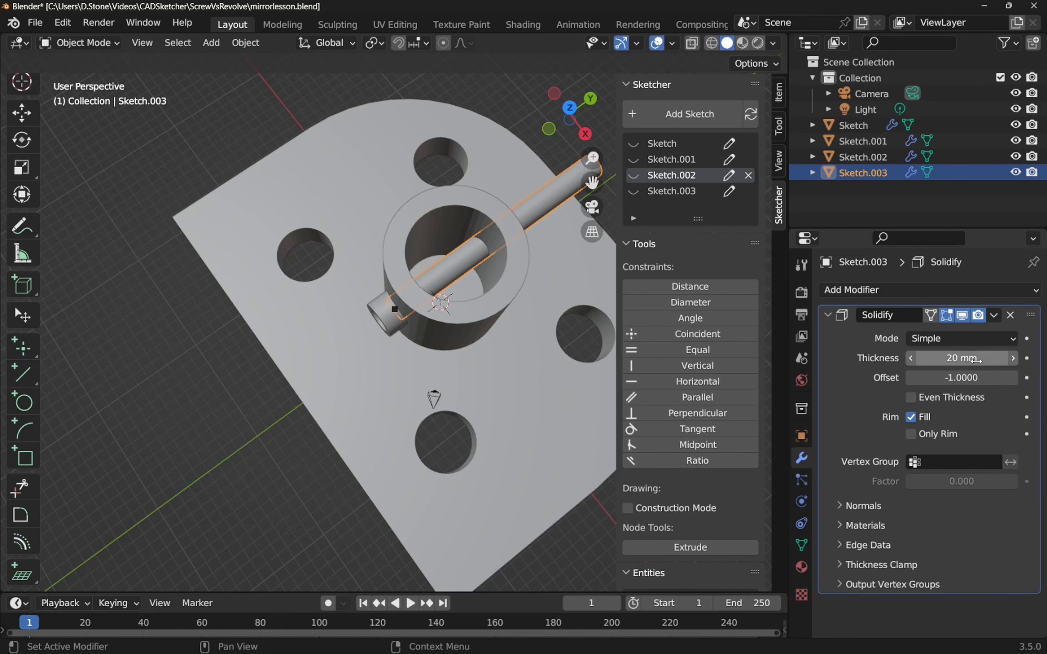
Set the bore cylinder's Solidify thickness to 10 mm and its offset to about -0.9038
left_click(977, 360)
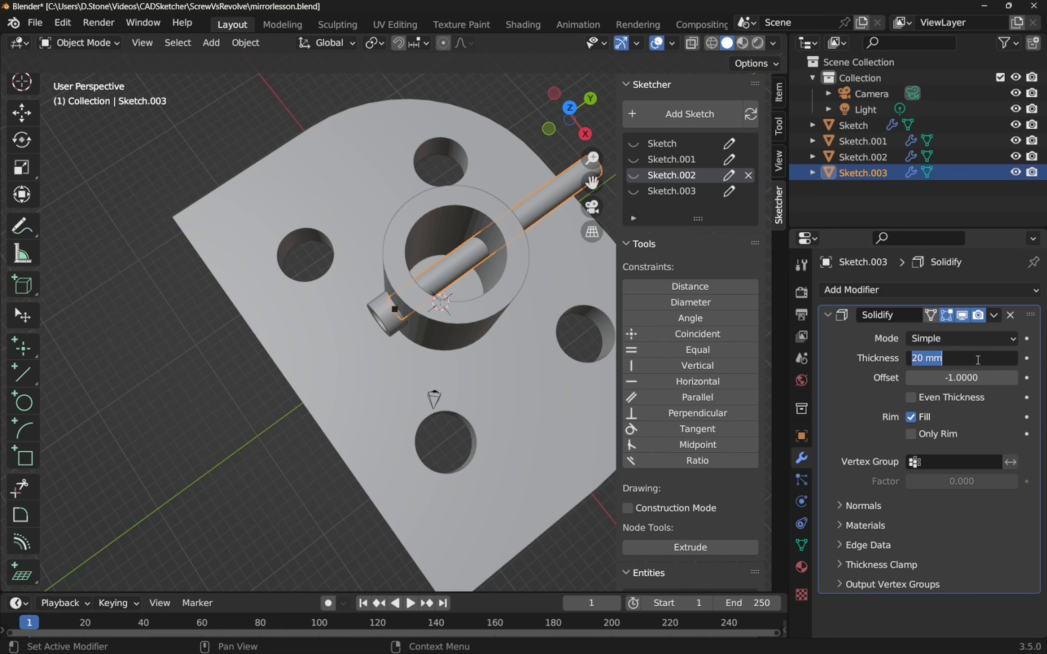
type("10")
key("Return")
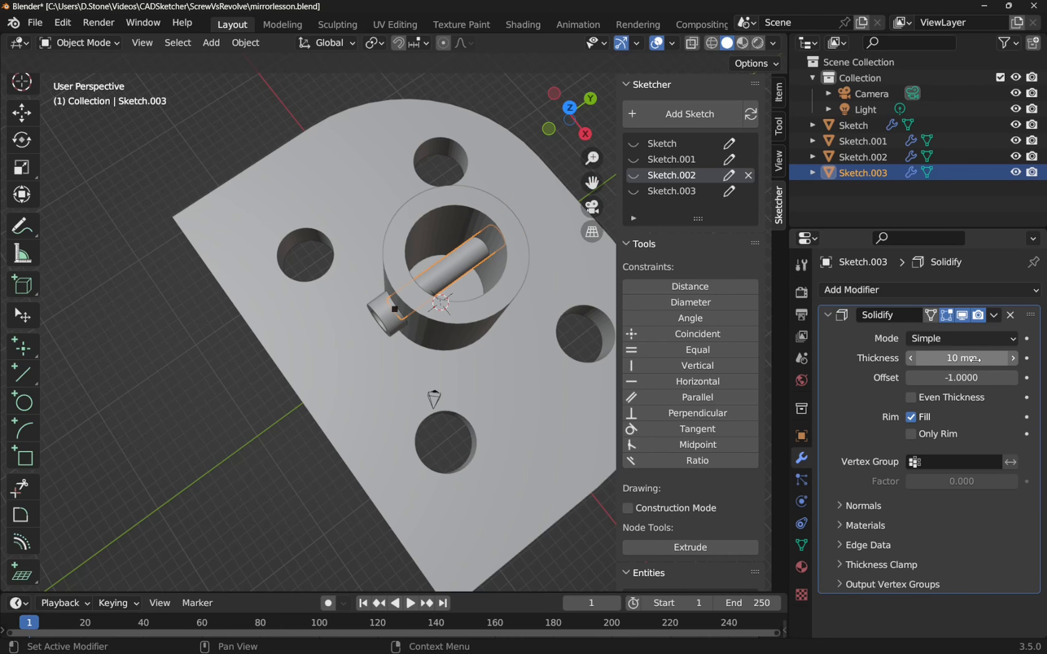
middle_click_drag(487, 250, 580, 414)
middle_click_drag(614, 416, 545, 245)
middle_click_drag(446, 292, 433, 329)
left_click_drag(907, 378, 962, 359)
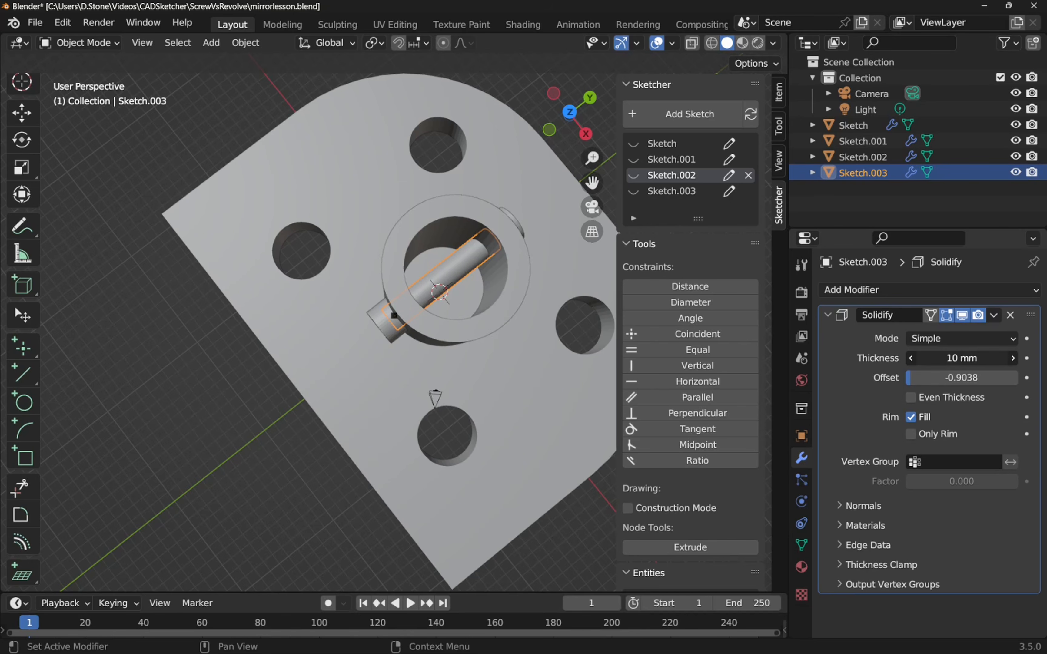
Set the bore cylinder's Solidify thickness to 15 mm and its offset to about -0.6827 so it passes through both side tubes
left_click(968, 358)
type("15")
key("Return")
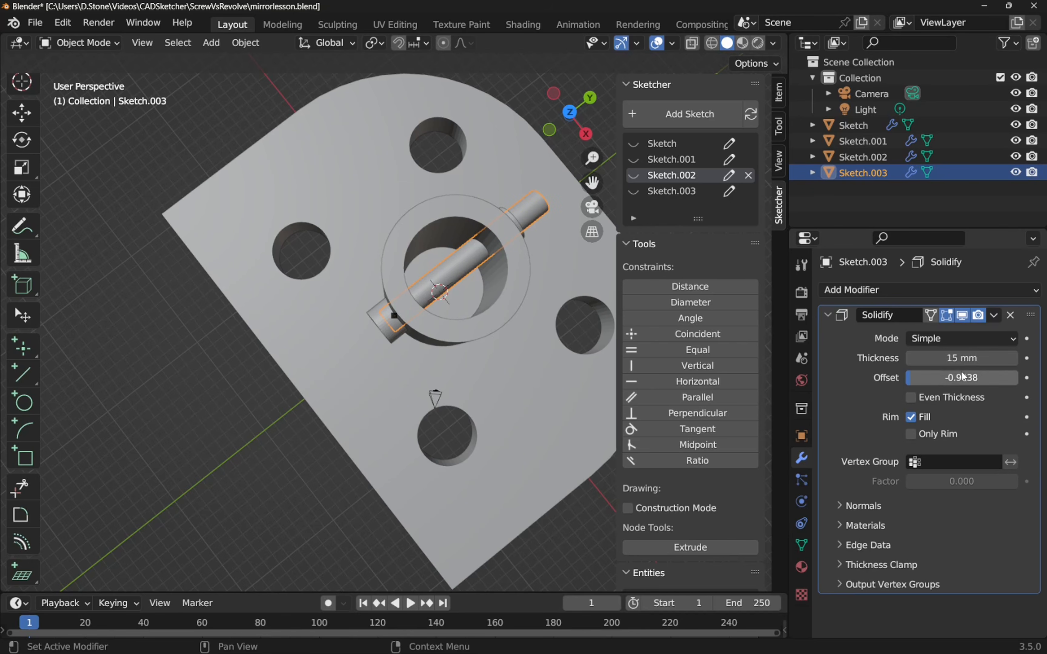
left_click_drag(962, 378, 923, 377)
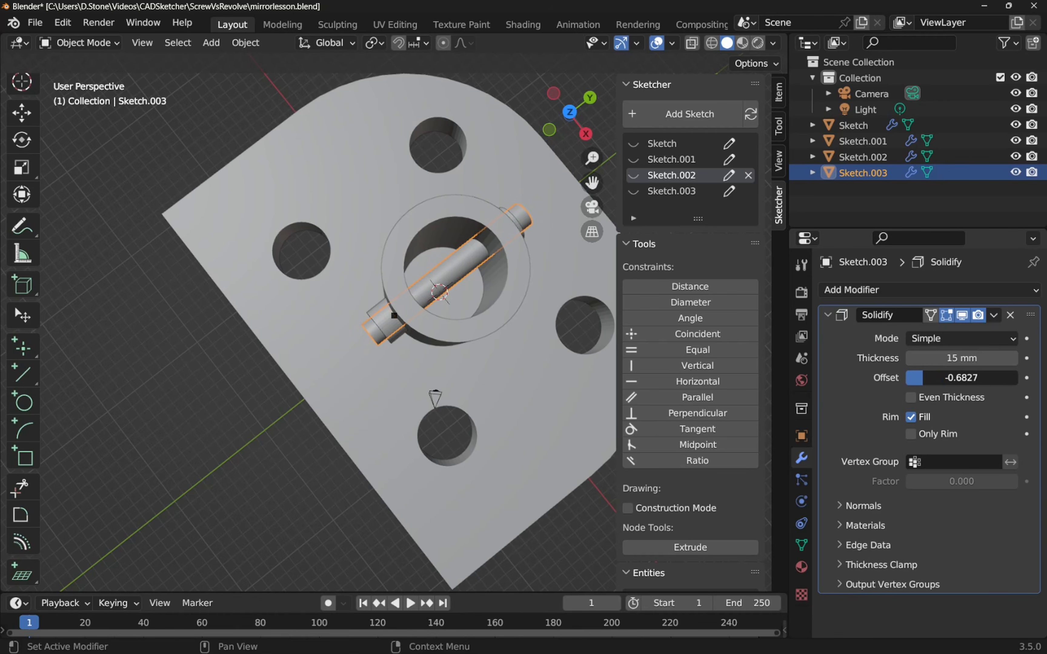
middle_click_drag(417, 378, 438, 333)
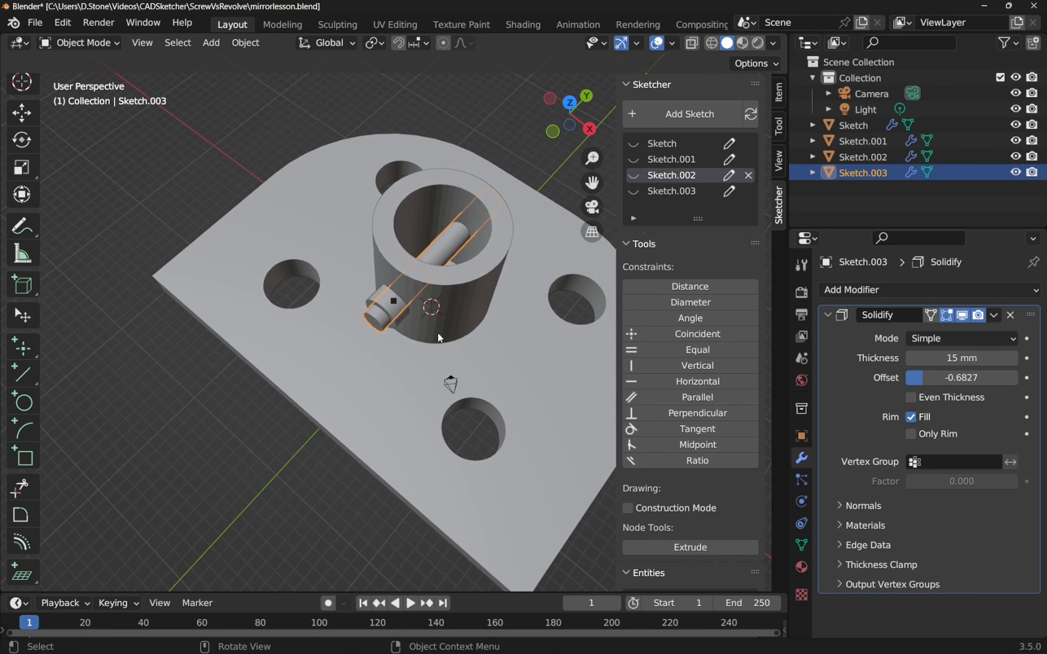
left_click(825, 316)
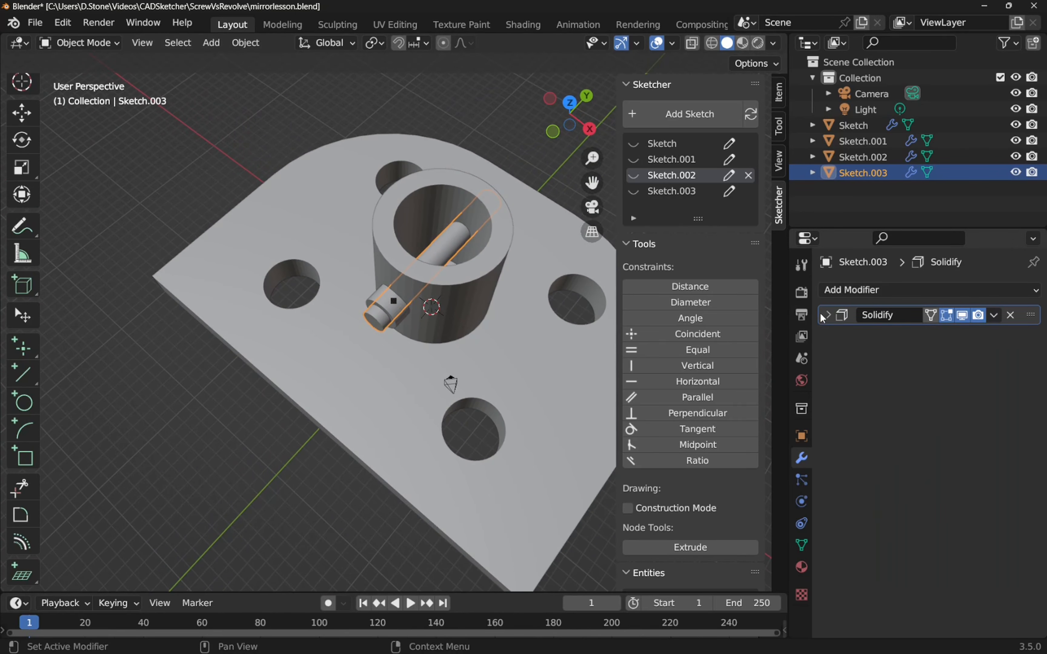
Rename the bore cylinder object Sketch.003 to HoleCut
double_click(853, 173)
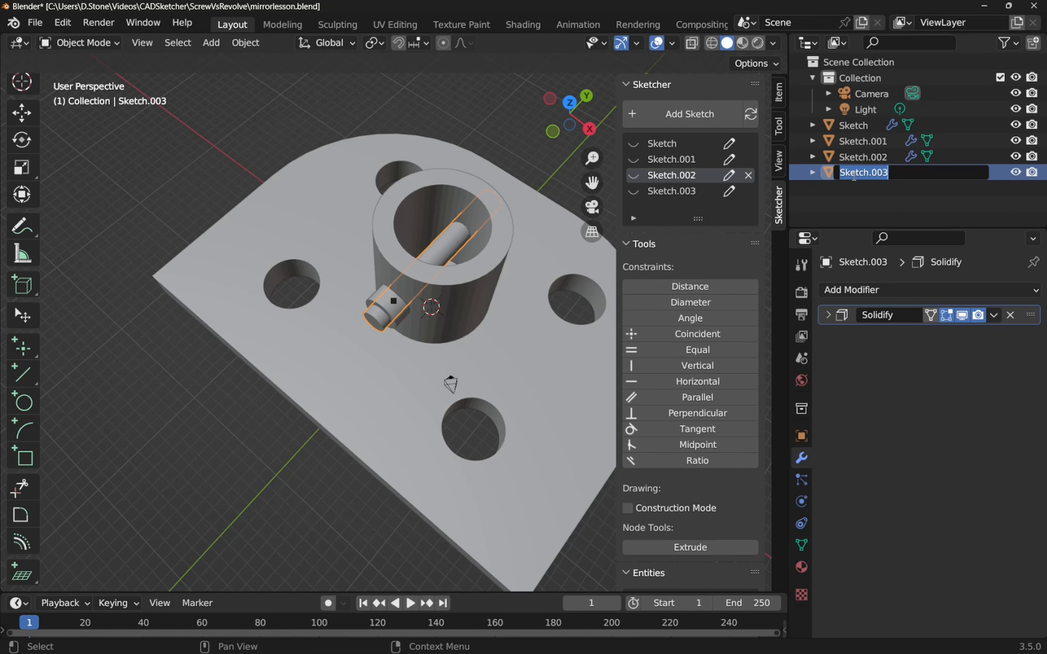
type("HoleCut")
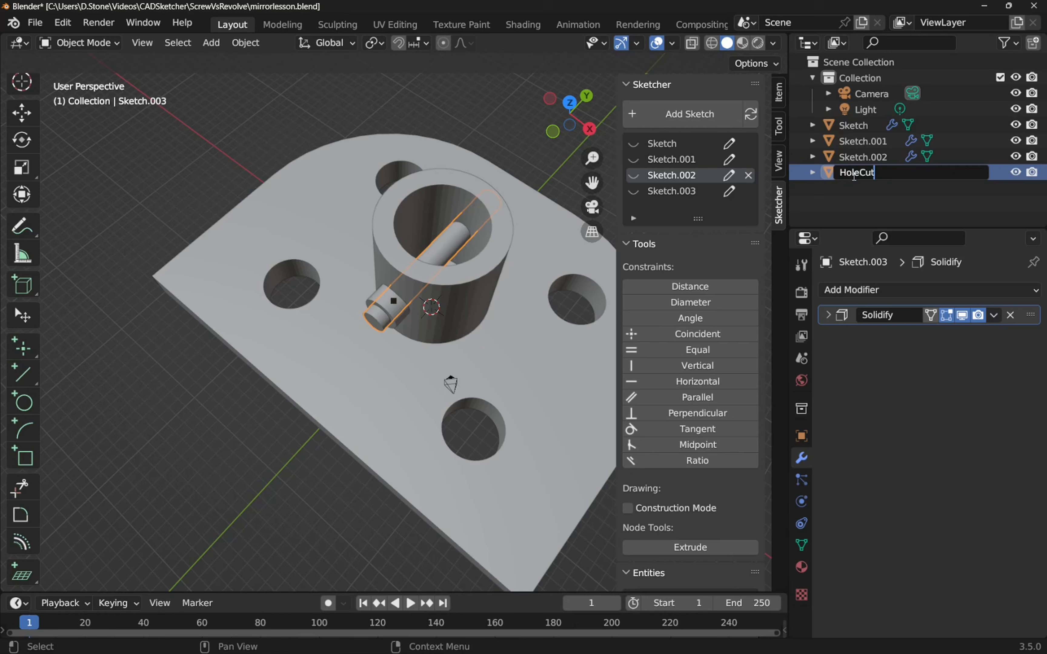
key("Return")
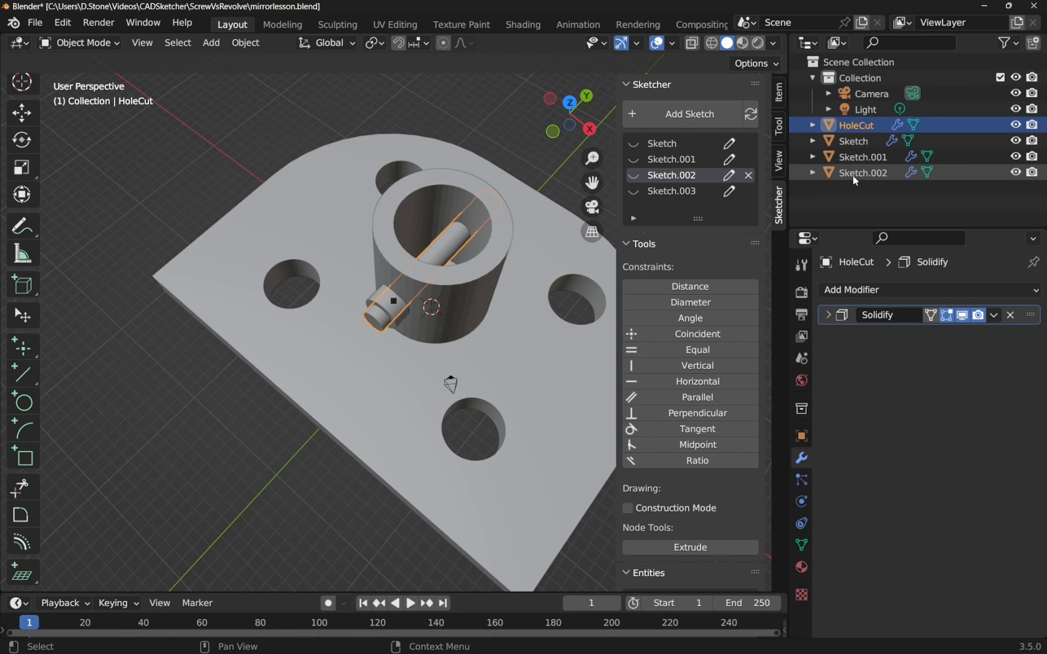
Add a Boolean modifier to the plate object Sketch, set to Union with the tall tube Sketch.001
left_click(863, 143)
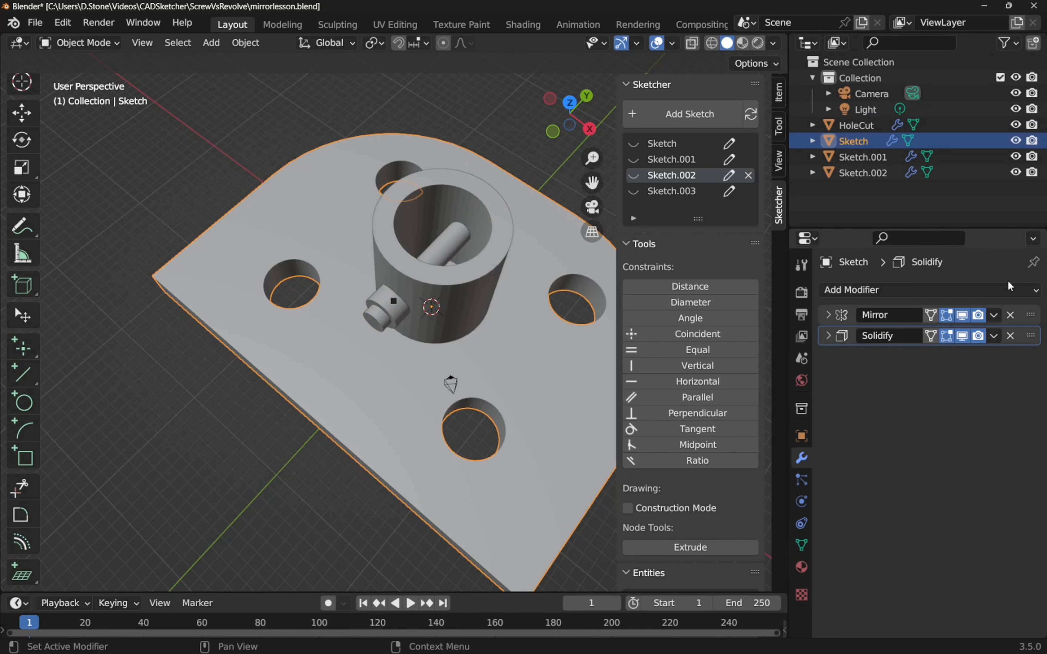
left_click(1022, 290)
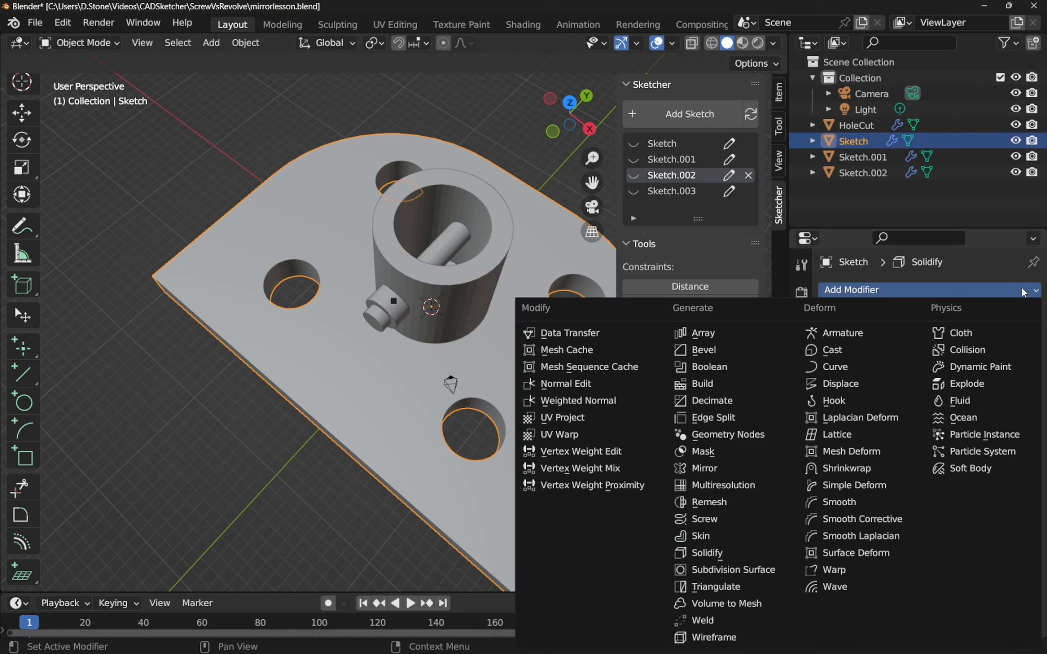
left_click(757, 369)
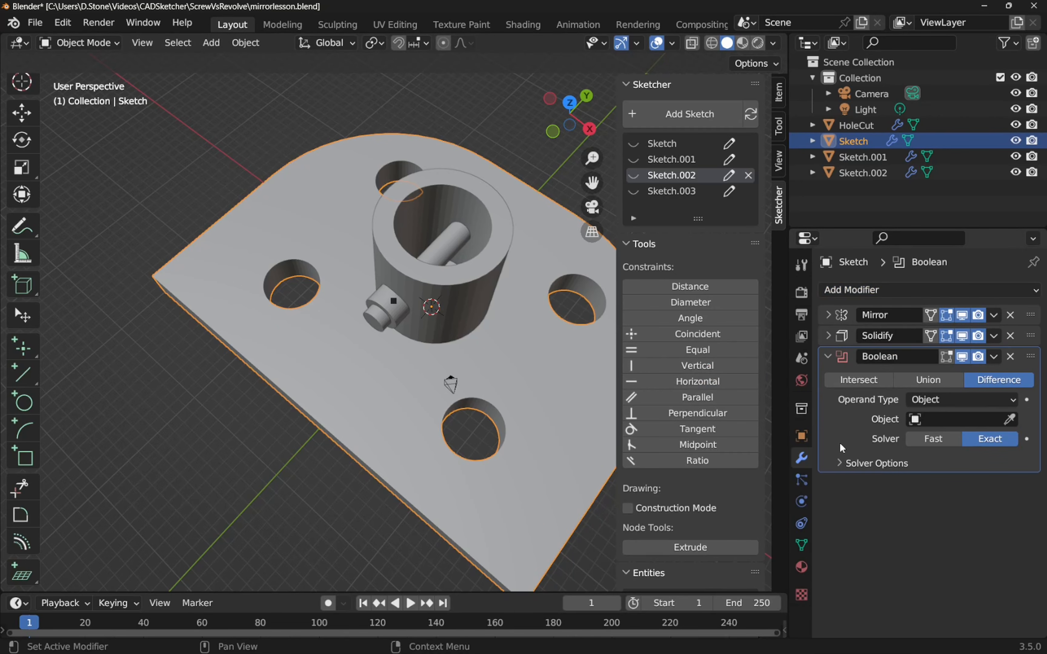
left_click(922, 385)
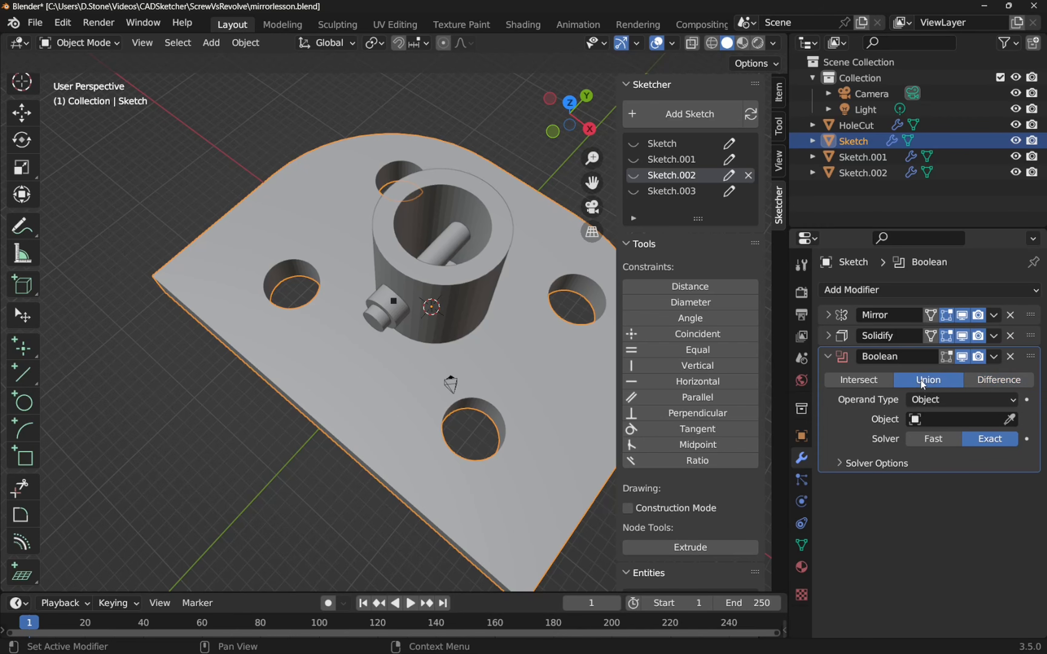
left_click(1010, 420)
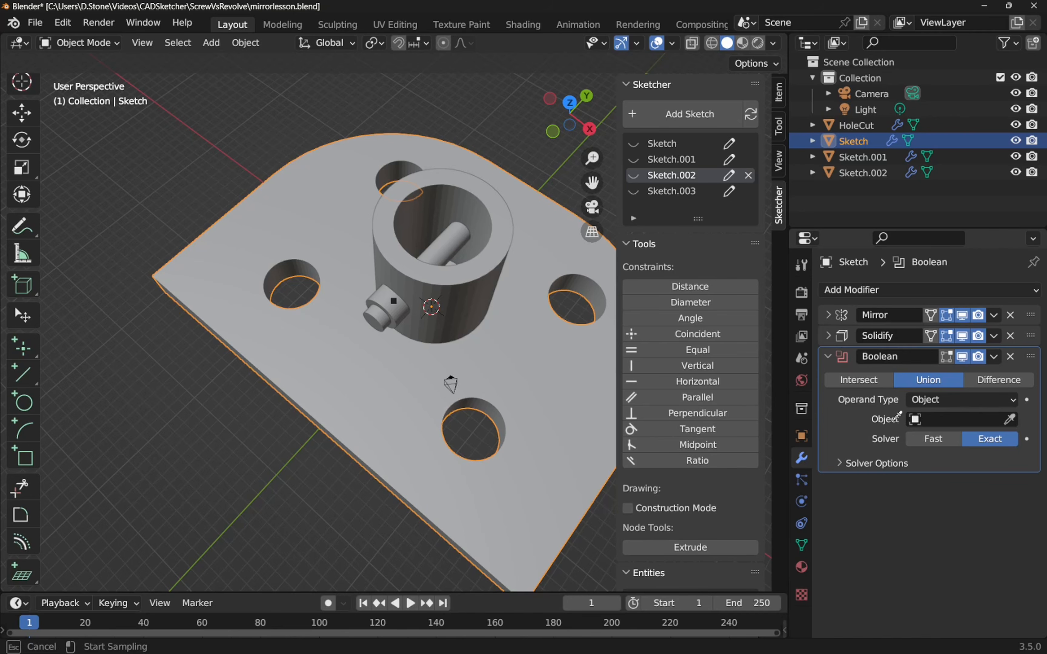
left_click(463, 315)
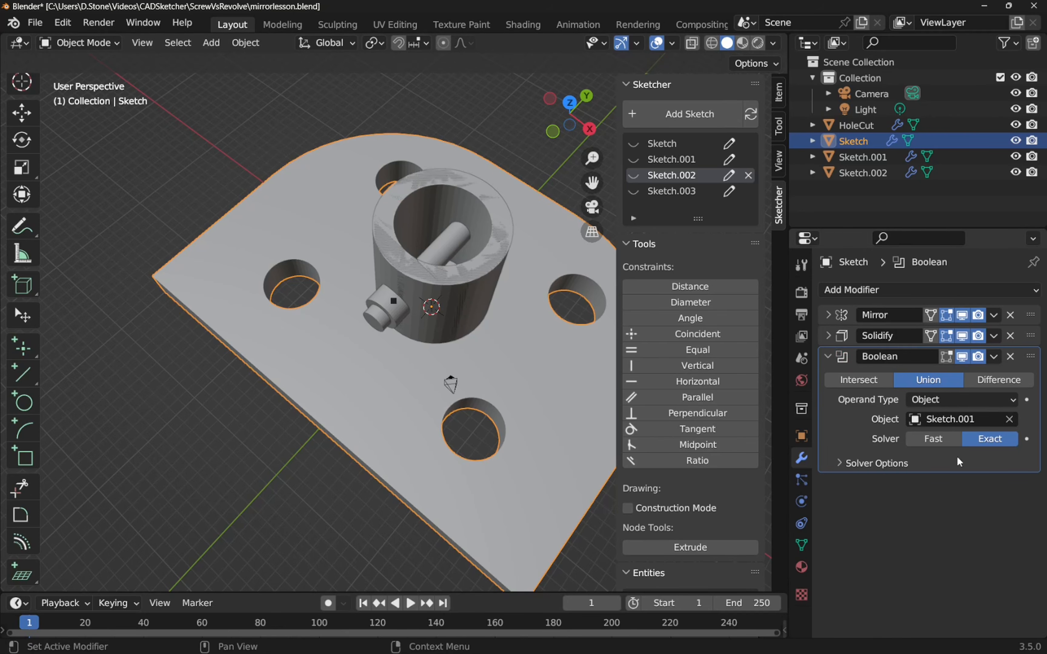
left_click(994, 401)
left_click(827, 357)
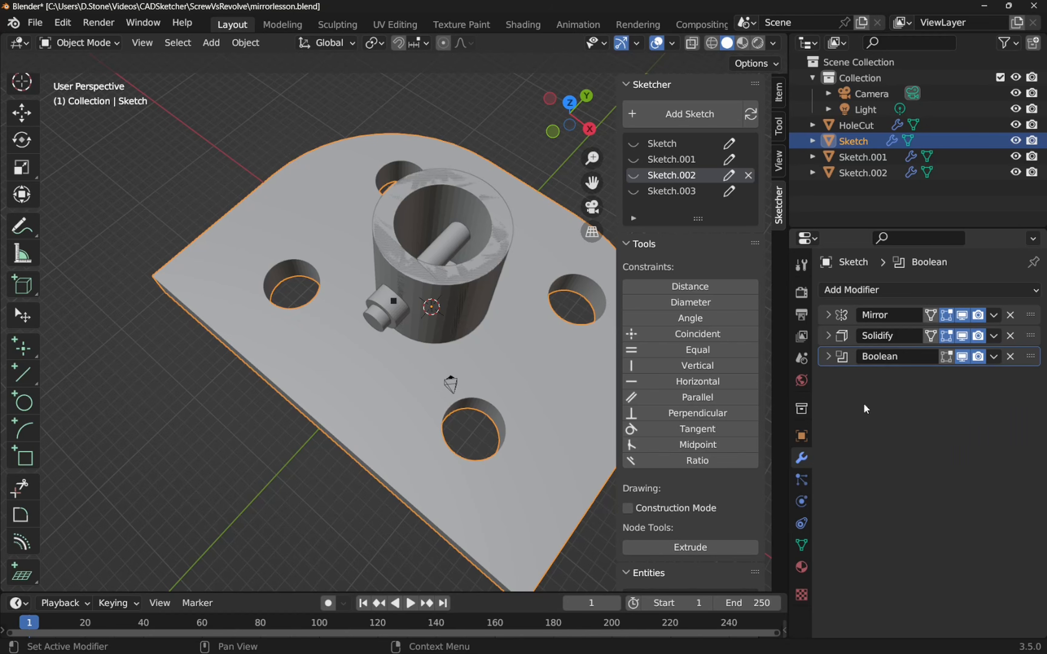
Add a second Boolean modifier to the plate and pick the side tube Sketch.002 as its object
left_click(866, 290)
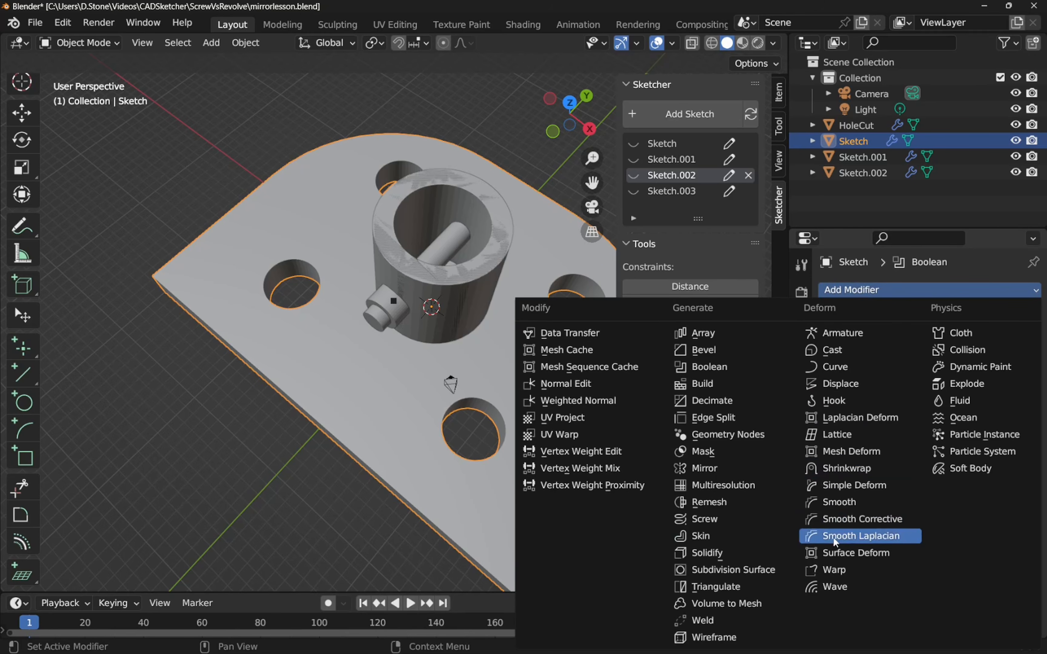
left_click(734, 368)
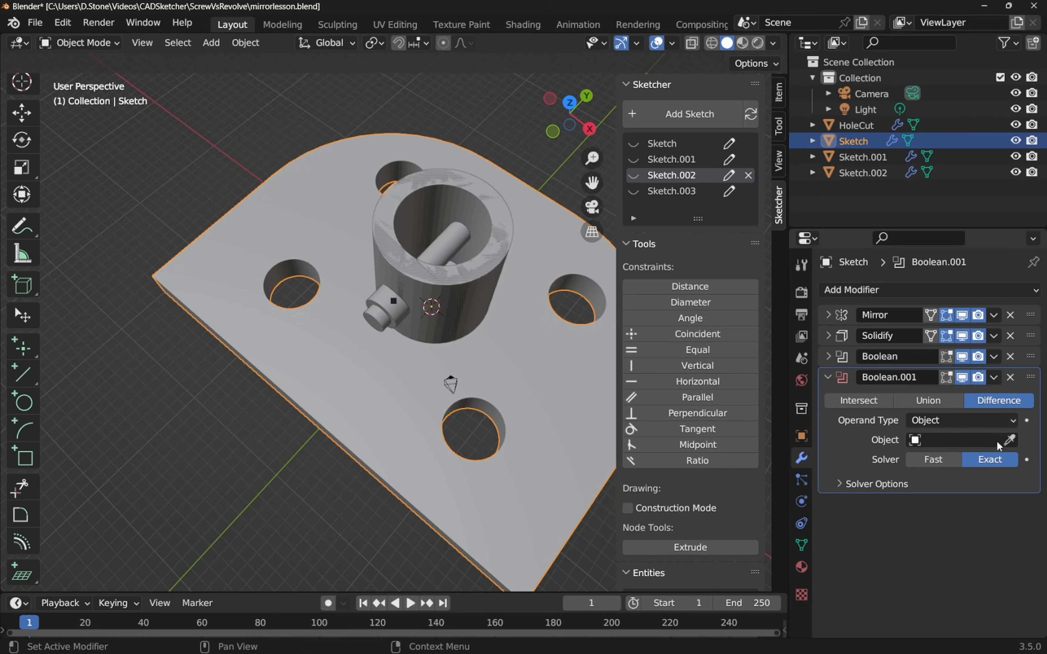
left_click(1011, 444)
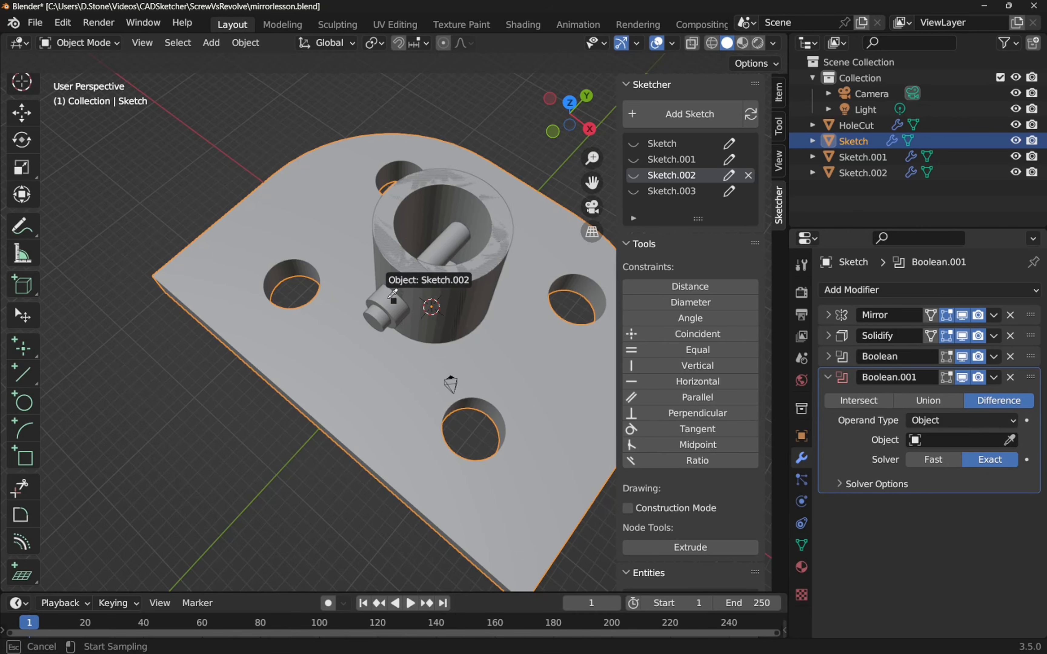
left_click(384, 297)
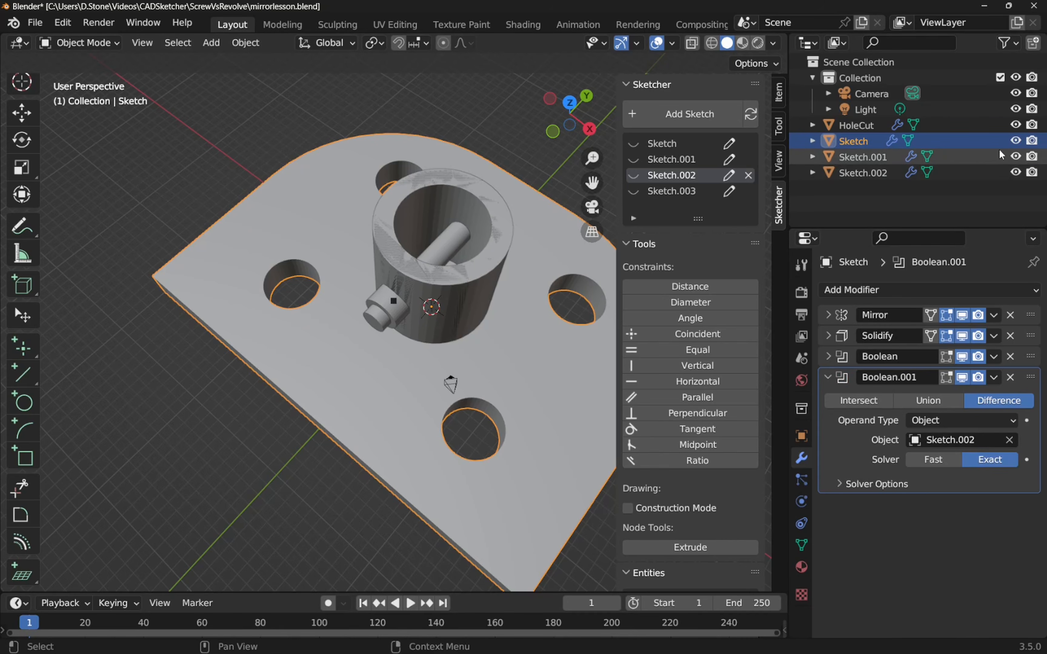
Hide the original tube objects Sketch.001 and Sketch.002 in the viewport
left_click(1016, 157)
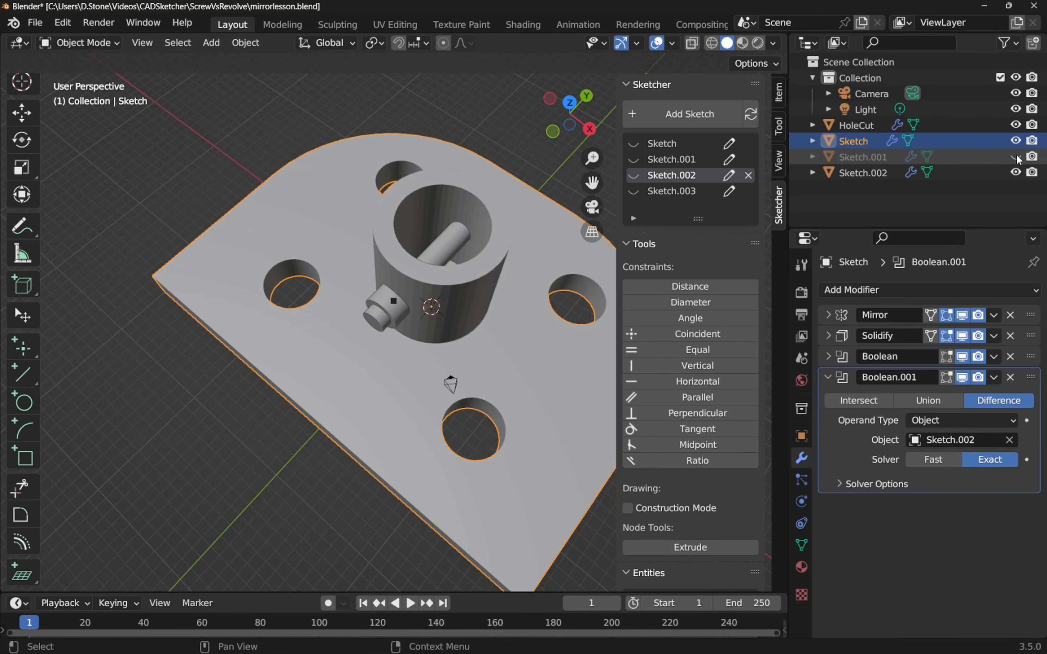
left_click(1015, 173)
left_click(1014, 173)
left_click(1014, 173)
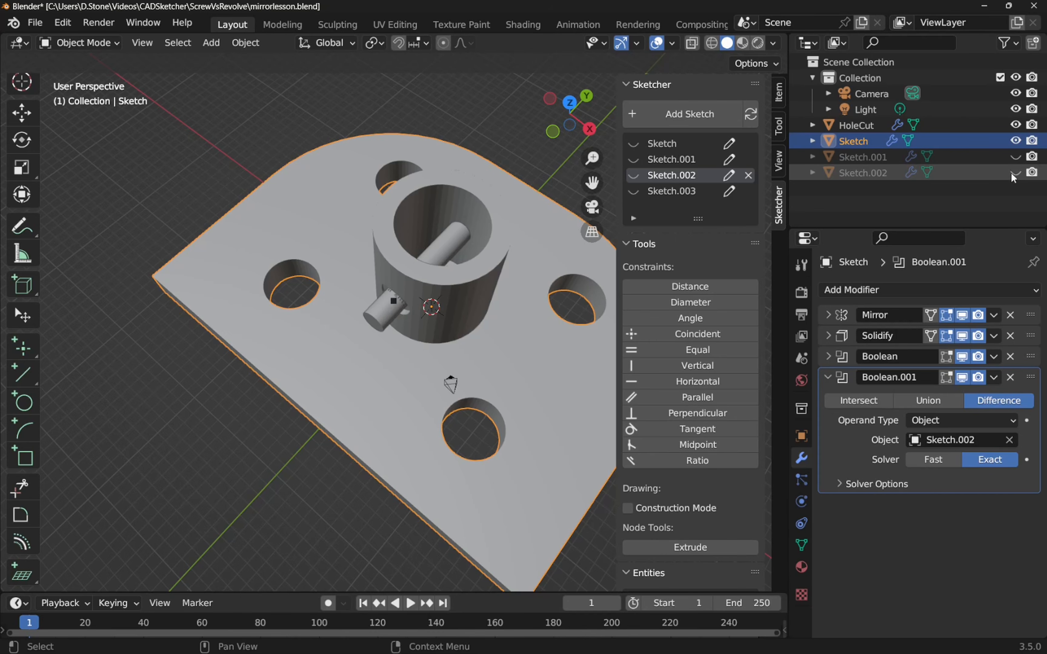
Switch the plate's second Boolean modifier, the one using Sketch.002, to Union
mouse_move(388, 330)
middle_mouse_down()
mouse_move(419, 320)
mouse_move(436, 245)
mouse_move(386, 232)
mouse_move(357, 302)
mouse_move(373, 331)
middle_mouse_up()
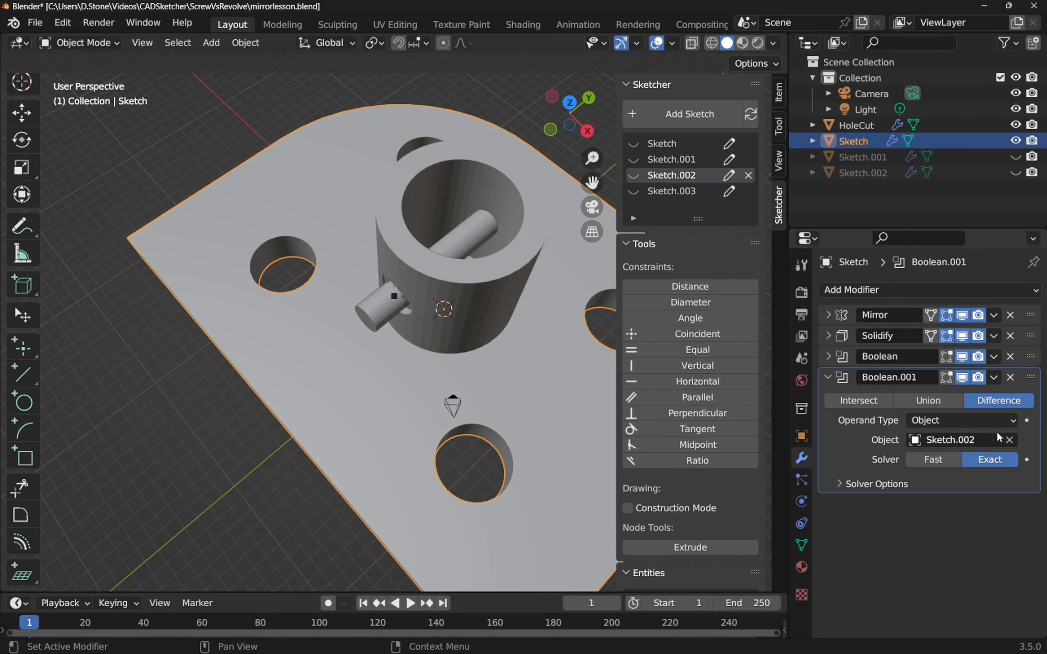
left_click(929, 405)
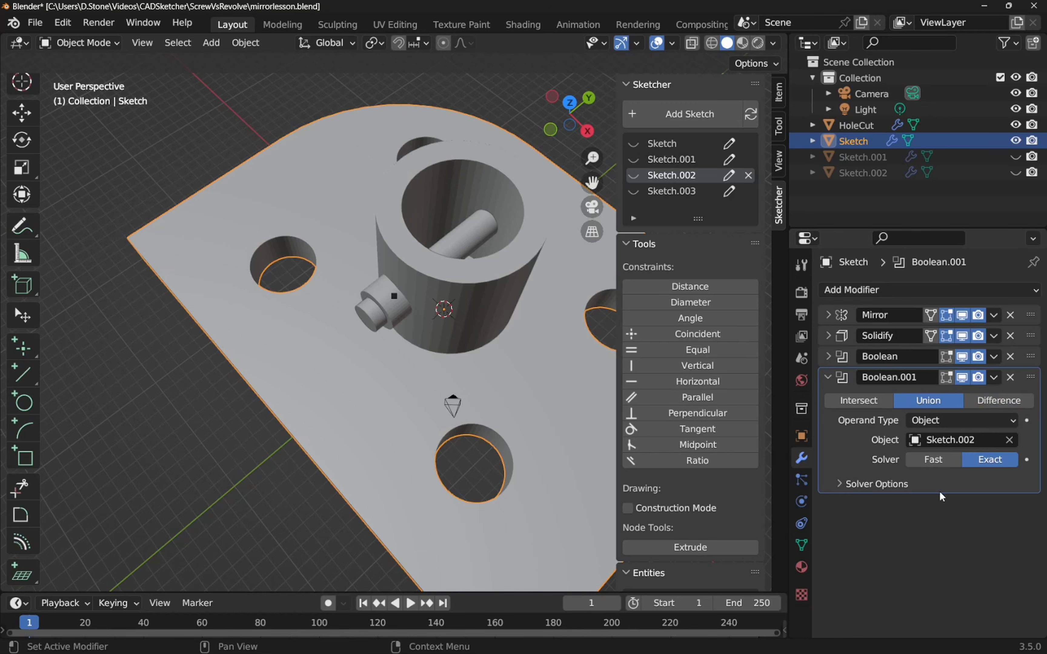
left_click(827, 378)
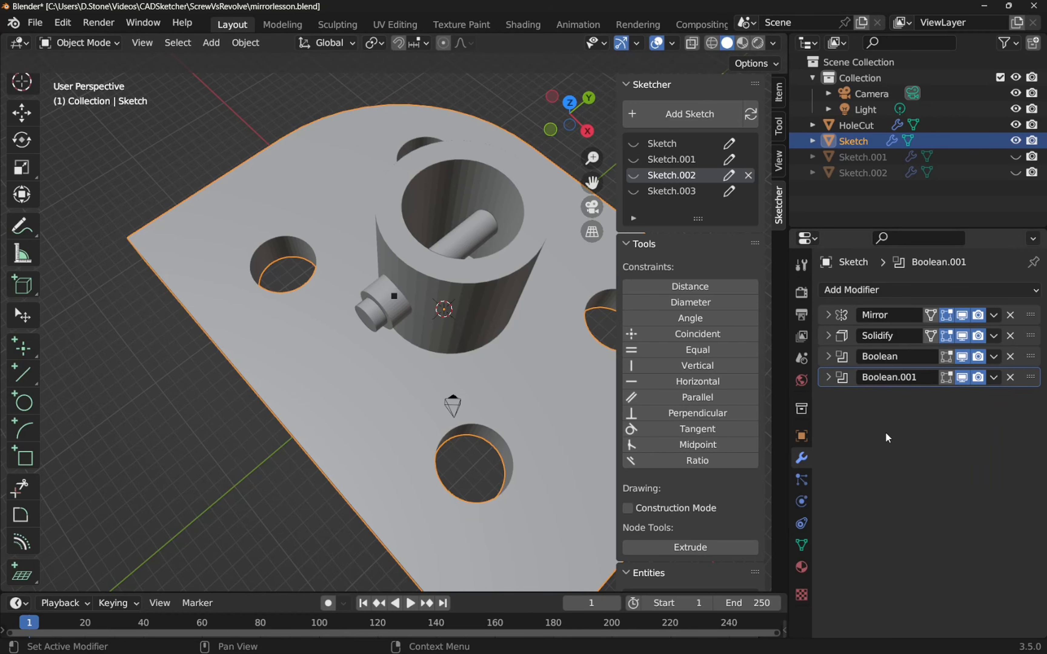
Add a third Boolean modifier to the plate object Sketch, set to Difference with HoleCut as its object
left_click(873, 290)
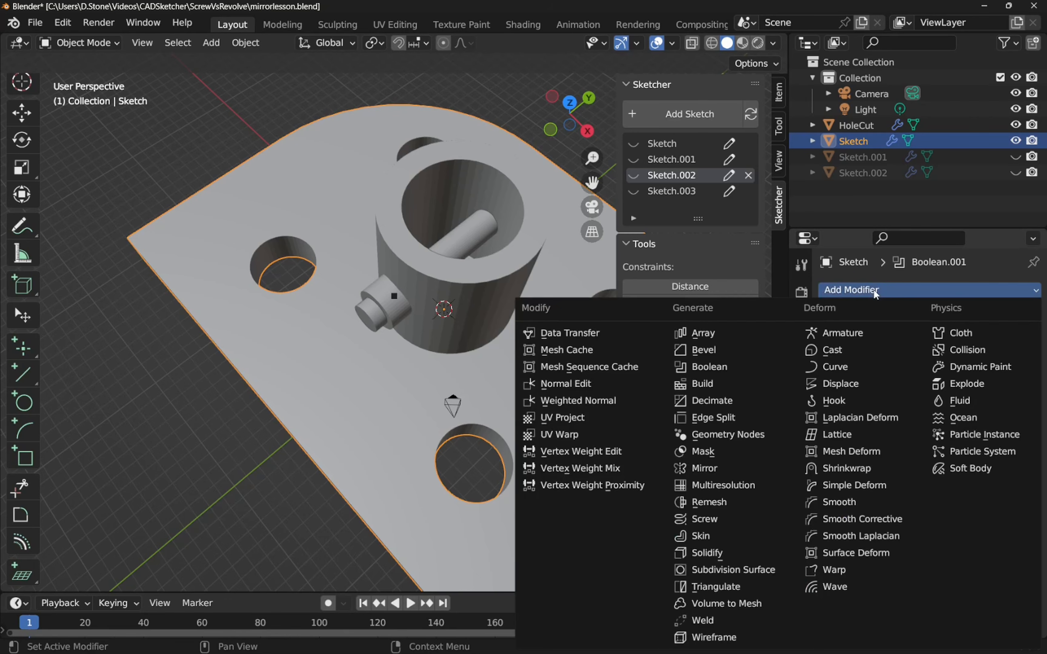
left_click(713, 372)
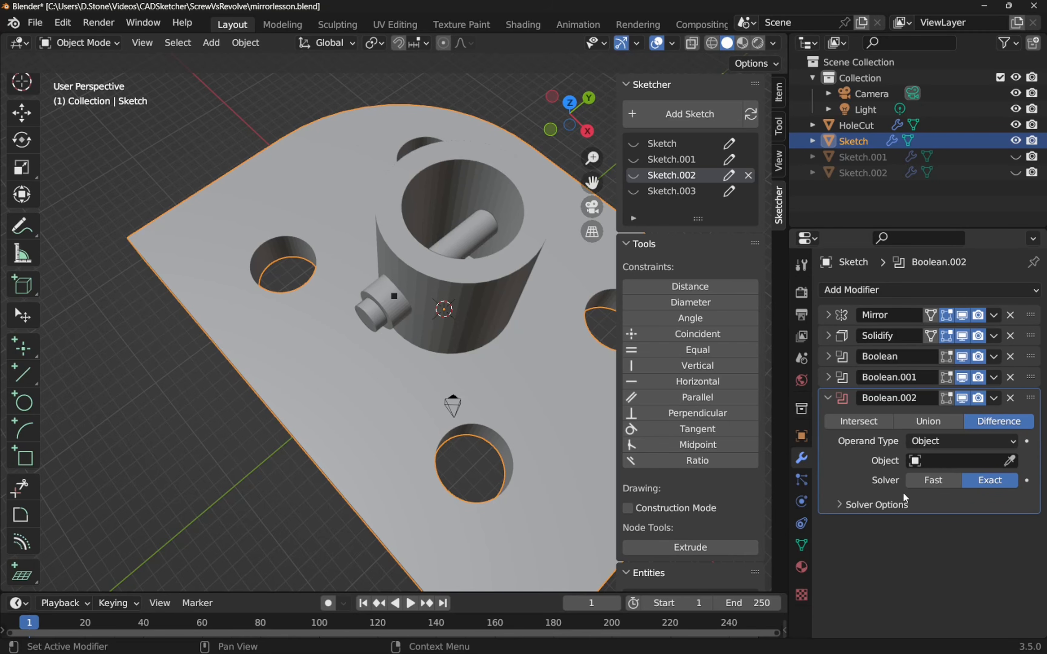
left_click(1006, 463)
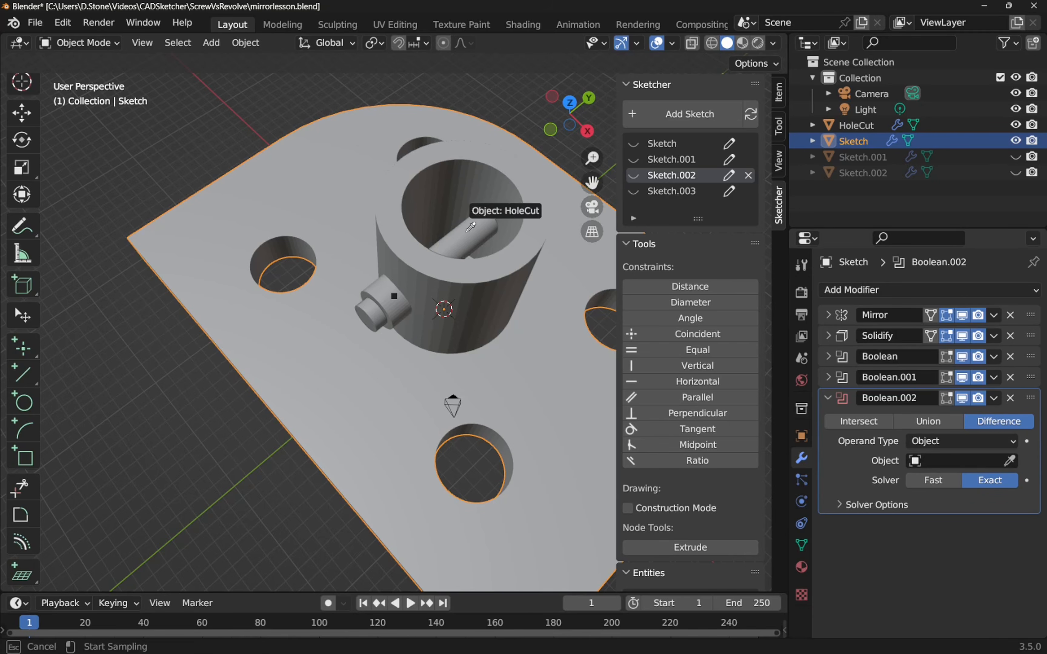
left_click(461, 244)
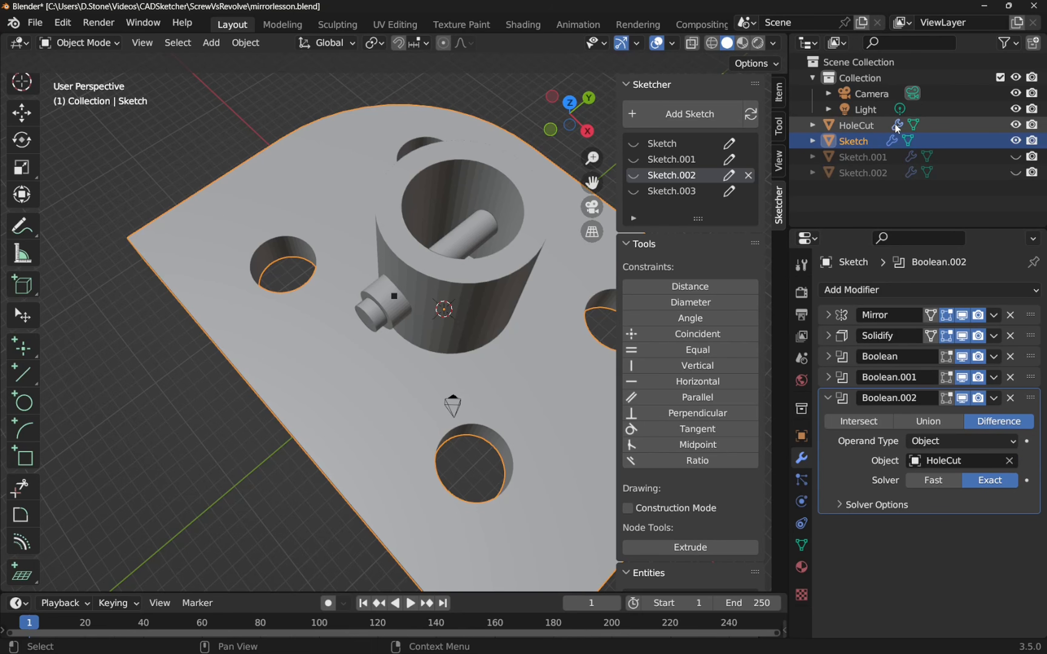
Hide the HoleCut cutter object in the viewport and deselect the plate to inspect the bored tubes
left_click(1015, 125)
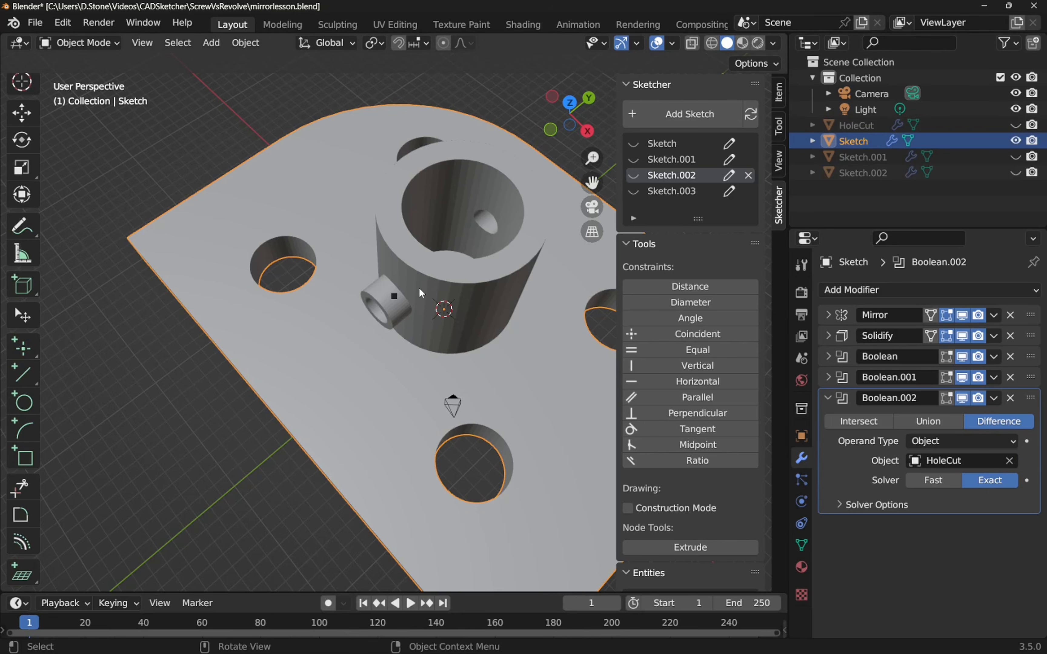
middle_click_drag(419, 288, 412, 240)
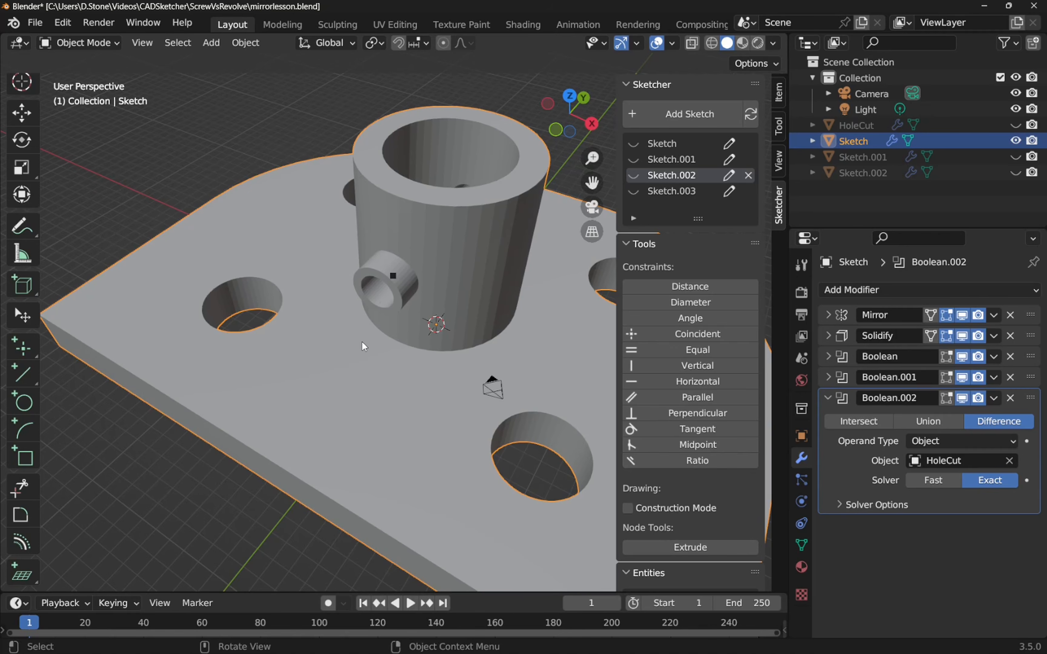
scroll(362, 342, "down", 6)
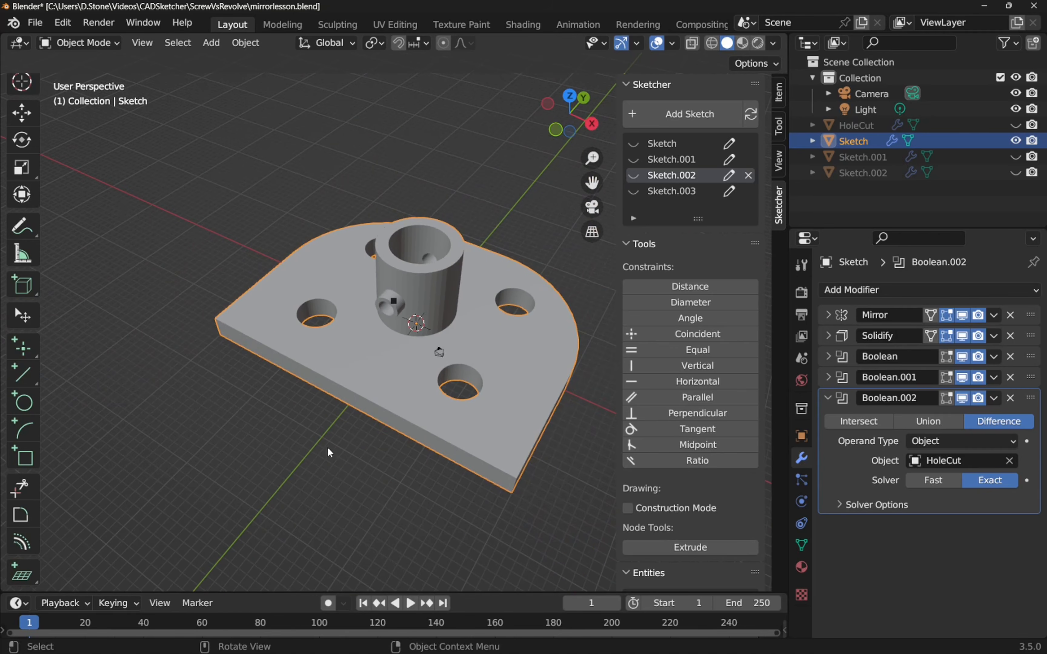
left_click(328, 454)
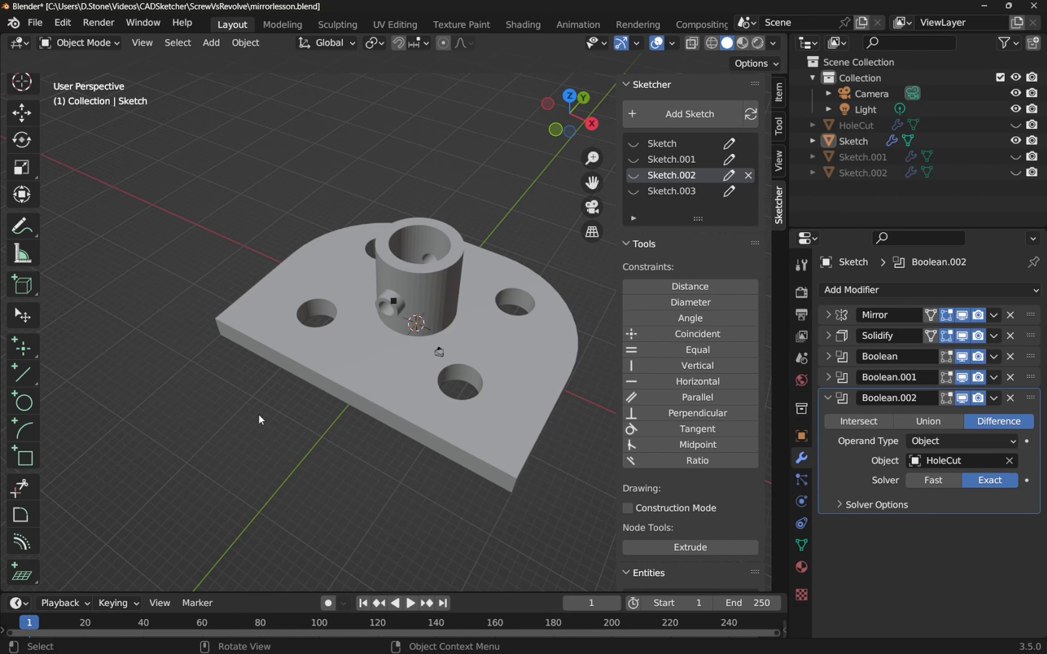
middle_click_drag(260, 419, 466, 342)
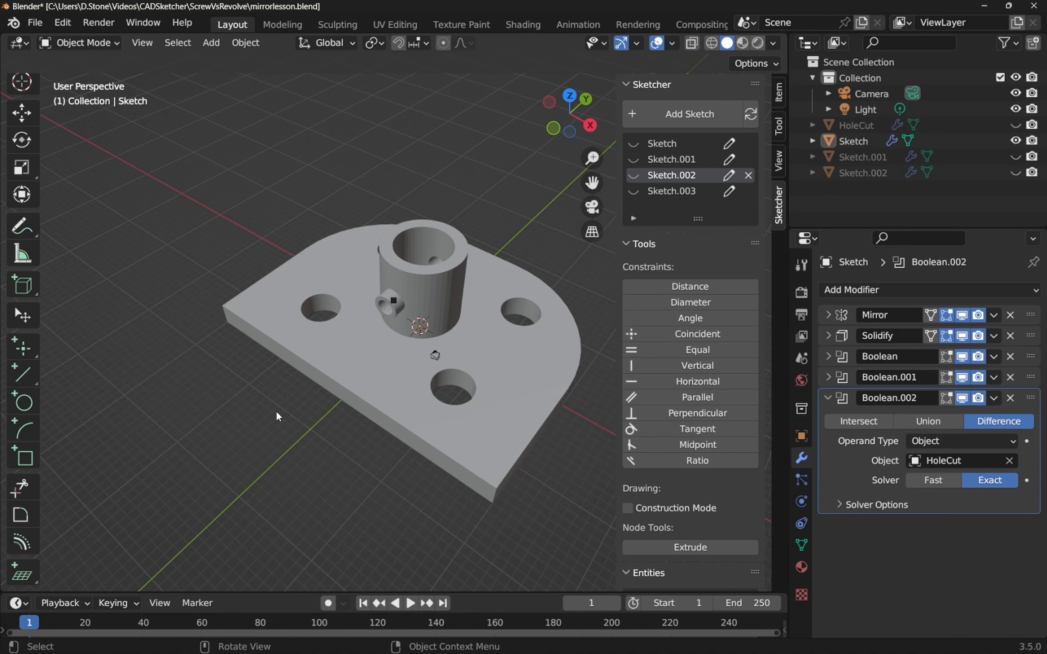